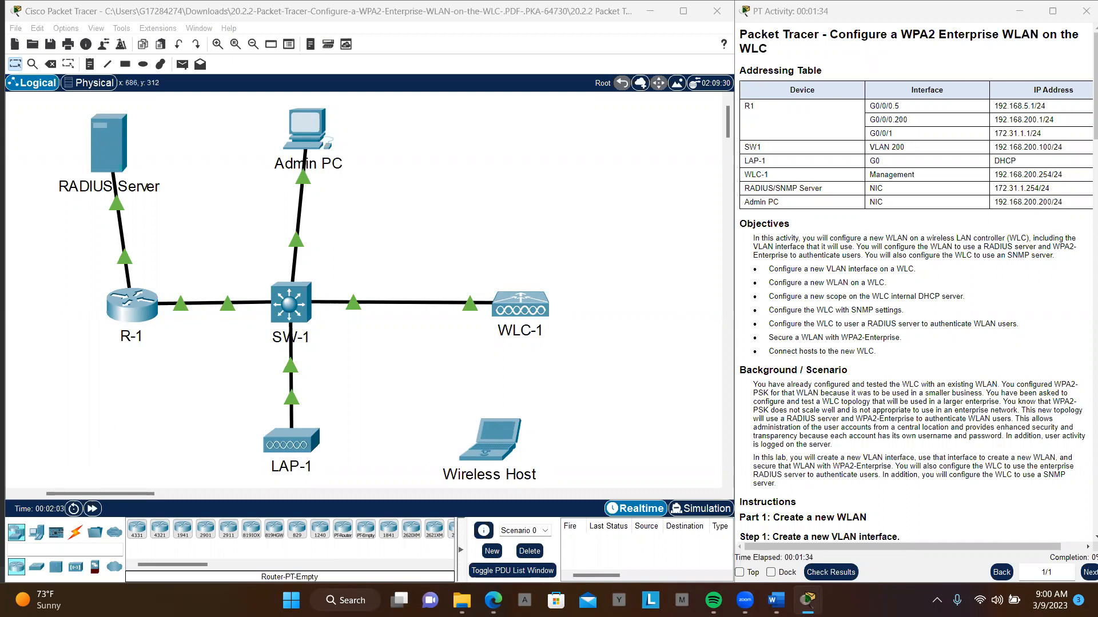
- Switch to Microsoft Edge and show the open CCNP-ENT-ENCOR.pdf document
mouse_move(492, 599)
left_click(520, 529)
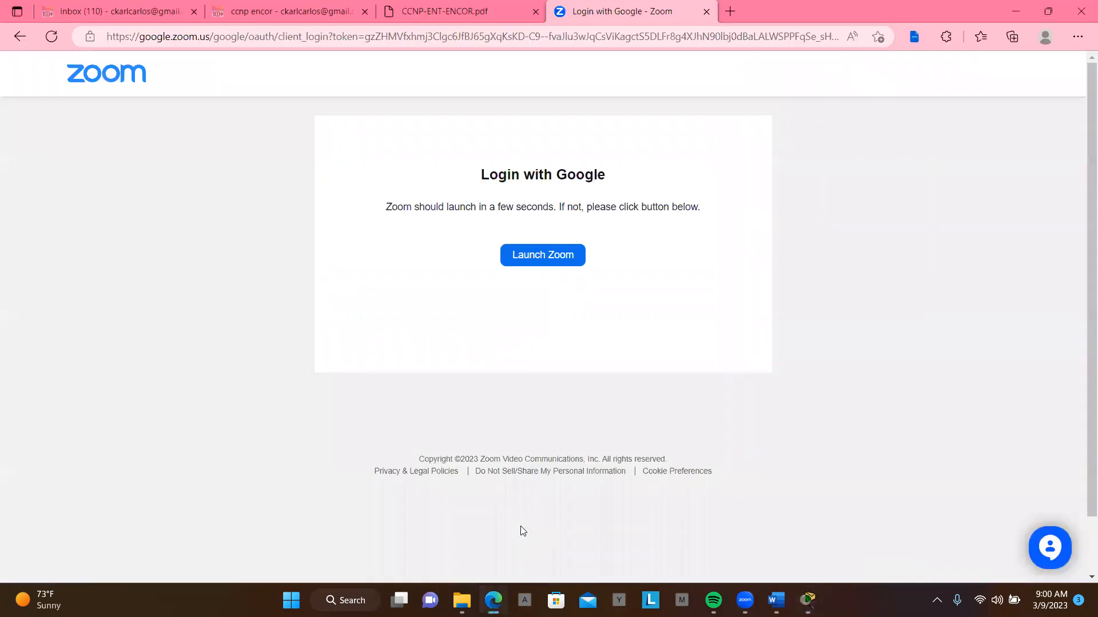
left_click(425, 21)
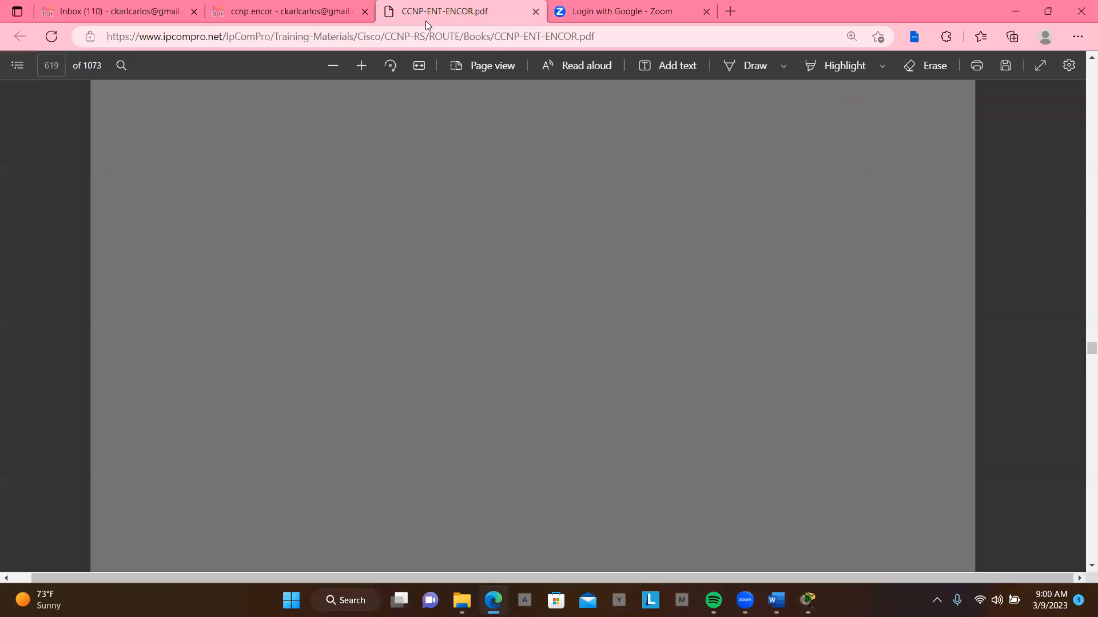
- Go back through the PDF to the opening page of Chapter 20, Authenticating Wireless Clients
scroll(561, 252, "up", 20)
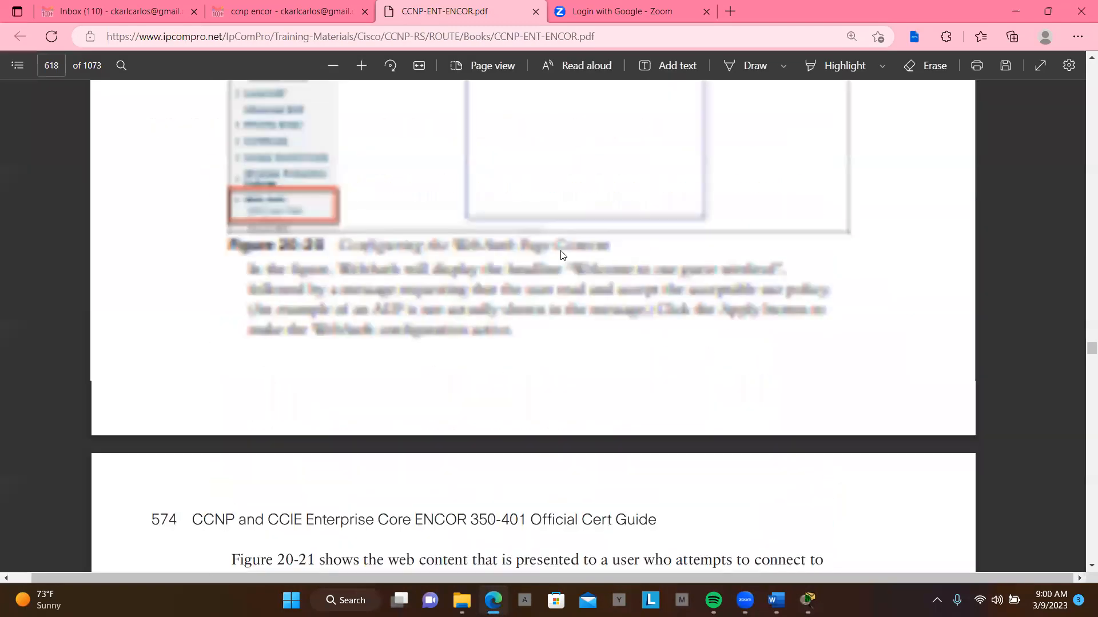
scroll(560, 252, "up", 10)
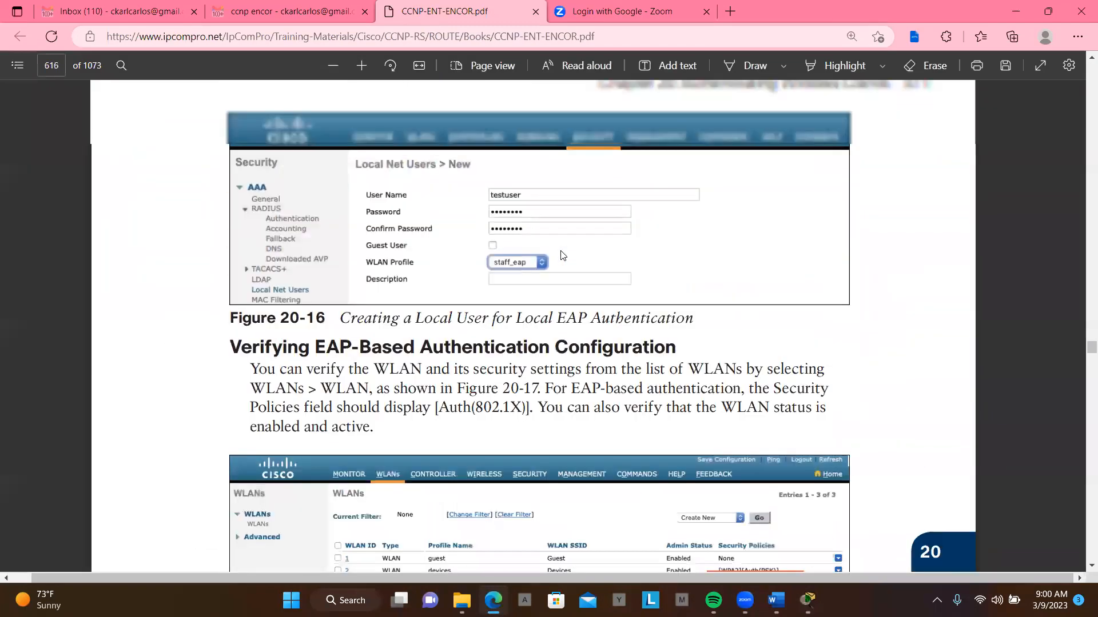
scroll(560, 255, "up", 10)
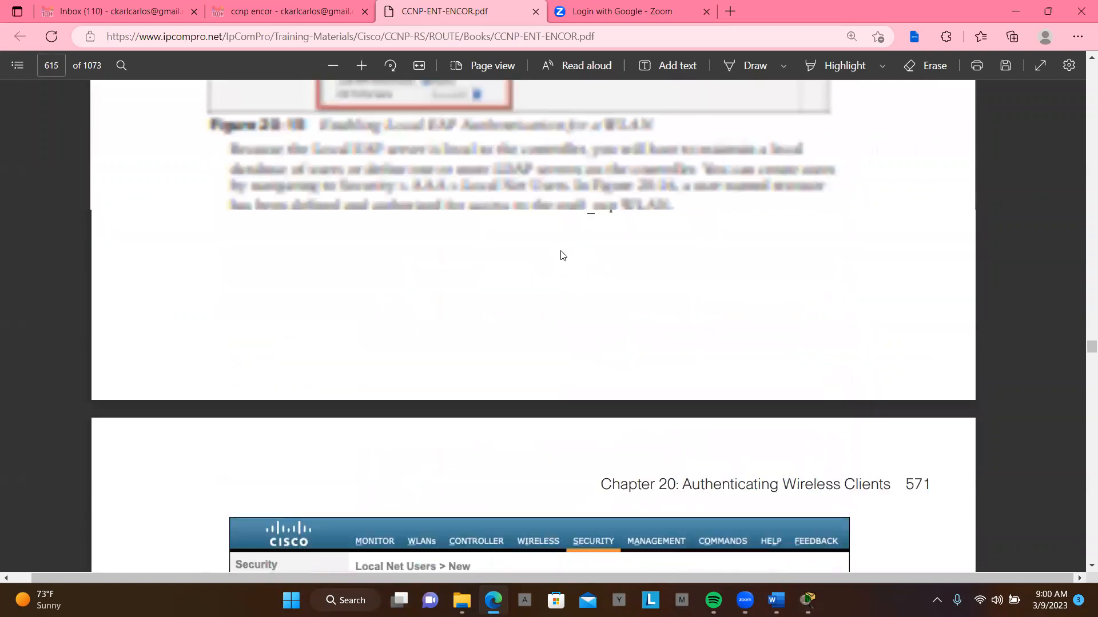
scroll(560, 254, "up", 10)
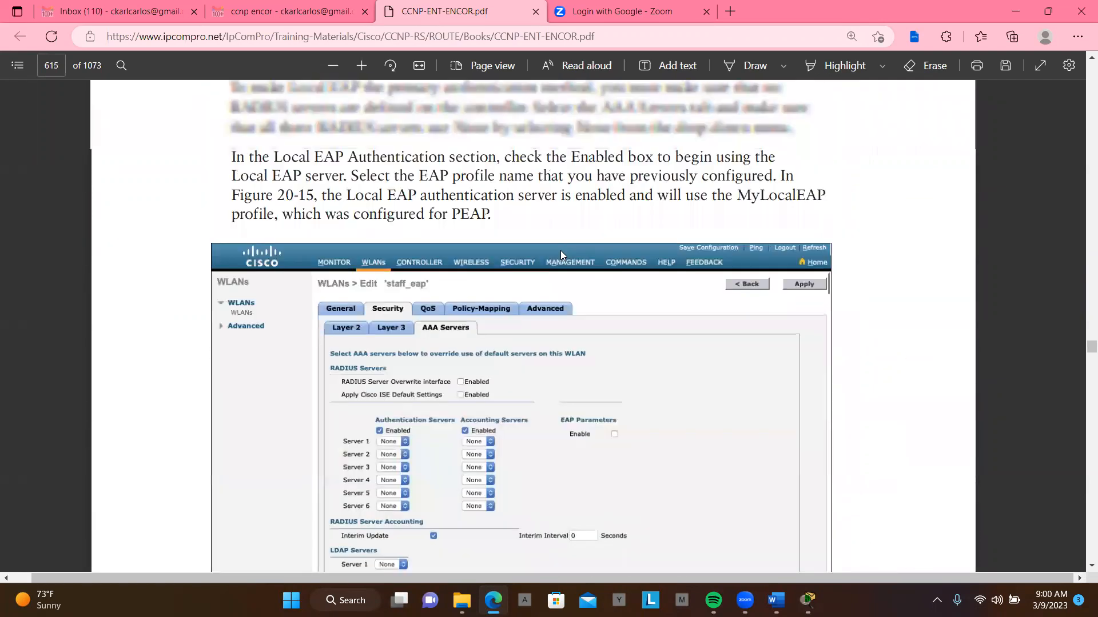
scroll(560, 252, "down", 5)
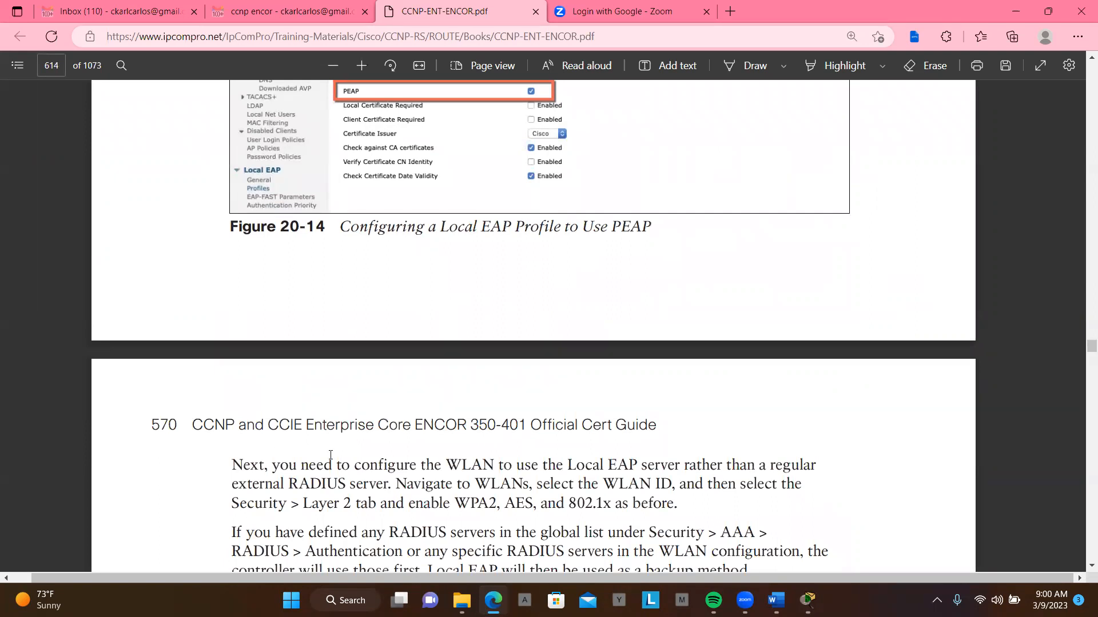
scroll(331, 455, "up", 20)
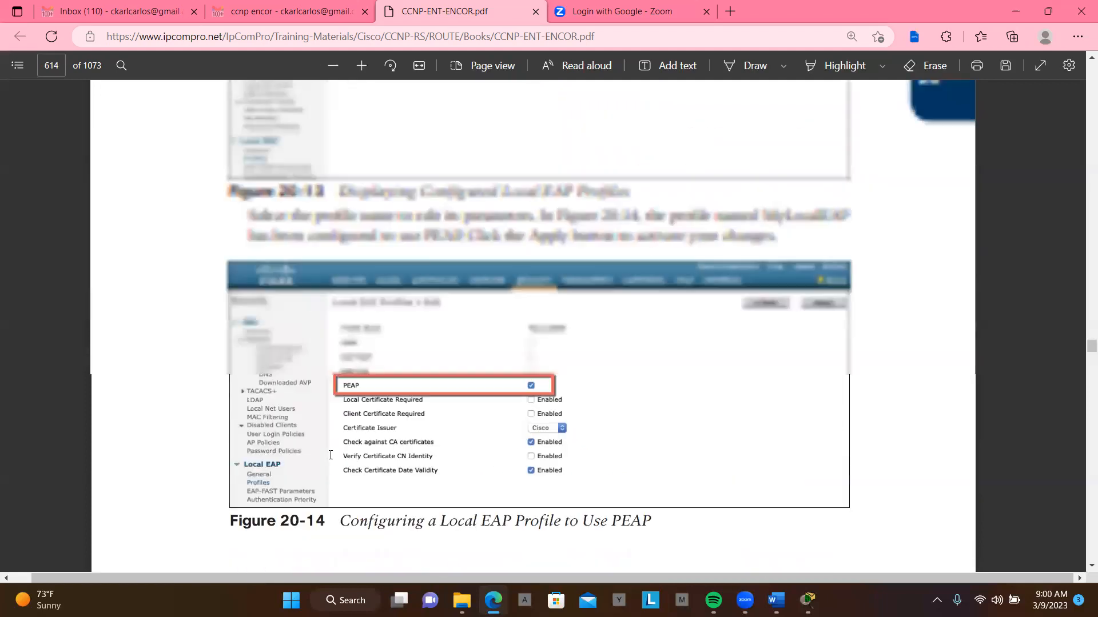
scroll(330, 454, "up", 10)
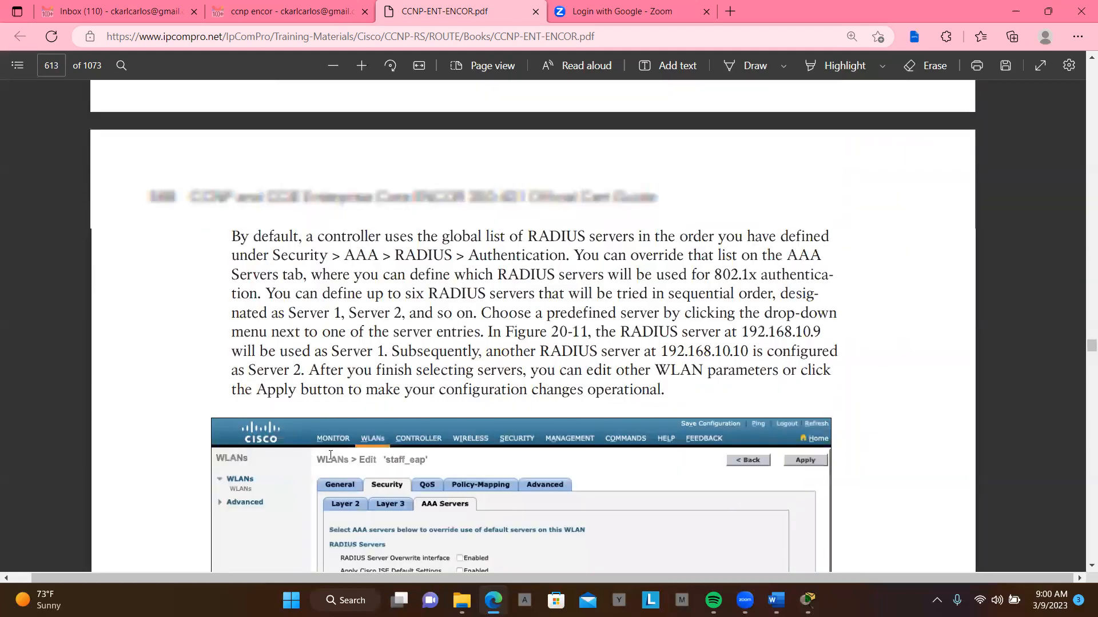
scroll(331, 454, "up", 20)
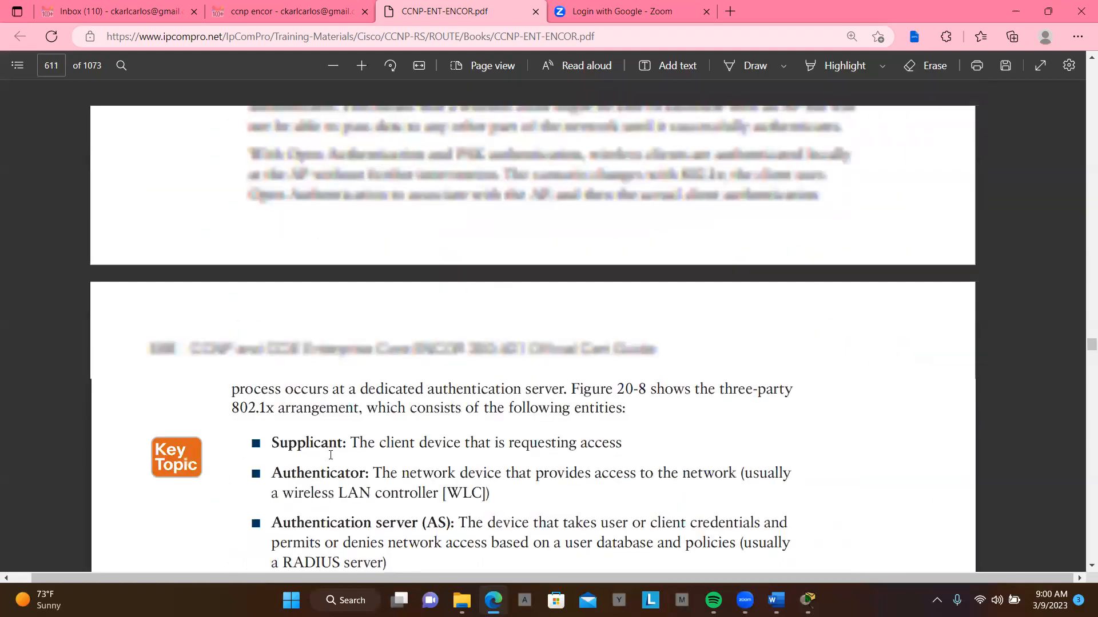
scroll(331, 455, "up", 5)
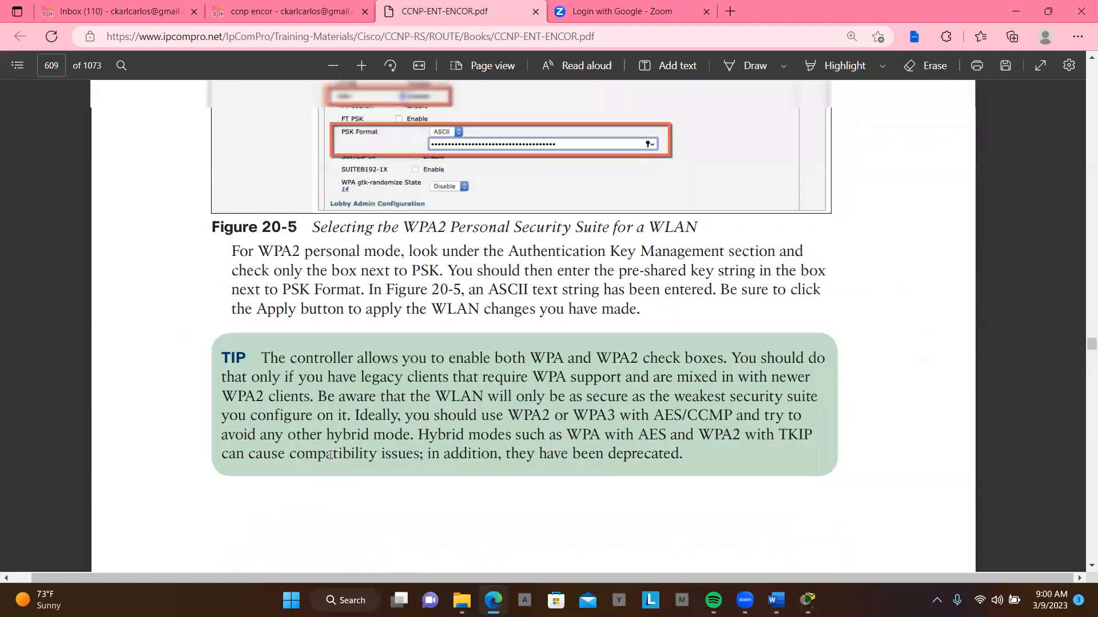
scroll(330, 454, "up", 20)
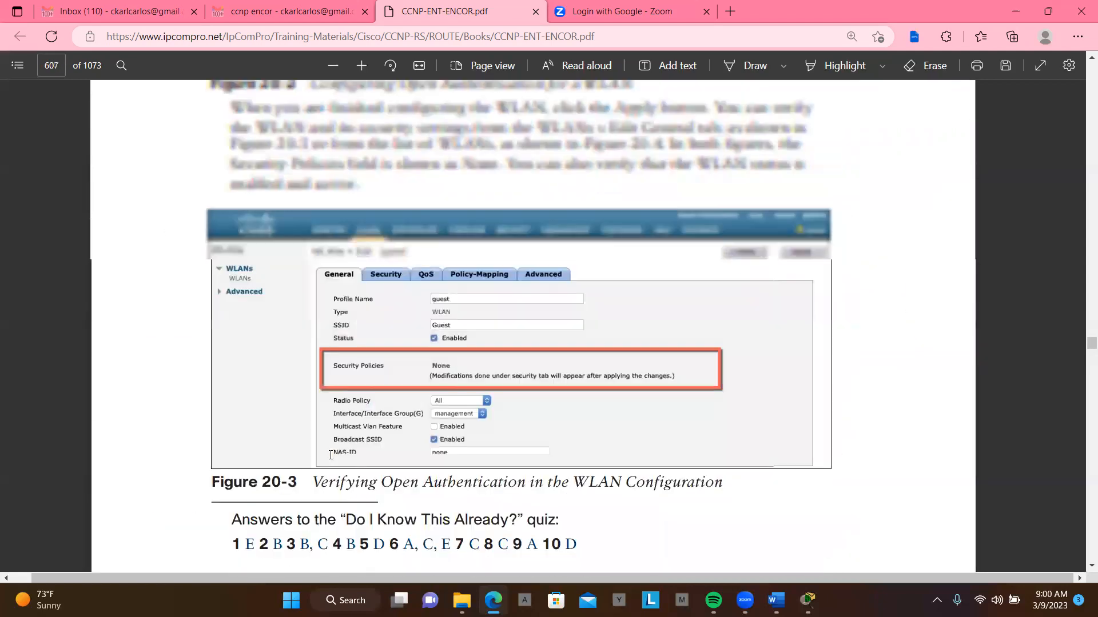
scroll(330, 455, "up", 10)
scroll(330, 455, "up", 5)
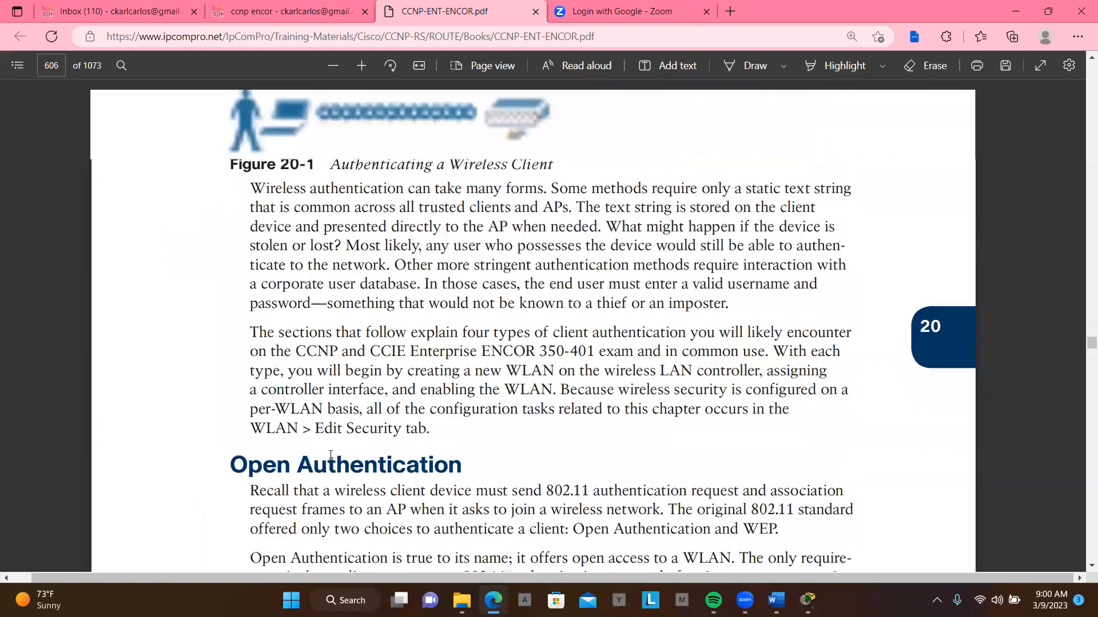
scroll(331, 455, "up", 10)
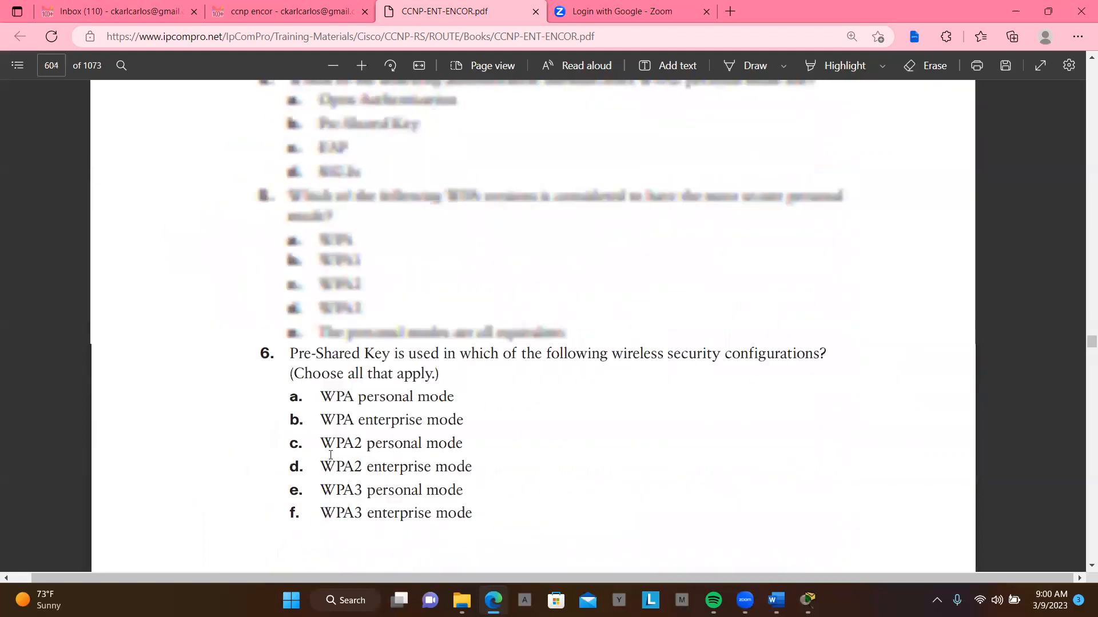
scroll(331, 454, "down", 5)
scroll(330, 455, "down", 10)
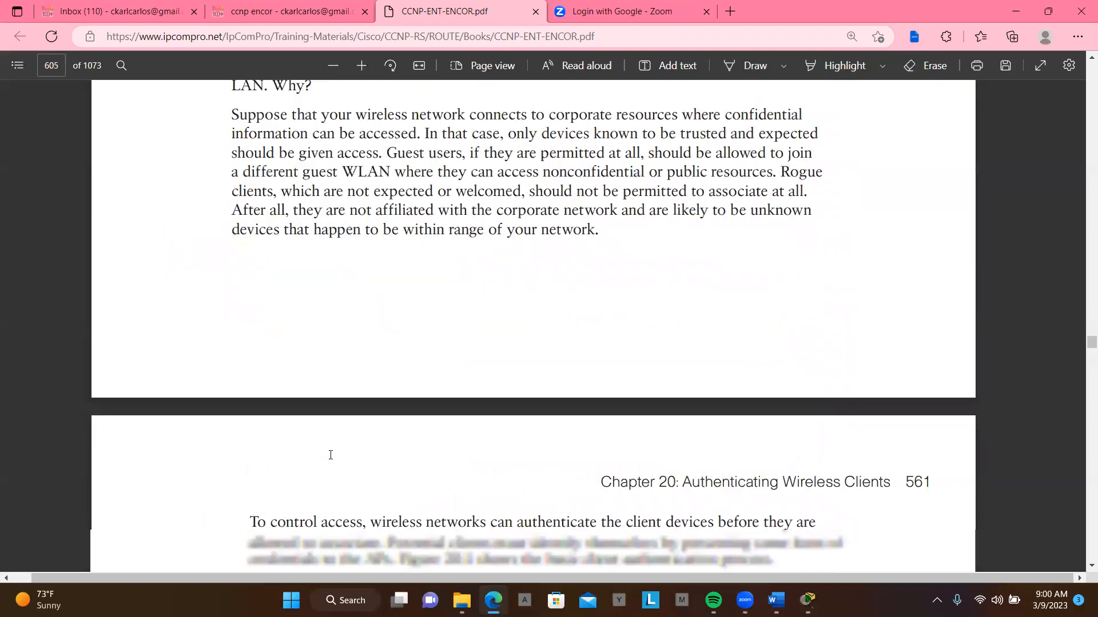
scroll(330, 455, "up", 10)
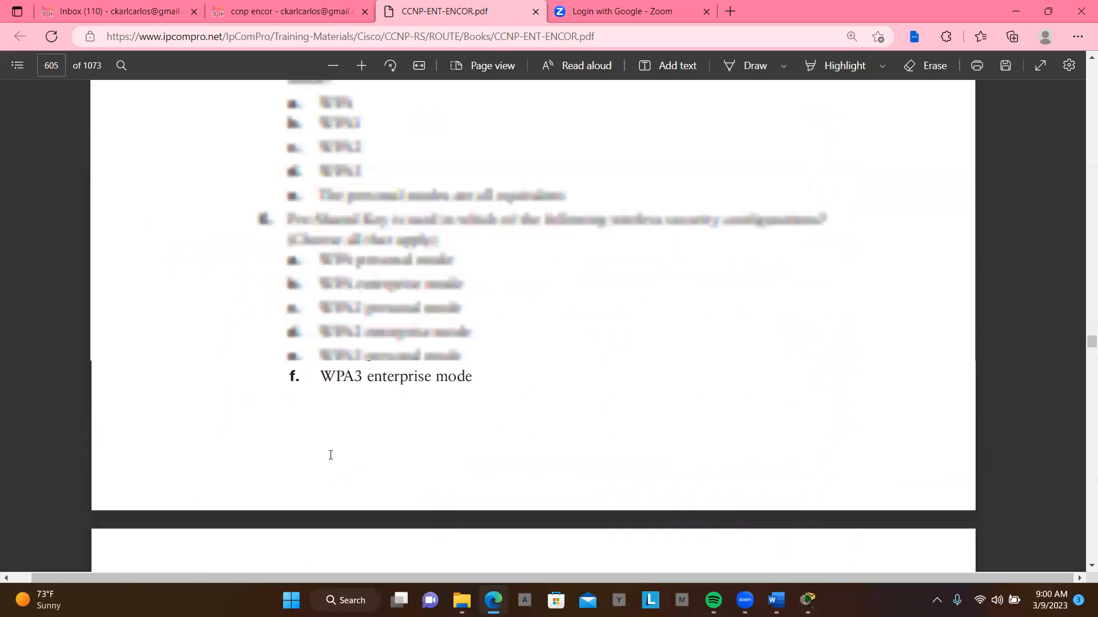
scroll(331, 454, "up", 8)
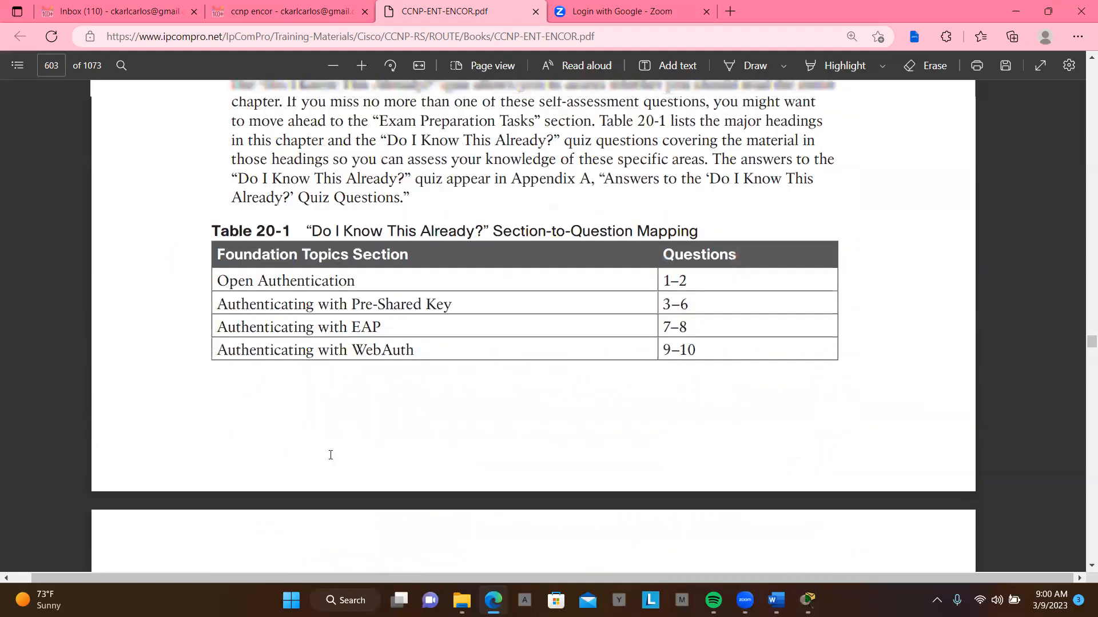
scroll(331, 454, "up", 5)
scroll(331, 454, "up", 5)
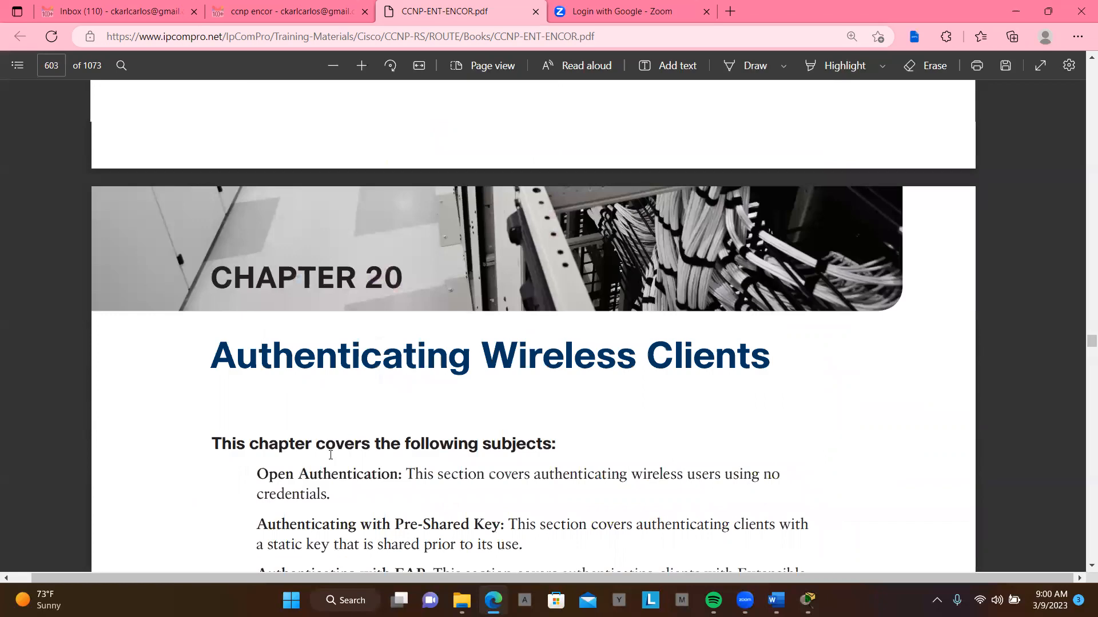
- Review the subjects covered by Chapter 20 and its introduction, up to Figure 20-1 on authenticating a wireless client
scroll(331, 455, "down", 1)
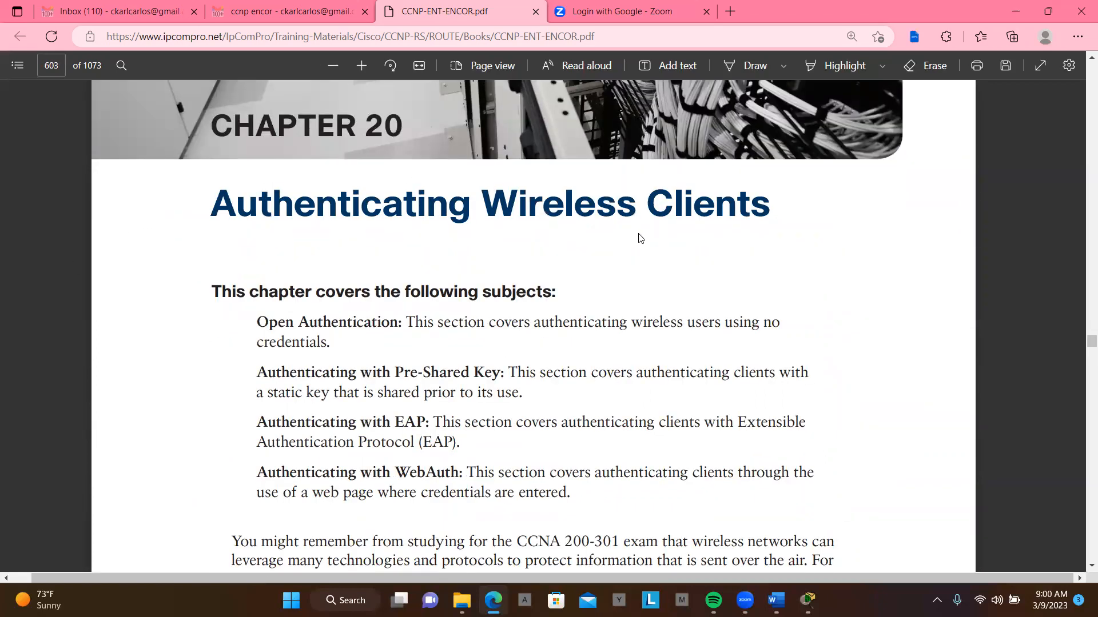
scroll(656, 239, "down", 2)
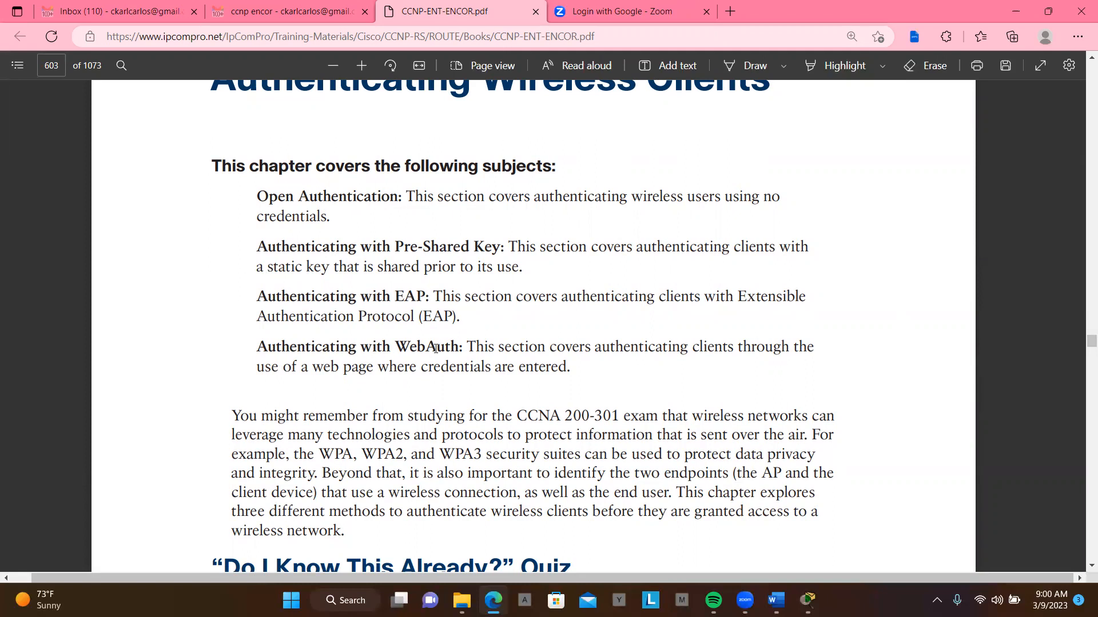
scroll(458, 347, "down", 3)
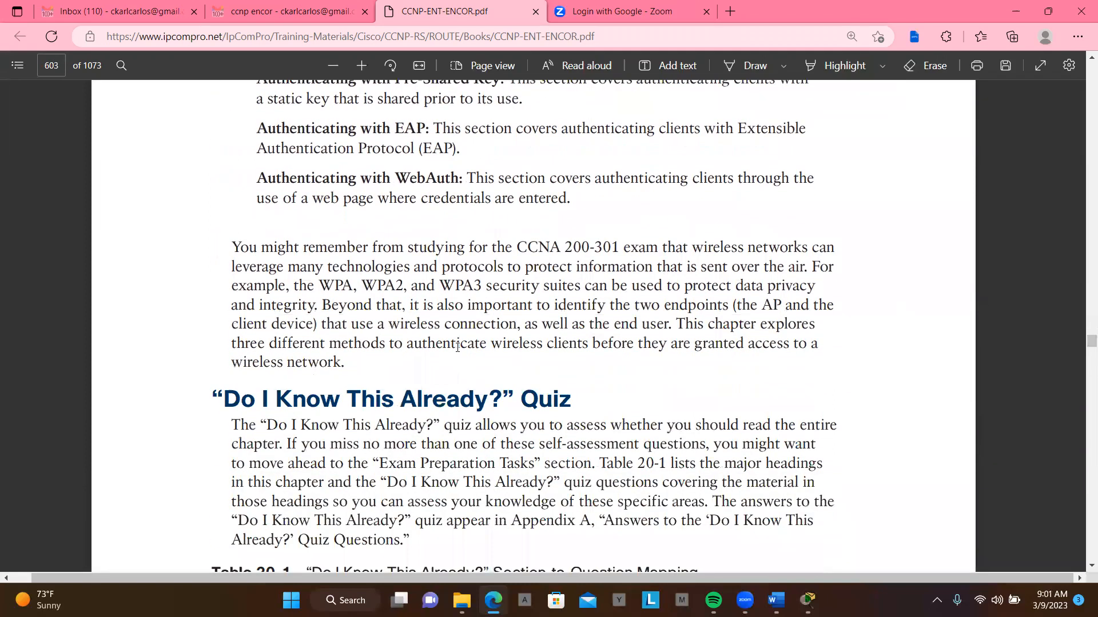
scroll(458, 347, "down", 20)
scroll(457, 347, "down", 14)
scroll(457, 347, "down", 15)
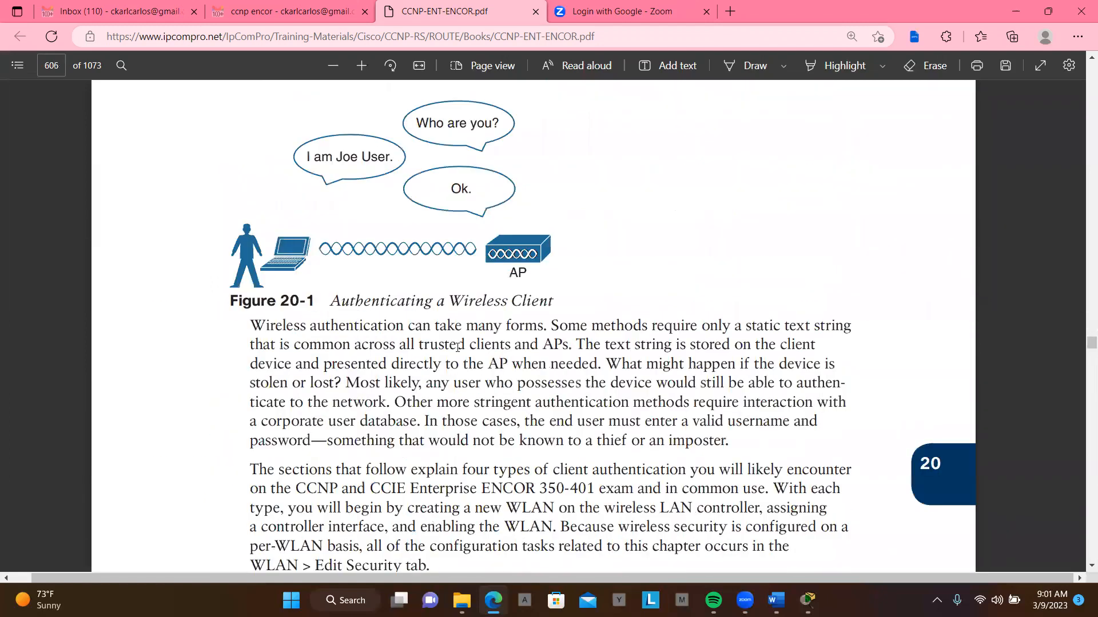
- Examine the Open Authentication and Authenticating with Pre-Shared Key sections, including their WLC configuration figures
scroll(457, 347, "down", 5)
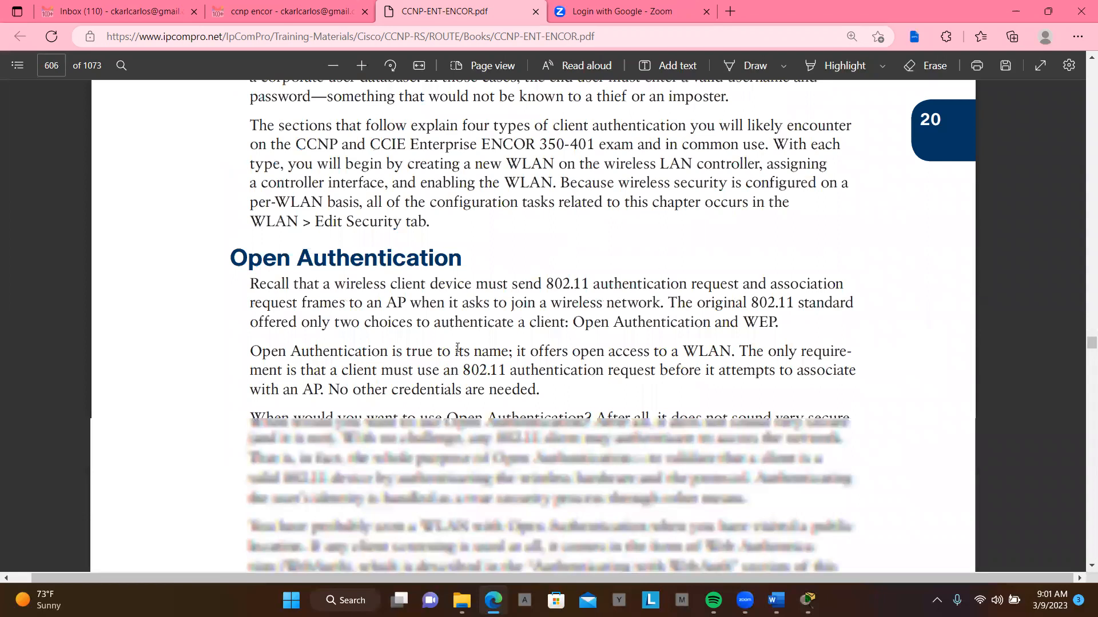
scroll(457, 347, "down", 15)
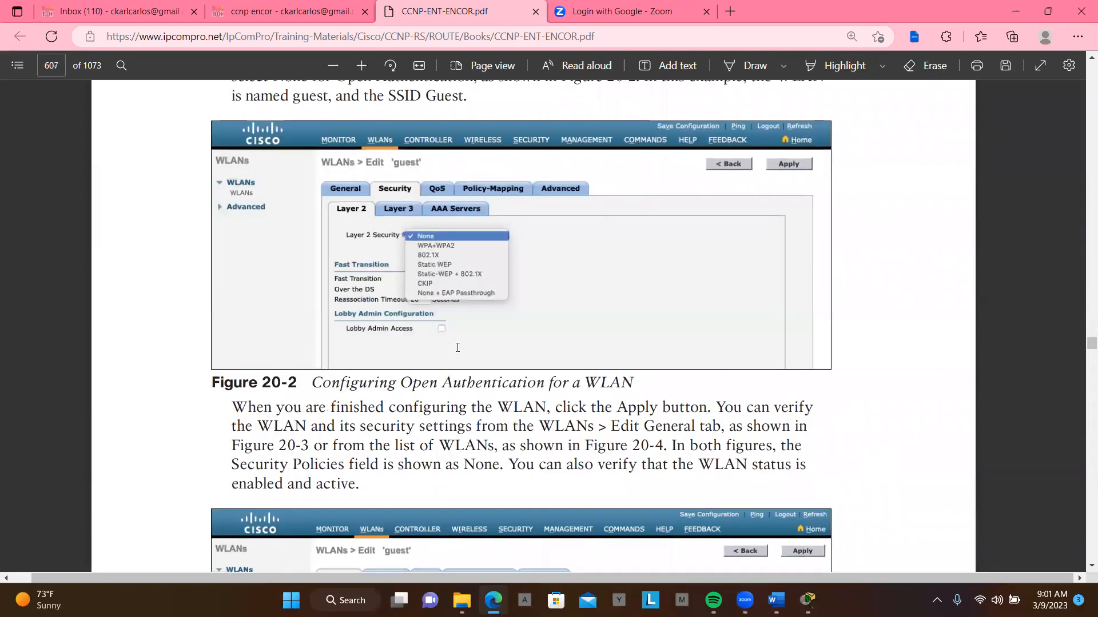
scroll(458, 347, "down", 10)
scroll(457, 347, "down", 7)
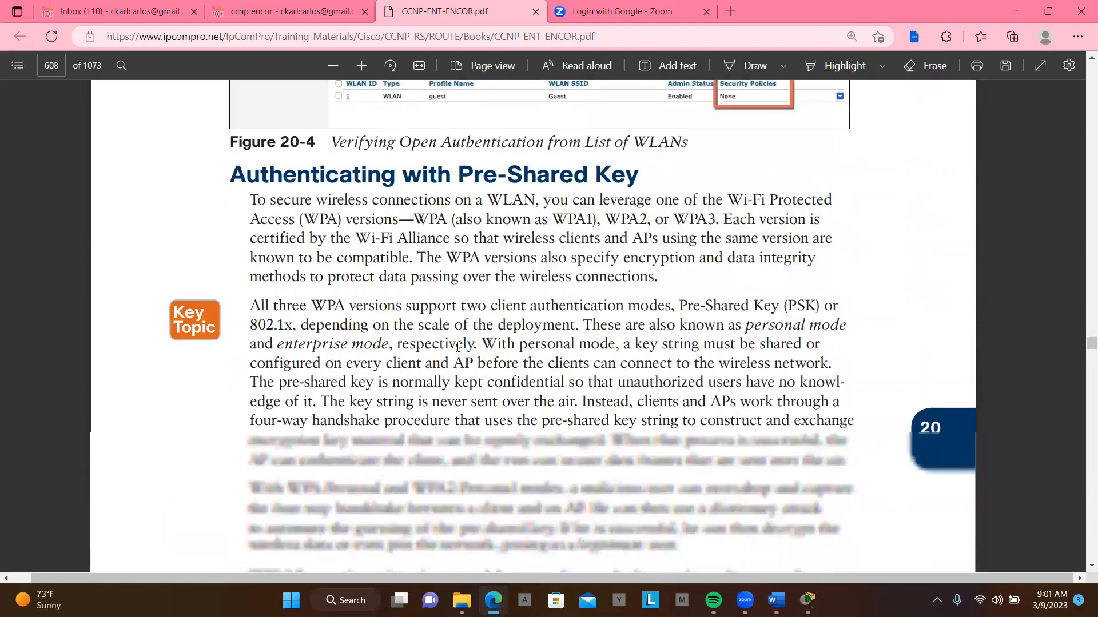
scroll(458, 347, "down", 7)
scroll(457, 347, "down", 14)
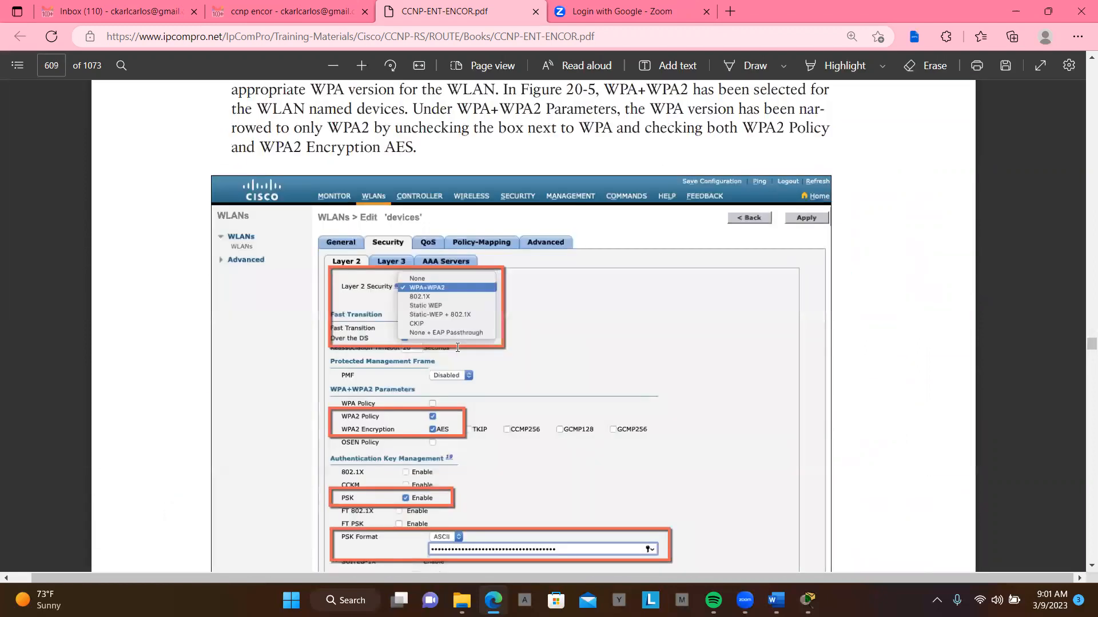
scroll(457, 347, "down", 15)
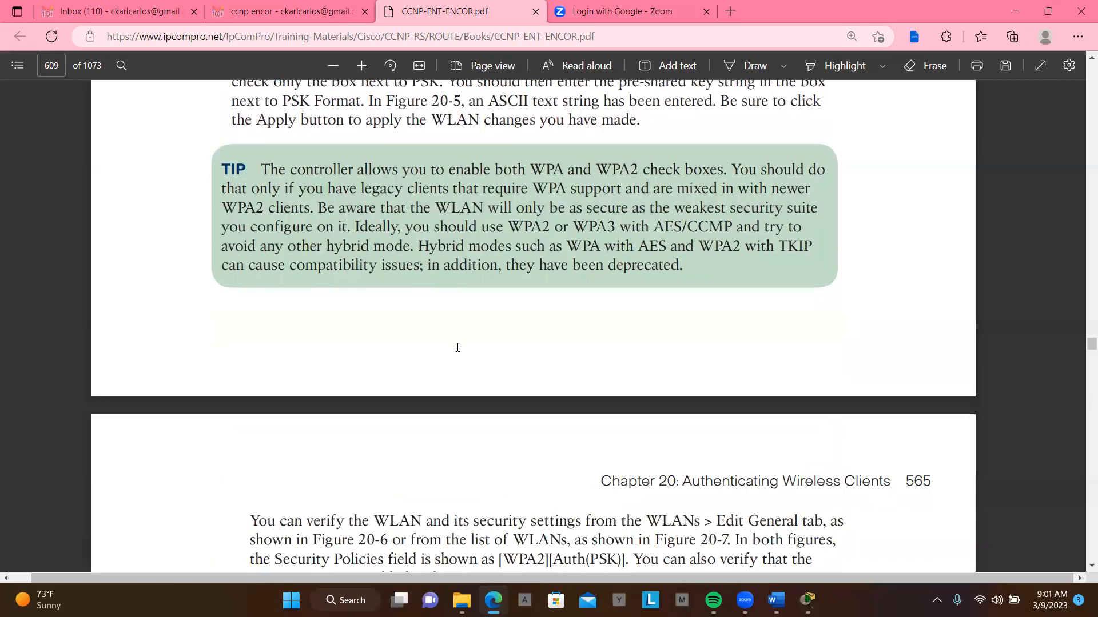
- Examine the Authenticating with EAP section, including the 802.1x roles, RADIUS server, WPA2 Enterprise and Local EAP configuration figures
scroll(457, 347, "down", 6)
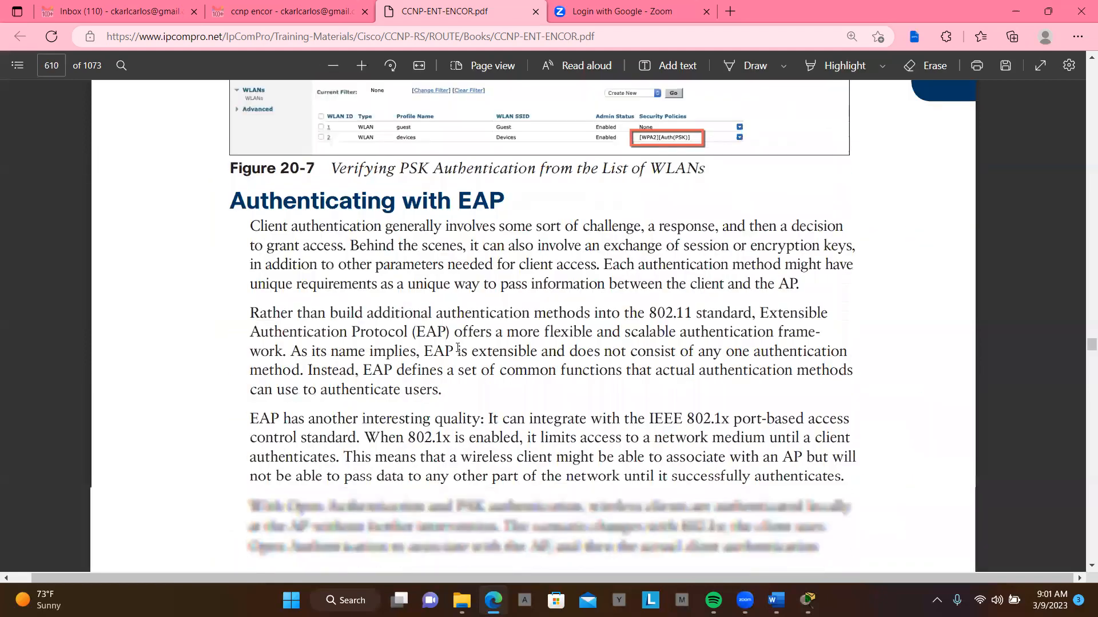
scroll(457, 347, "down", 7)
scroll(457, 347, "down", 7)
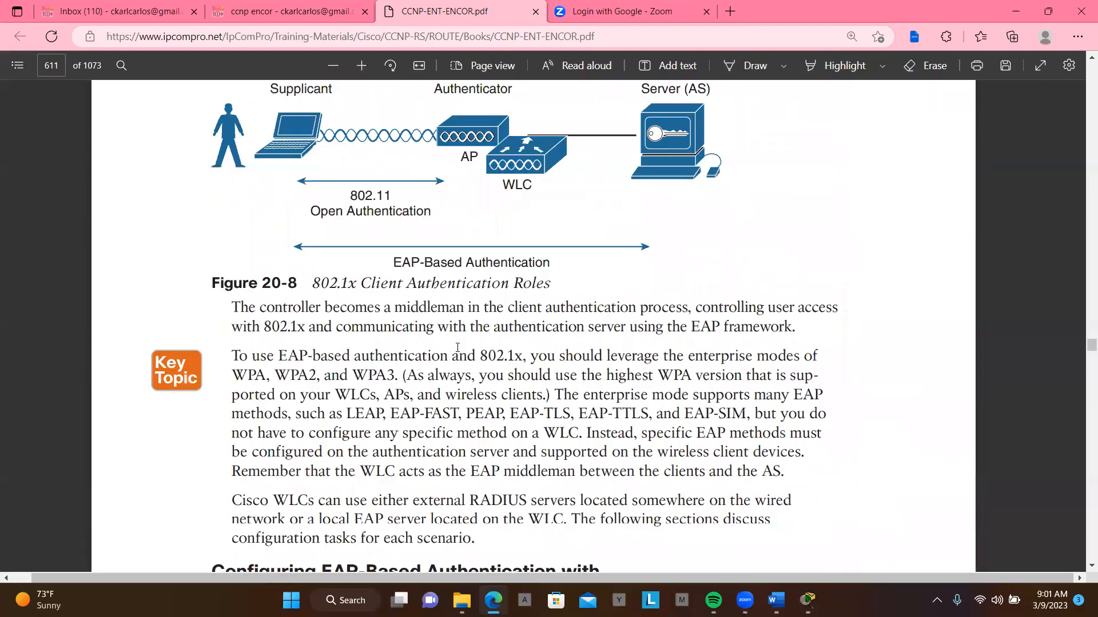
scroll(458, 348, "down", 14)
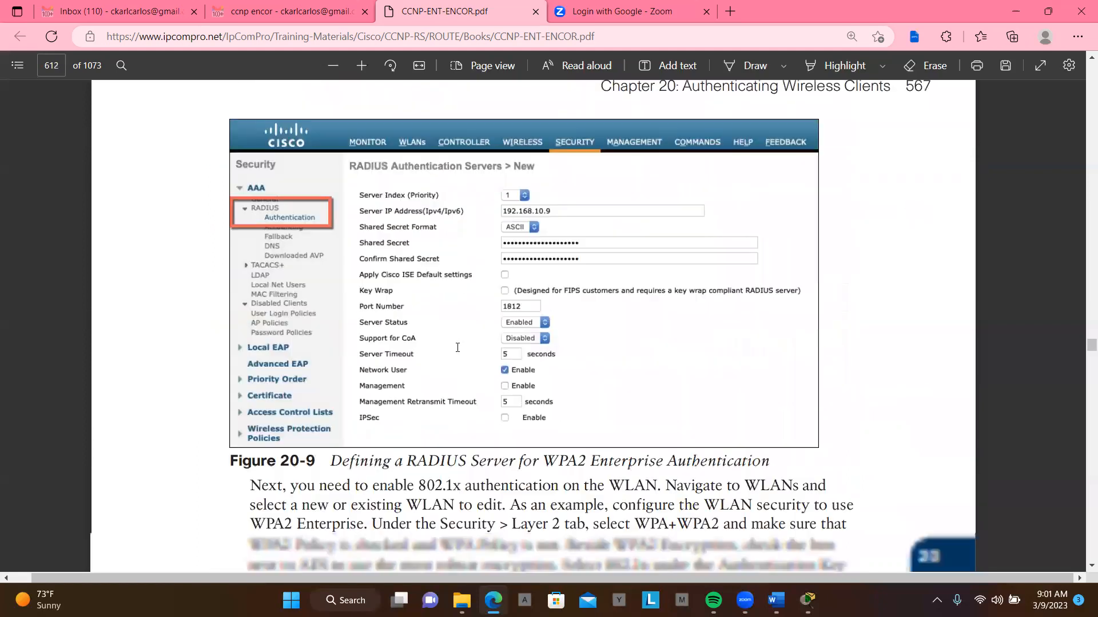
scroll(457, 347, "down", 8)
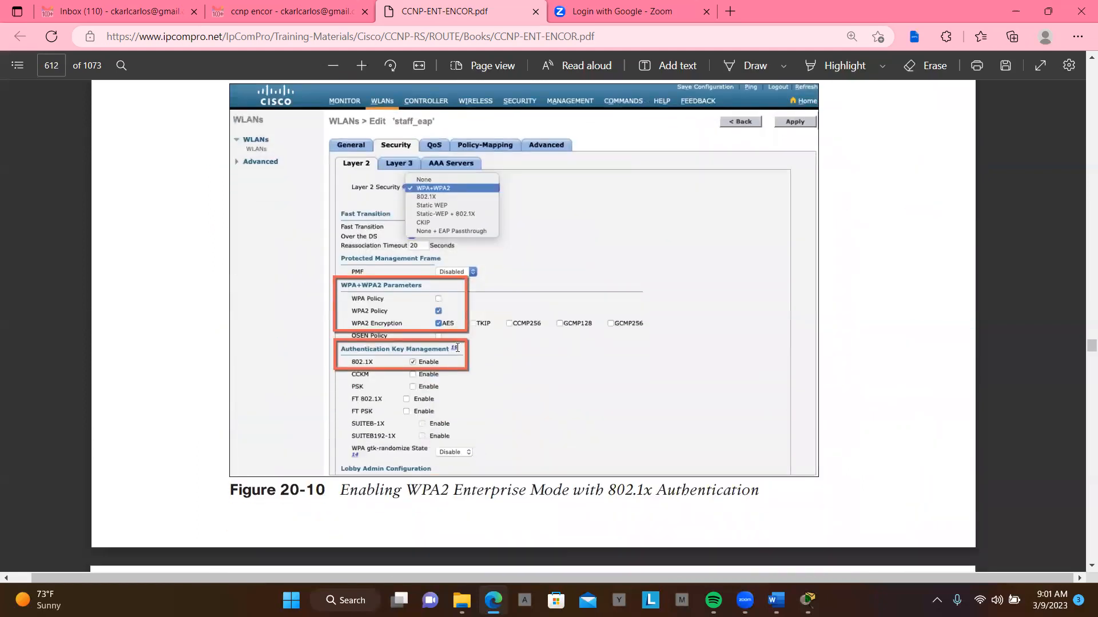
scroll(457, 347, "down", 16)
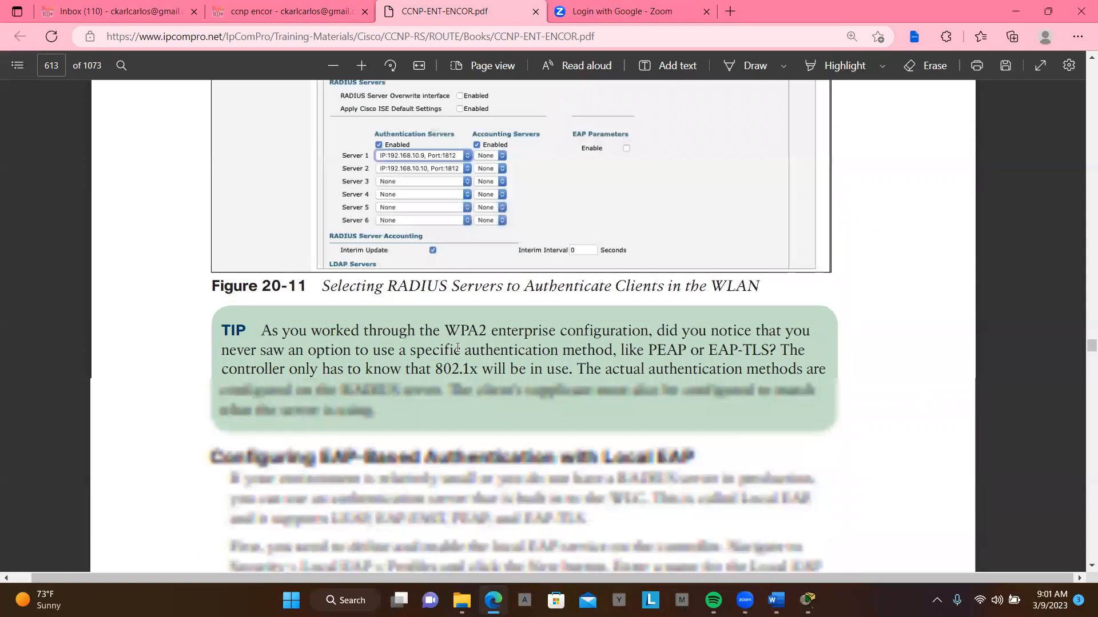
scroll(458, 347, "down", 15)
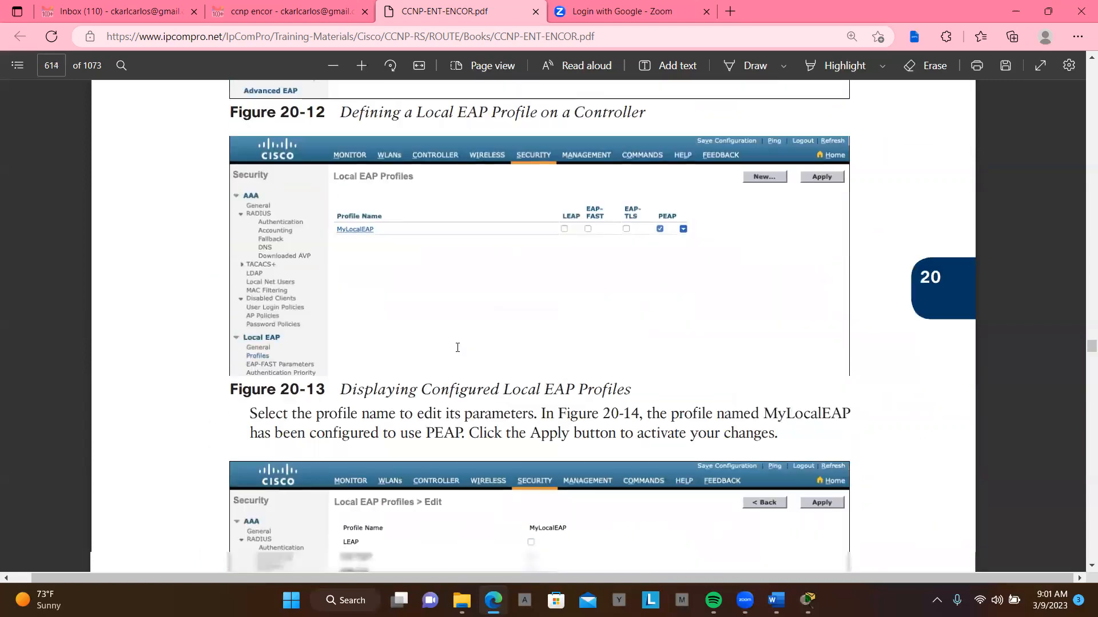
scroll(457, 347, "down", 15)
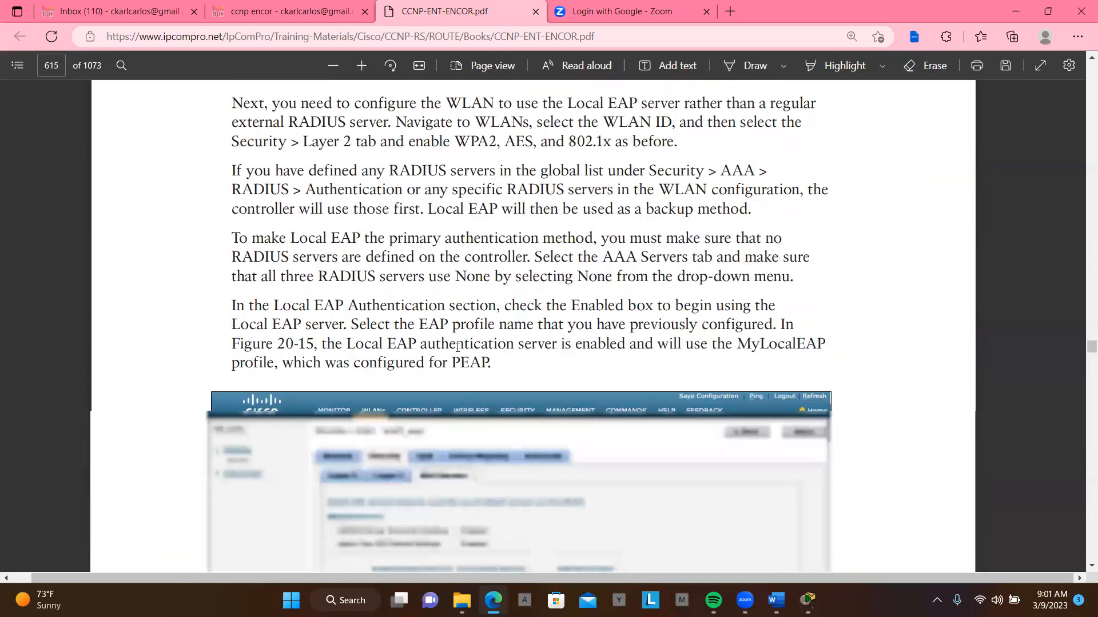
scroll(458, 347, "down", 15)
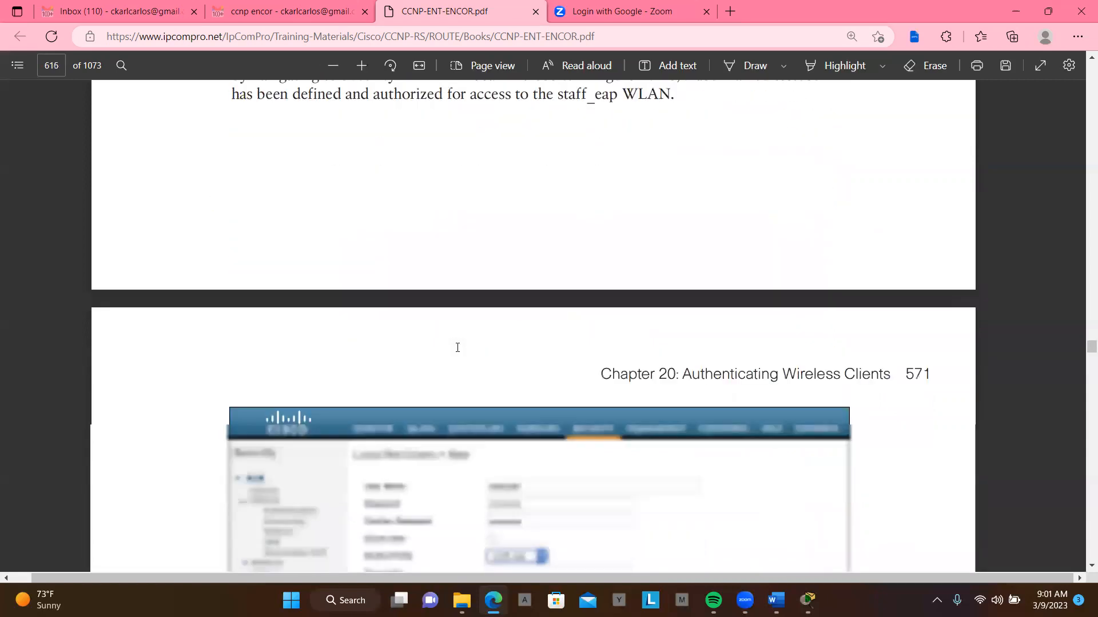
- Review the Authenticating with WebAuth section up to Figure 20-22 on verifying WebAuth authentication on a WLAN
scroll(457, 348, "down", 7)
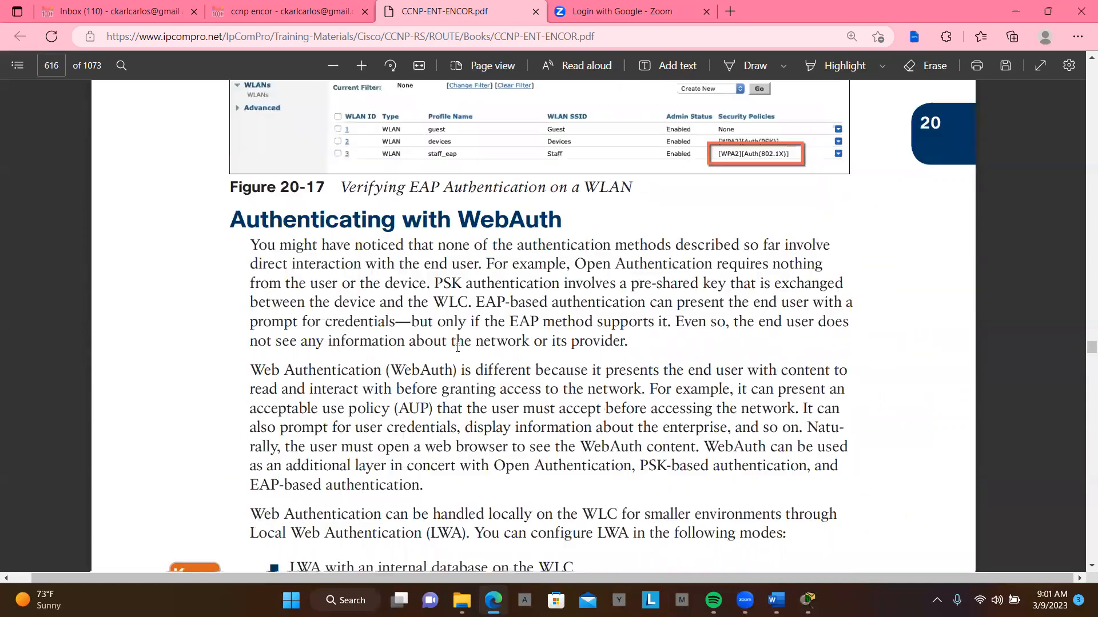
scroll(457, 347, "down", 12)
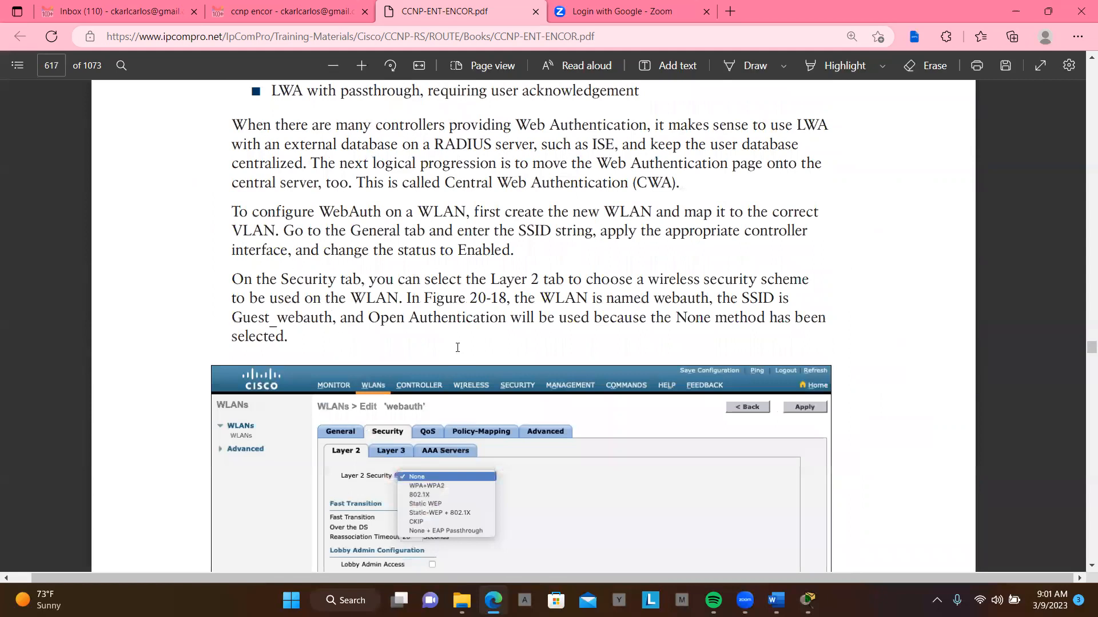
scroll(458, 347, "down", 15)
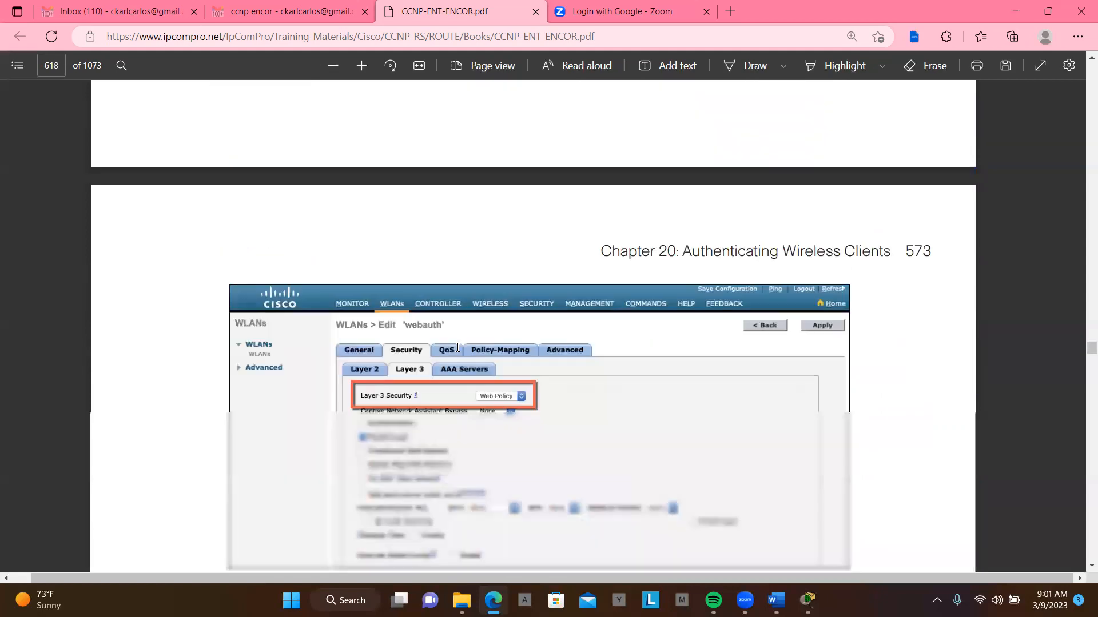
scroll(457, 347, "down", 3)
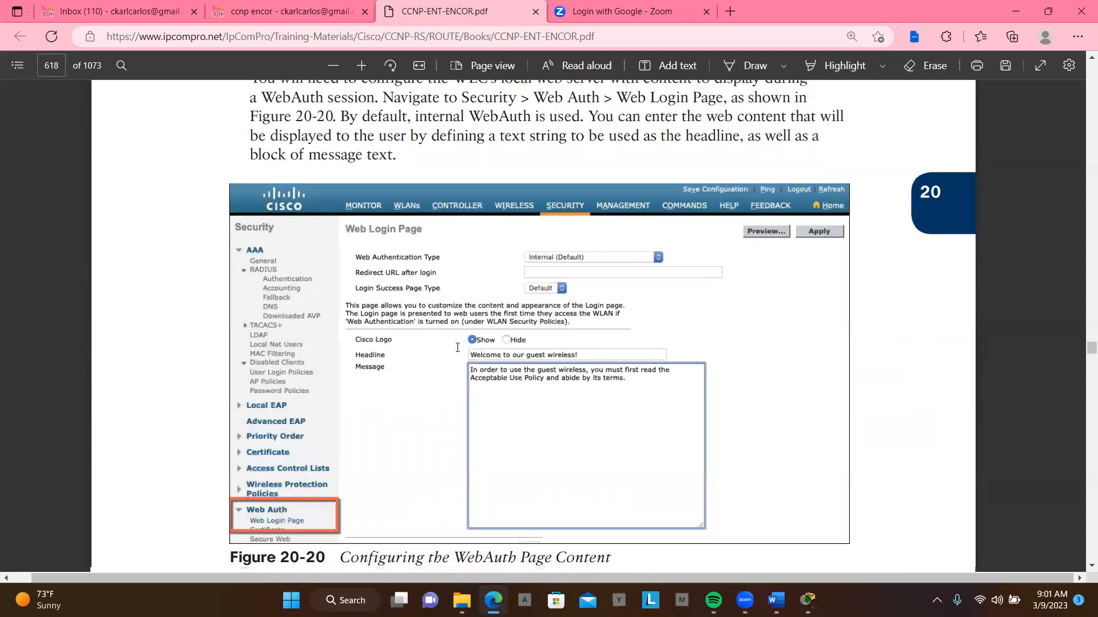
scroll(458, 347, "down", 14)
scroll(457, 347, "down", 15)
scroll(457, 347, "down", 12)
scroll(457, 347, "up", 20)
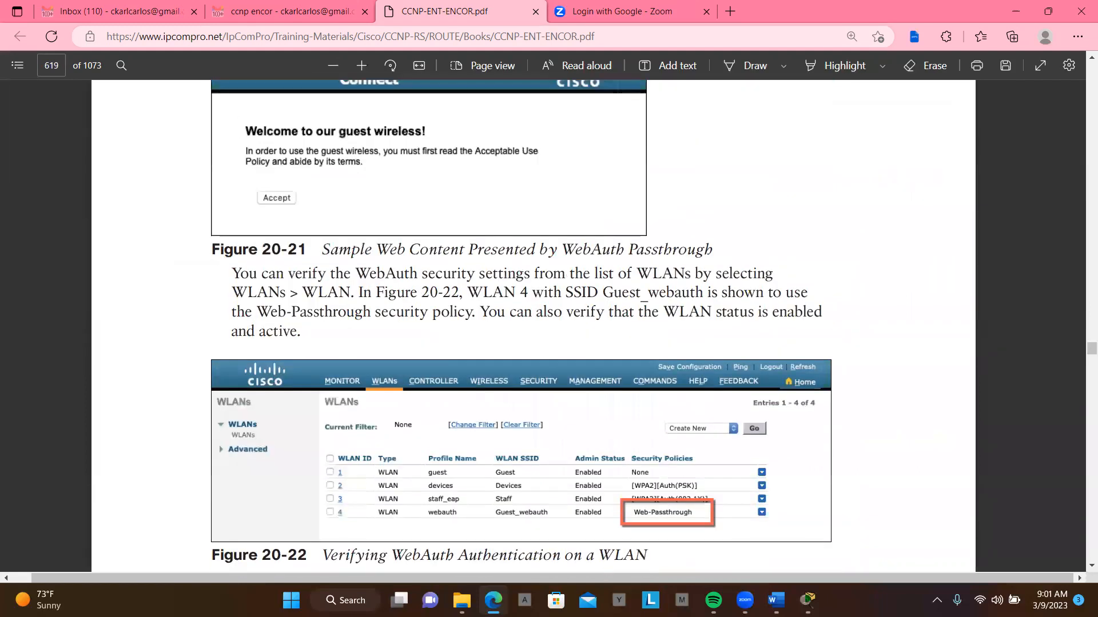
- Switch to the Word document on WEP, WPA, WPA2 and WPA3 differences and read its introduction to wireless security
mouse_move(776, 600)
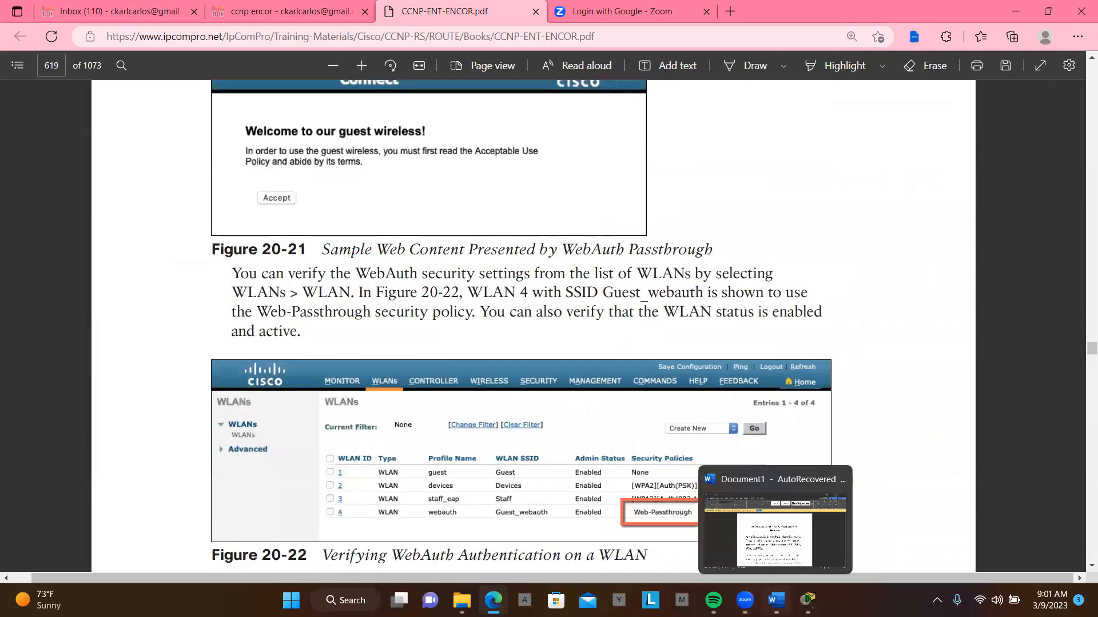
left_click(779, 558)
scroll(684, 473, "down", 3)
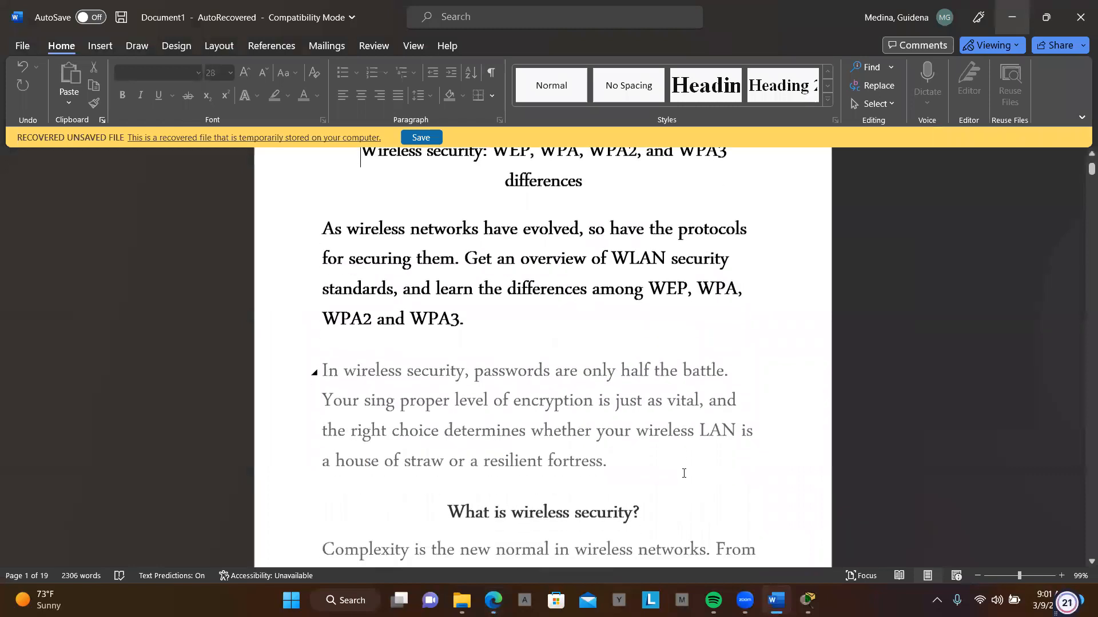
scroll(684, 473, "down", 5)
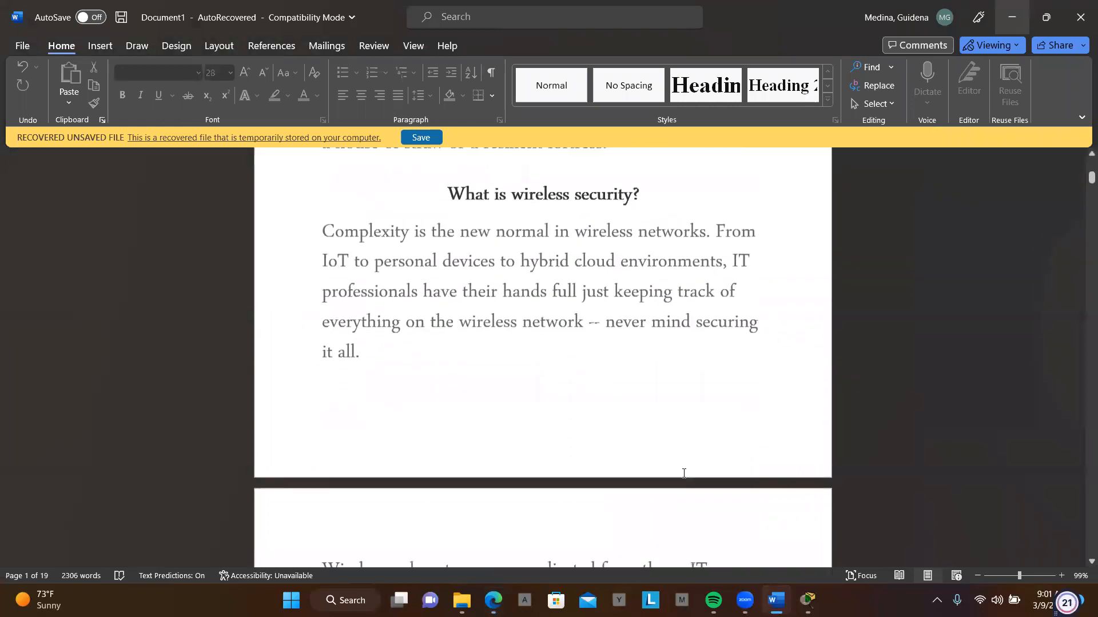
scroll(684, 473, "down", 10)
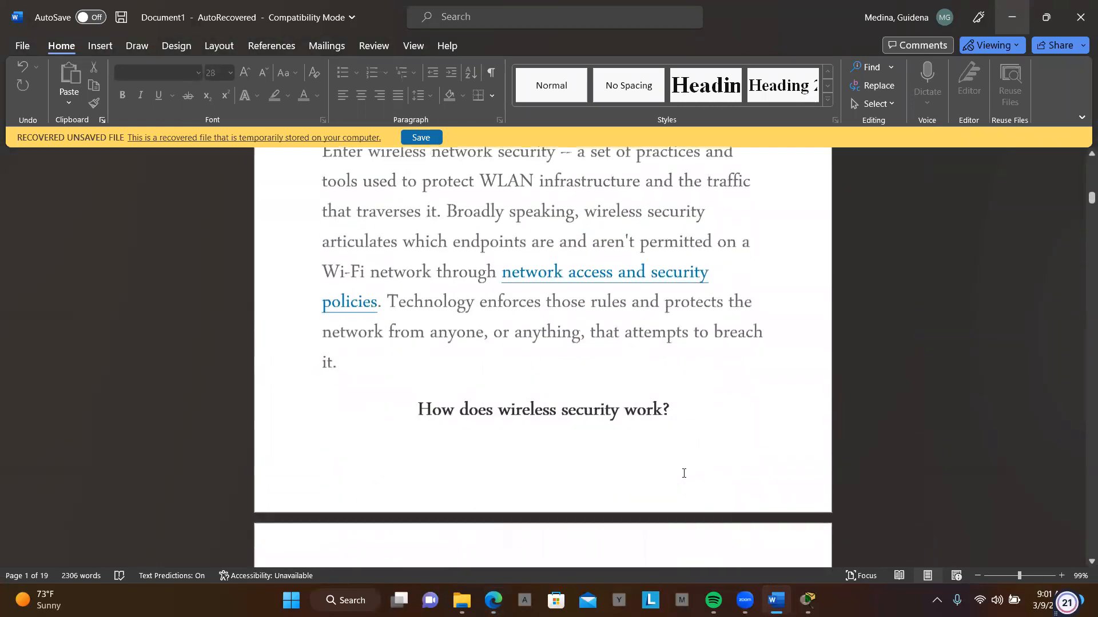
- Read through the rest of the wireless security article, including the WPA3 section, as far as the closing editor's note
scroll(684, 473, "down", 2)
scroll(684, 473, "down", 10)
scroll(684, 474, "down", 12)
scroll(684, 473, "down", 12)
scroll(684, 439, "down", 12)
scroll(684, 439, "down", 12)
scroll(684, 439, "down", 12)
scroll(684, 440, "down", 12)
scroll(684, 440, "down", 12)
scroll(683, 440, "down", 12)
scroll(683, 440, "down", 12)
scroll(684, 440, "down", 10)
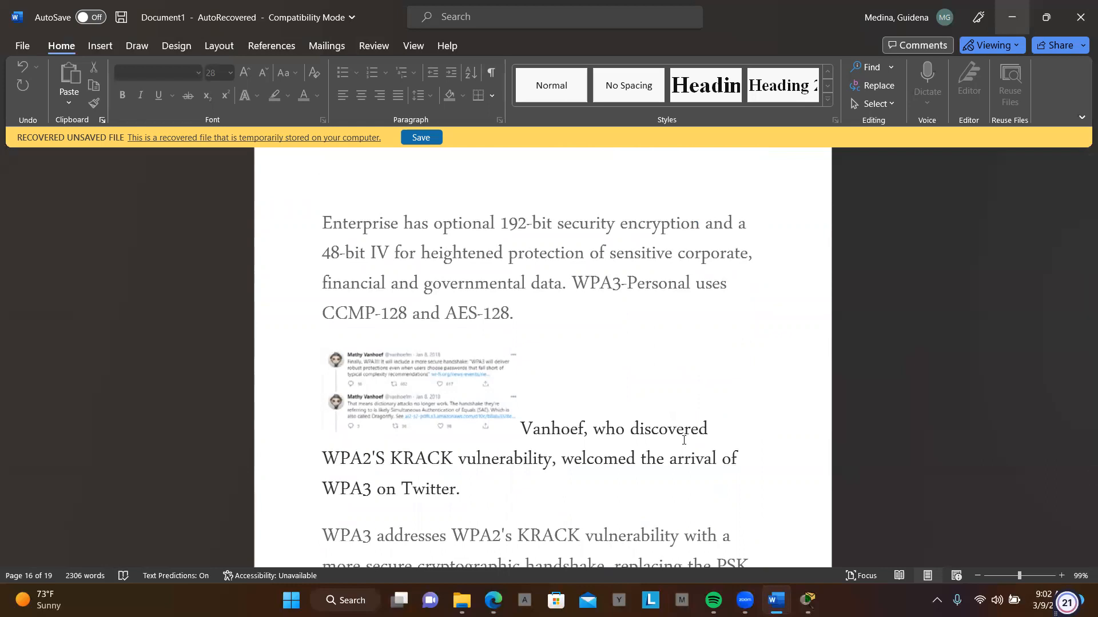
scroll(684, 440, "down", 12)
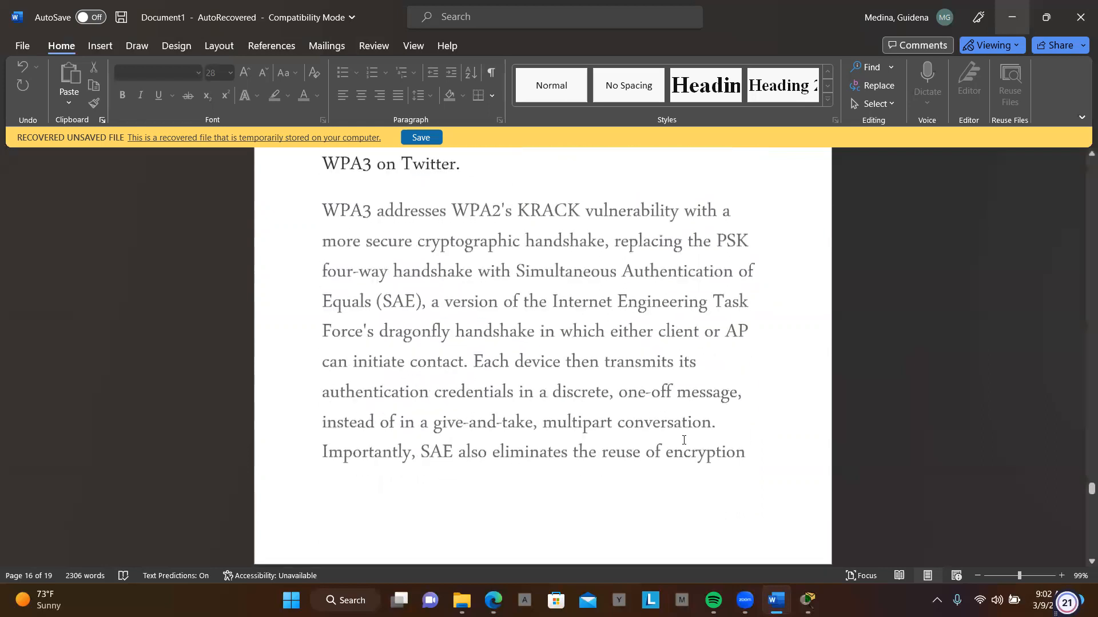
scroll(684, 440, "down", 15)
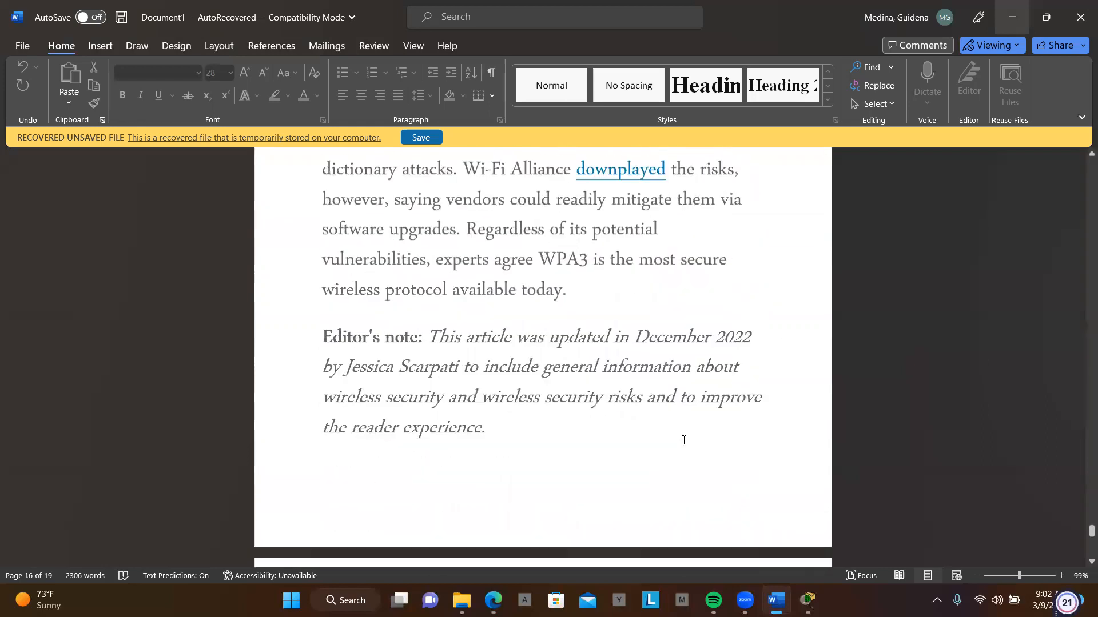
scroll(683, 440, "up", 5)
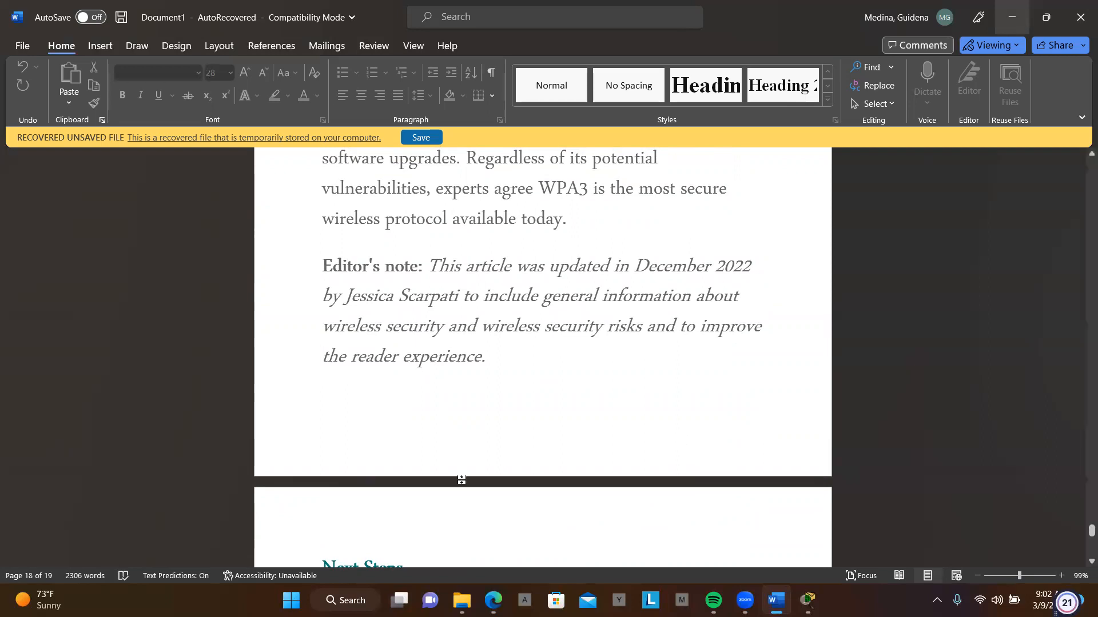
scroll(461, 480, "up", 10)
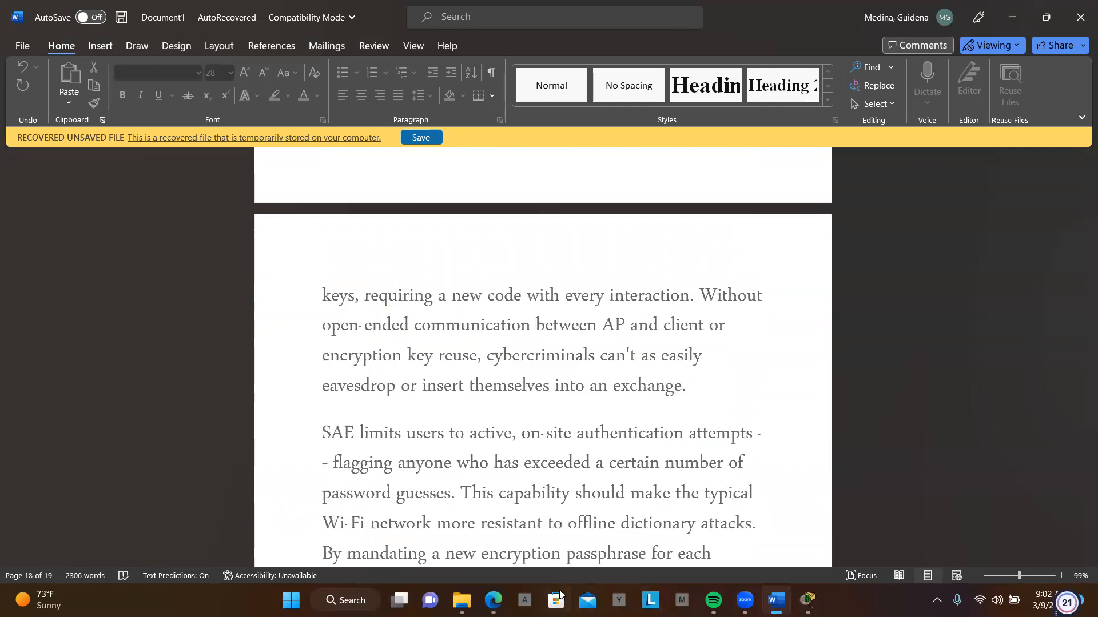
- Switch to Cisco Packet Tracer, check the activity's addressing table and highlight its list of objectives
mouse_move(775, 600)
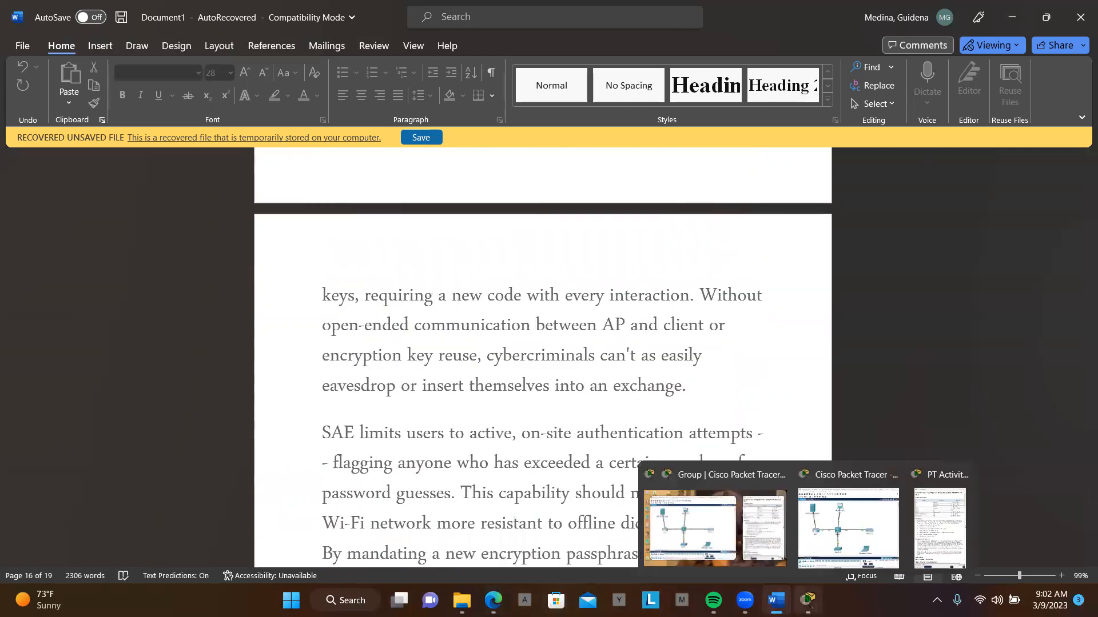
left_click(721, 530)
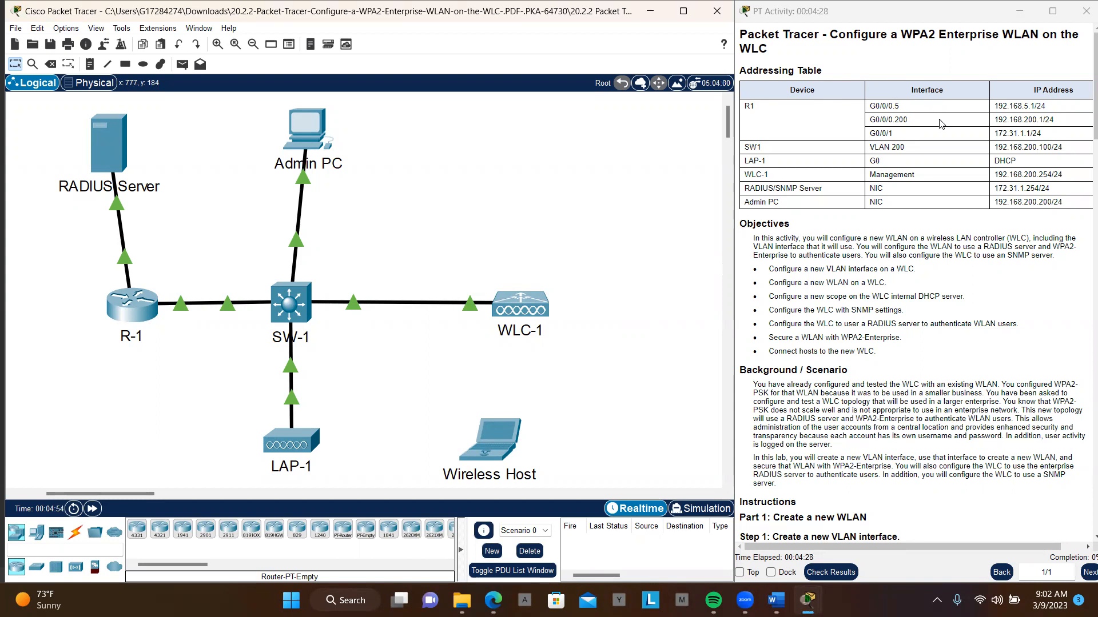
scroll(943, 127, "right", 1)
scroll(944, 130, "left", 1)
left_click_drag(766, 268, 909, 364)
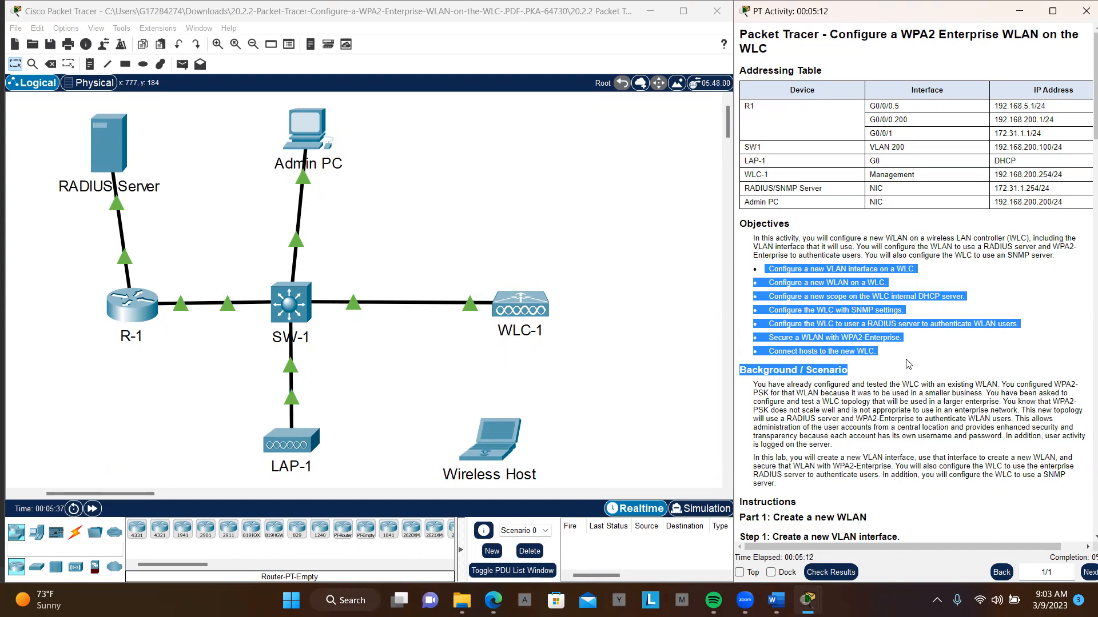
- Review the instructions for Part 1, Step 1 on creating a new VLAN interface and open the Admin PC
scroll(952, 391, "down", 2)
scroll(952, 391, "down", 3)
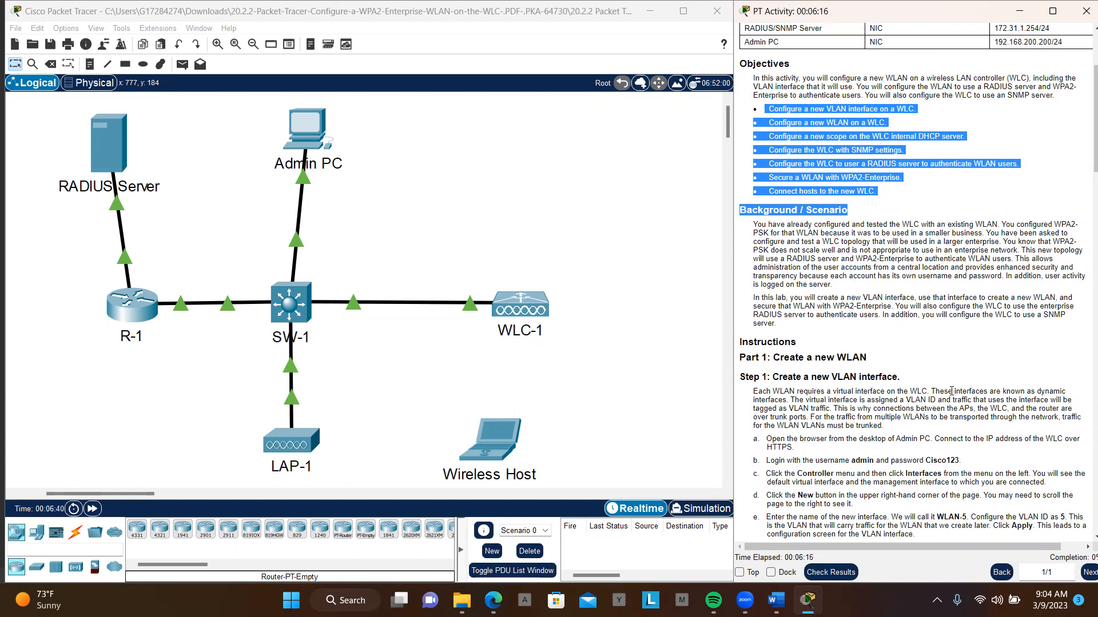
left_click(304, 128)
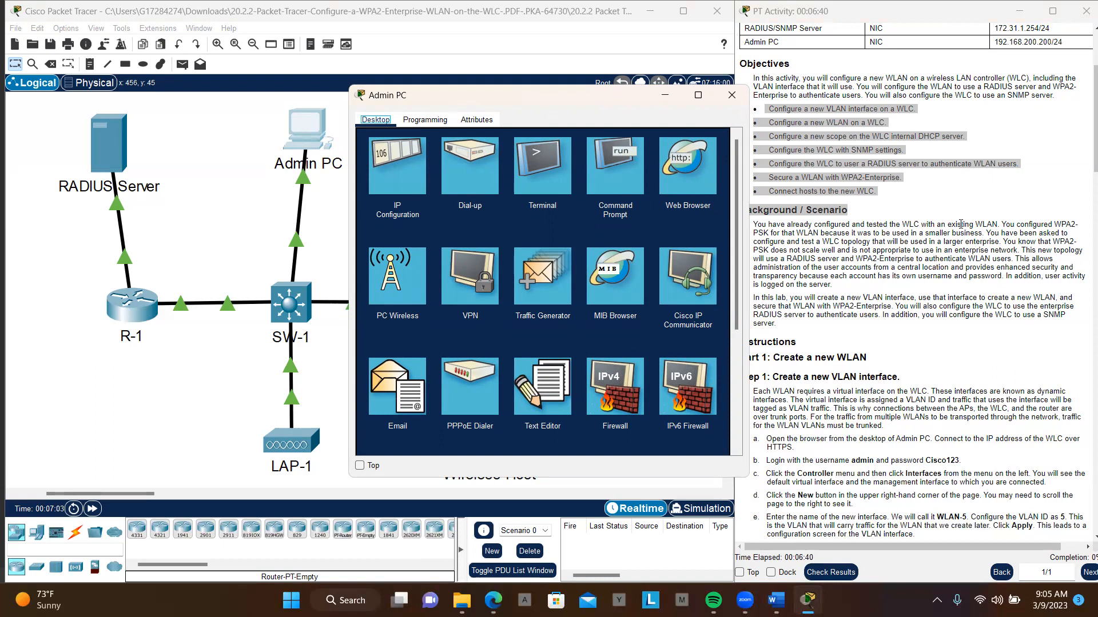
- Clear the highlighted objectives and copy WLC-1's management IP address 192.168.200.254 from the addressing table, without the prefix length
left_click(1003, 207)
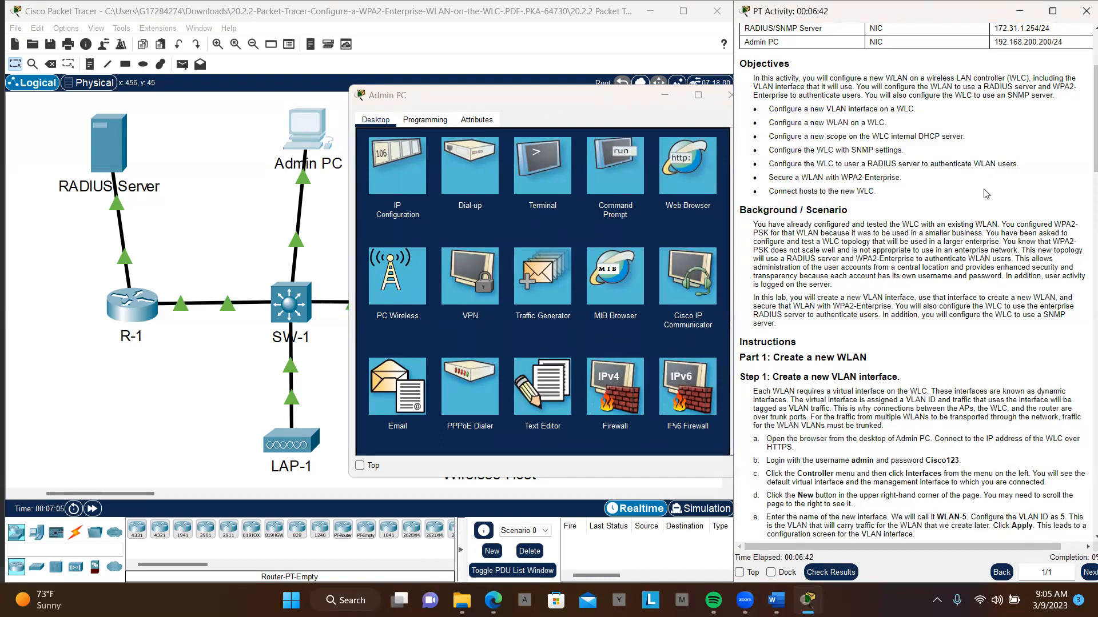
scroll(985, 193, "up", 3)
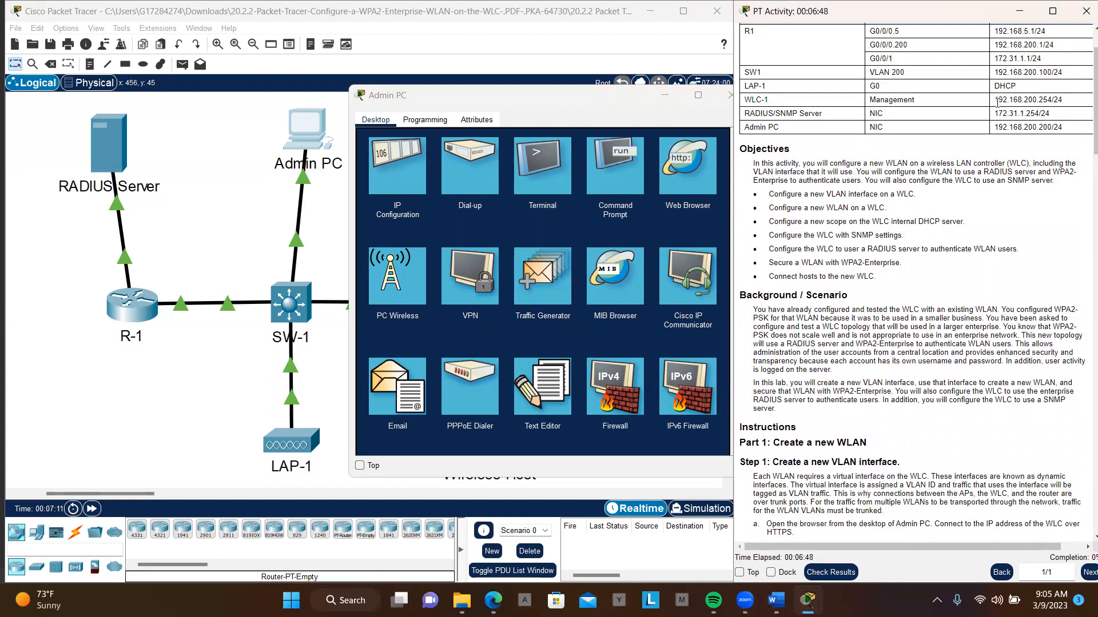
left_click_drag(994, 101, 1053, 104)
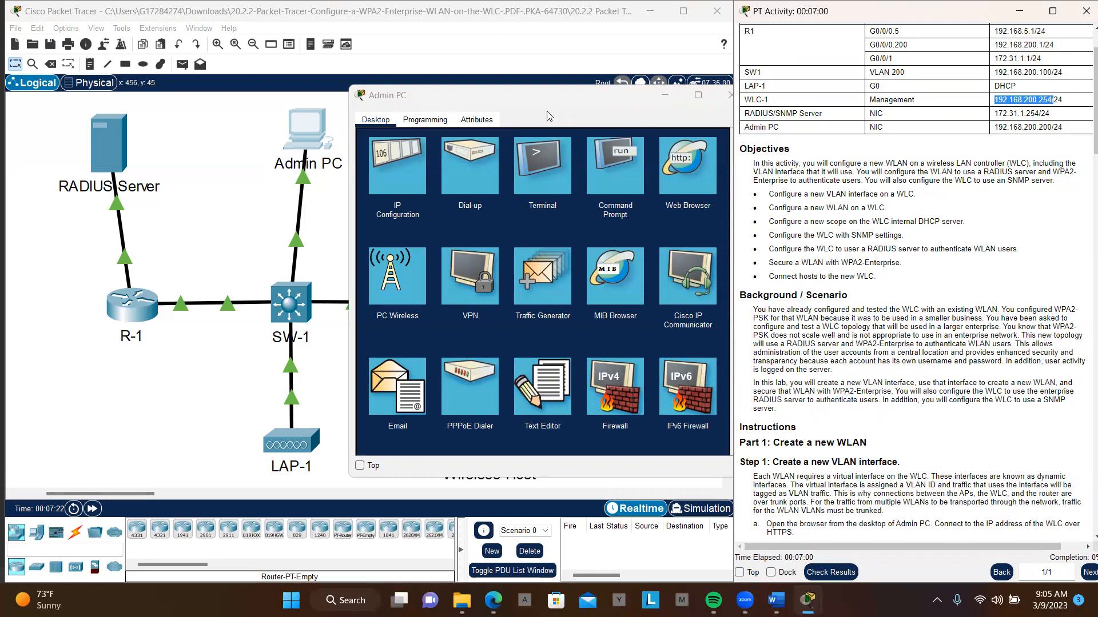
left_click(680, 167)
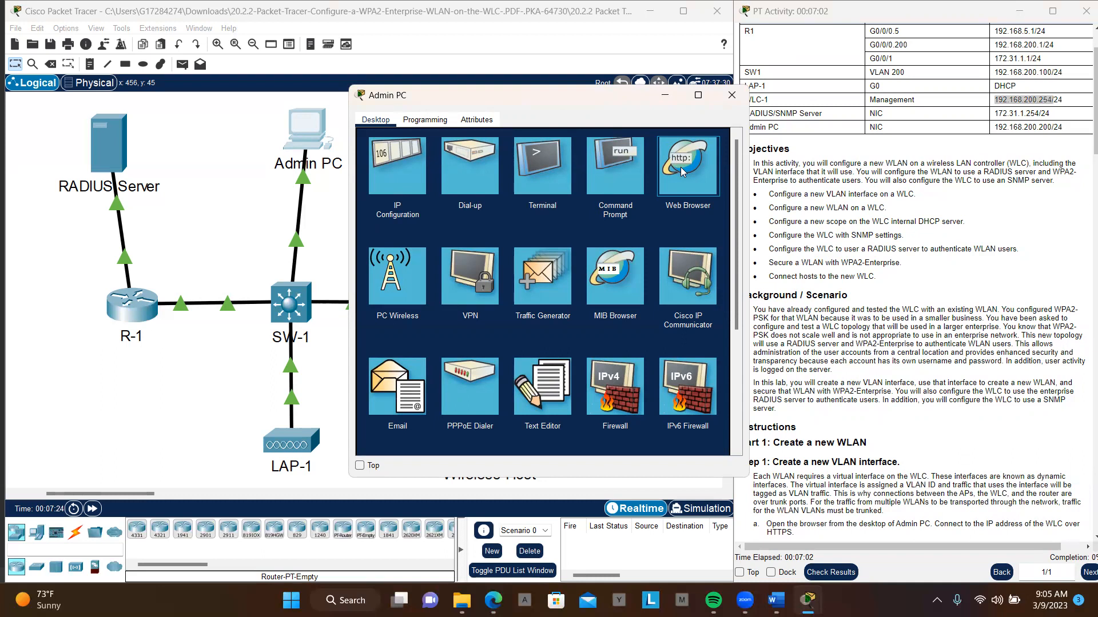
left_click(680, 167)
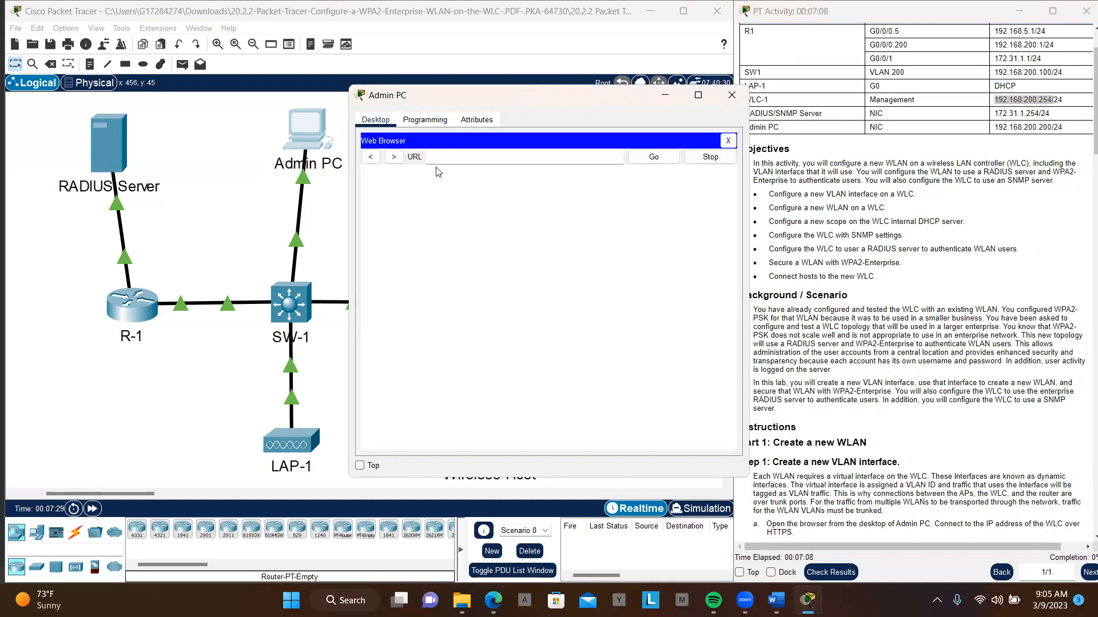
left_click(463, 156)
type("192.168.200.254/")
left_click(650, 163)
left_click(440, 157)
type("s")
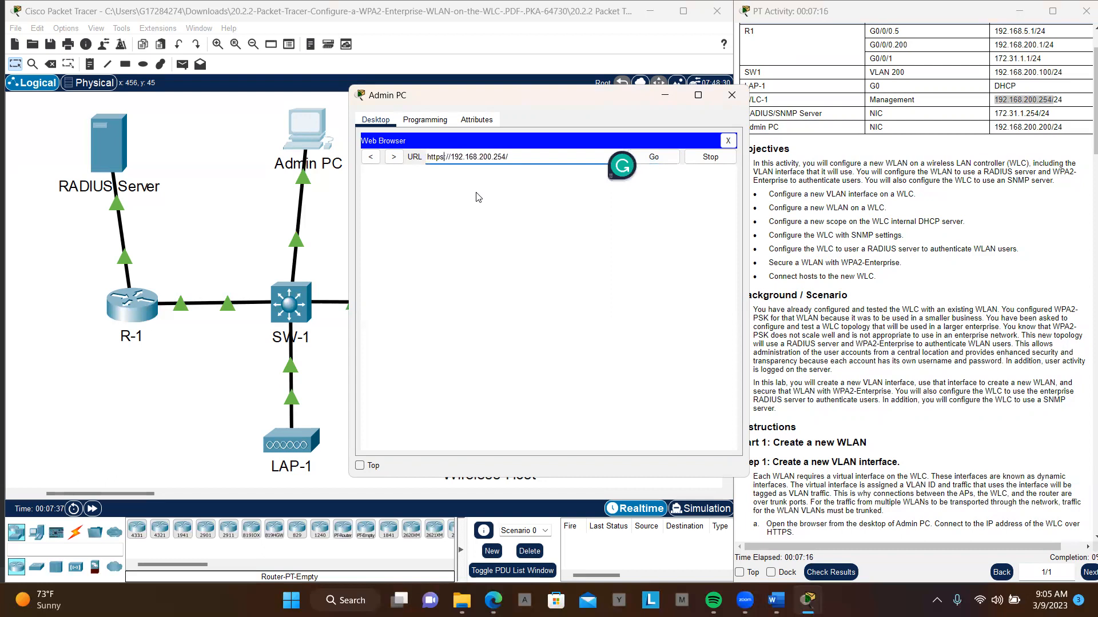
left_click(660, 165)
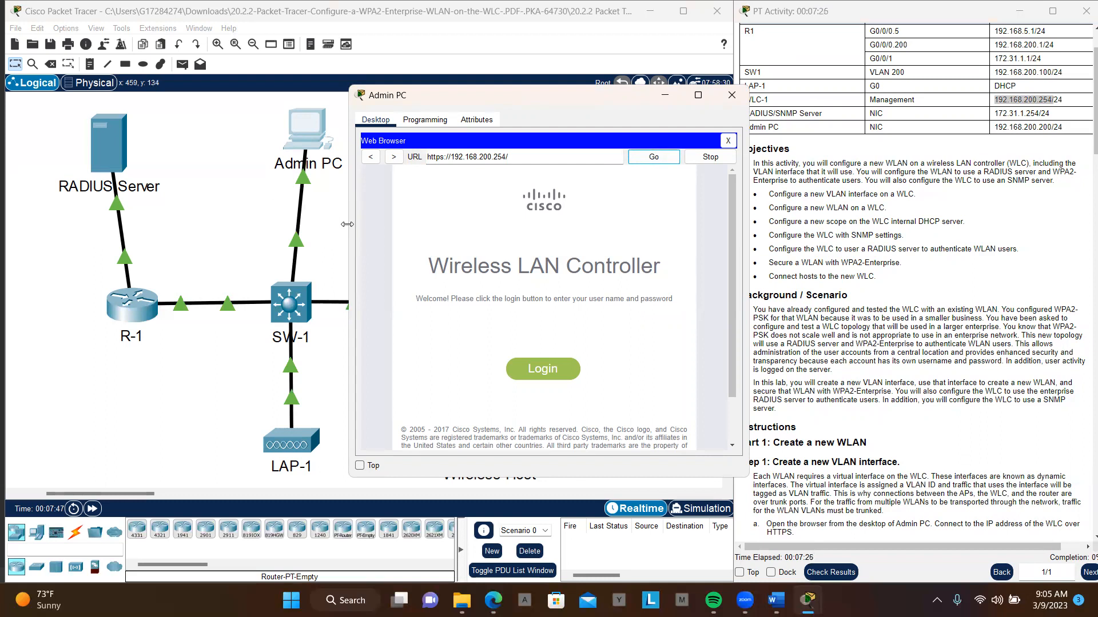
left_click_drag(347, 224, 72, 233)
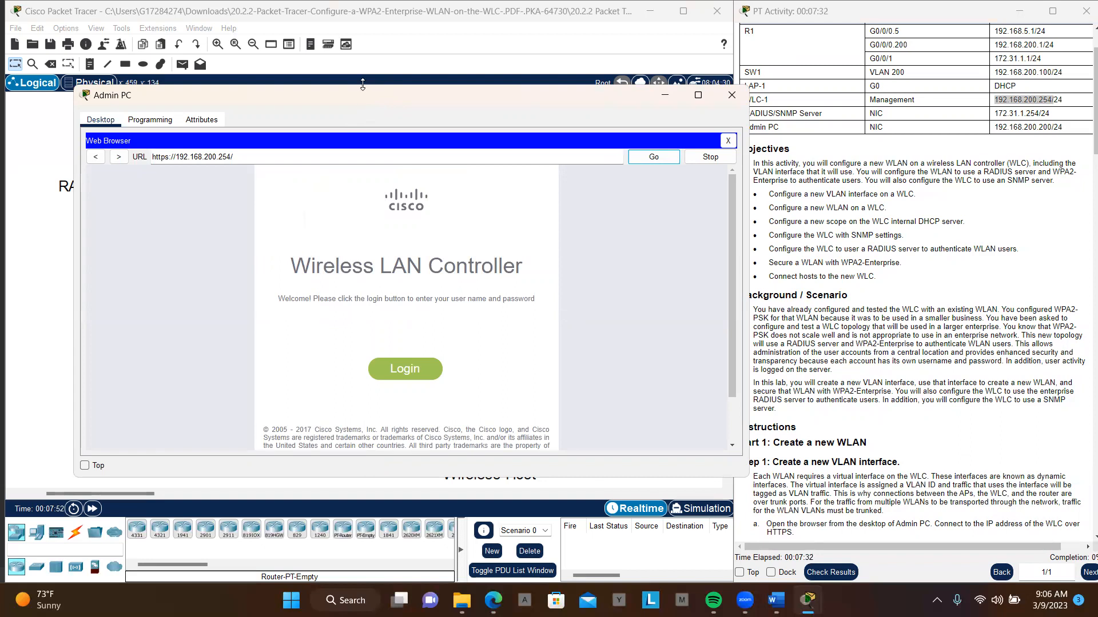
- Enlarge the Admin PC window, open the WLC login prompt and enter the user name admin from the instructions
left_click_drag(362, 84, 365, 30)
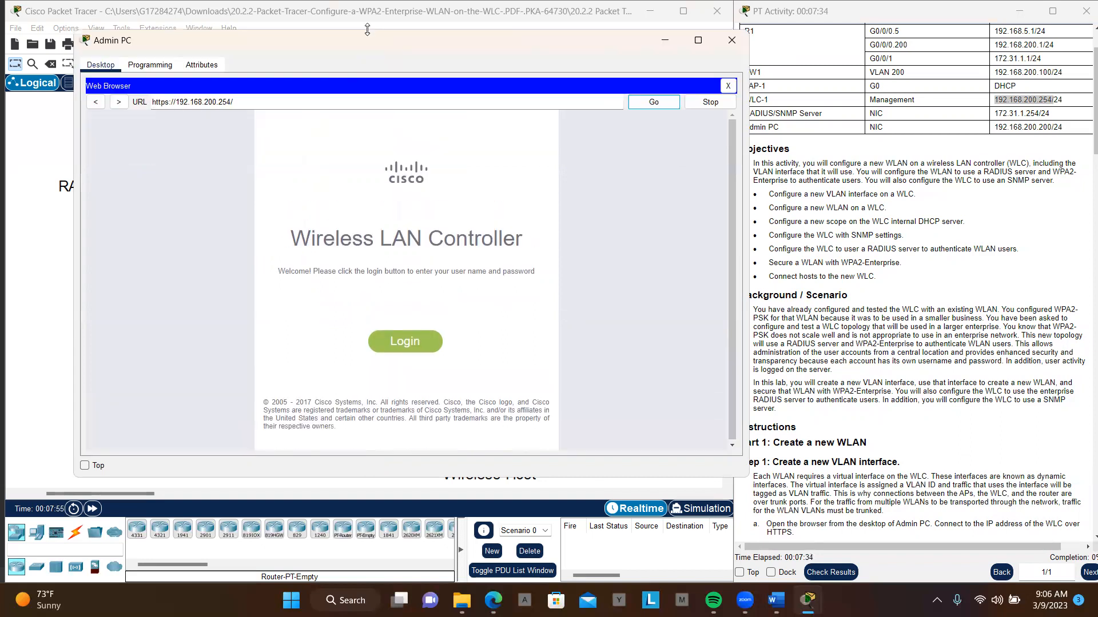
left_click(391, 342)
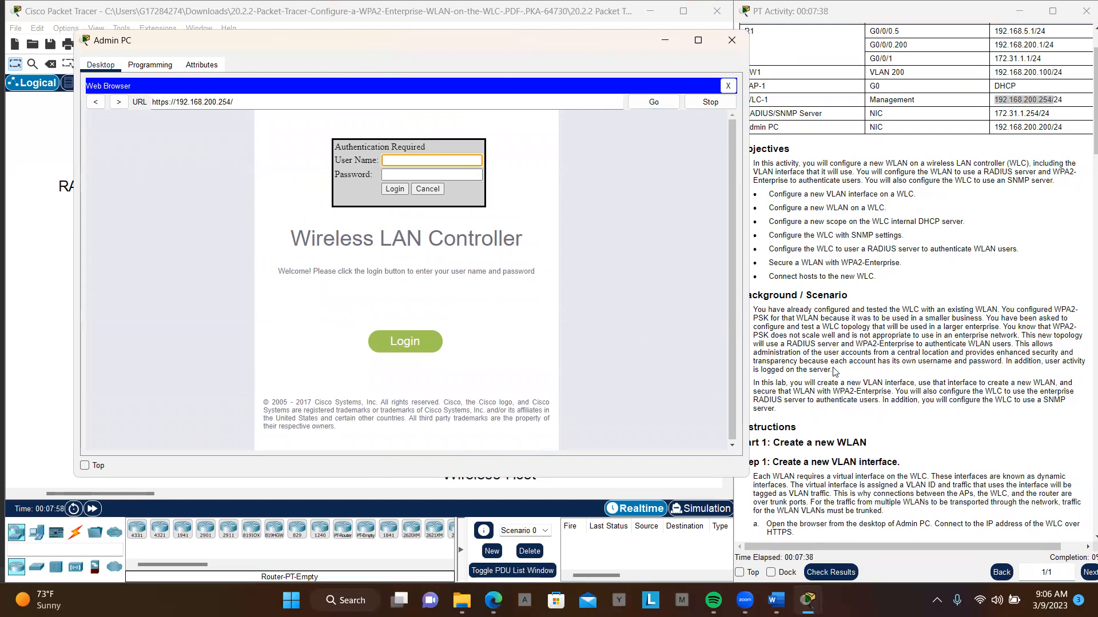
left_click(869, 372)
scroll(868, 372, "down", 5)
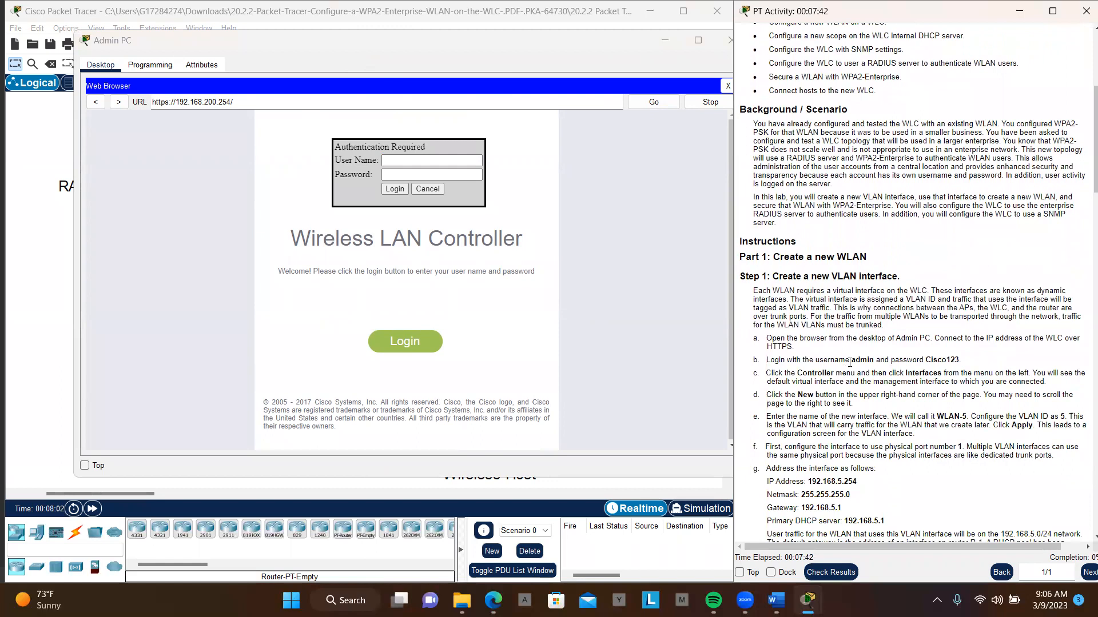
mouse_move(850, 360)
left_mouse_down()
mouse_move(873, 361)
mouse_move(853, 363)
left_mouse_up()
key("ctrl+c")
left_click(418, 159)
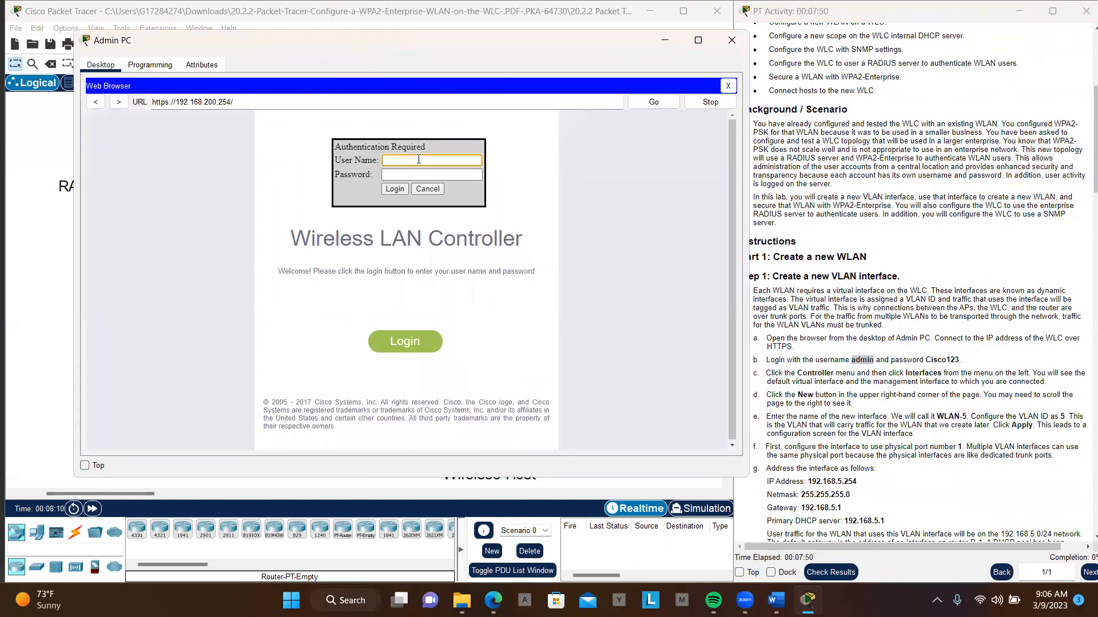
key("ctrl+v")
- Enter the account password given in the instructions and log in to the WLC
left_click_drag(926, 361, 960, 358)
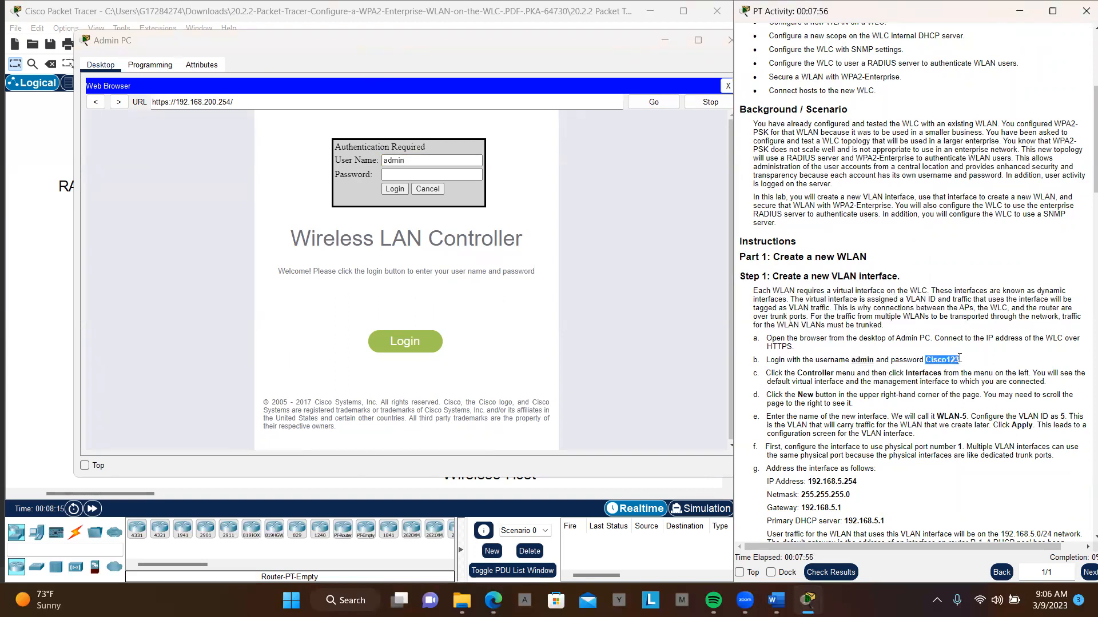
left_click(442, 177)
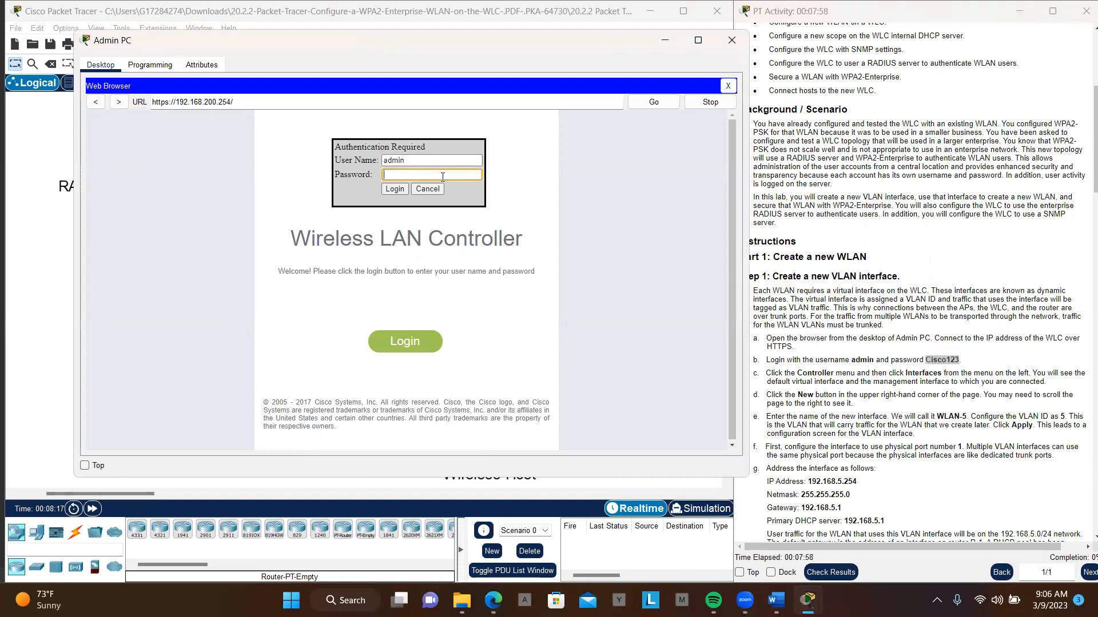
key("ctrl+v")
left_click(395, 189)
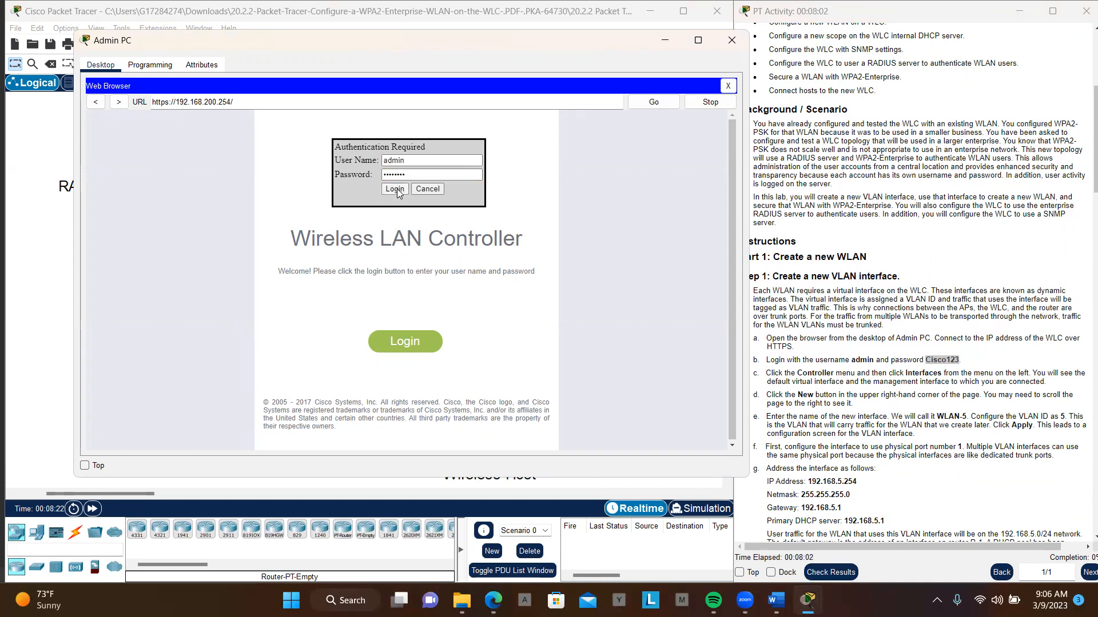
left_click(402, 348)
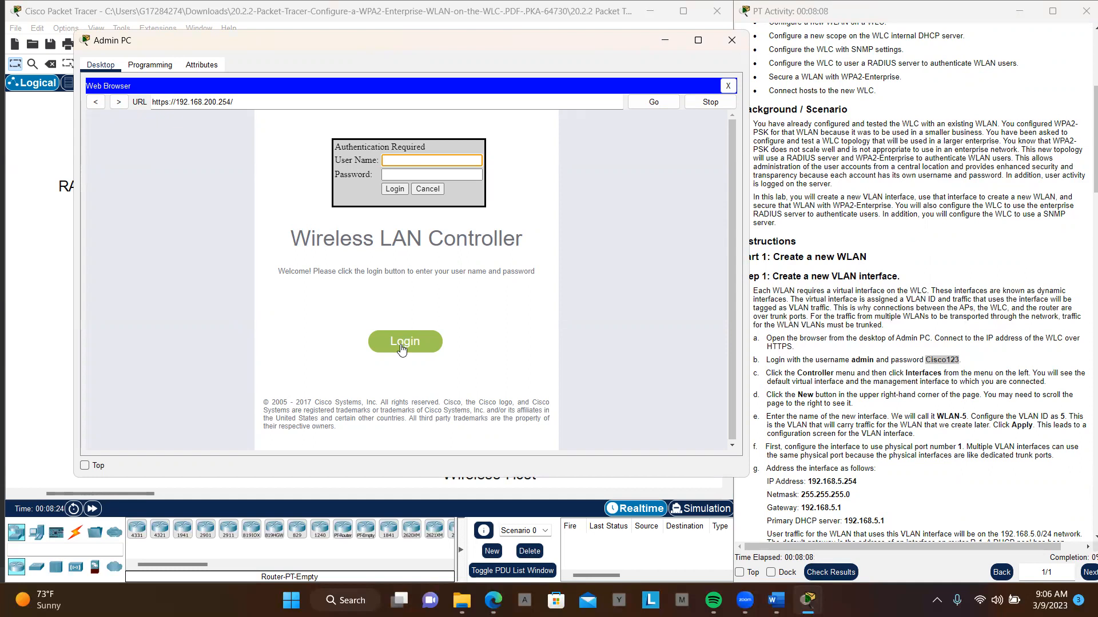
left_click(402, 342)
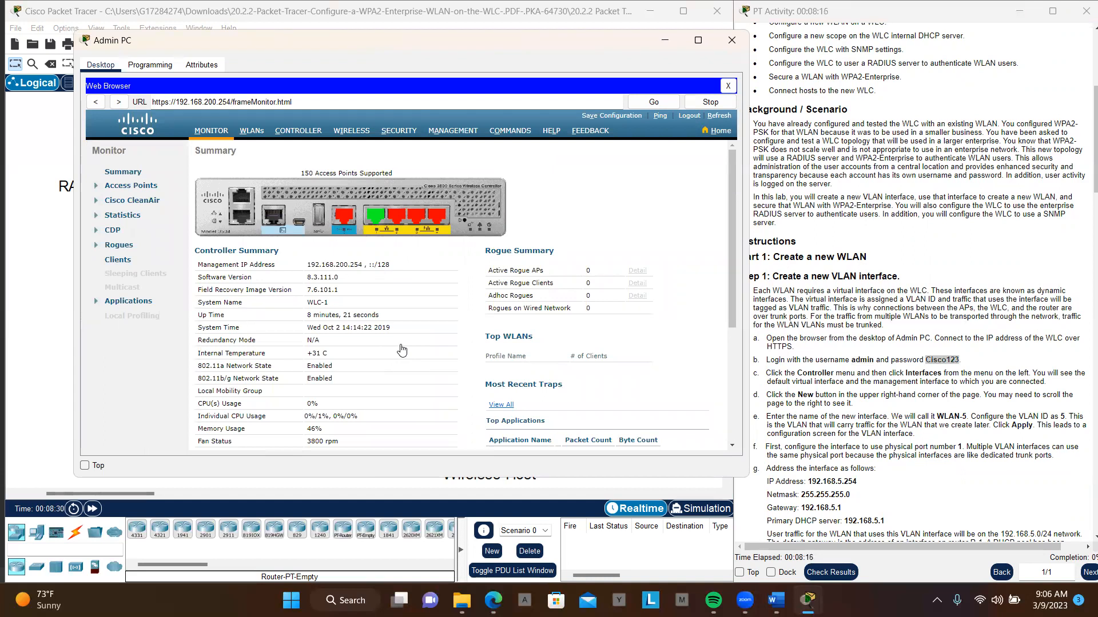
- Open the controller's interface list and start creating a new interface
left_click(291, 131)
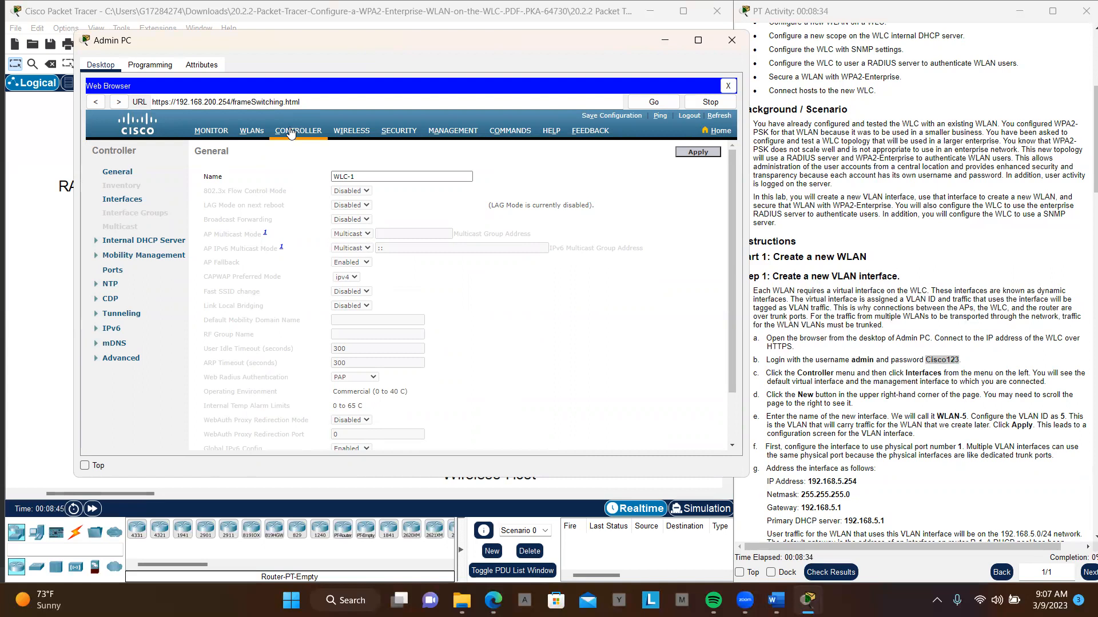
left_click(123, 200)
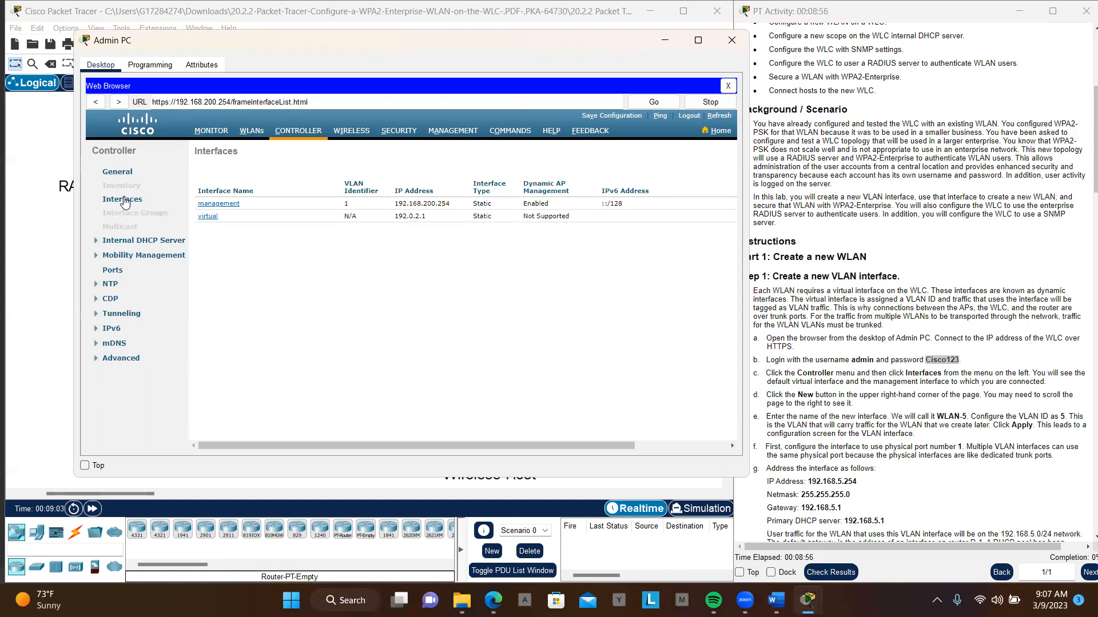
scroll(271, 261, "right", 5)
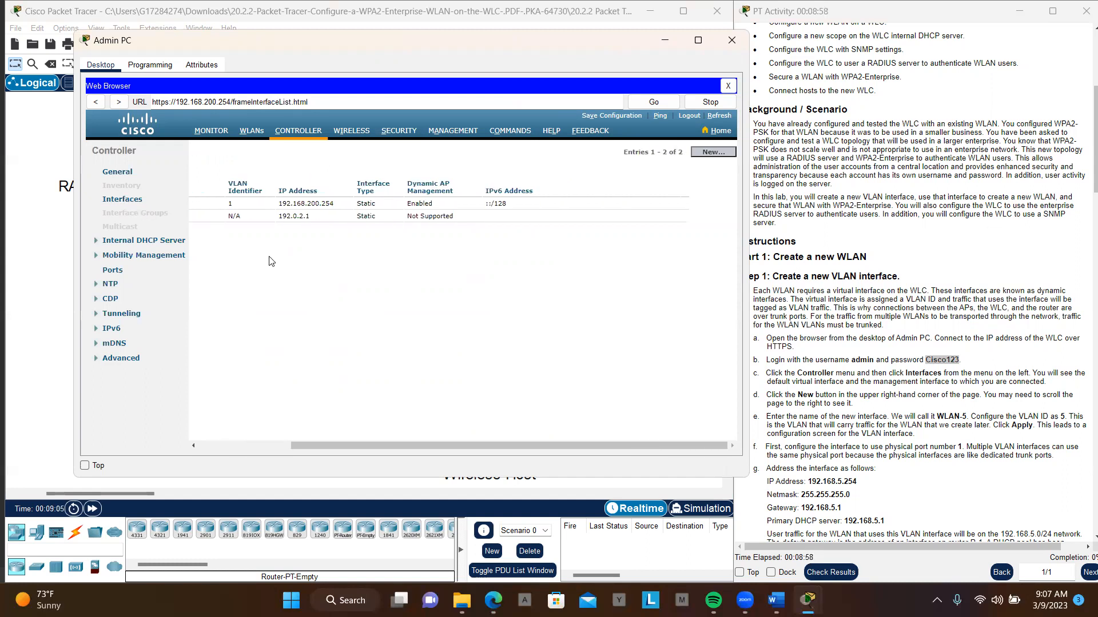
left_click(714, 152)
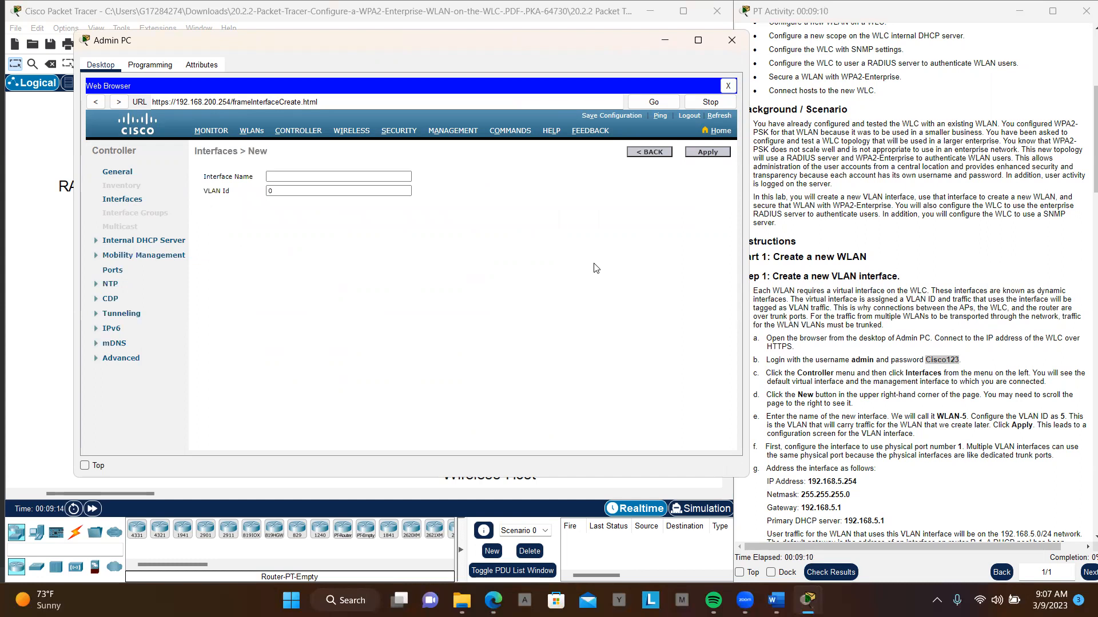
- Name the new interface WLAN-5 and set its VLAN ID to 5
left_click_drag(933, 416, 966, 414)
key("ctrl+c")
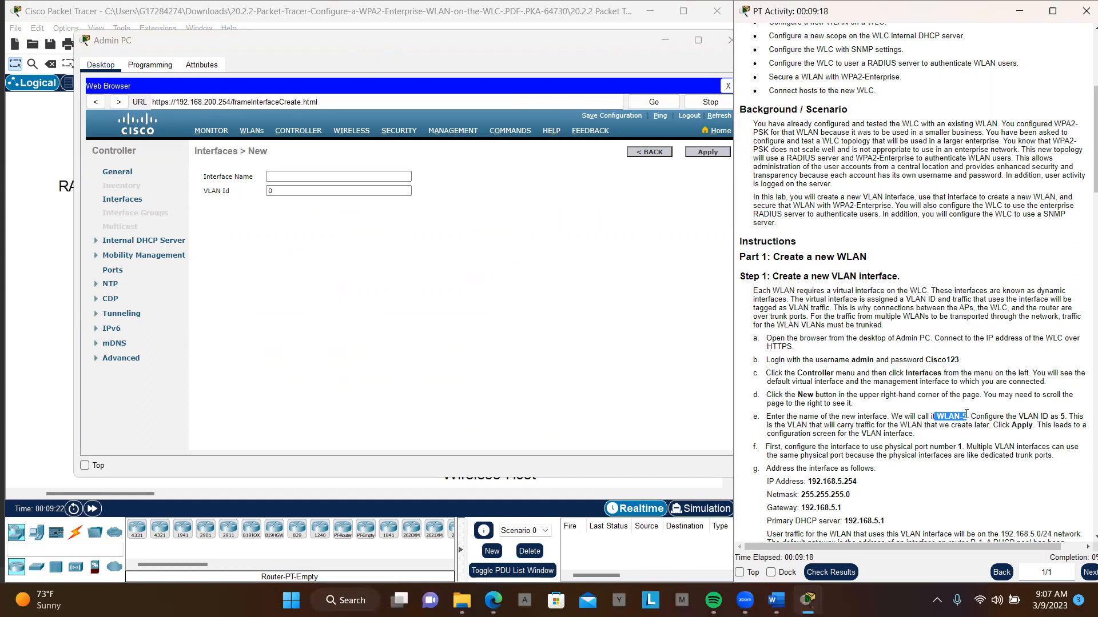
left_click(360, 177)
key("ctrl+v")
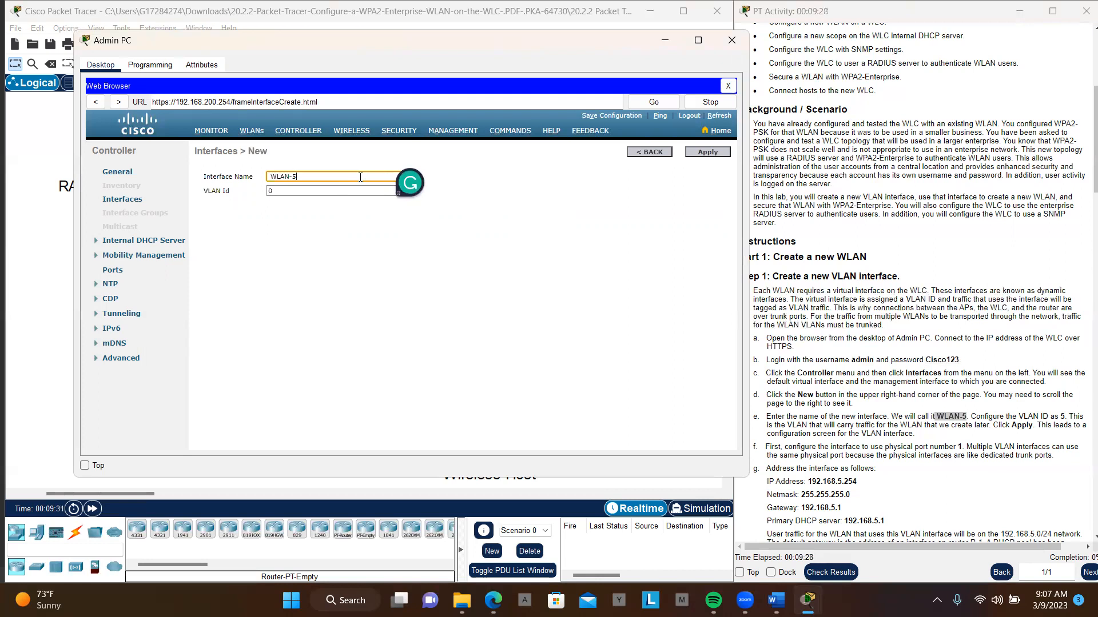
left_click(323, 189)
key("BackSpace")
type("5")
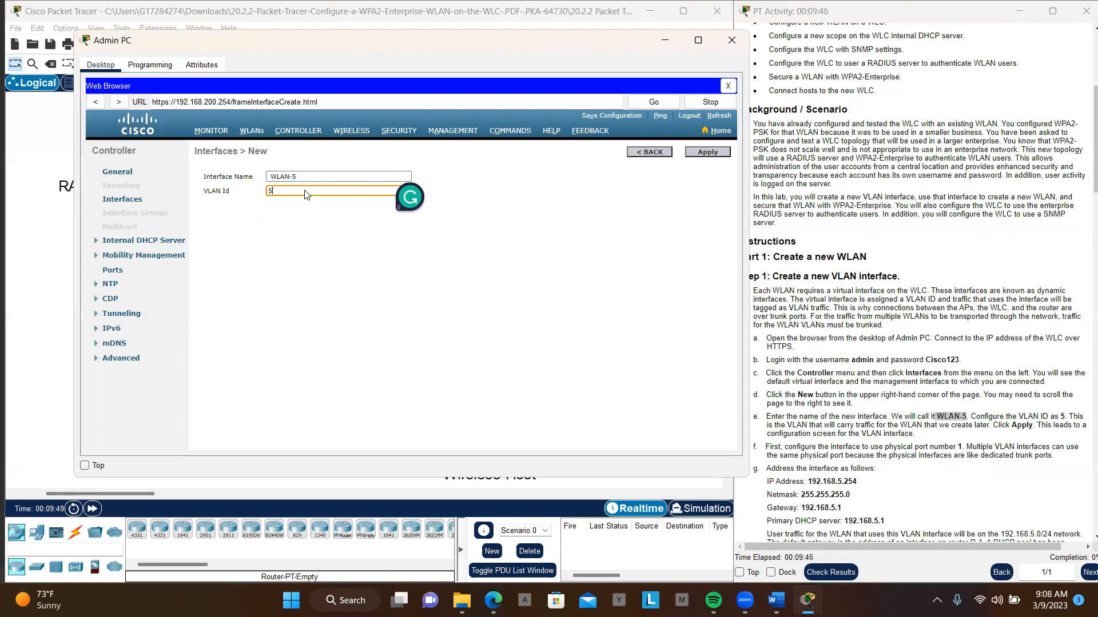
- Remove the leading space from the interface name WLAN-5 and apply the new interface
left_click(708, 152)
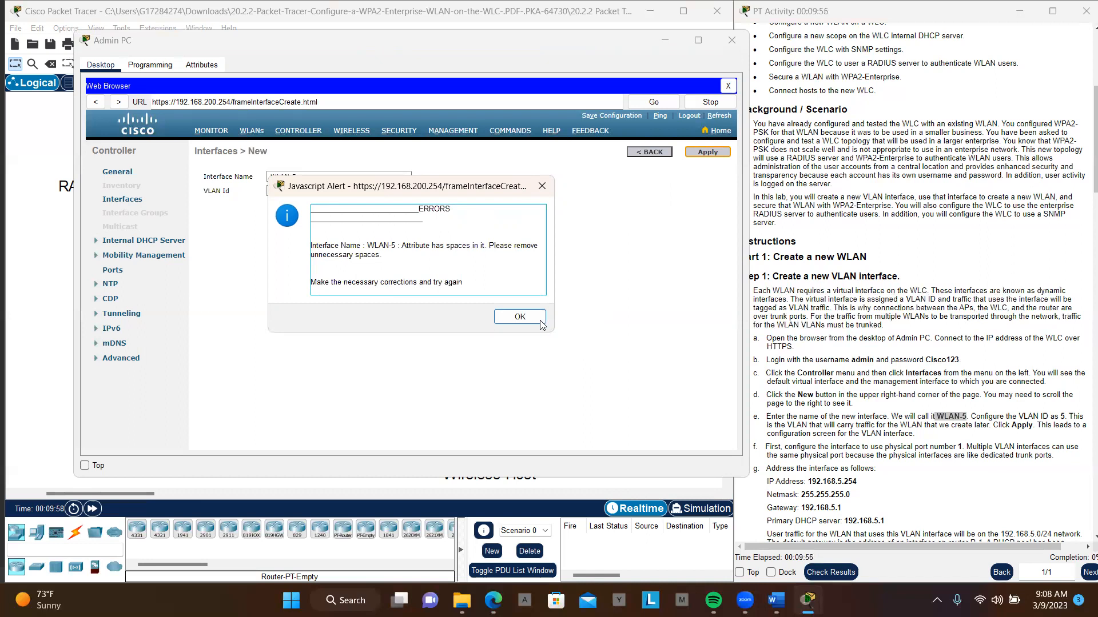
left_click(520, 318)
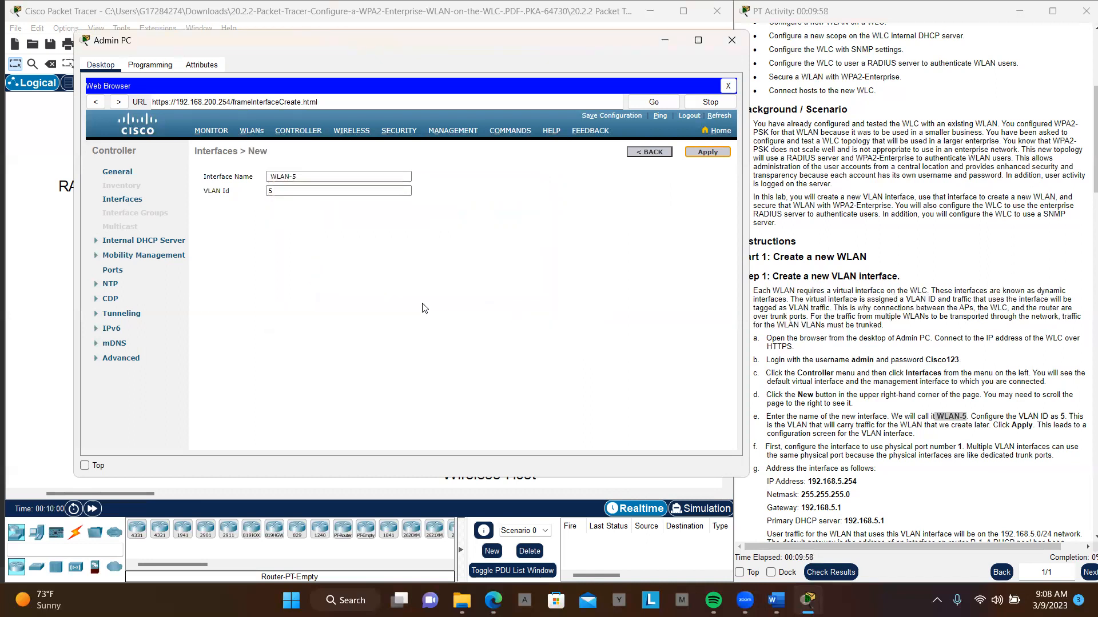
left_click(270, 178)
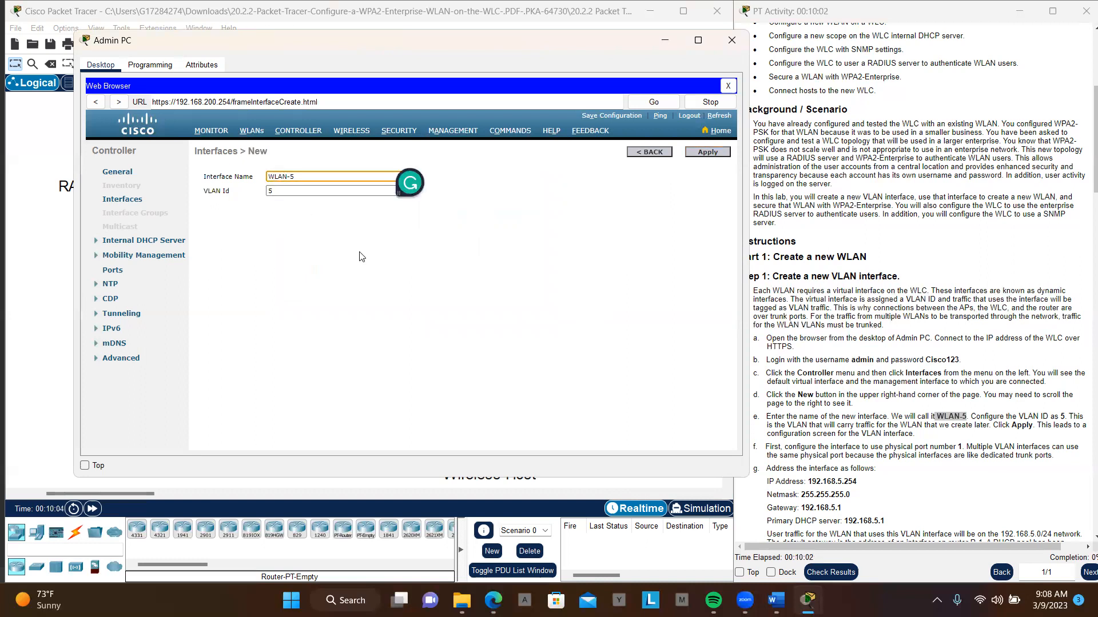
left_click(706, 152)
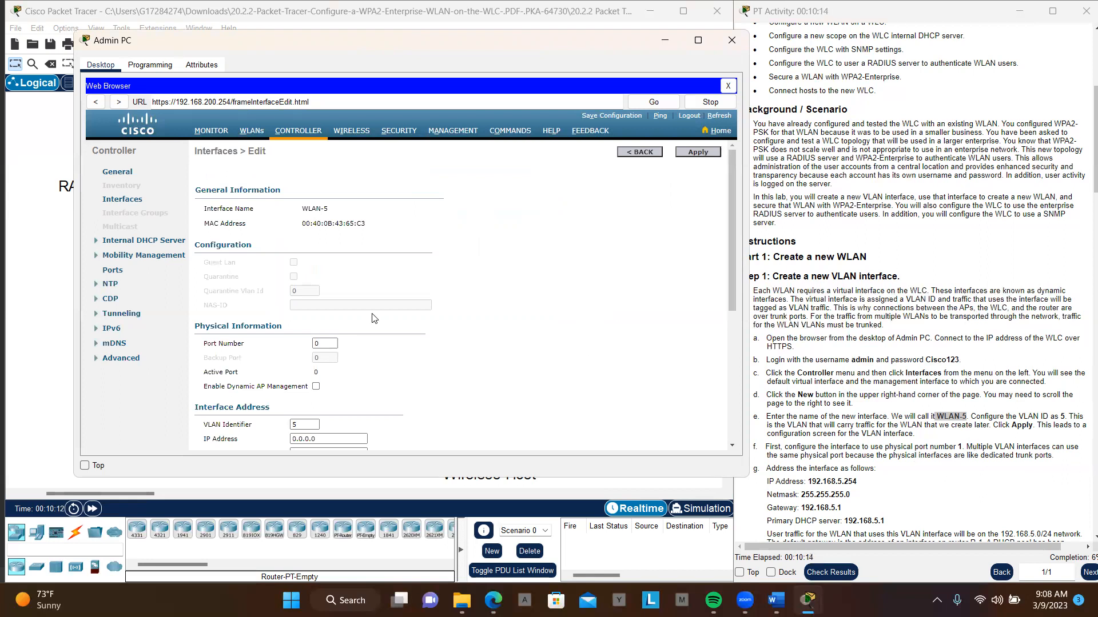
- Set the WLAN-5 interface's port number to 1 and its IP address to 192.168.5.254
left_click(325, 344)
type("1")
scroll(334, 353, "down", 4)
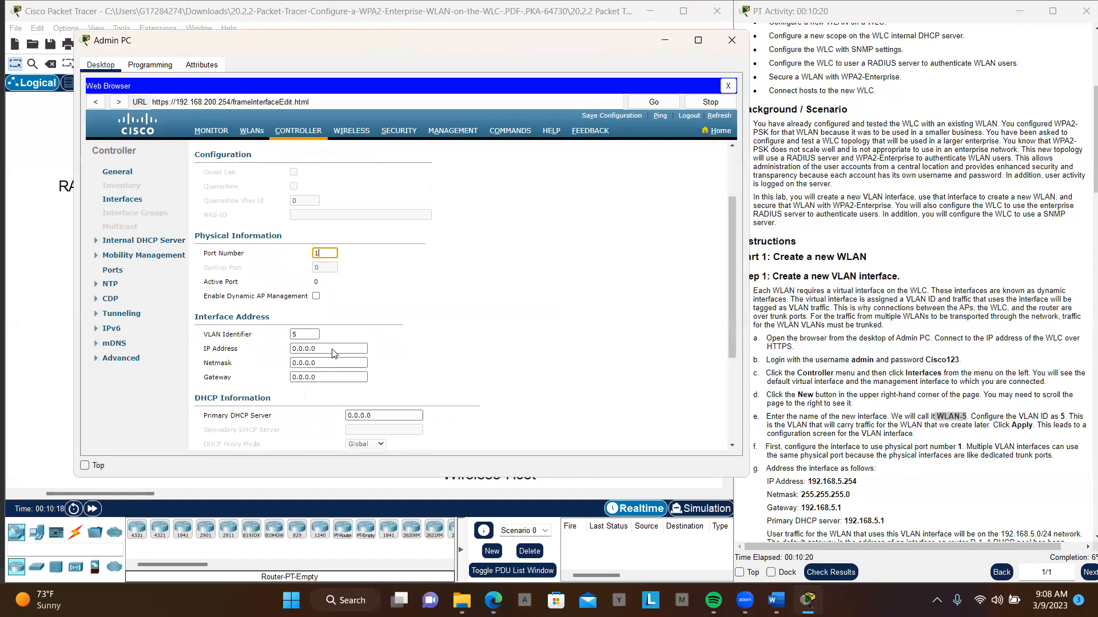
scroll(860, 436, "down", 1)
scroll(859, 435, "down", 2)
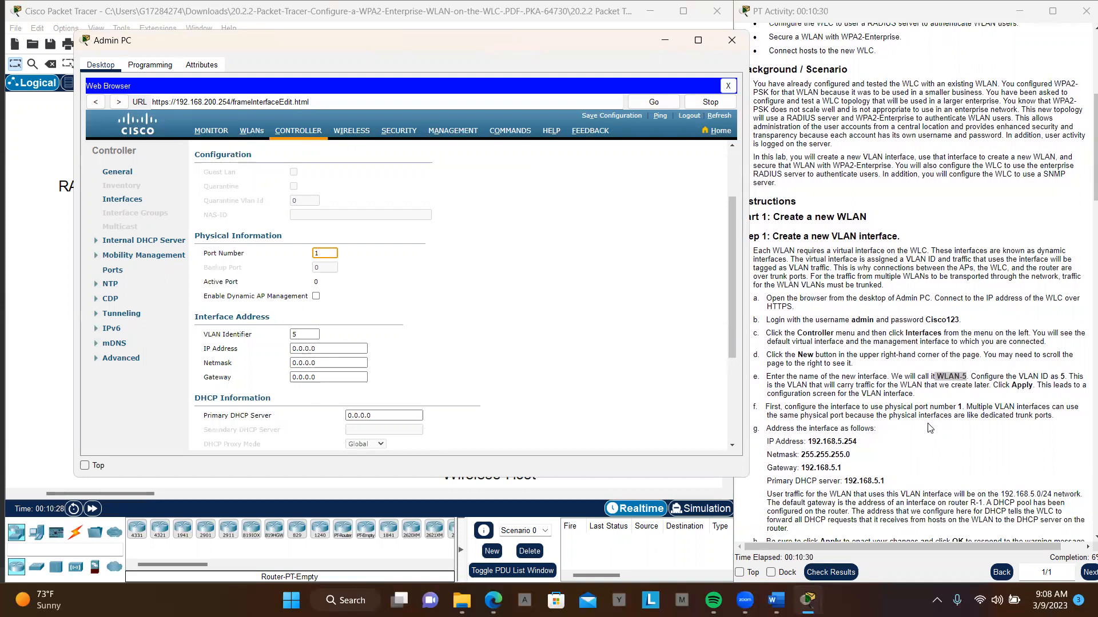
scroll(929, 427, "down", 3)
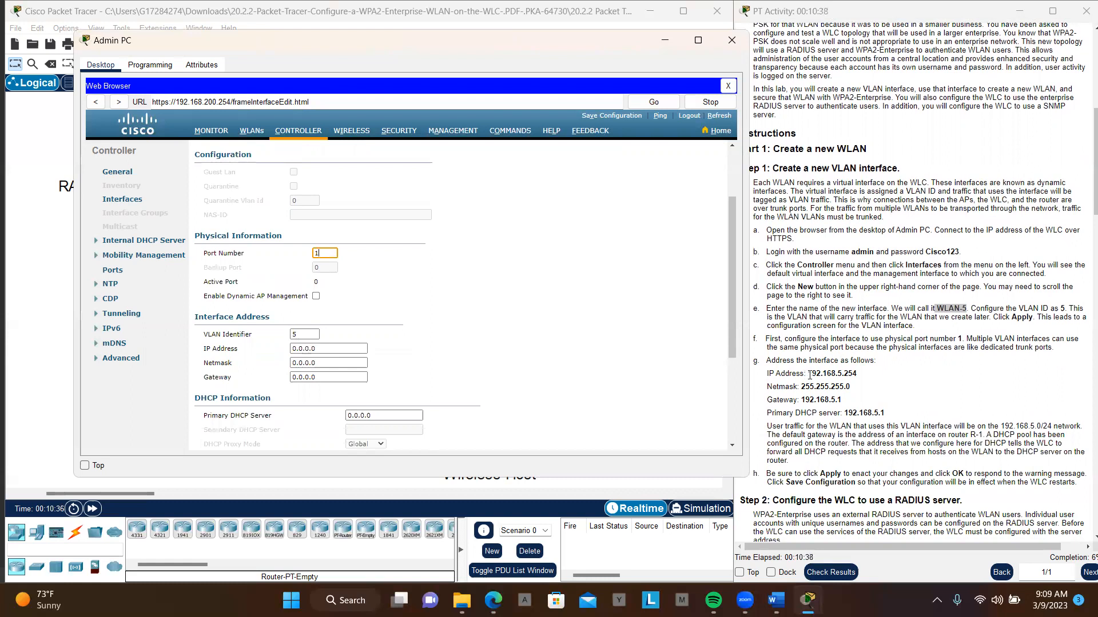
left_click_drag(808, 375, 856, 375)
key("ctrl+c")
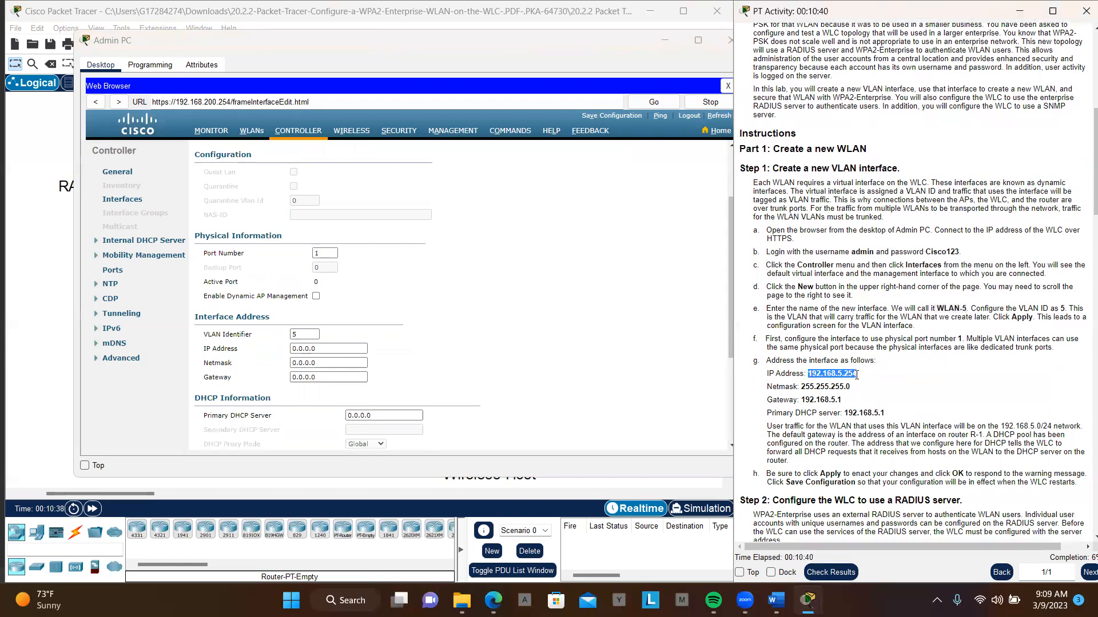
left_click(340, 348)
left_click_drag(340, 348, 277, 355)
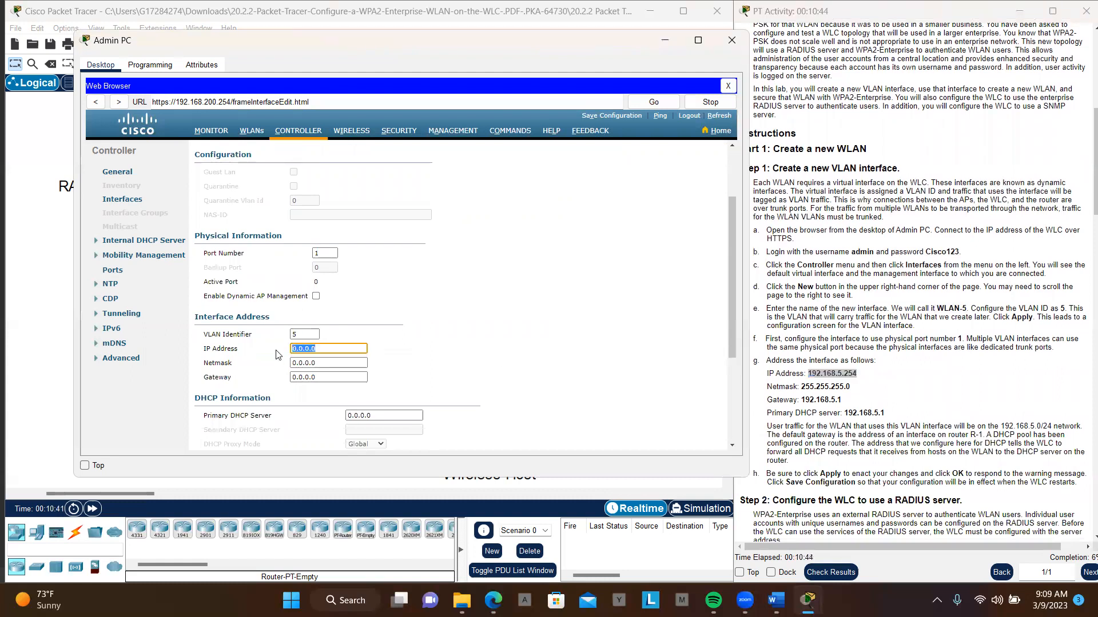
key("ctrl+v")
- Set the WLAN-5 interface's netmask to 255.255.255.0 and its gateway to 192.168.5.1, copying both from the instructions
left_click(804, 387)
left_click_drag(805, 387, 801, 387)
left_click(850, 387)
left_click_drag(851, 387, 799, 388)
key("ctrl+c")
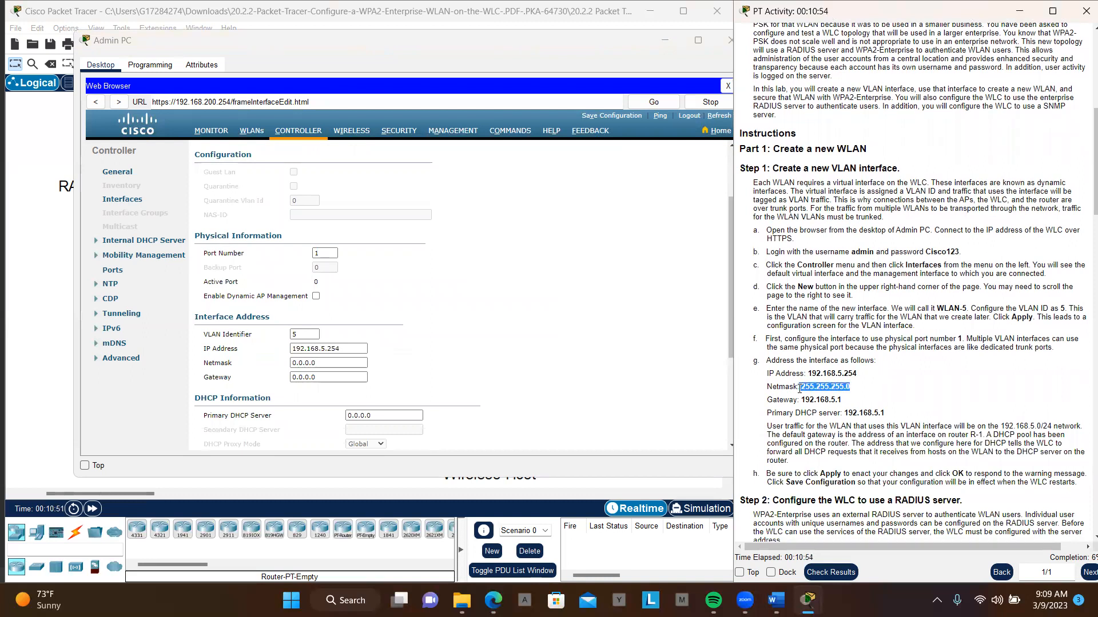
left_click_drag(337, 366, 278, 371)
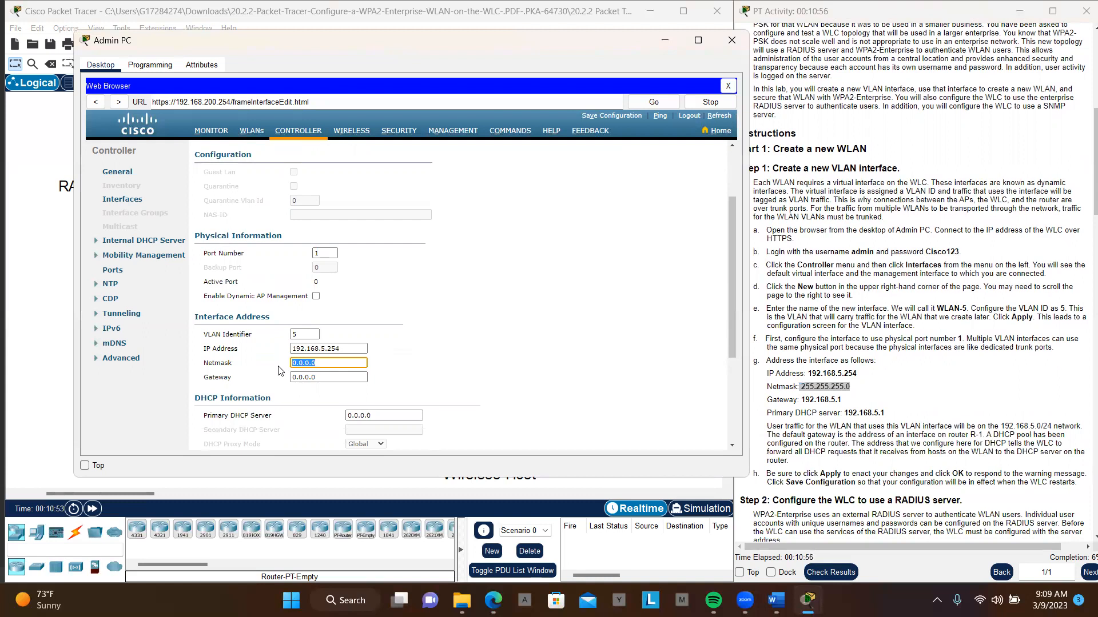
key("ctrl+v")
left_click_drag(842, 401, 803, 400)
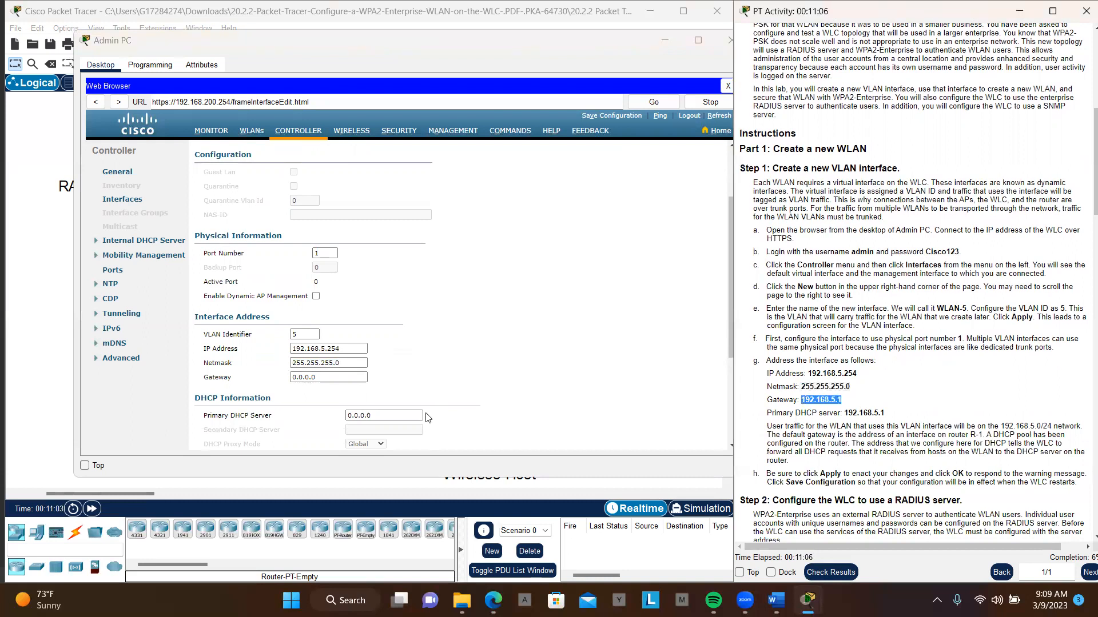
left_click_drag(339, 380, 289, 382)
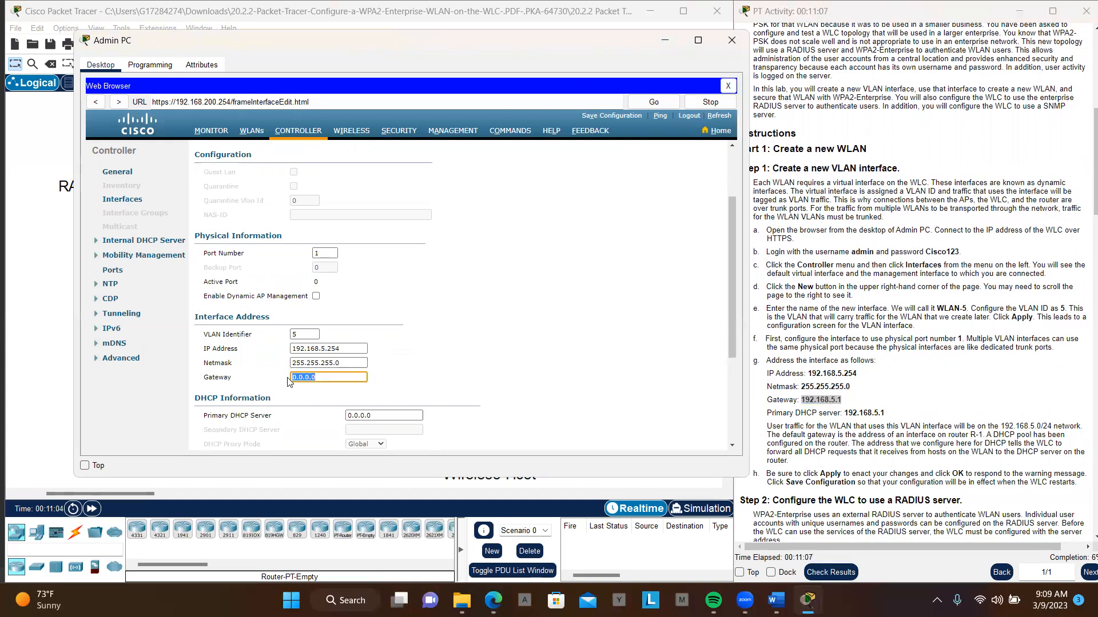
type("192.168.5.1")
- Set the WLAN-5 interface's primary DHCP server to 192.168.5.1
scroll(448, 406, "down", 3)
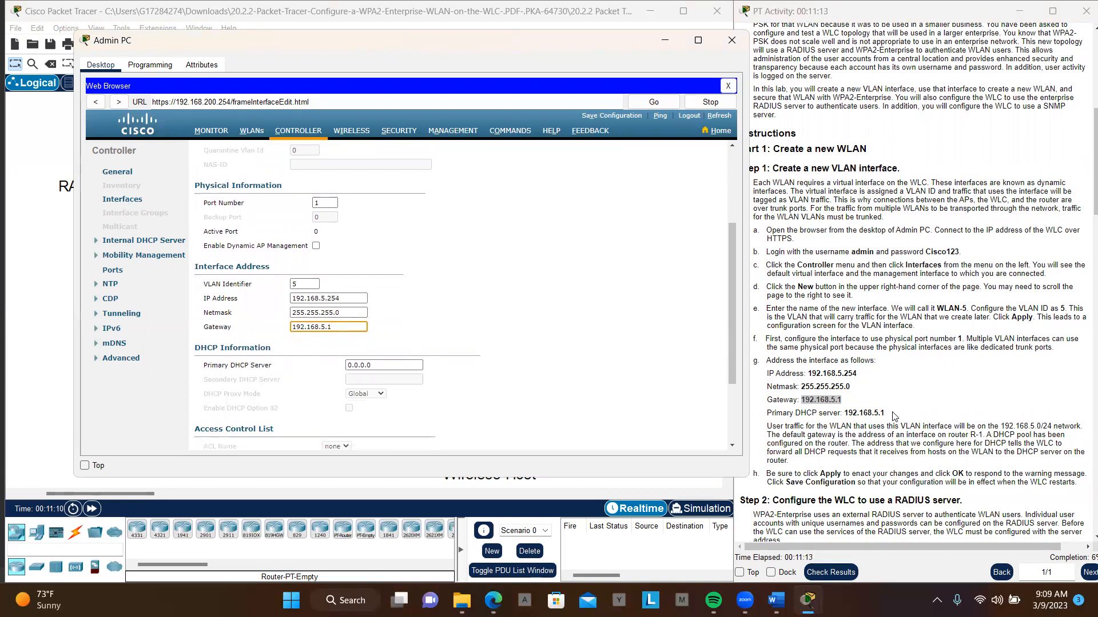
left_click(894, 417)
triple_click(892, 414)
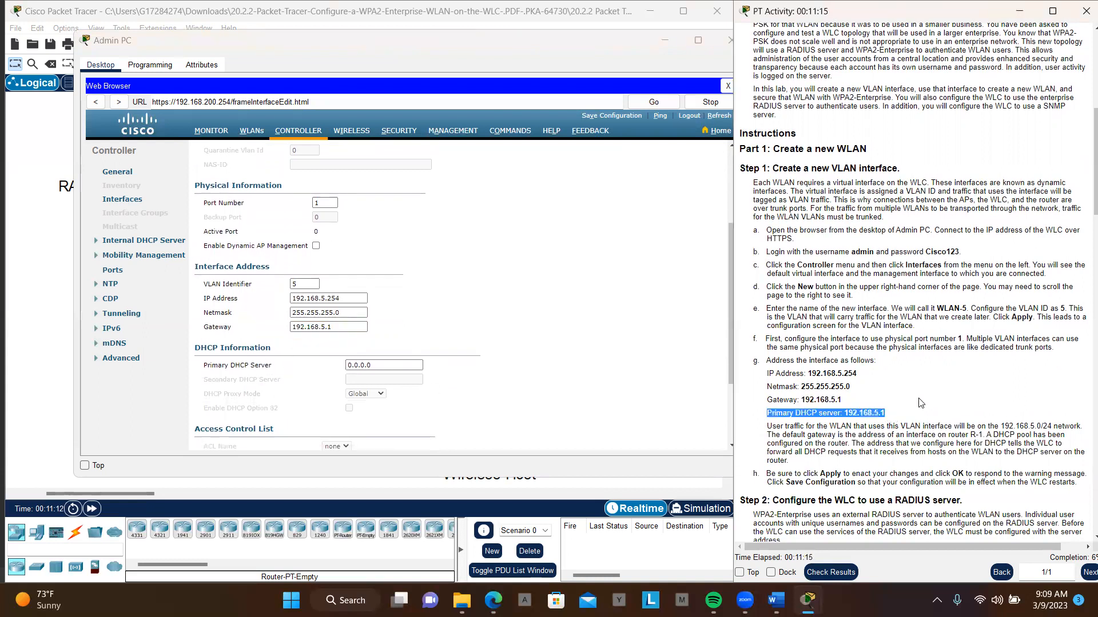
left_click_drag(374, 366, 345, 366)
type("192.168.5.1")
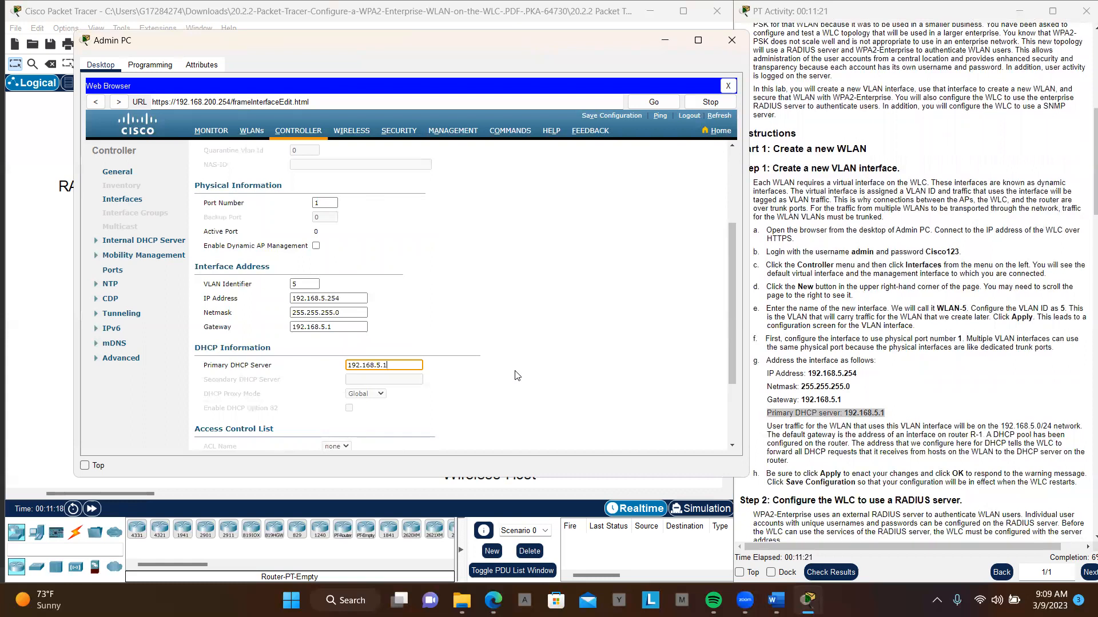
- Apply the WLAN-5 interface settings, accept the connectivity warning, and save the controller configuration to flash
scroll(812, 389, "down", 2)
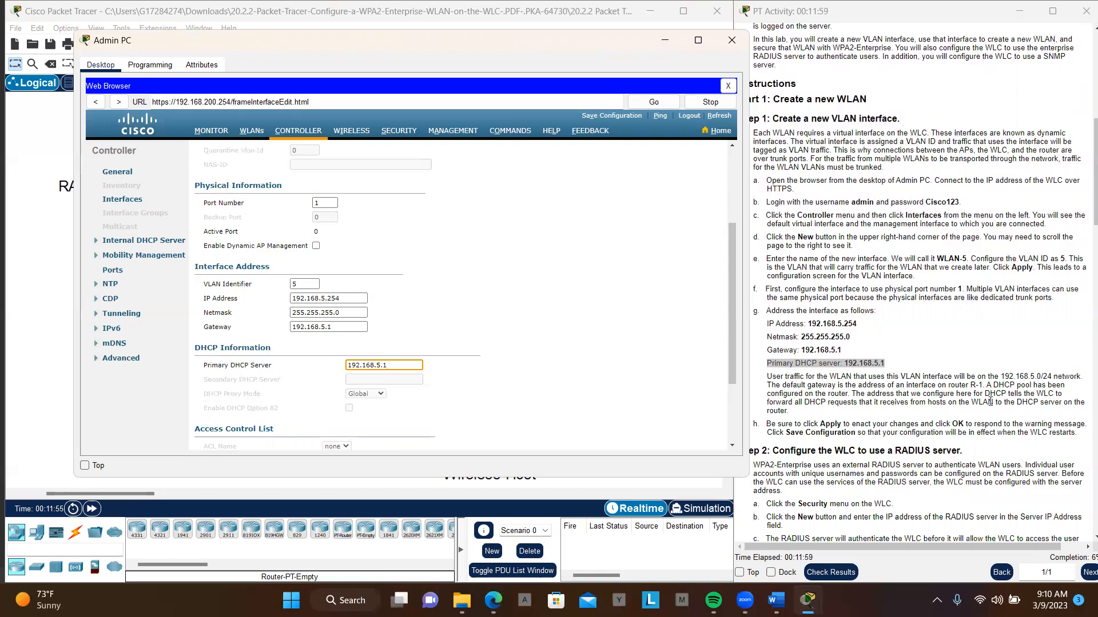
scroll(990, 402, "down", 2)
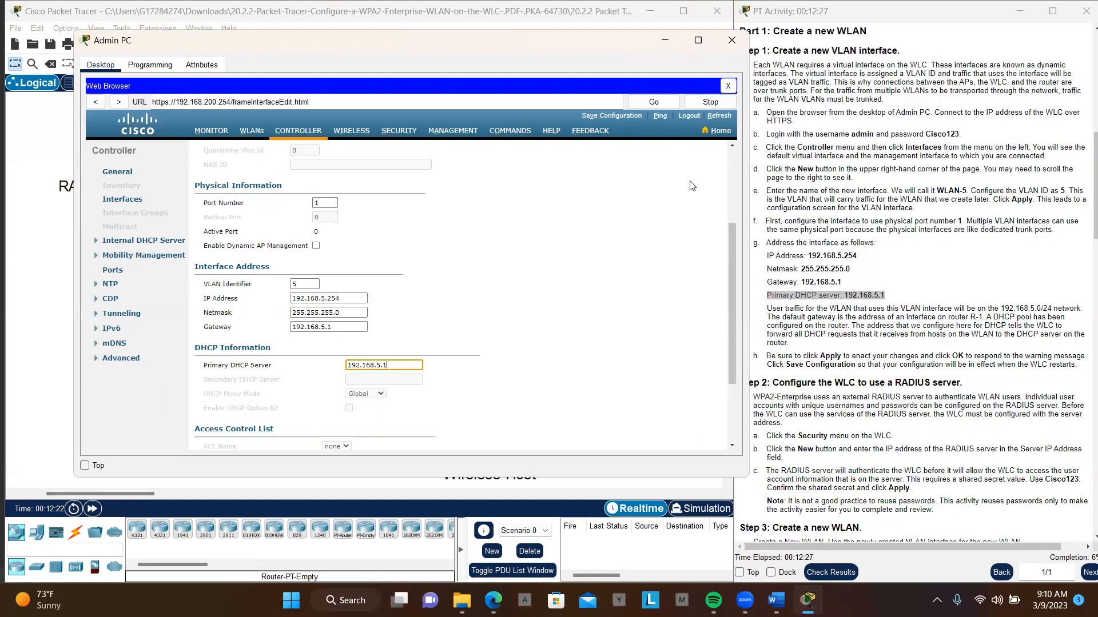
scroll(697, 216, "down", 5)
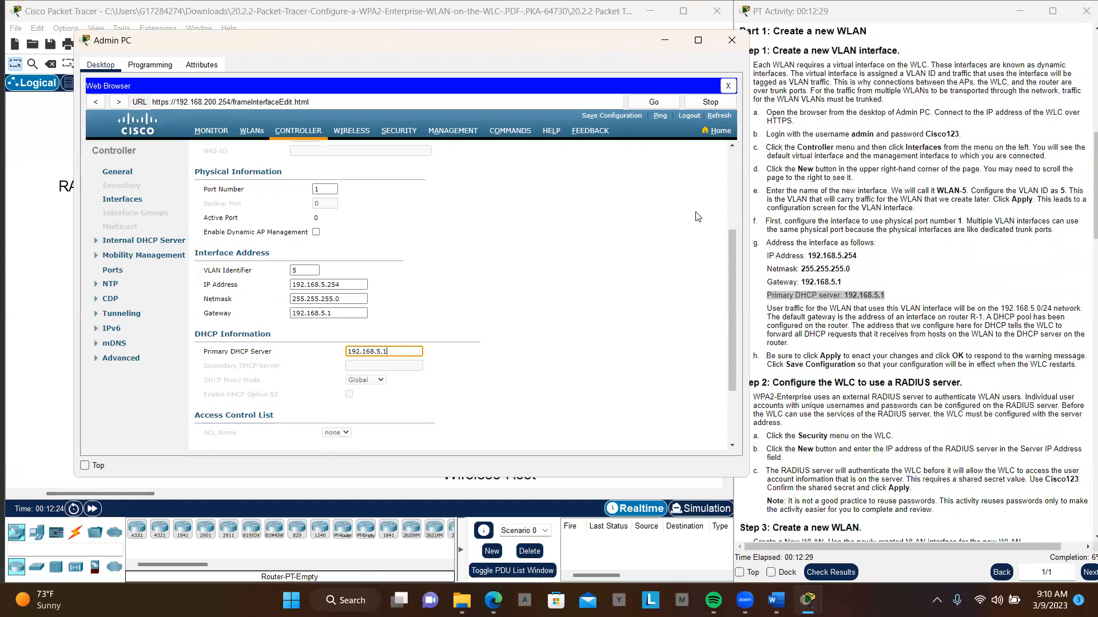
scroll(696, 216, "up", 10)
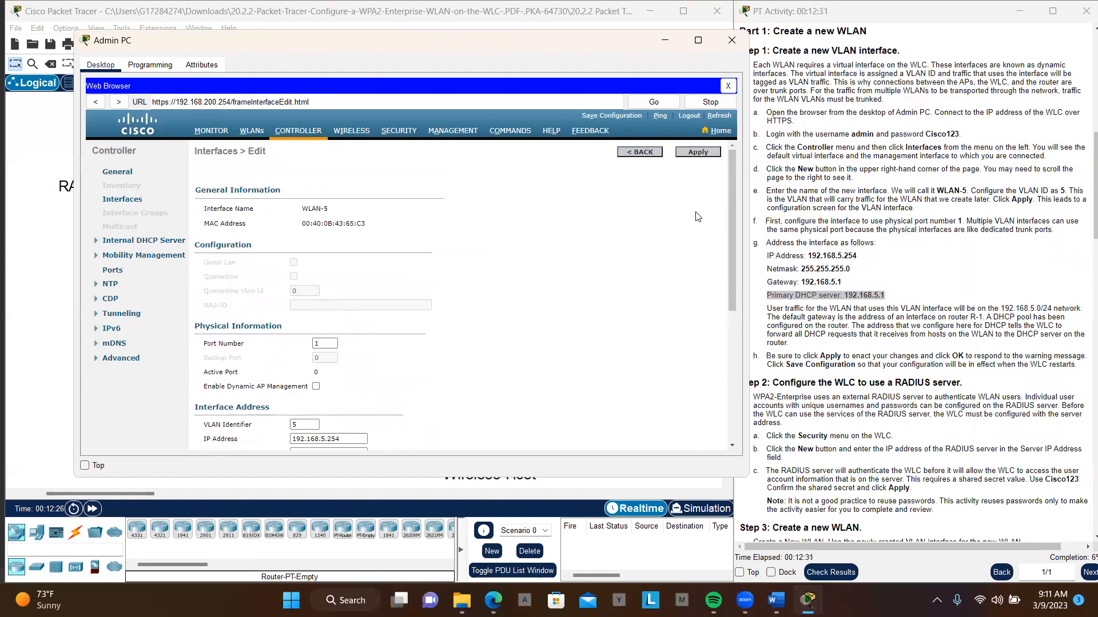
left_click(702, 154)
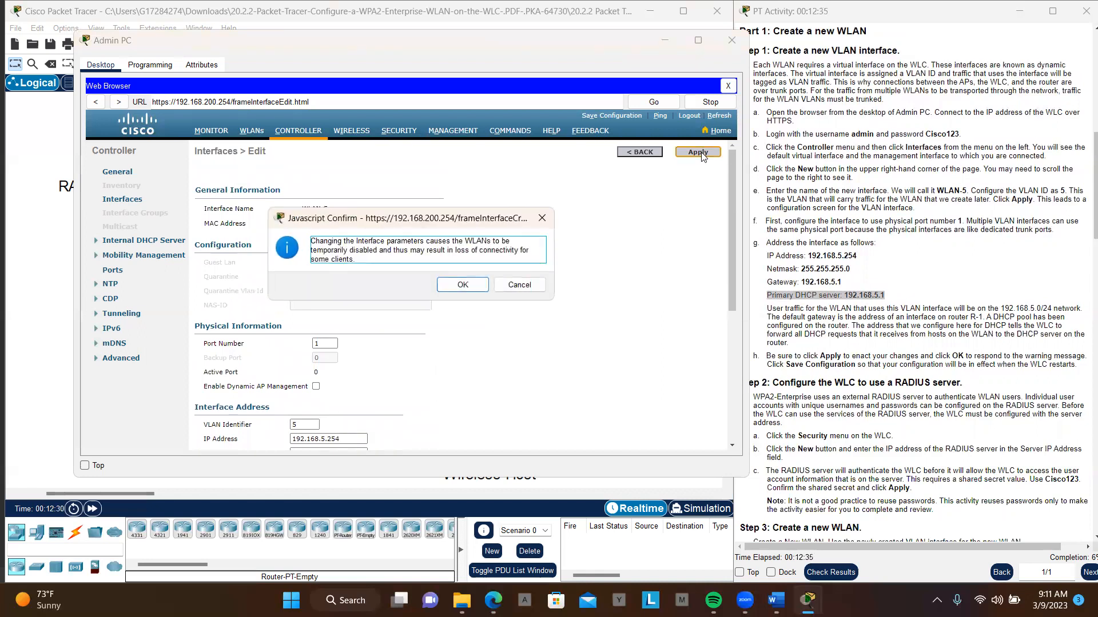
left_click(463, 286)
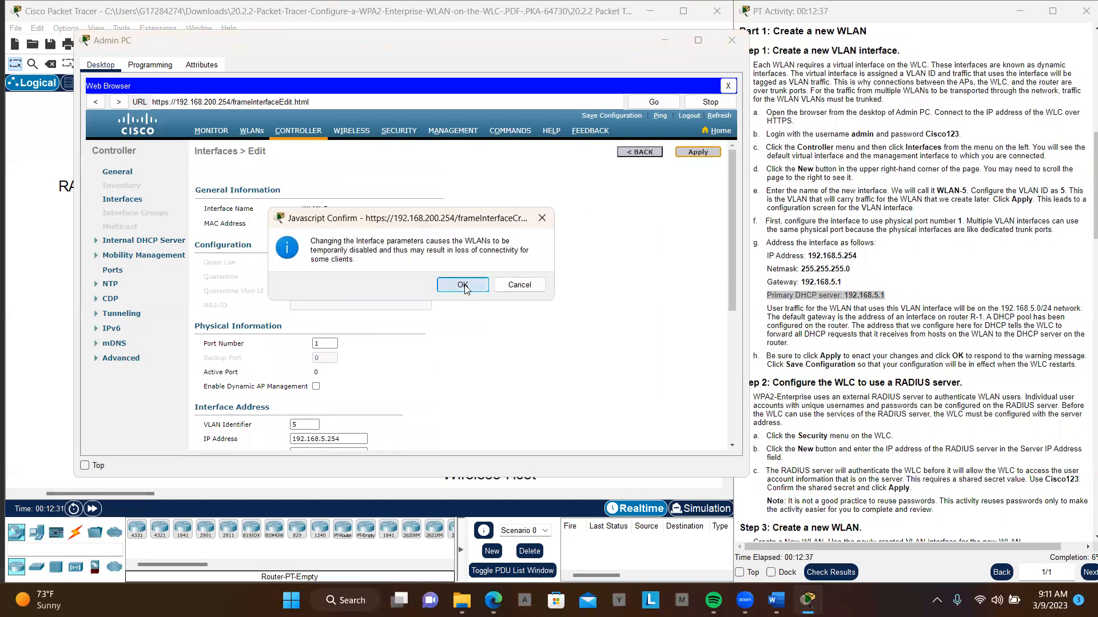
left_click(613, 117)
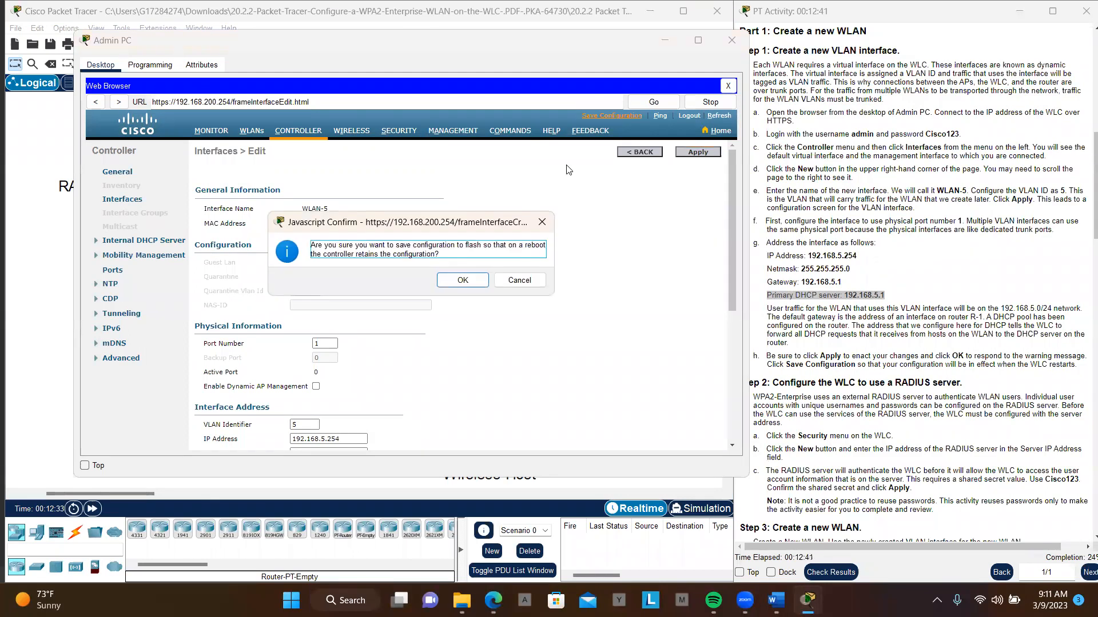
left_click(458, 284)
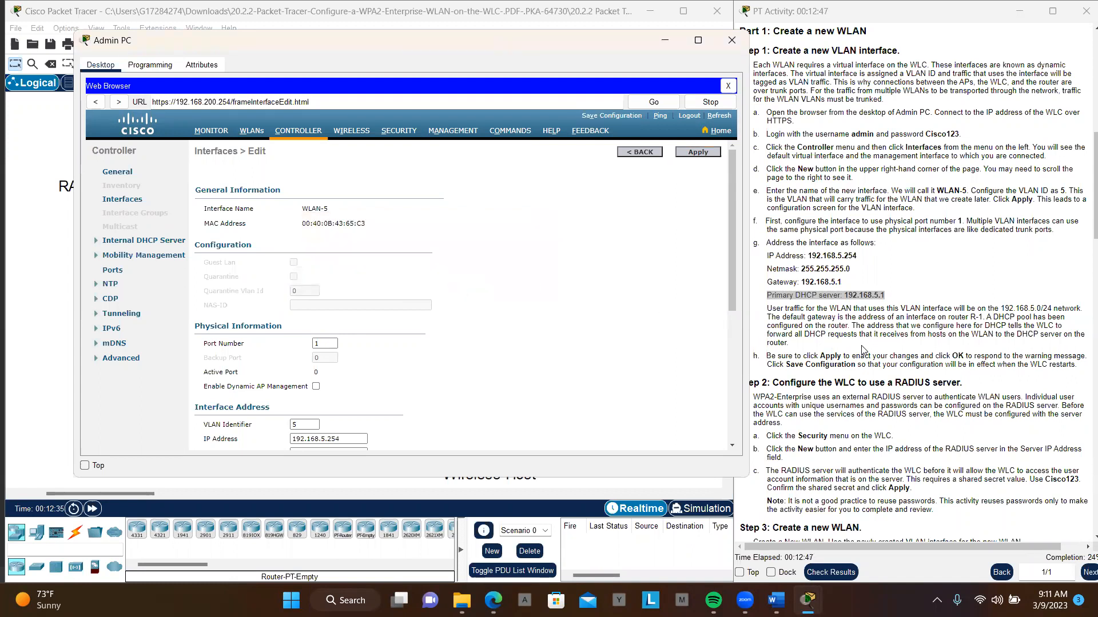
- Start a new RADIUS authentication server entry and set its server IP address to 172.31.1.254, copied from the addressing table
scroll(862, 350, "down", 1)
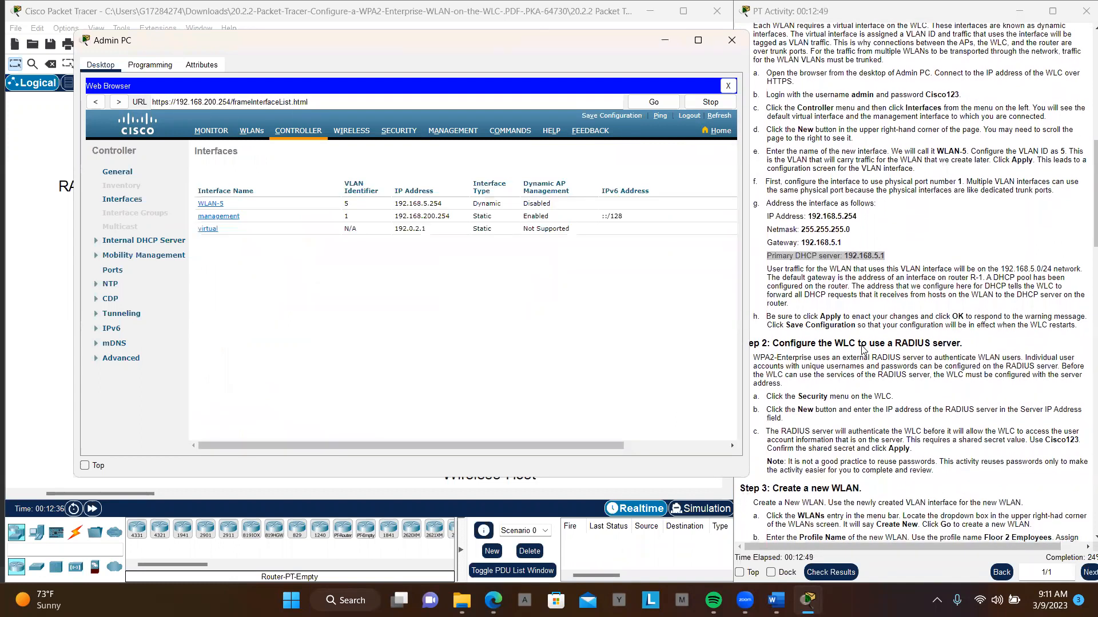
scroll(862, 350, "down", 1)
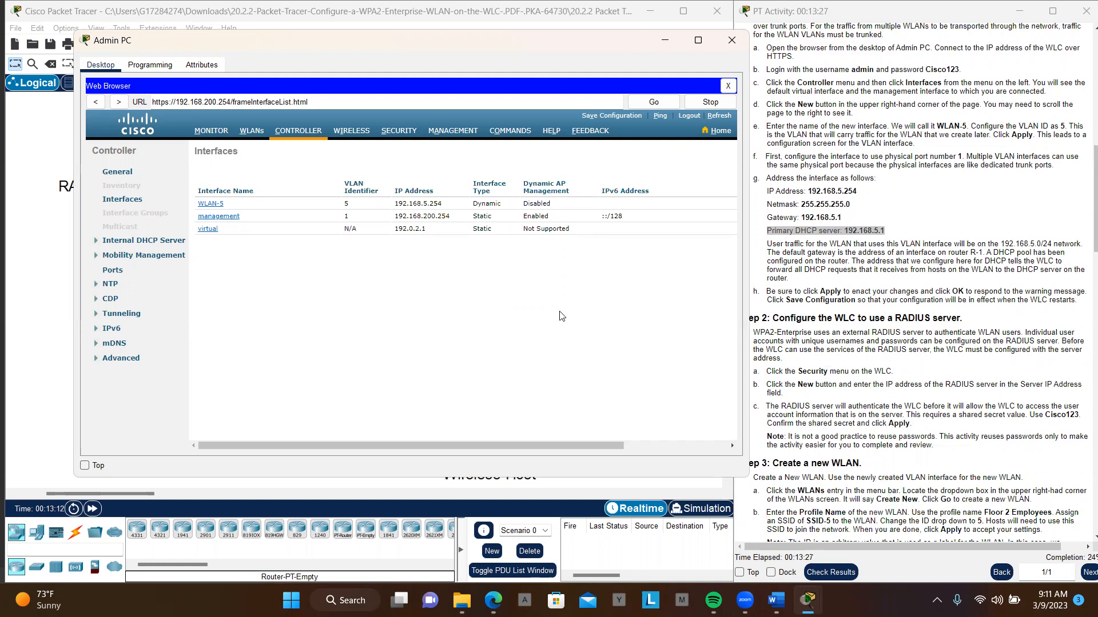
left_click(398, 133)
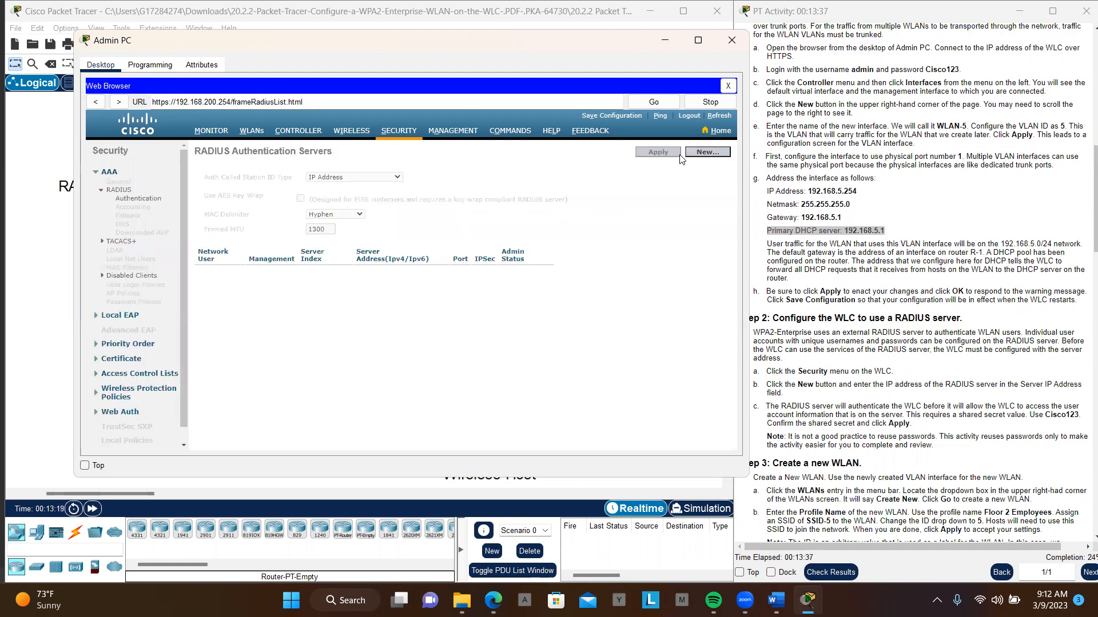
left_click(709, 153)
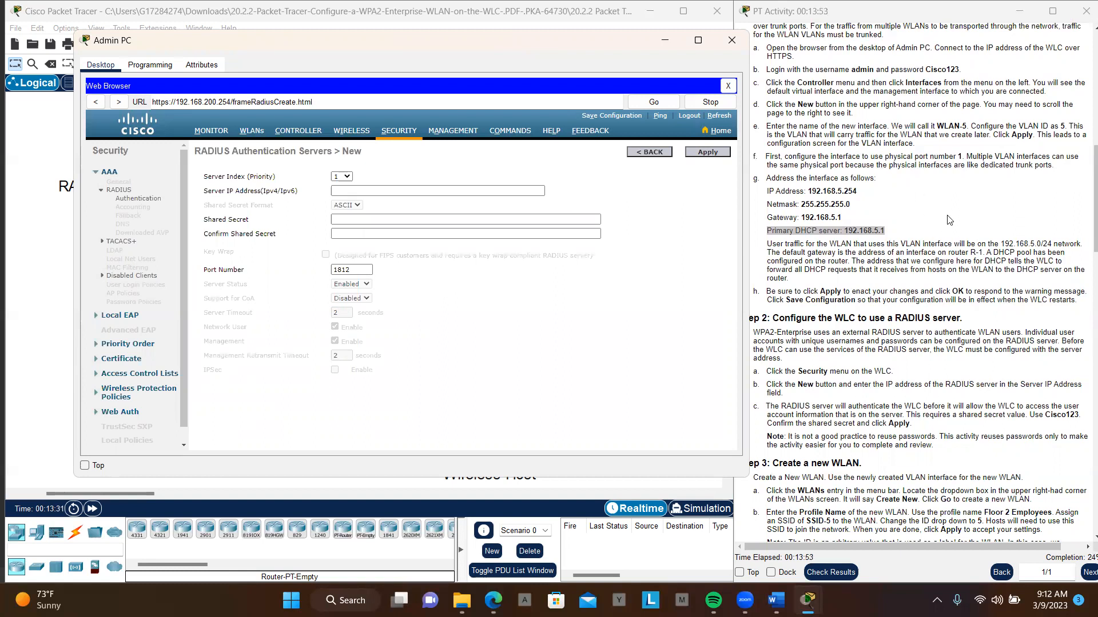
scroll(949, 220, "up", 9)
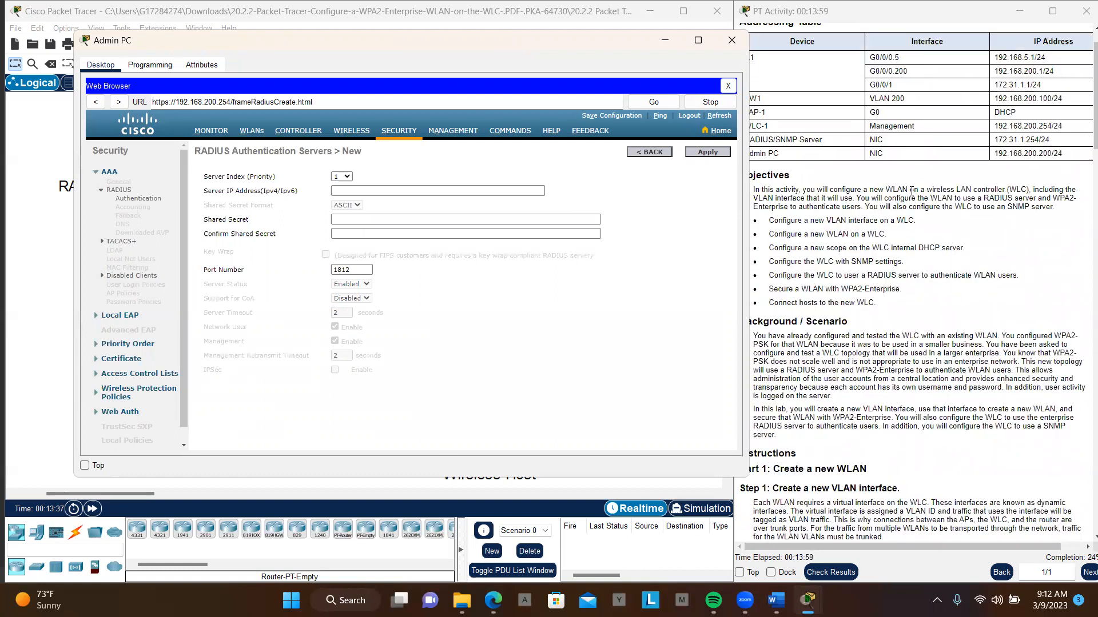
left_click_drag(997, 140, 1039, 140)
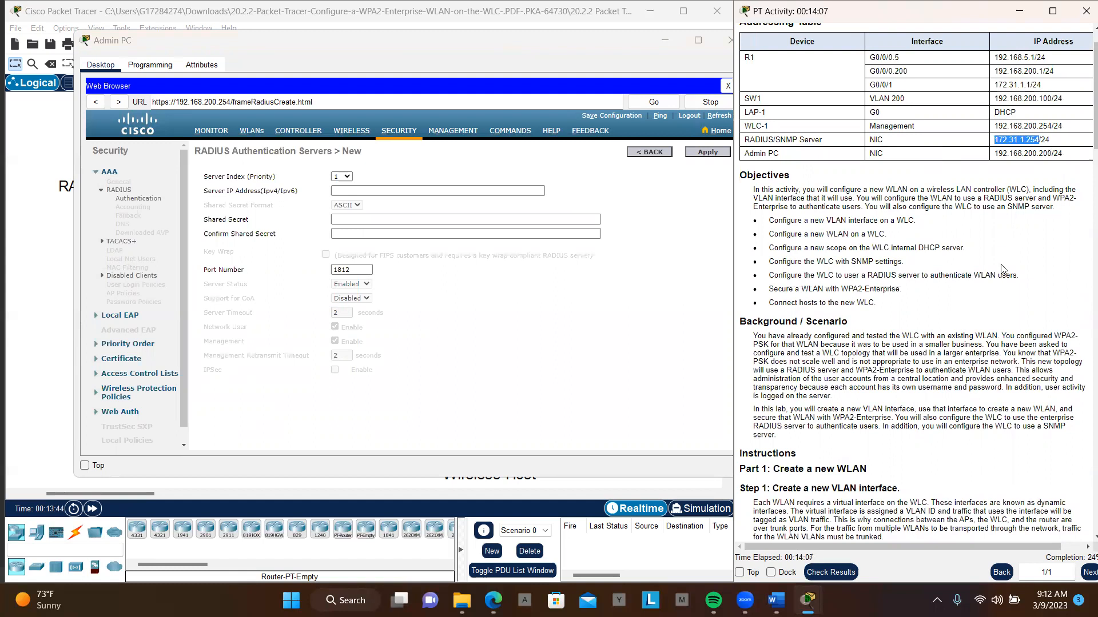
scroll(1002, 269, "down", 8)
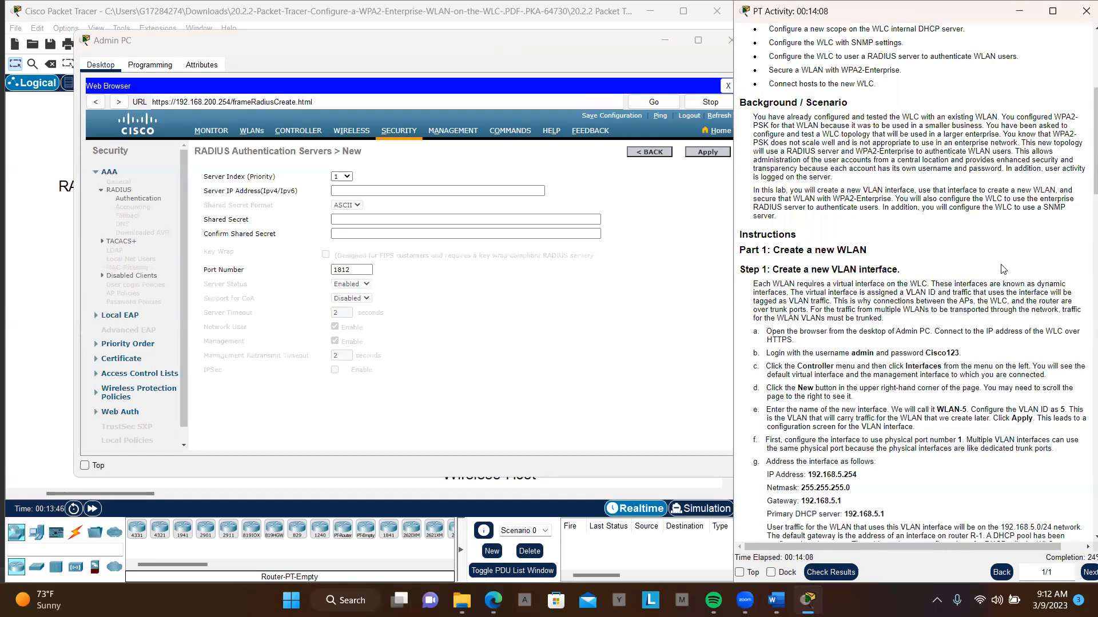
scroll(1002, 269, "down", 10)
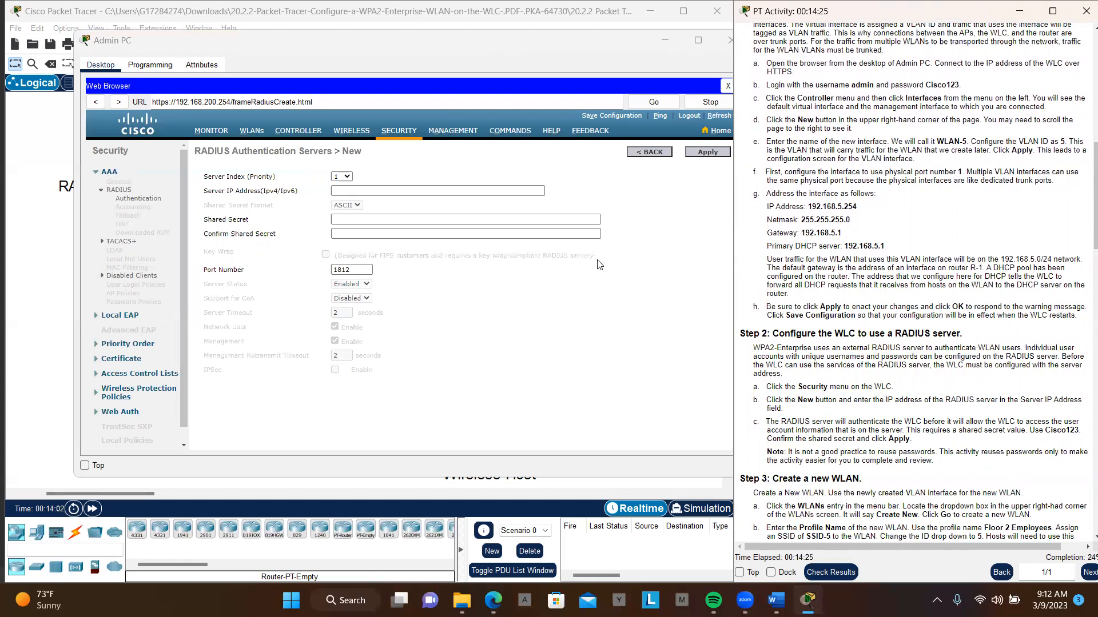
left_click(387, 191)
left_click(386, 191)
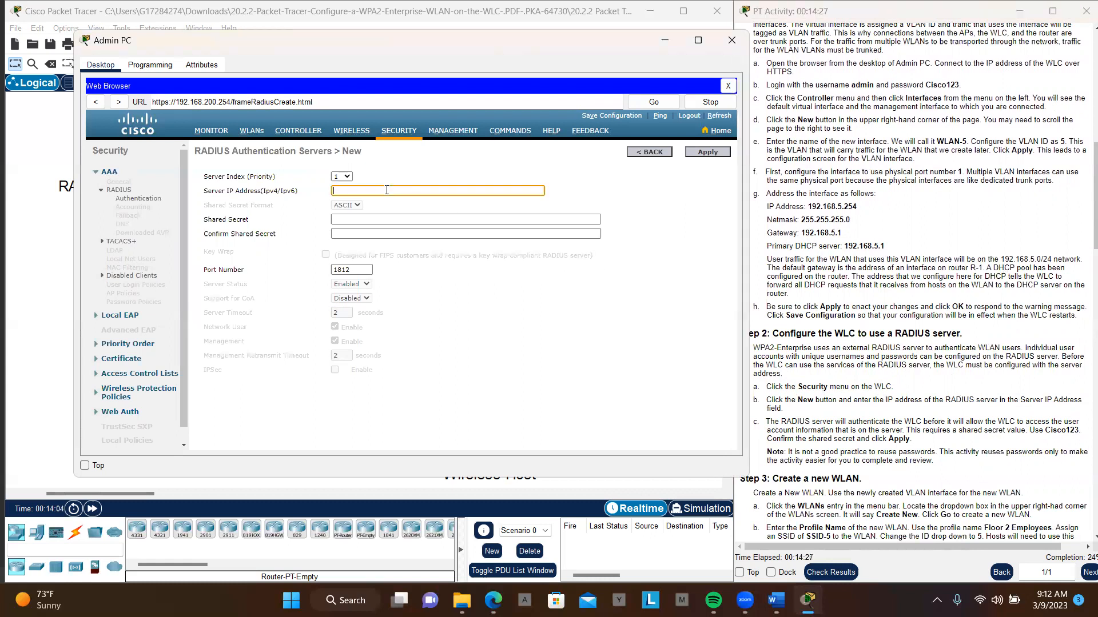
type("172.31.1.254")
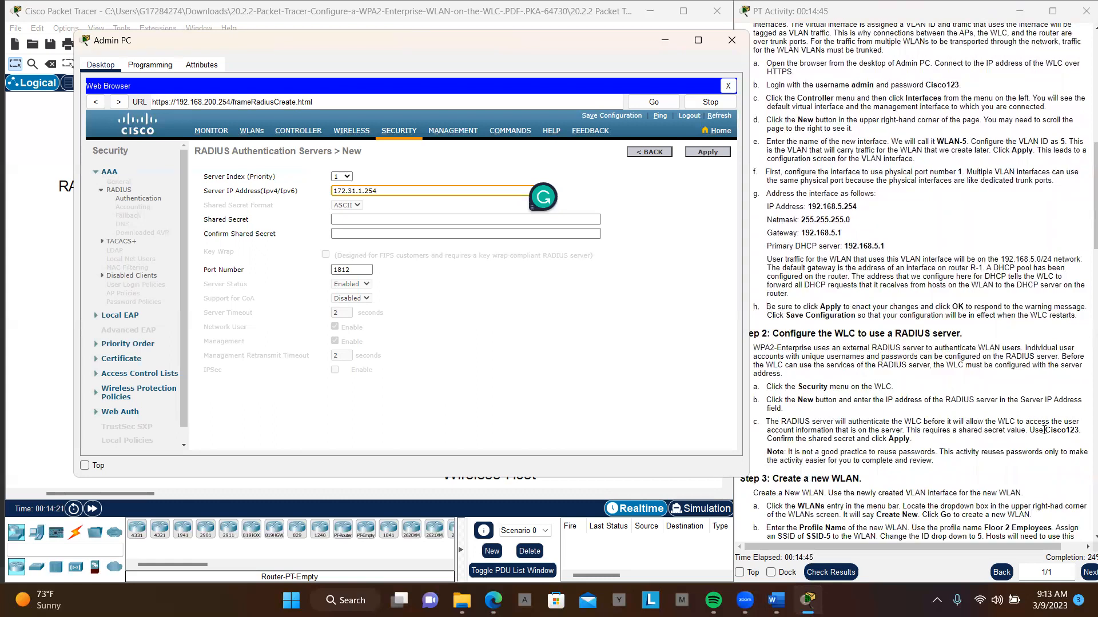
- Try to apply the RADIUS server with the shared secret copied from the instructions into the shared secret and confirmation fields
left_click_drag(1044, 430, 1078, 430)
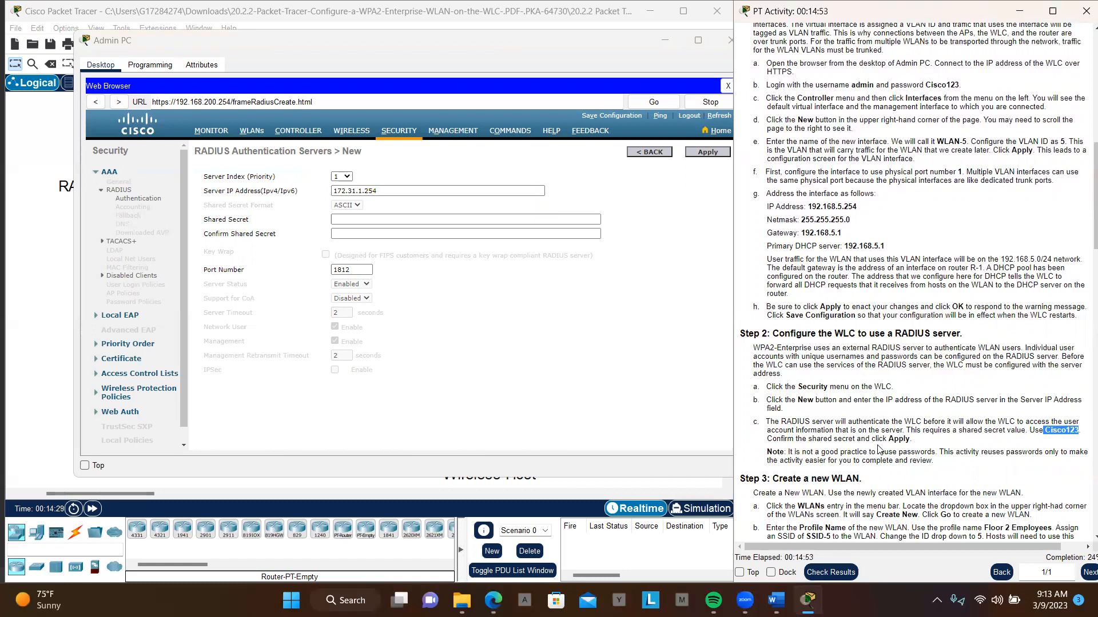
left_click(469, 222)
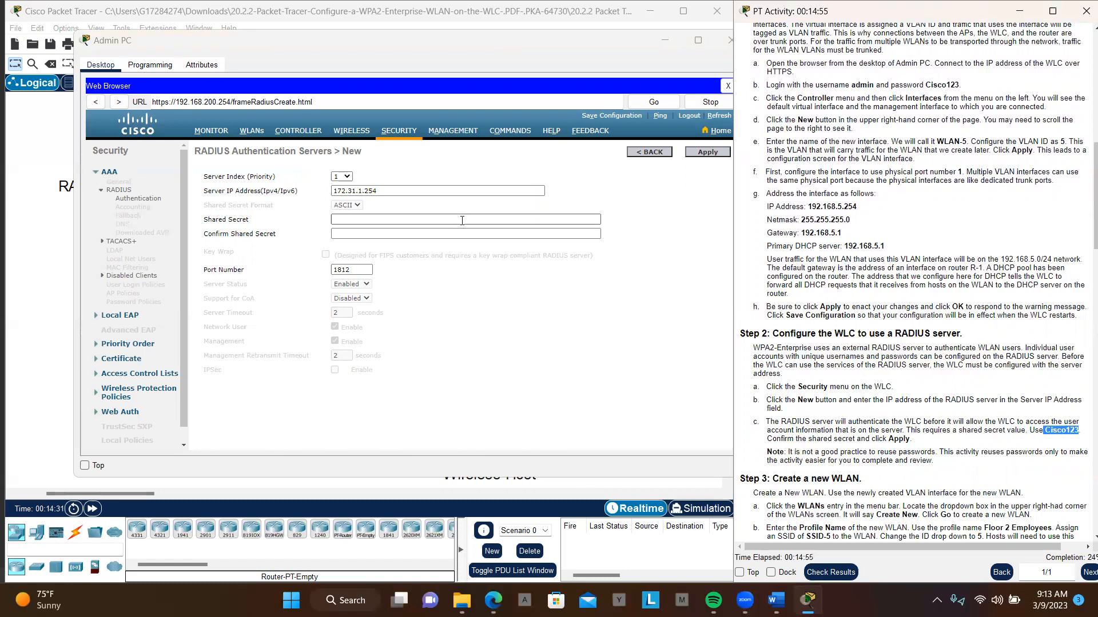
left_click(432, 223)
key("ctrl+v")
left_click(396, 236)
key("ctrl+v")
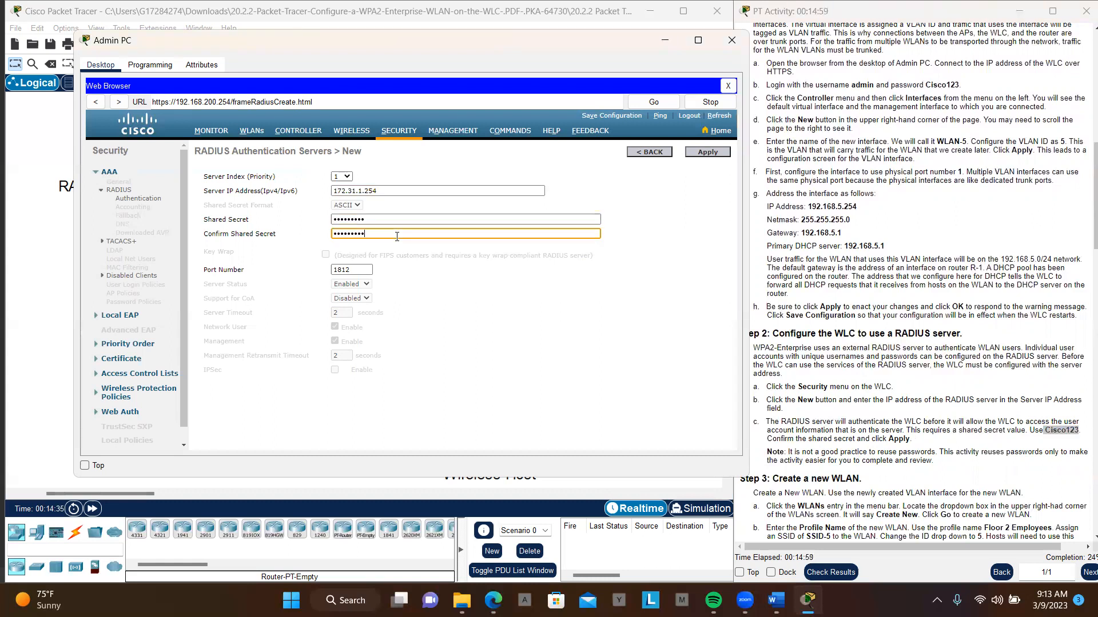
left_click(715, 151)
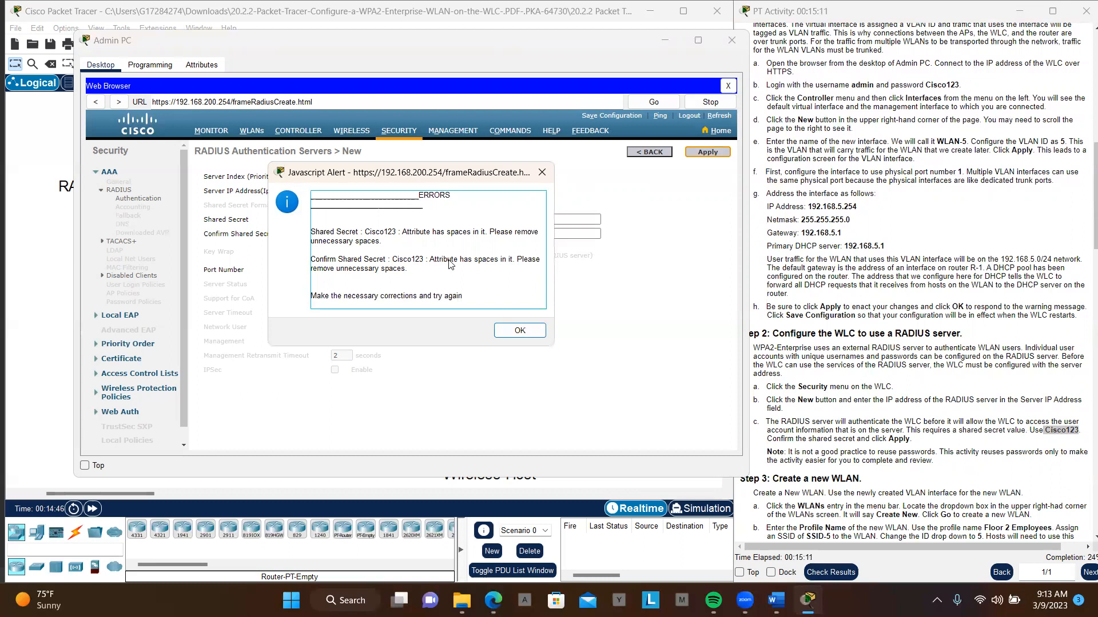
left_click(516, 332)
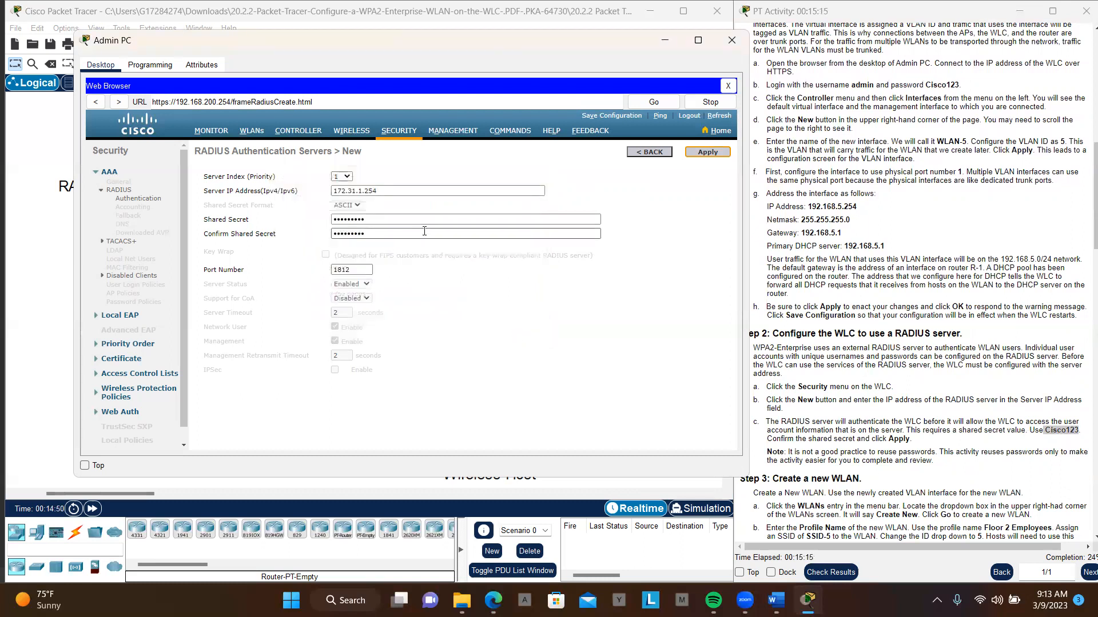
- Try to remove the leading space from both shared secret fields and apply the RADIUS server again
left_click(335, 220)
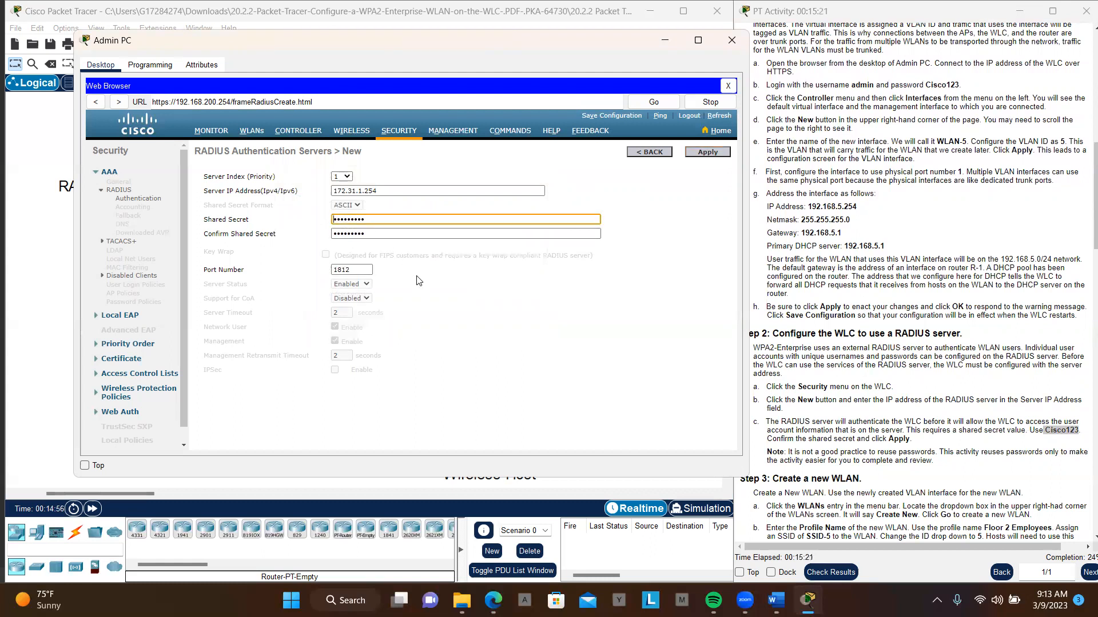
left_click(334, 235)
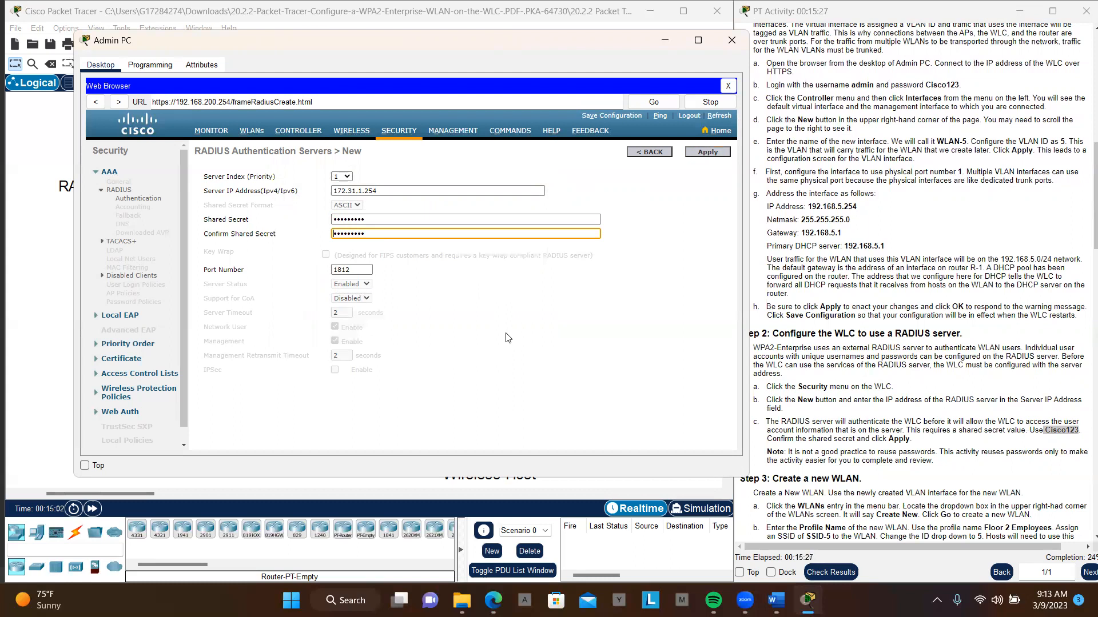
left_click(709, 155)
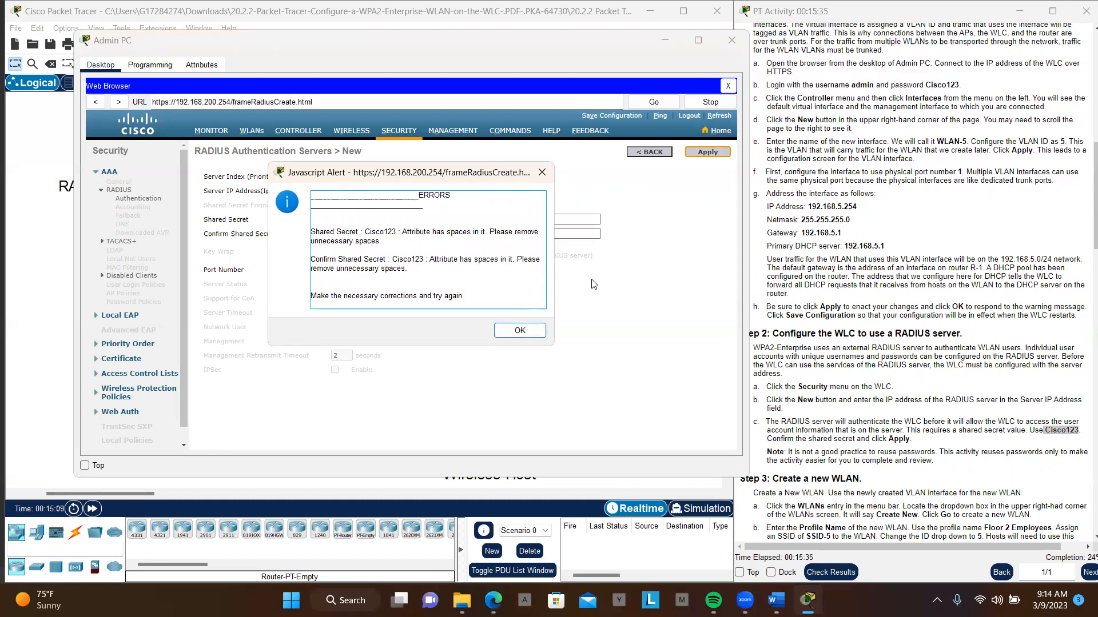
left_click(519, 333)
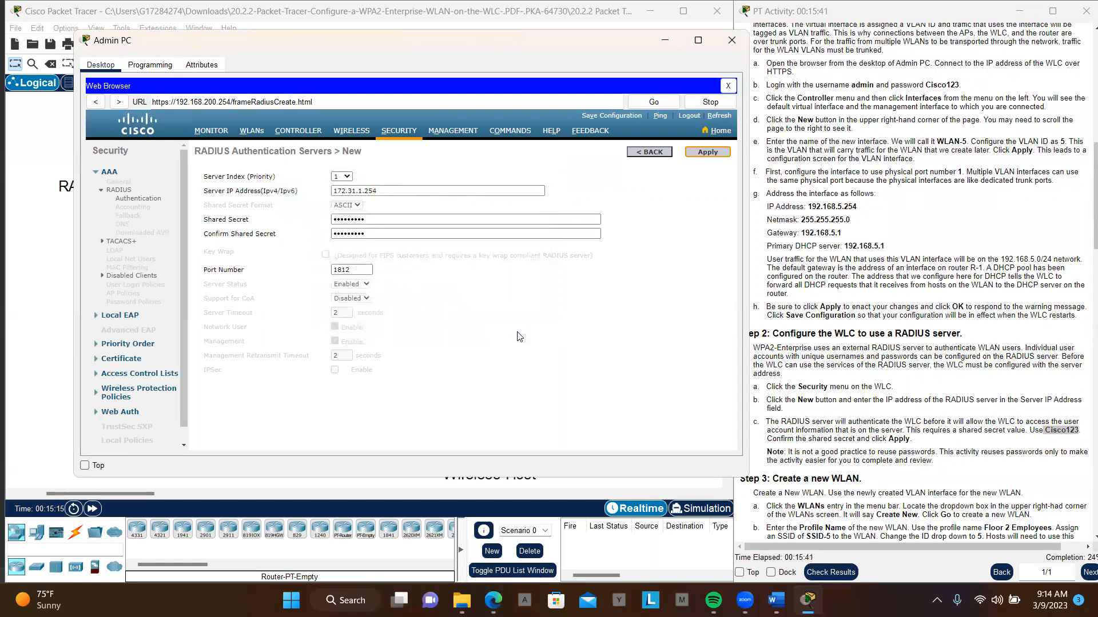
- Re-enter the shared secret without spaces in the shared secret and confirmation fields, and apply the new RADIUS server
left_click_drag(395, 228, 396, 224)
double_click(398, 221)
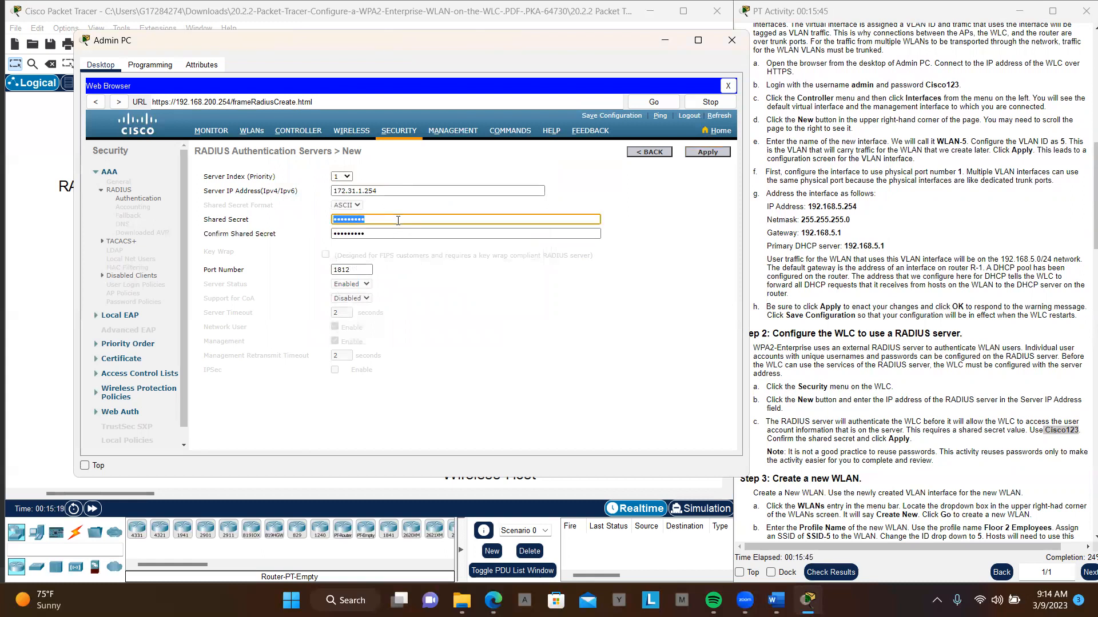
type("Cis")
key("Tab")
key("BackSpace")
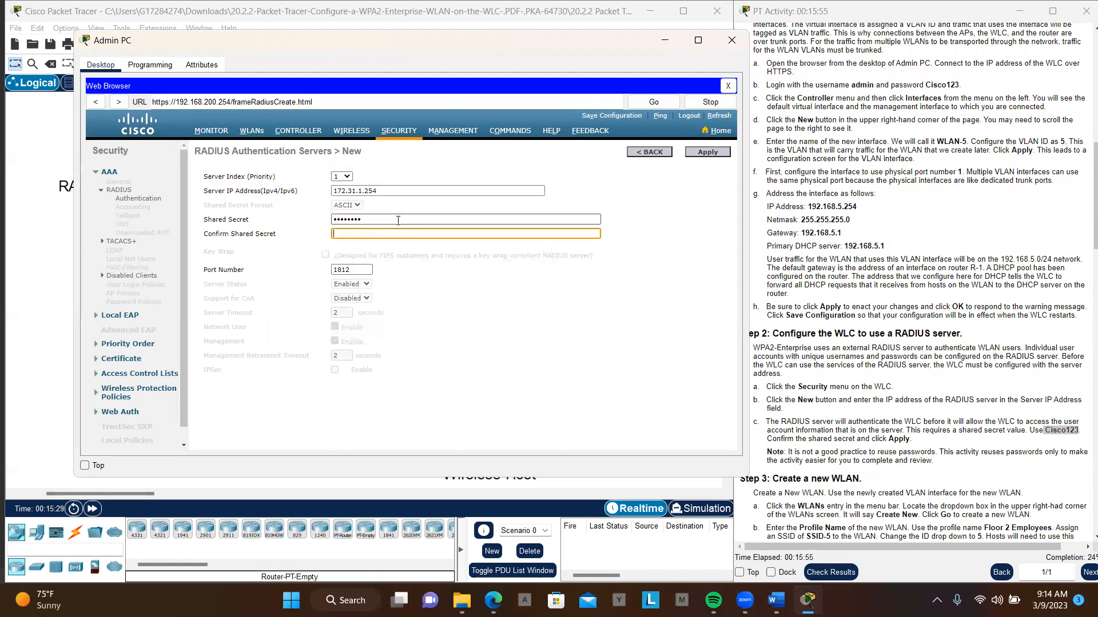
type("Cisco12")
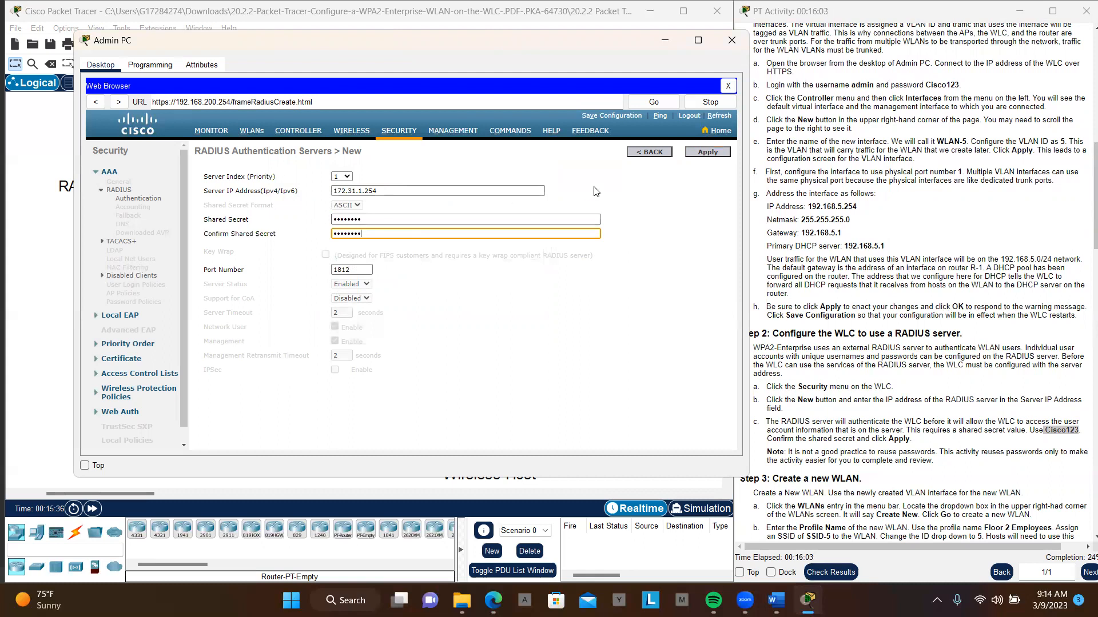
left_click(369, 191)
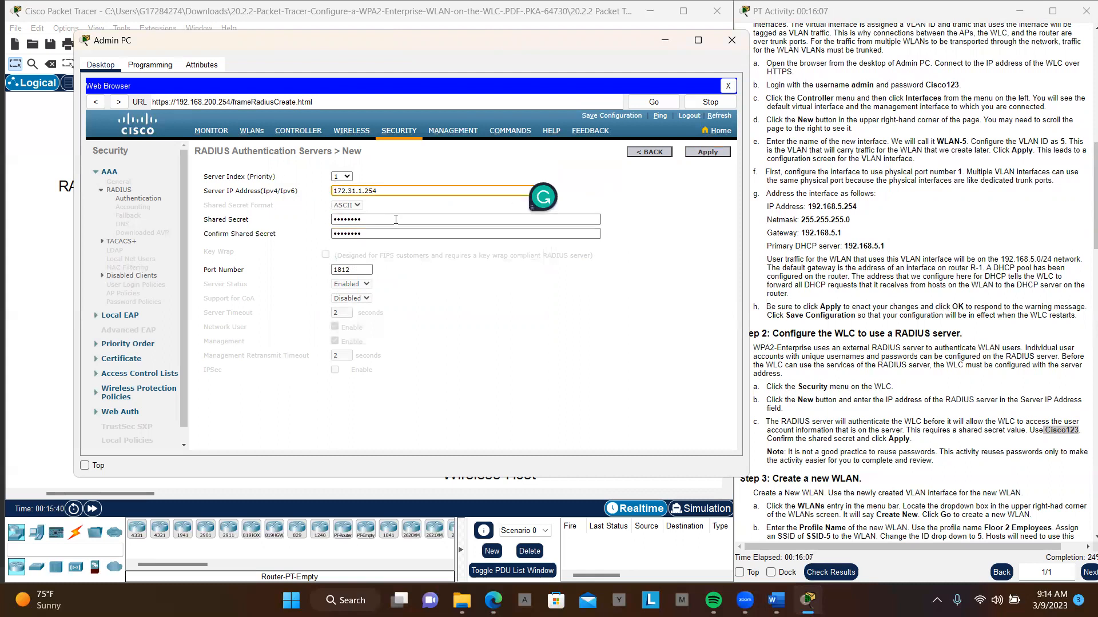
left_click(708, 152)
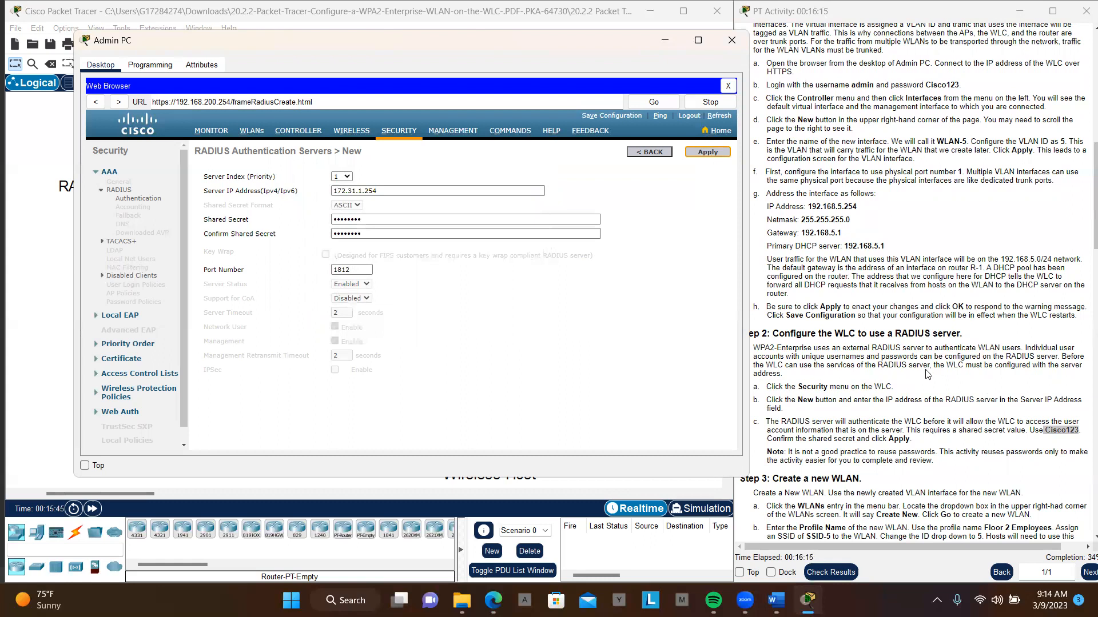
- Start creating a new WLAN entry from the controller's WLANs page, following Step 3 of the instructions
scroll(927, 374, "down", 3)
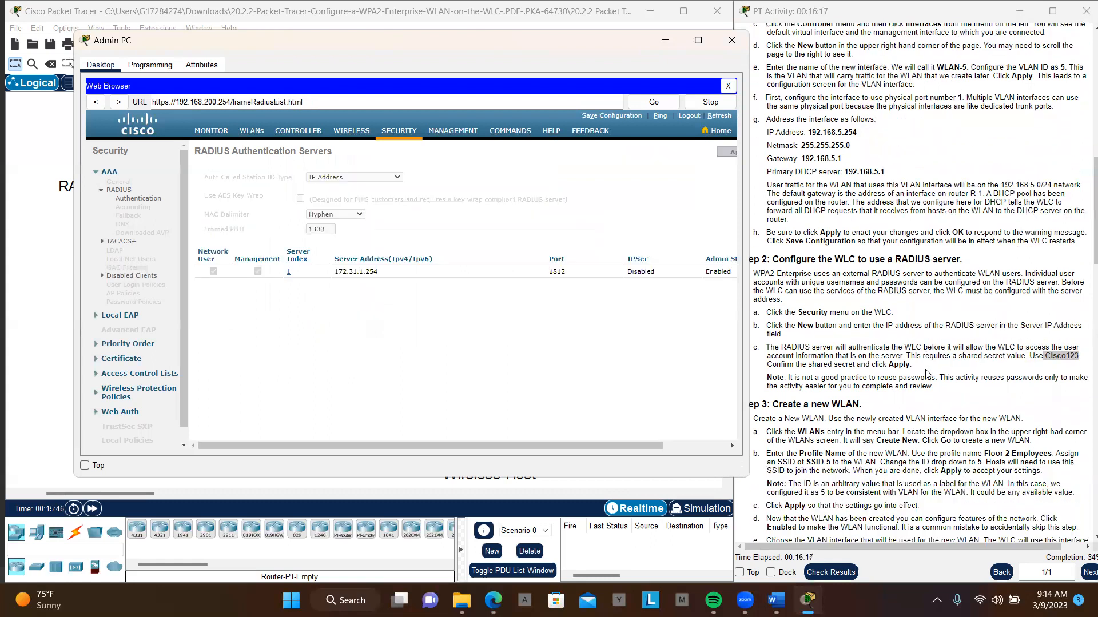
scroll(927, 375, "down", 2)
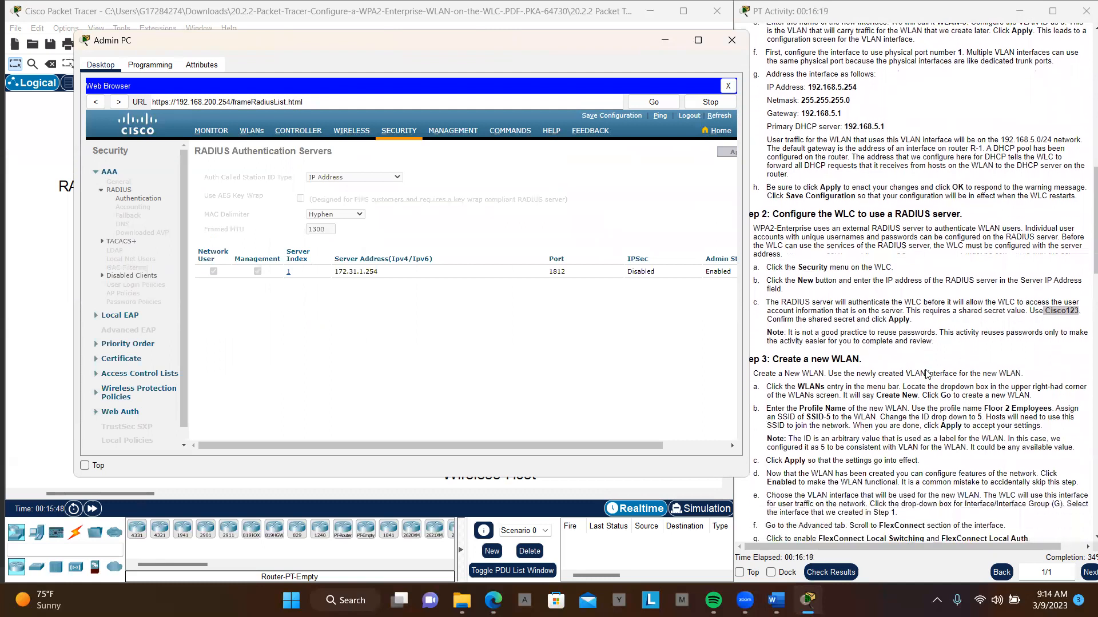
left_click(947, 368)
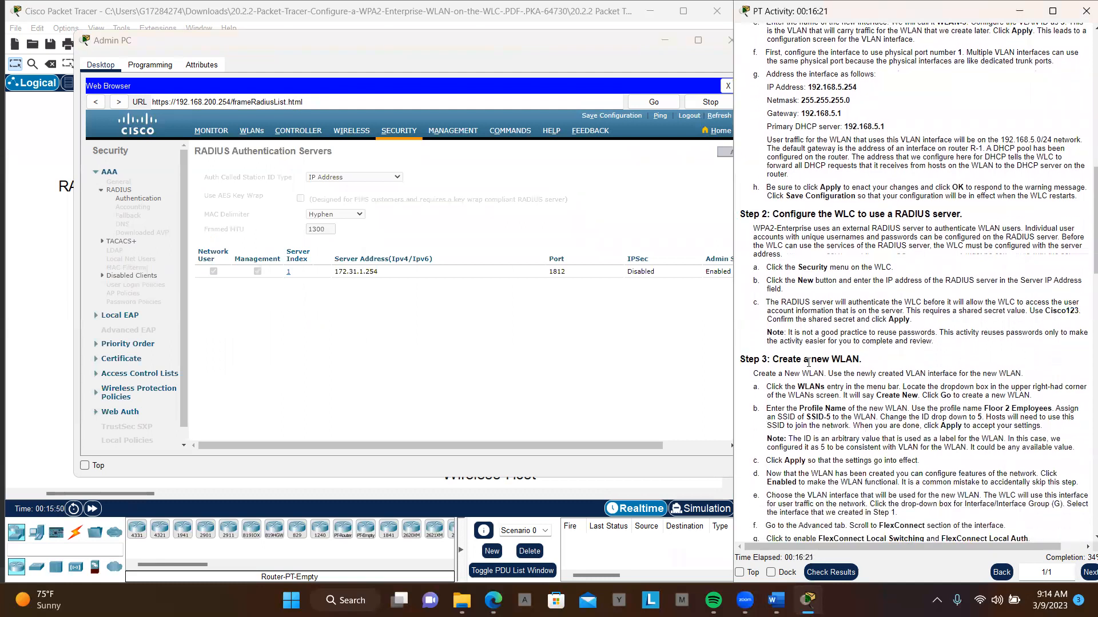
left_click(250, 132)
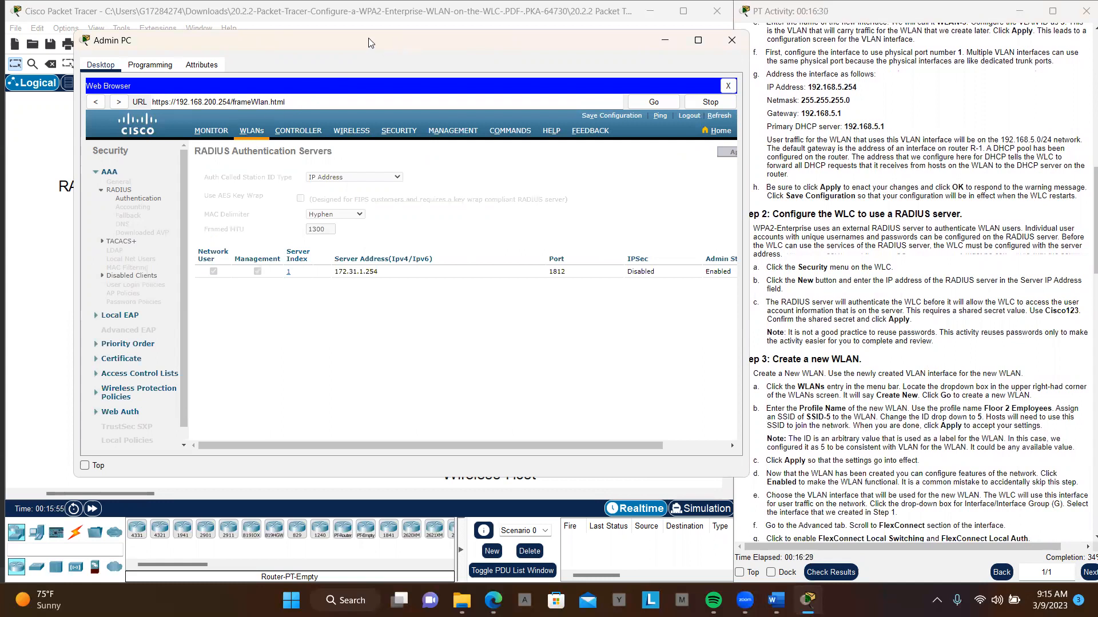
left_click_drag(369, 38, 324, 41)
left_click(531, 179)
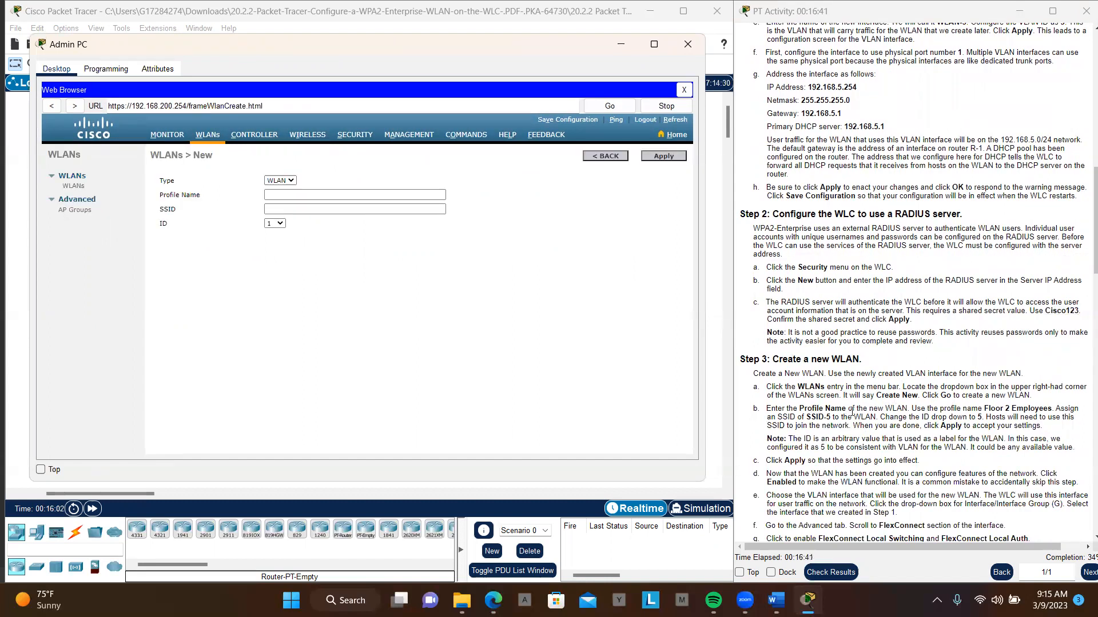
- Set the new WLAN's profile name to Floor 2 Employees, copied from the activity instructions
left_click(985, 411)
left_click_drag(990, 408, 998, 409)
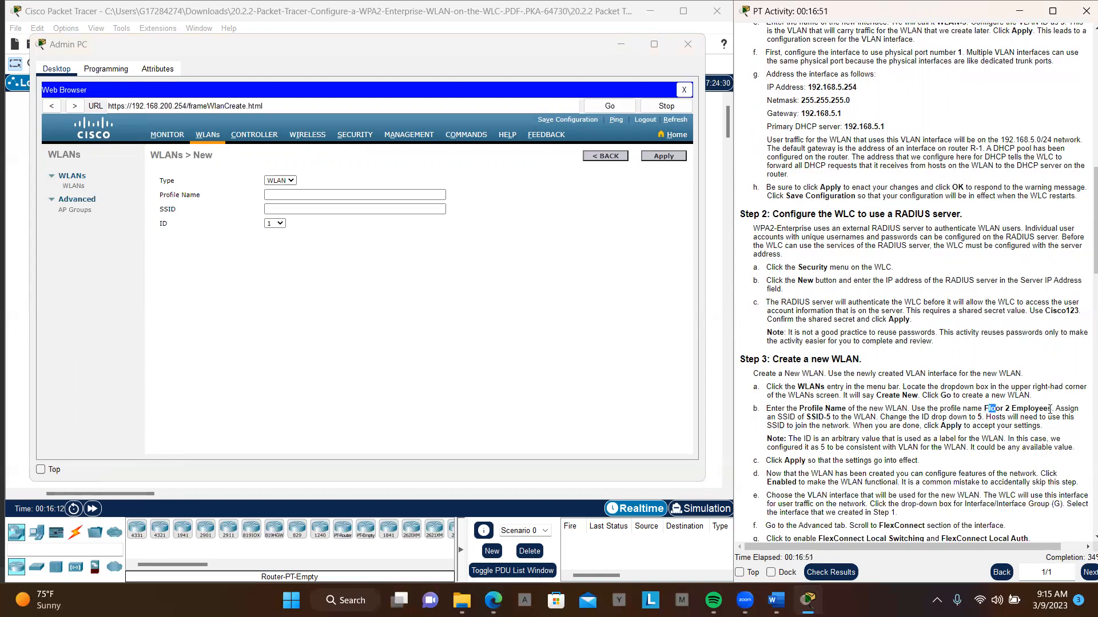
left_click_drag(1051, 409, 983, 410)
key("ctrl+c")
left_click(390, 197)
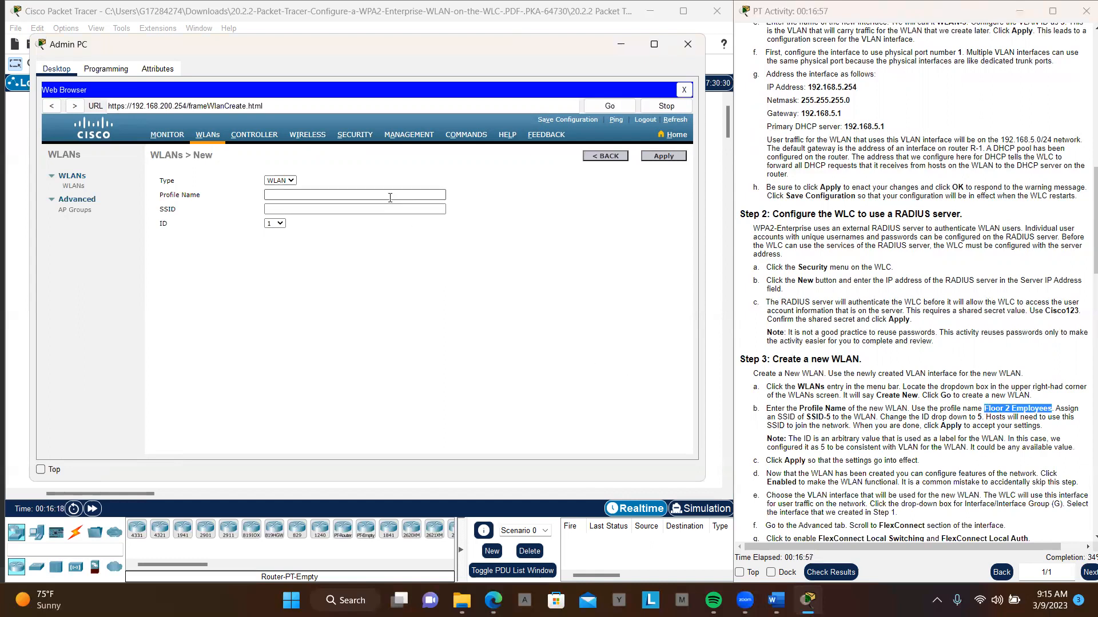
key("ctrl+v")
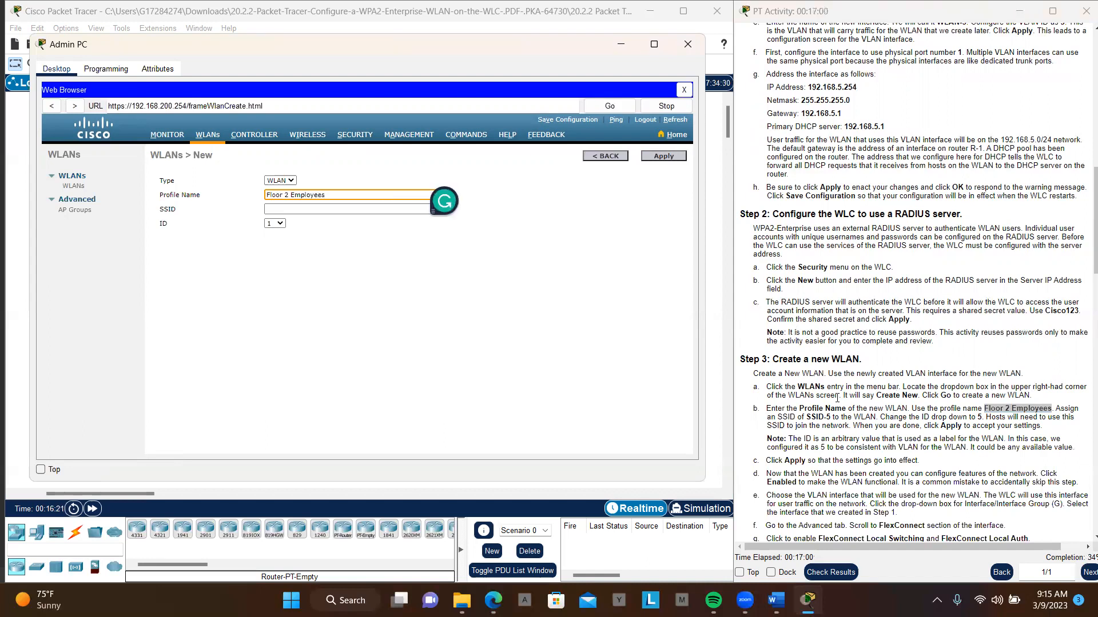
- Set the new WLAN's SSID to SSID-5, copied from the activity instructions
scroll(837, 397, "down", 1)
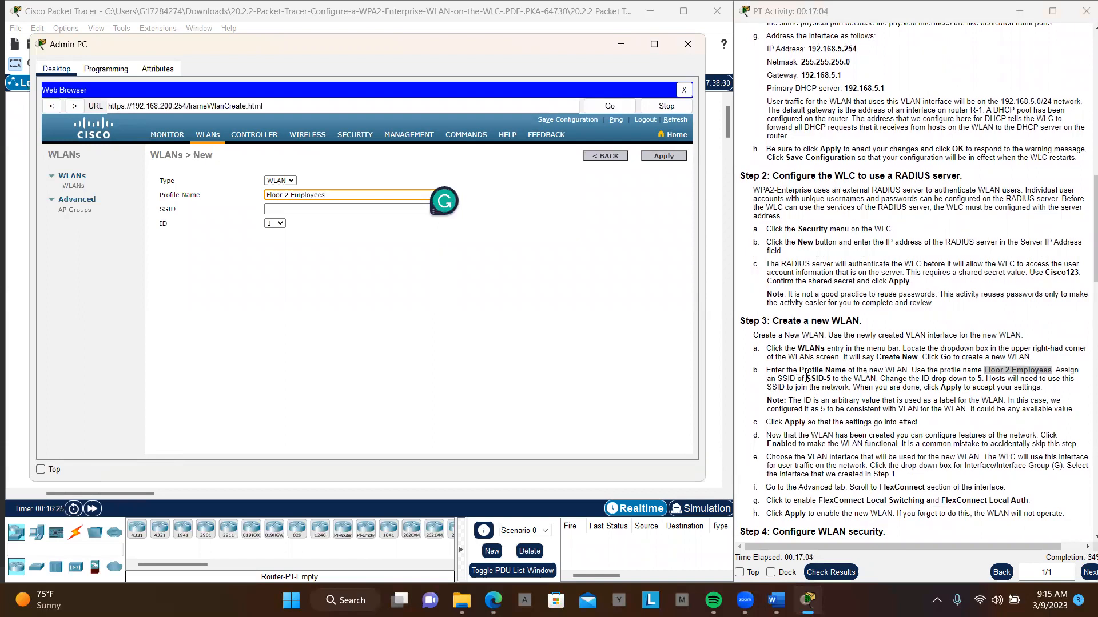
left_click_drag(807, 379, 830, 377)
key("ctrl+c")
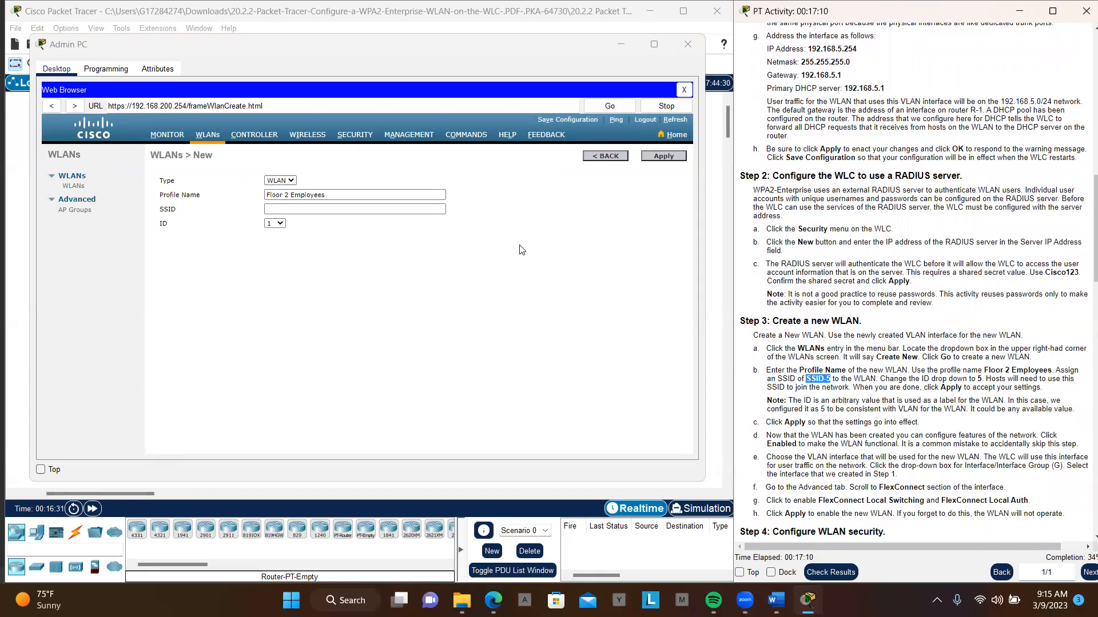
left_click(379, 212)
left_click(380, 212)
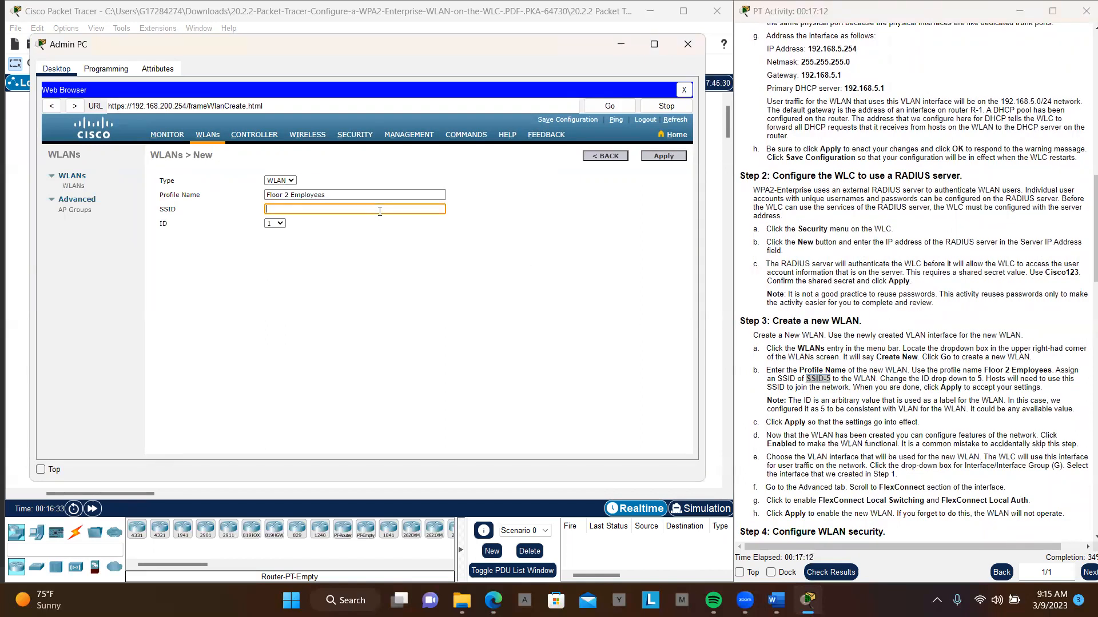
key("ctrl+v")
- Choose ID 5 for the Floor 2 Employees WLAN and apply the new entry
left_click(280, 224)
left_click(283, 266)
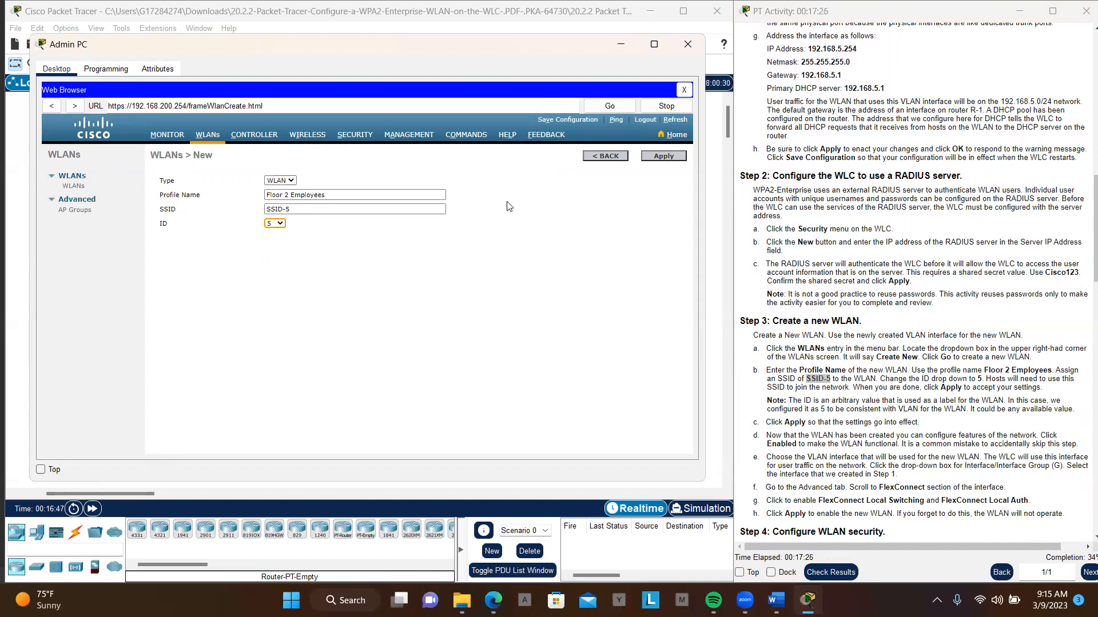
left_click(660, 163)
left_click(662, 156)
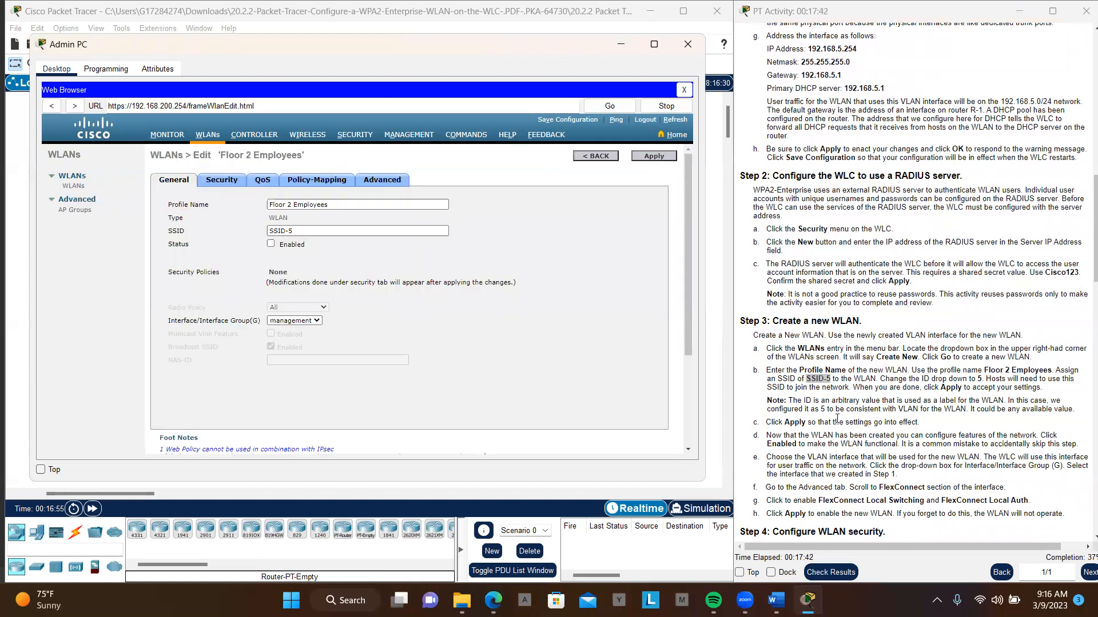
- Enable the Floor 2 Employees WLAN and set its interface group to WLAN-5
scroll(826, 389, "down", 3)
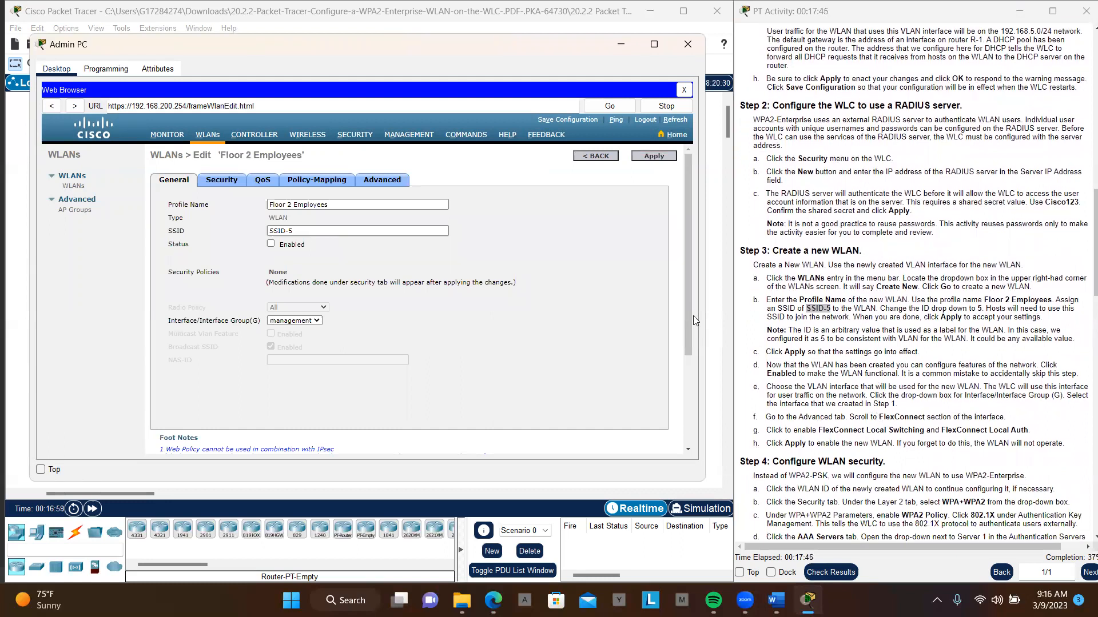
left_click(270, 244)
scroll(895, 382, "down", 3)
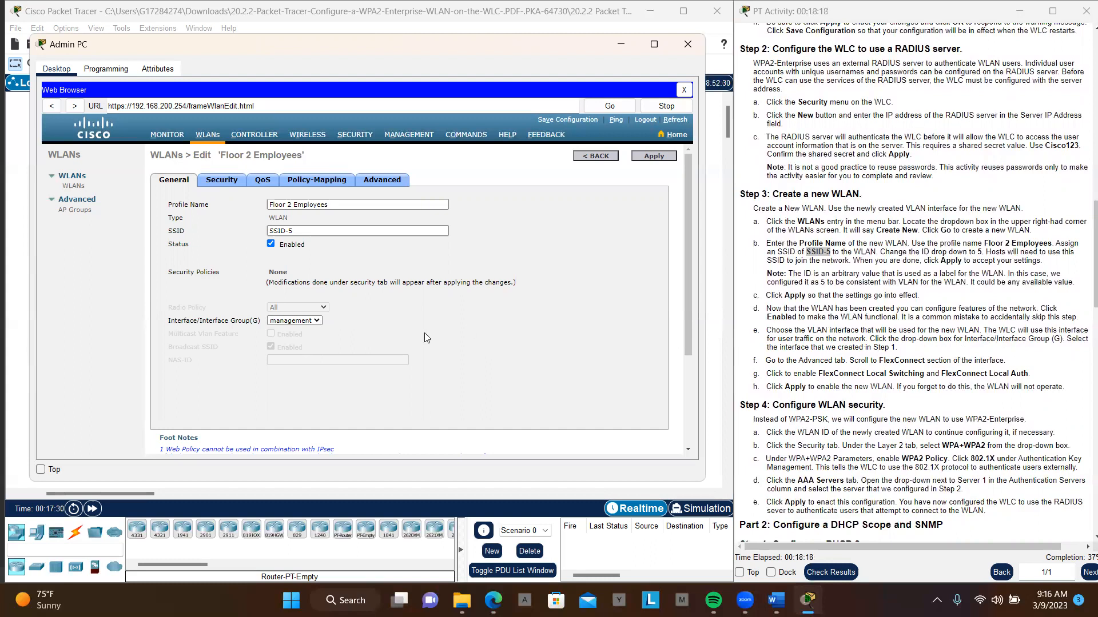
left_click(317, 321)
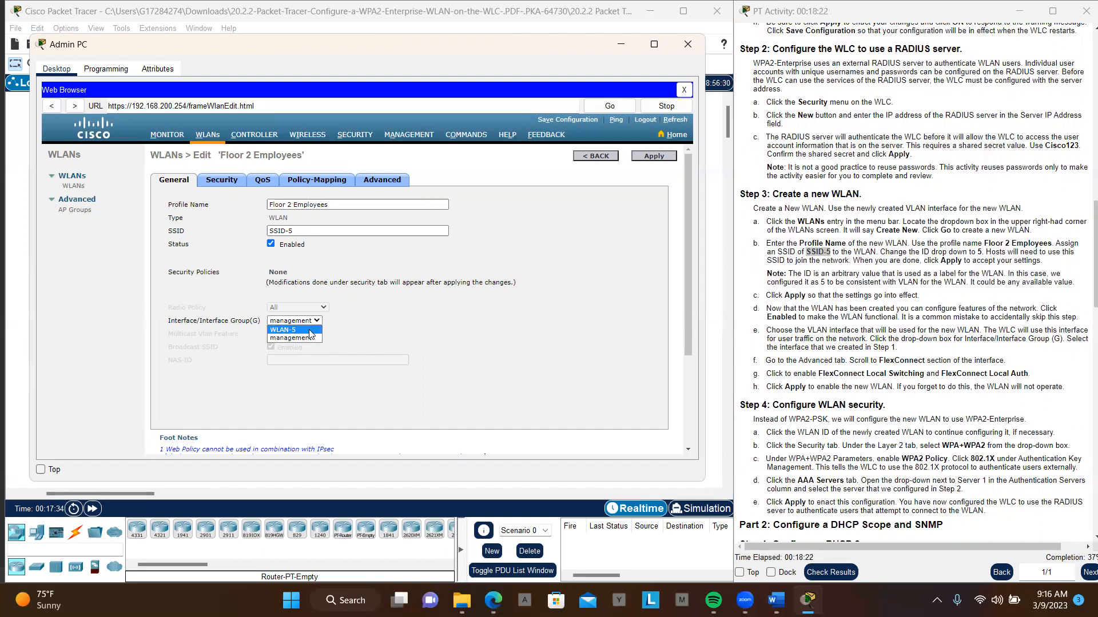
left_click(309, 331)
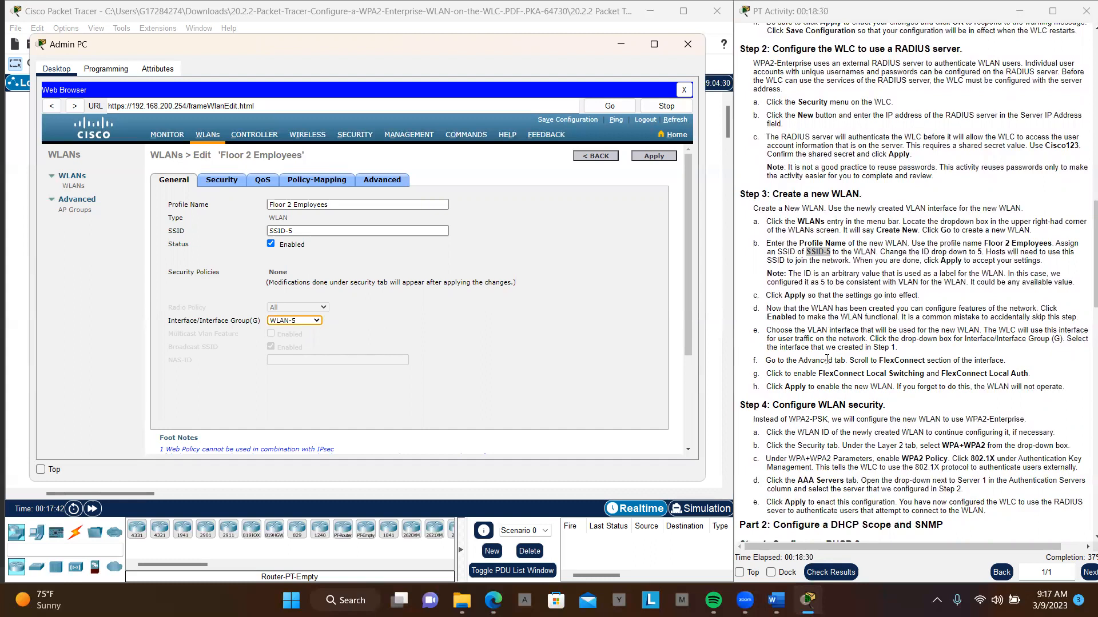
- Enable FlexConnect Local Switching and FlexConnect Local Auth in the WLAN's advanced settings, and apply the changes
left_click(380, 181)
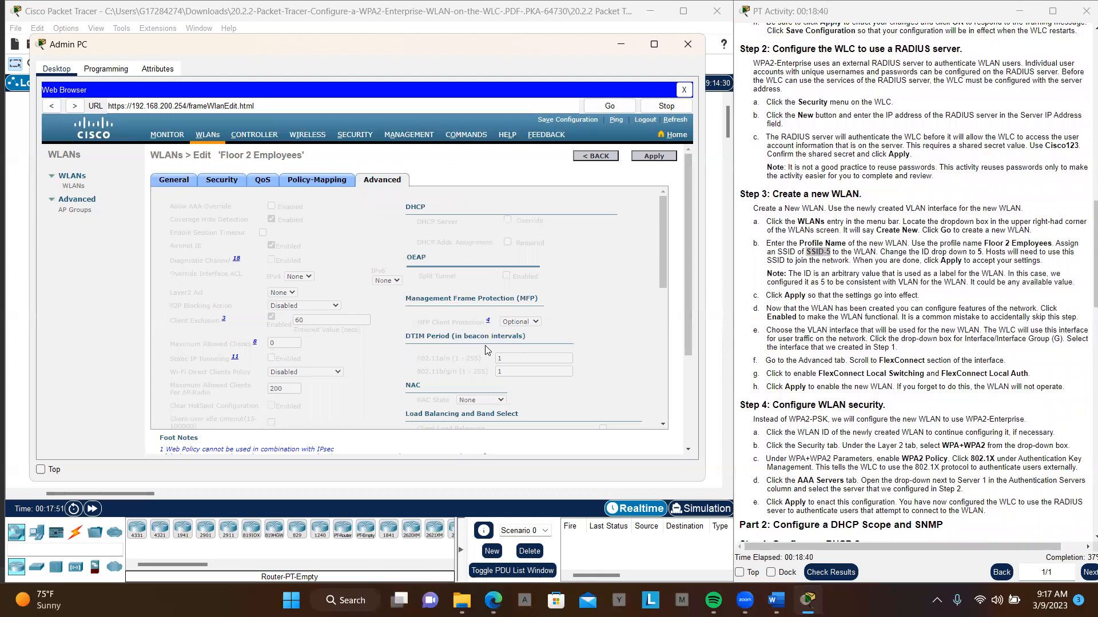
scroll(418, 338, "down", 1)
scroll(417, 338, "down", 10)
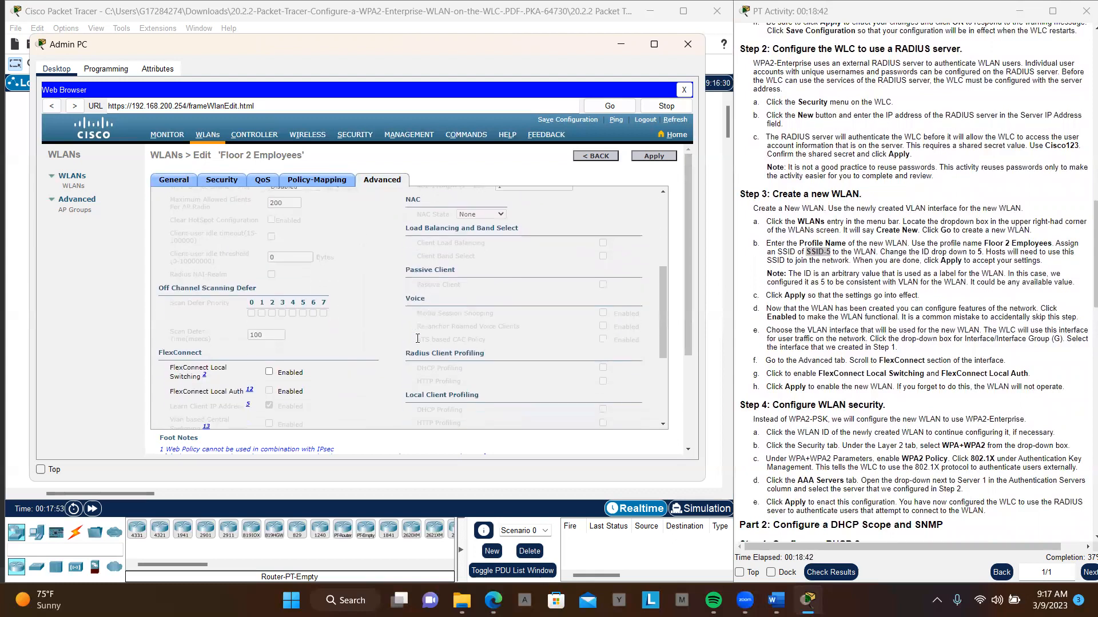
left_click(270, 303)
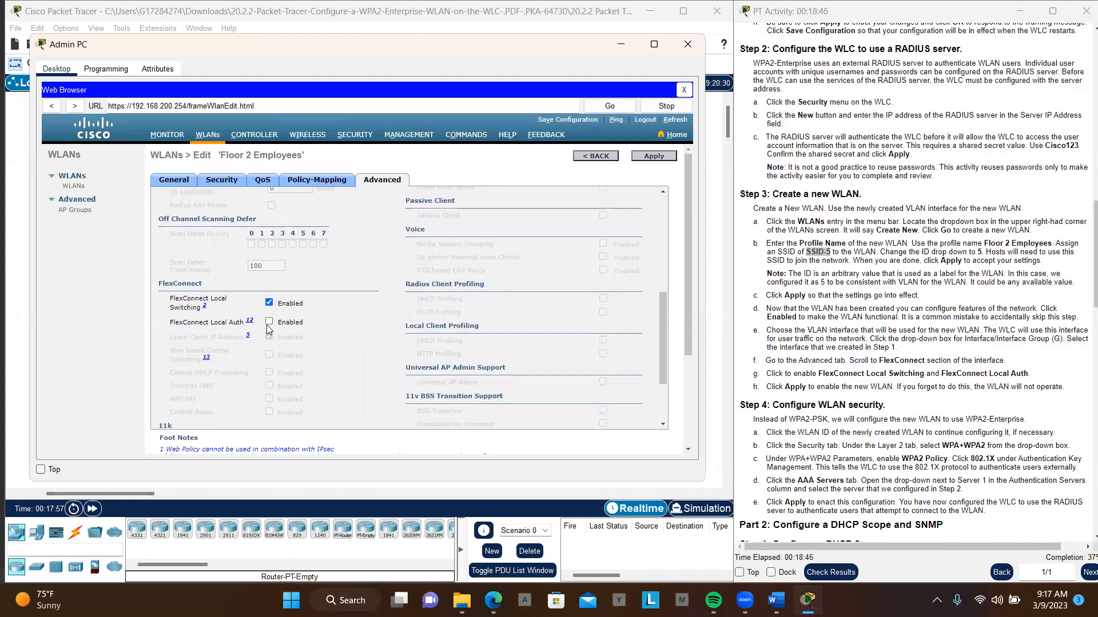
left_click(269, 323)
scroll(323, 327, "down", 3)
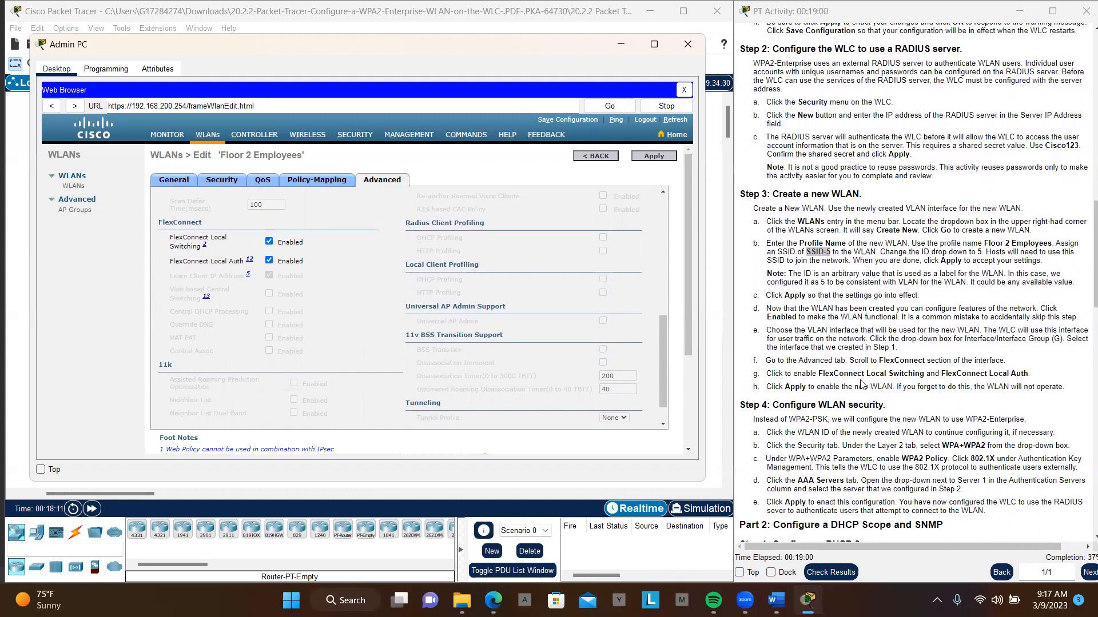
left_click(656, 160)
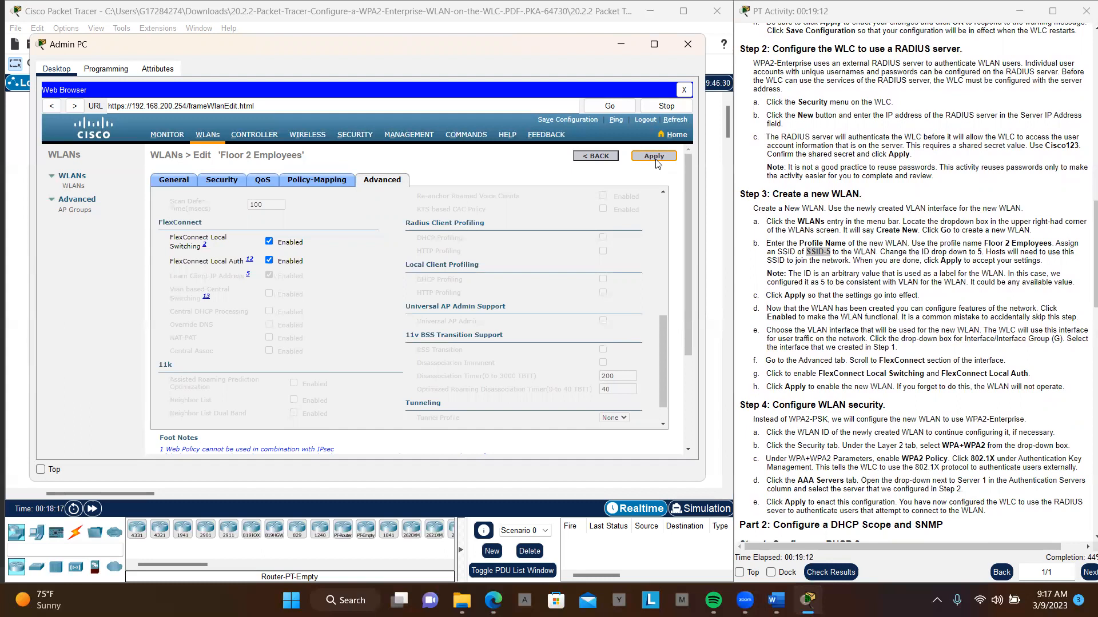
left_click(655, 159)
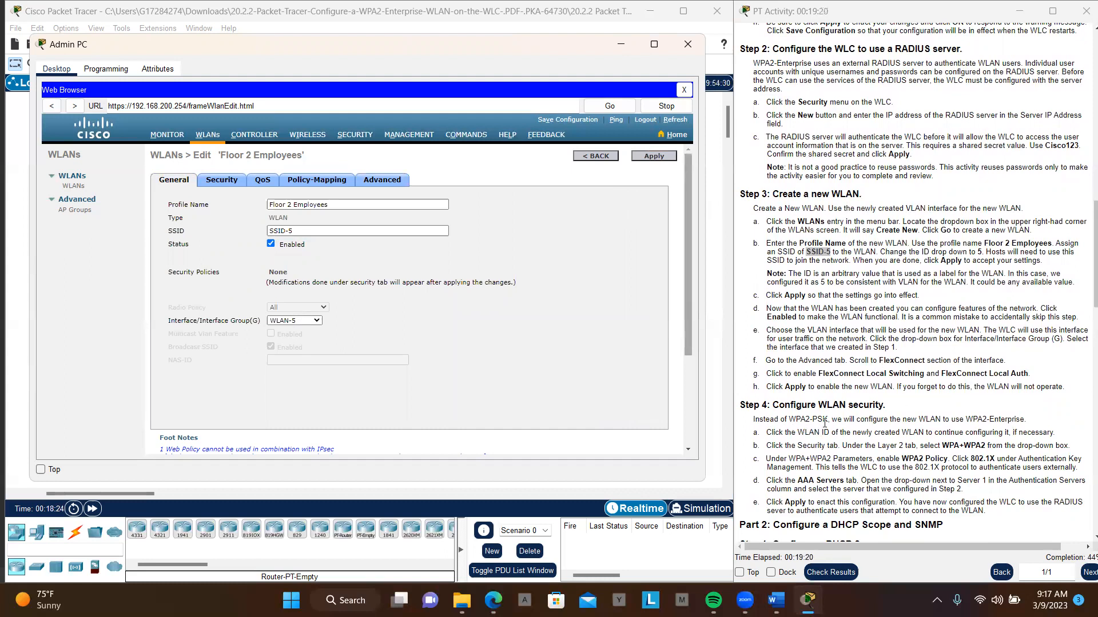
- Set the WLAN's Layer 2 security to WPA+WPA2 with WPA2 Policy and 802.1X key management enabled
scroll(830, 422, "down", 3)
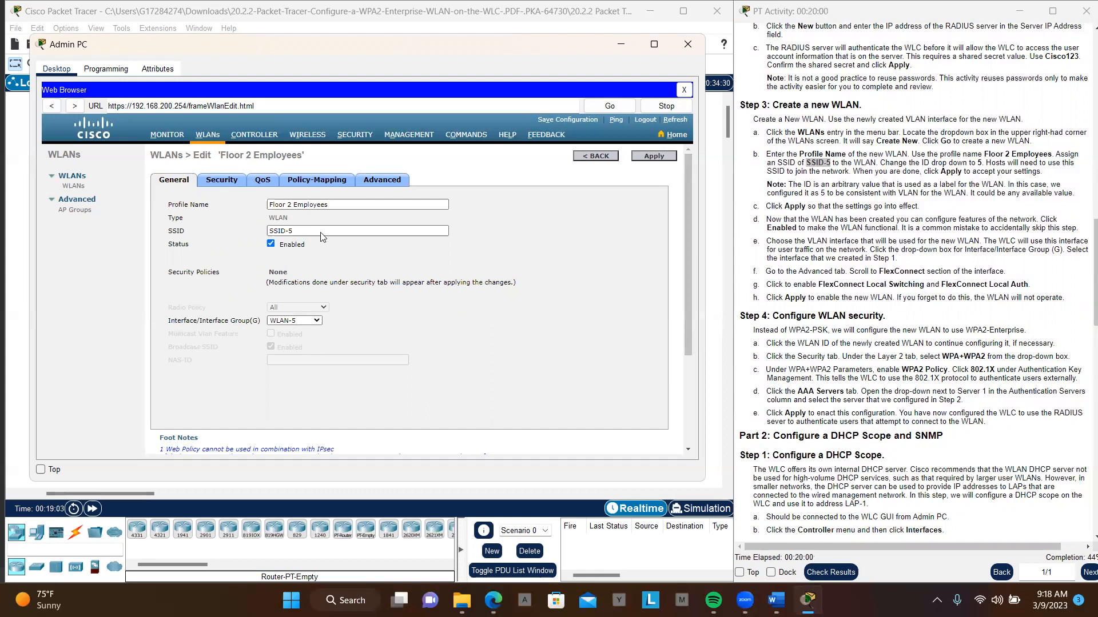
left_click(227, 186)
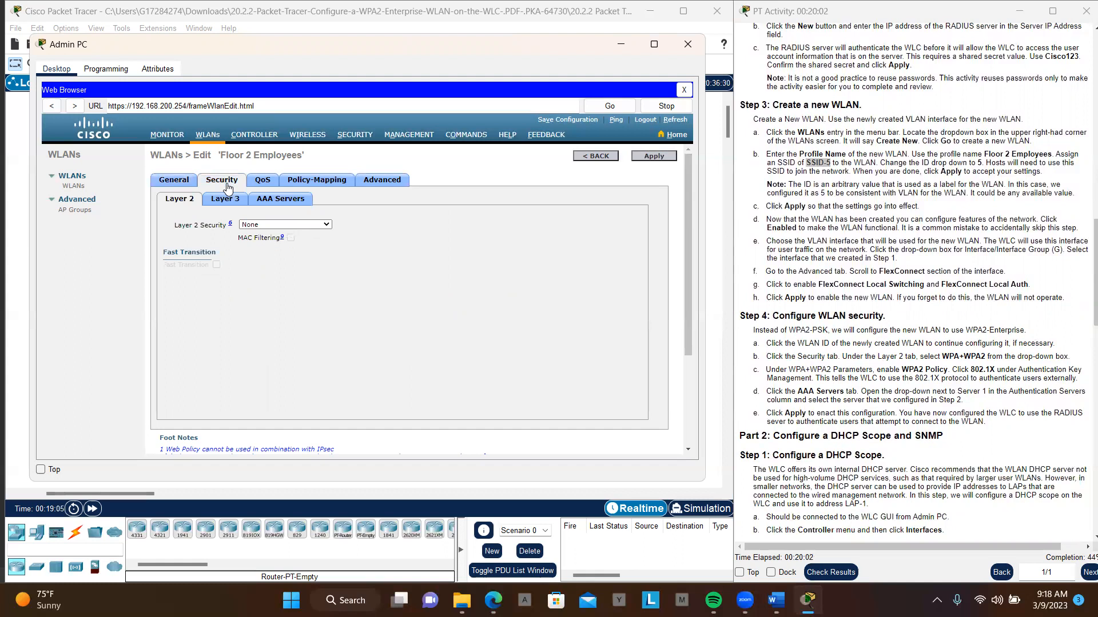
left_click(326, 225)
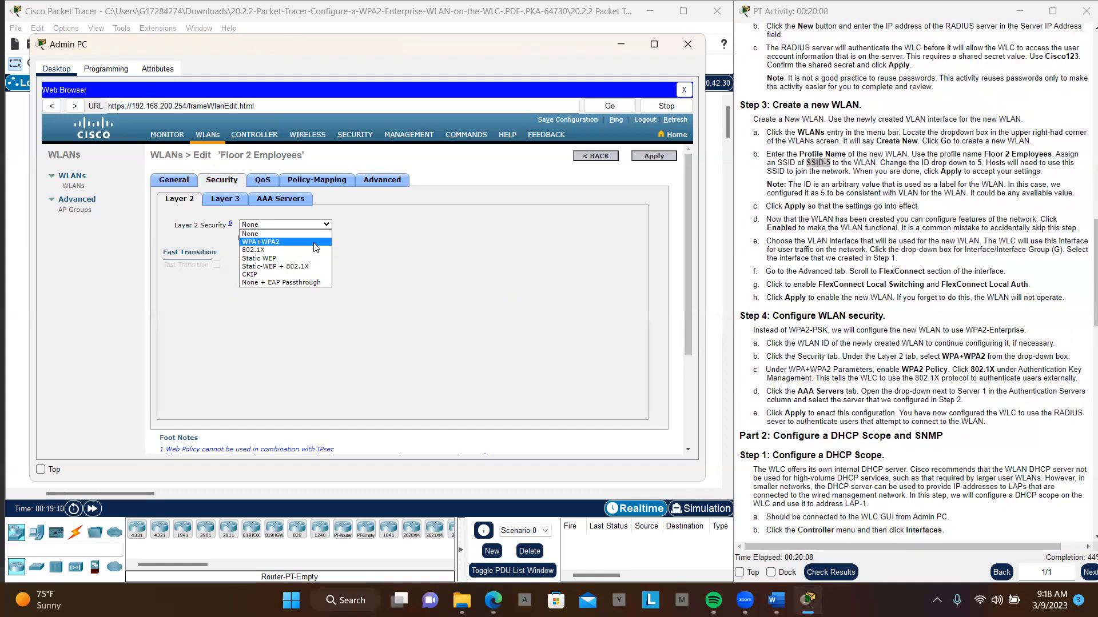
left_click(317, 243)
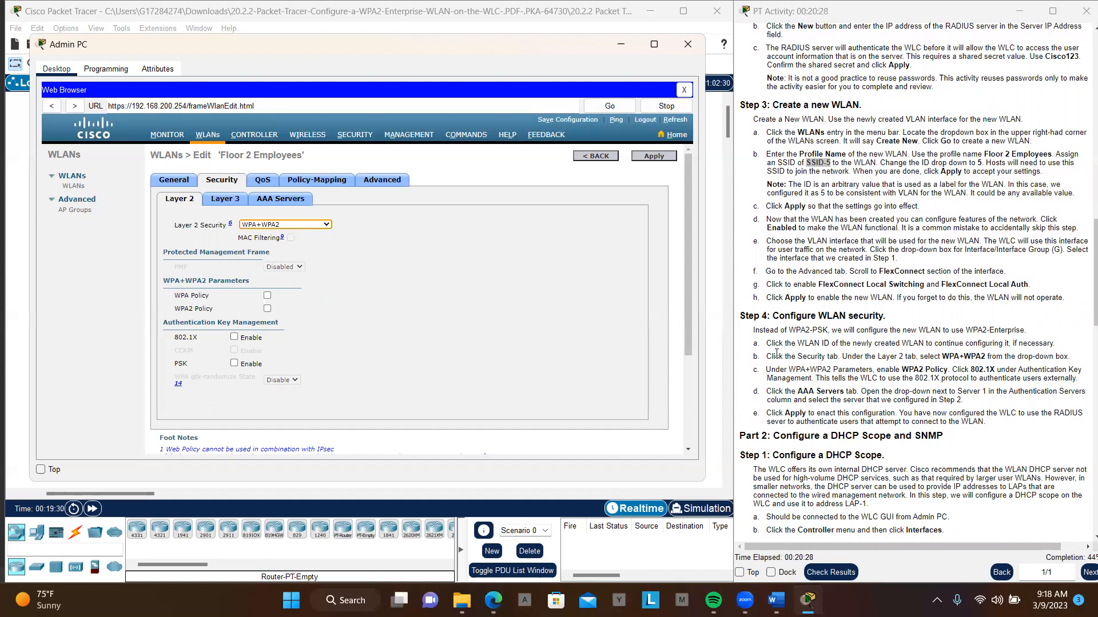
left_click(267, 309)
scroll(345, 319, "down", 2)
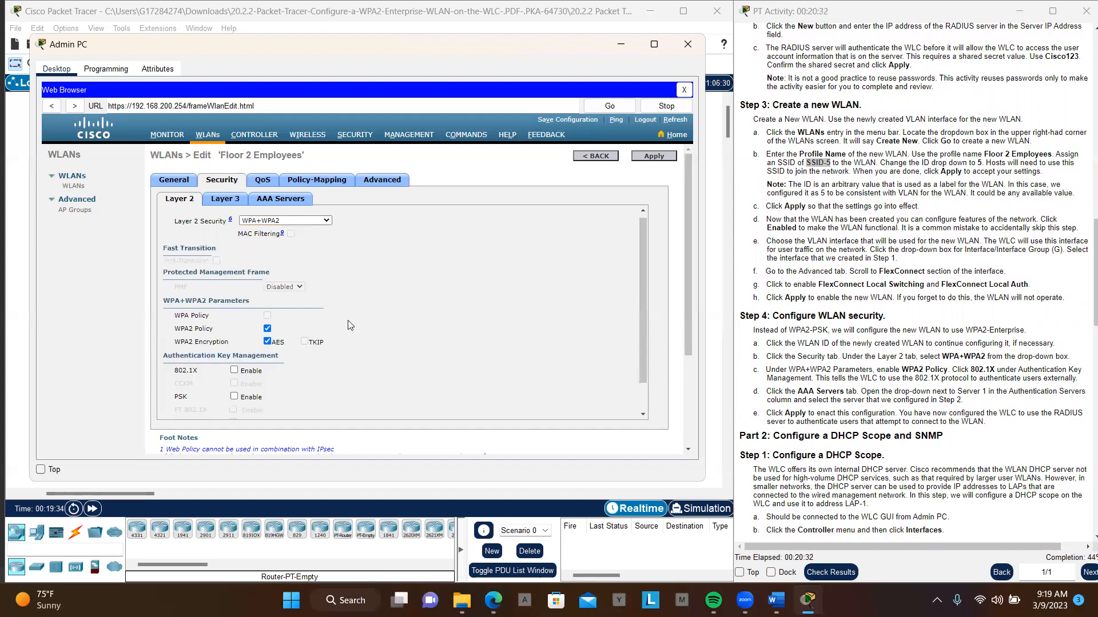
left_click(233, 340)
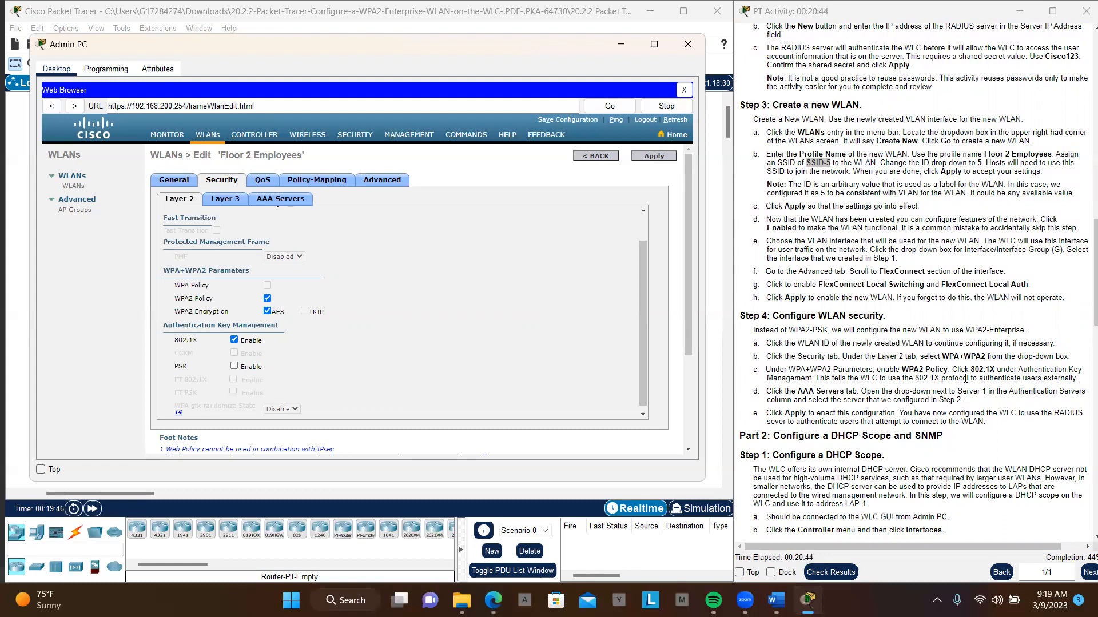
- Select 172.31.1.254, port 1812, as authentication Server 1 for the WLAN, then apply and confirm the security changes
scroll(965, 378, "down", 1)
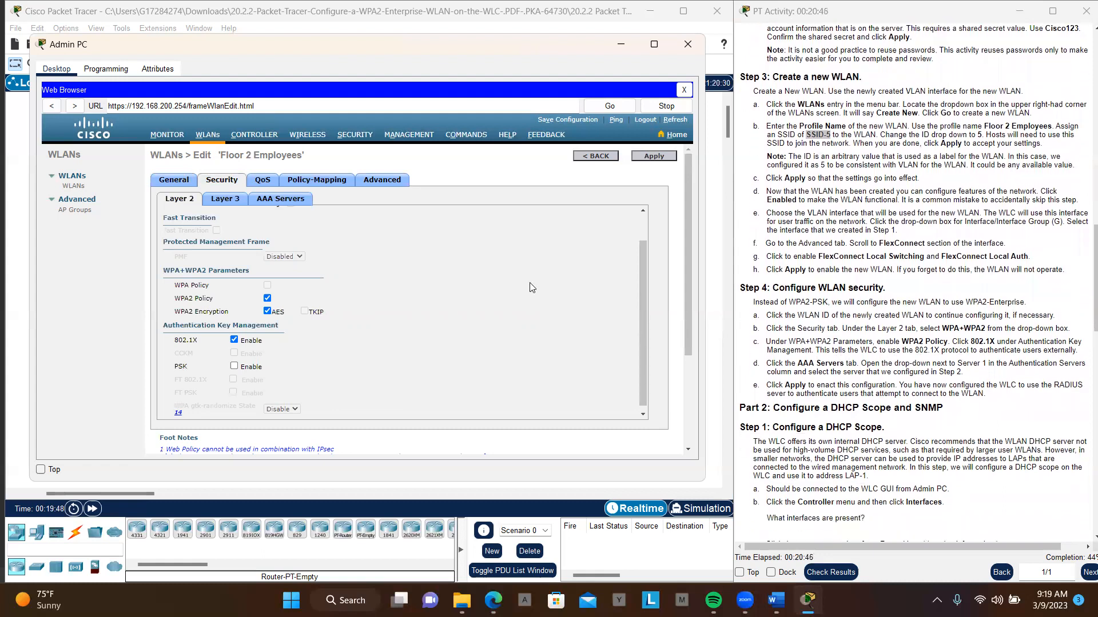
left_click(303, 201)
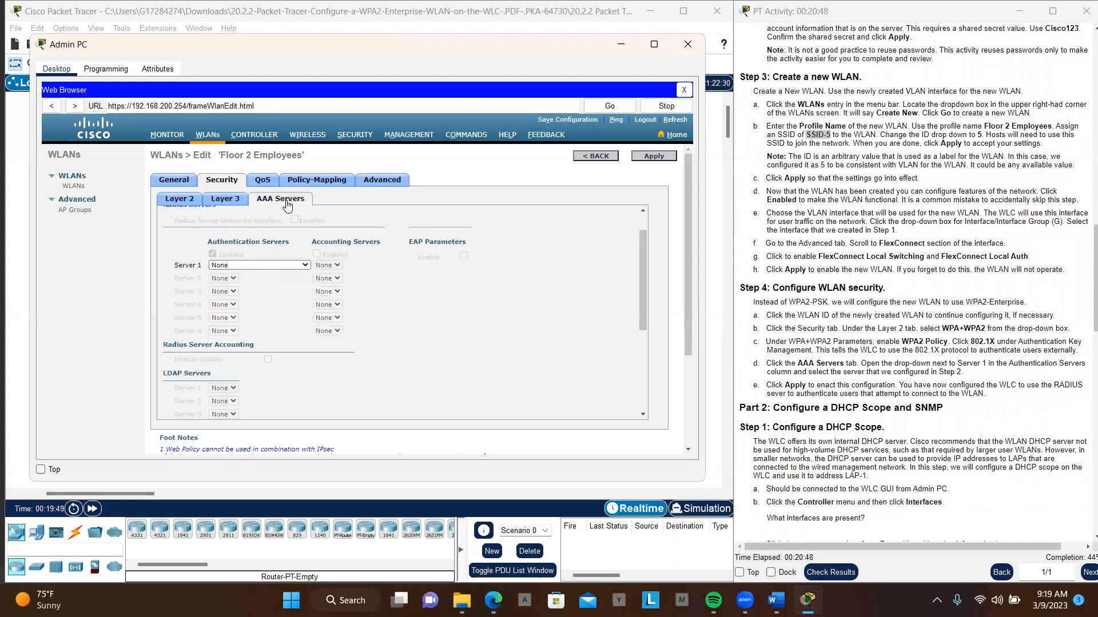
left_click(309, 266)
left_click(296, 284)
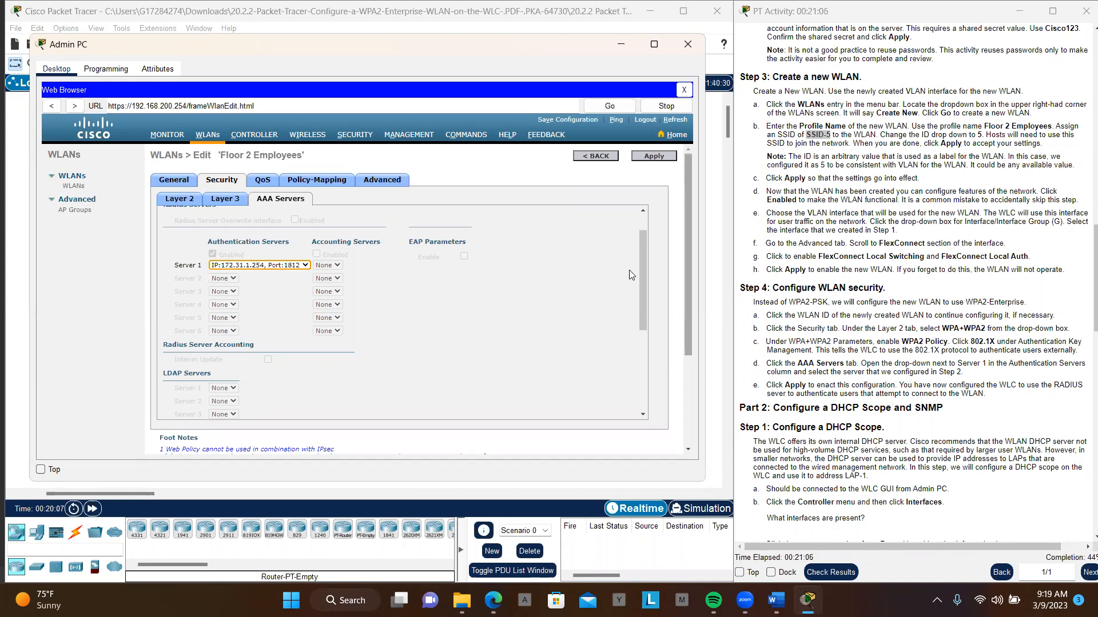
left_click(650, 158)
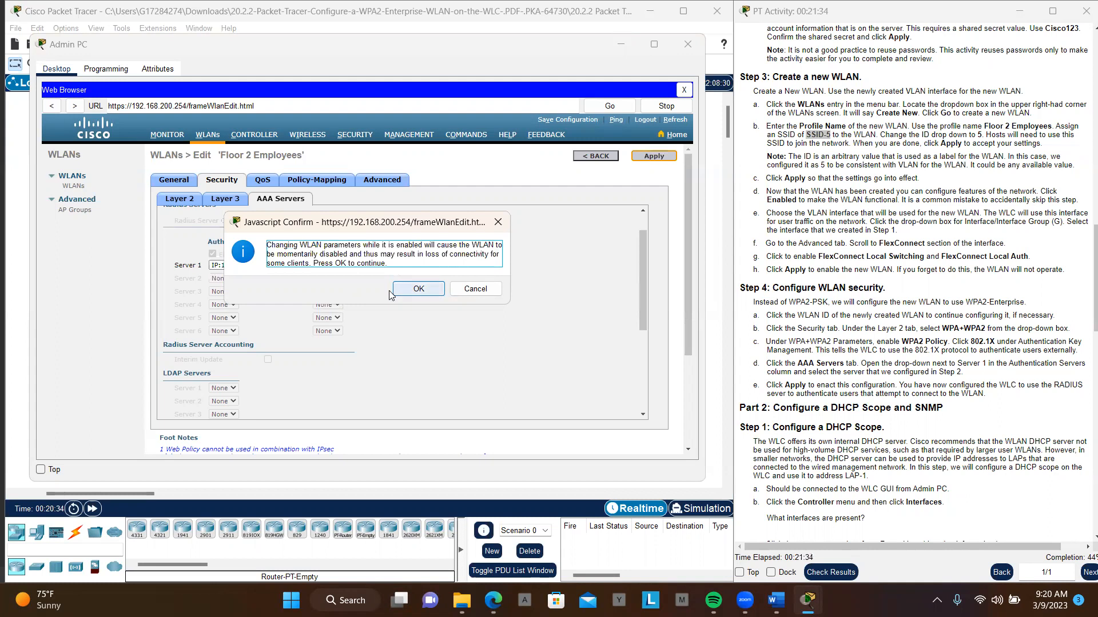
left_click(419, 291)
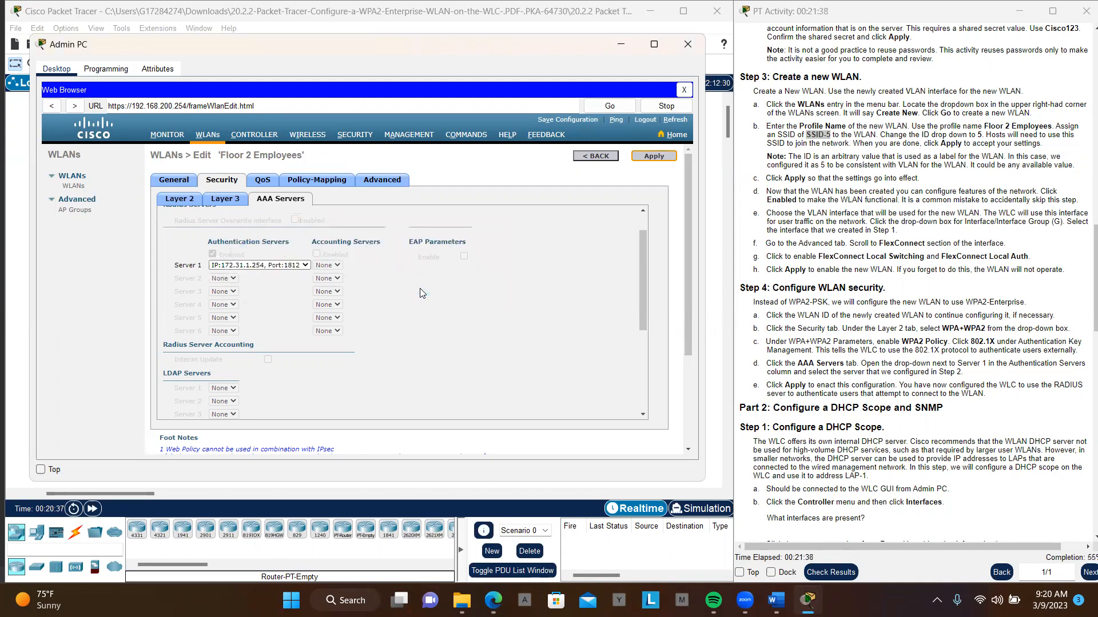
left_click_drag(420, 293, 487, 328)
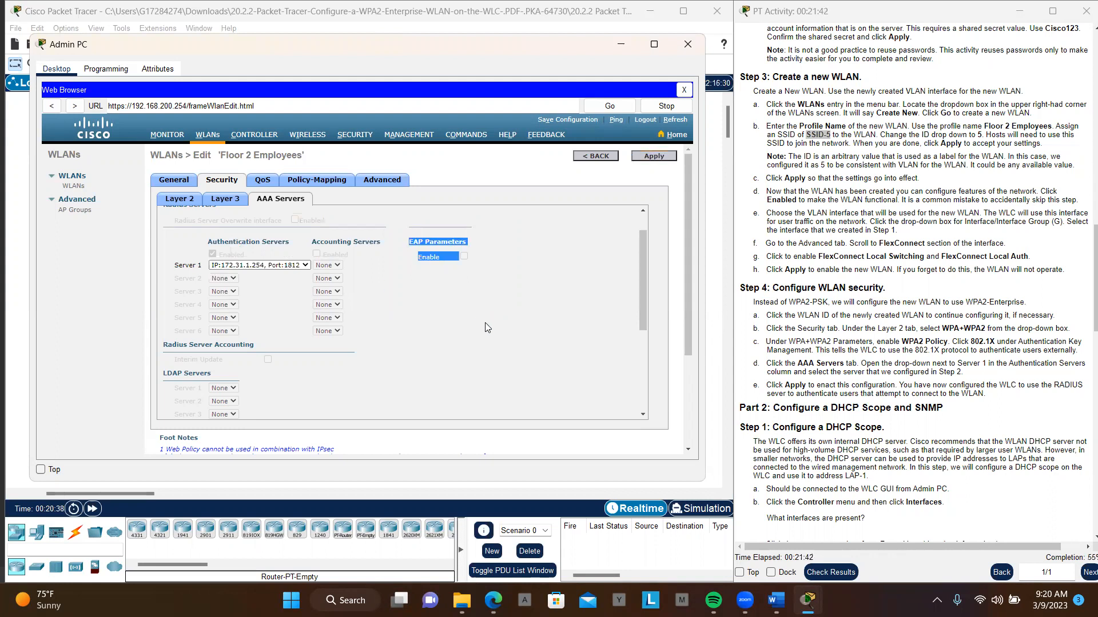
- Open the management interface's settings from the controller's list of interfaces
left_click(515, 324)
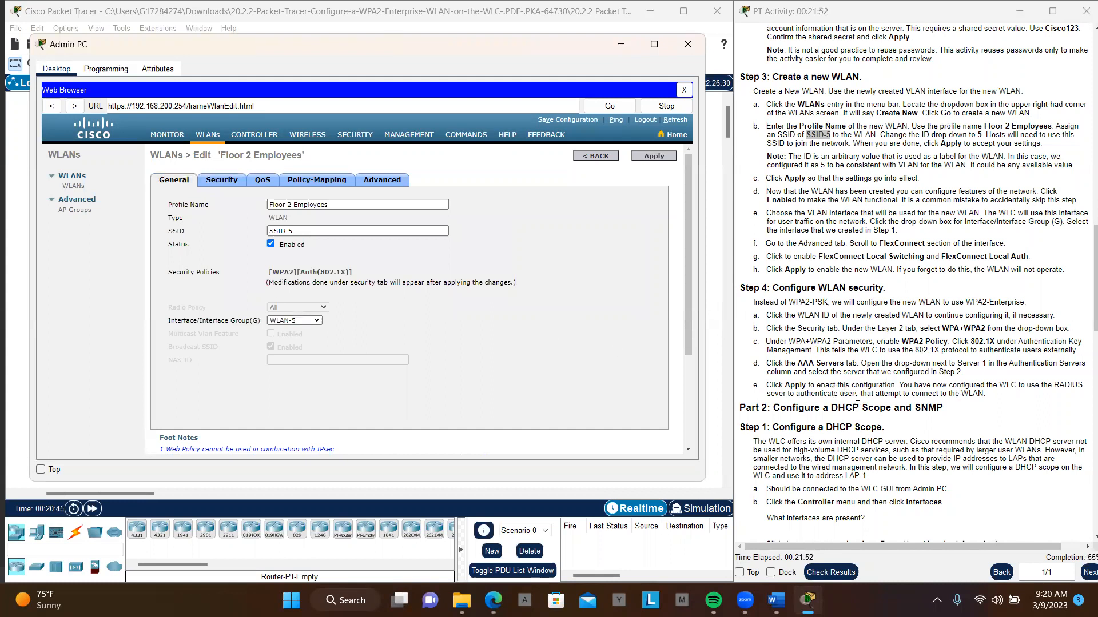
scroll(908, 387, "down", 3)
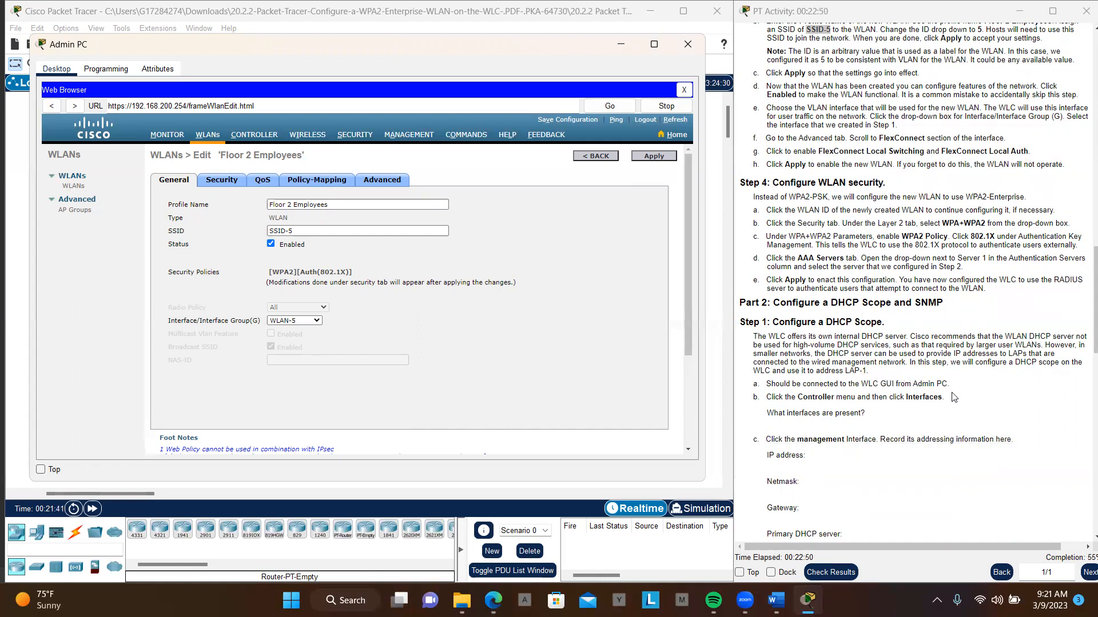
scroll(953, 397, "down", 3)
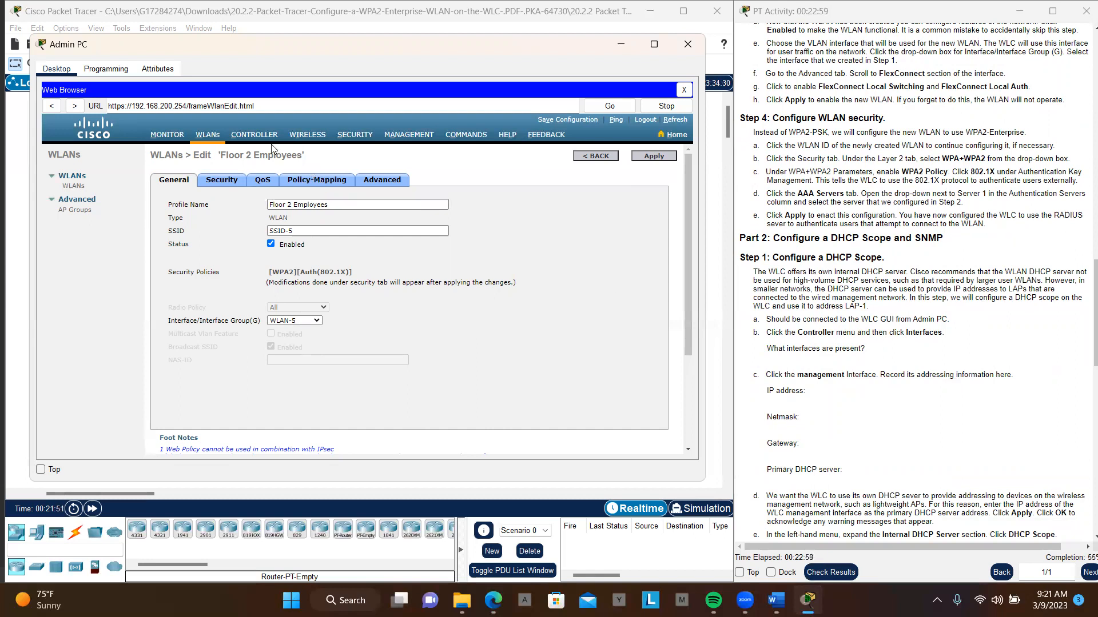
left_click(255, 137)
left_click(73, 207)
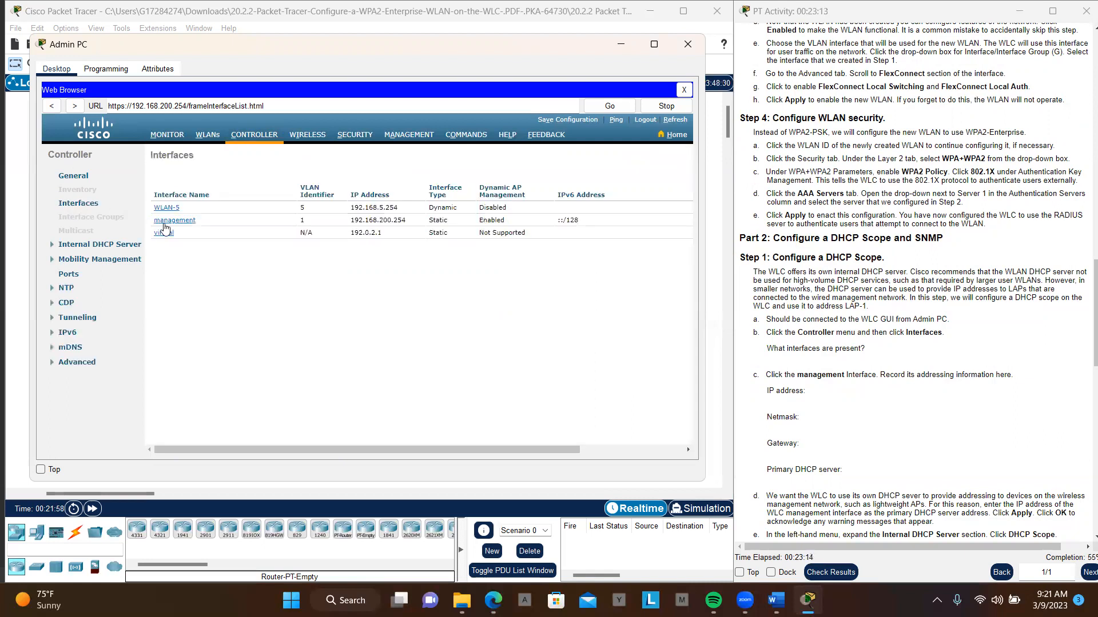
left_click(169, 223)
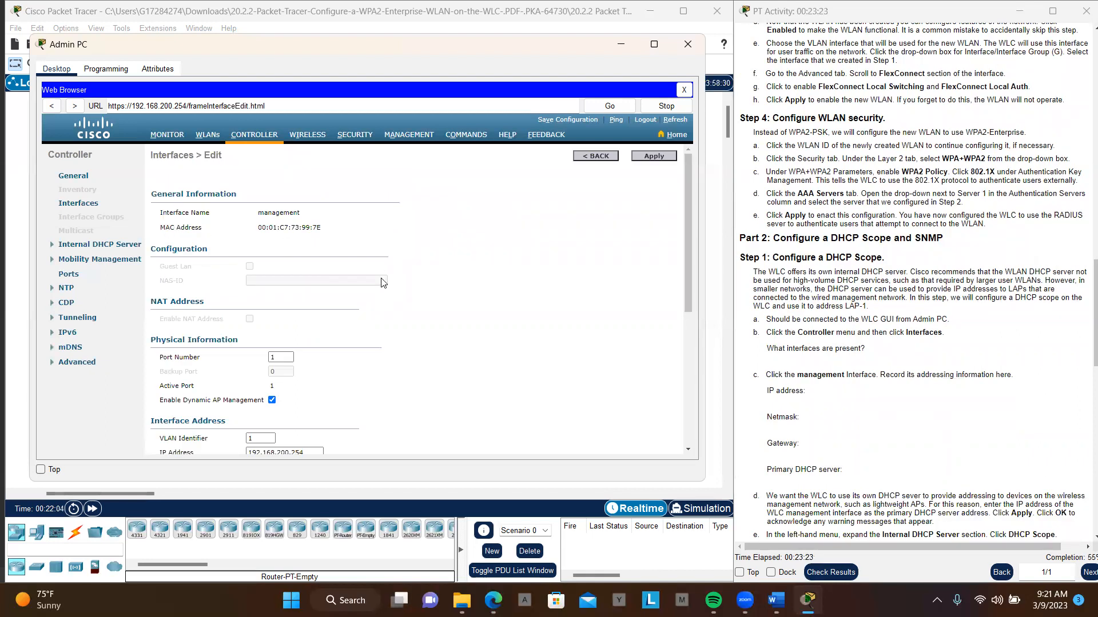
- Examine the management interface's IP address, netmask, gateway and primary DHCP server against the activity's addressing questions
scroll(382, 283, "down", 4)
scroll(383, 283, "down", 2)
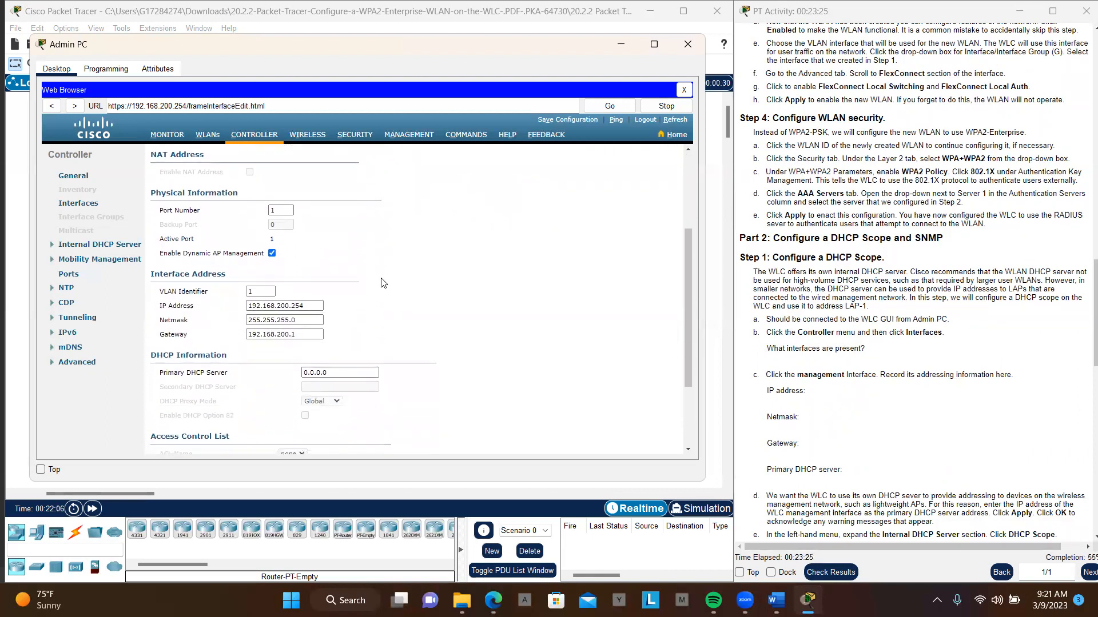
scroll(382, 283, "down", 1)
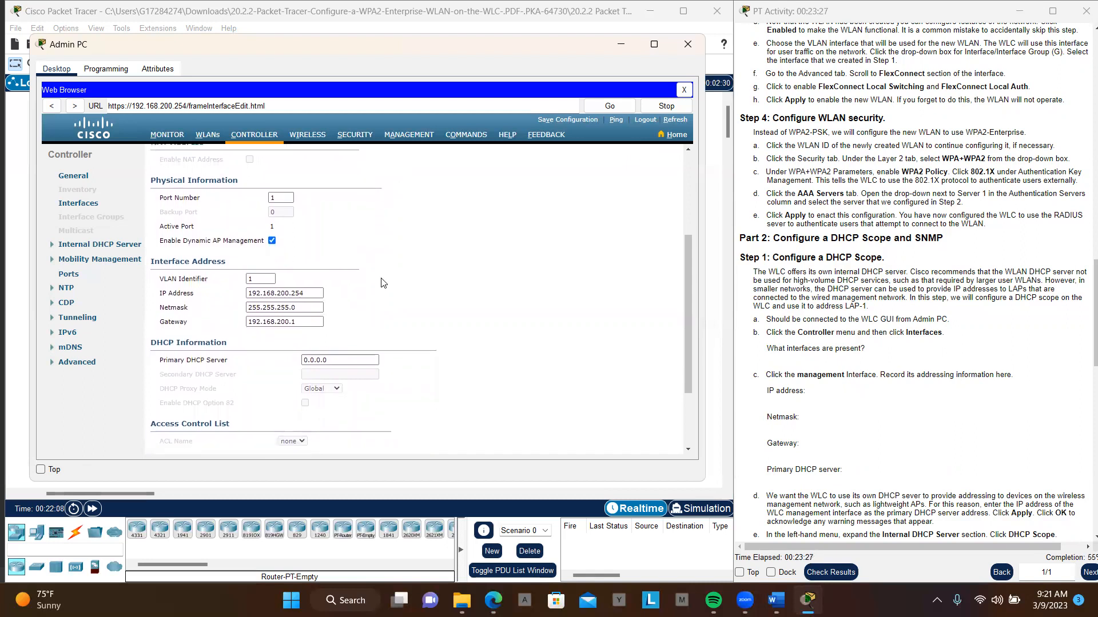
scroll(383, 283, "down", 1)
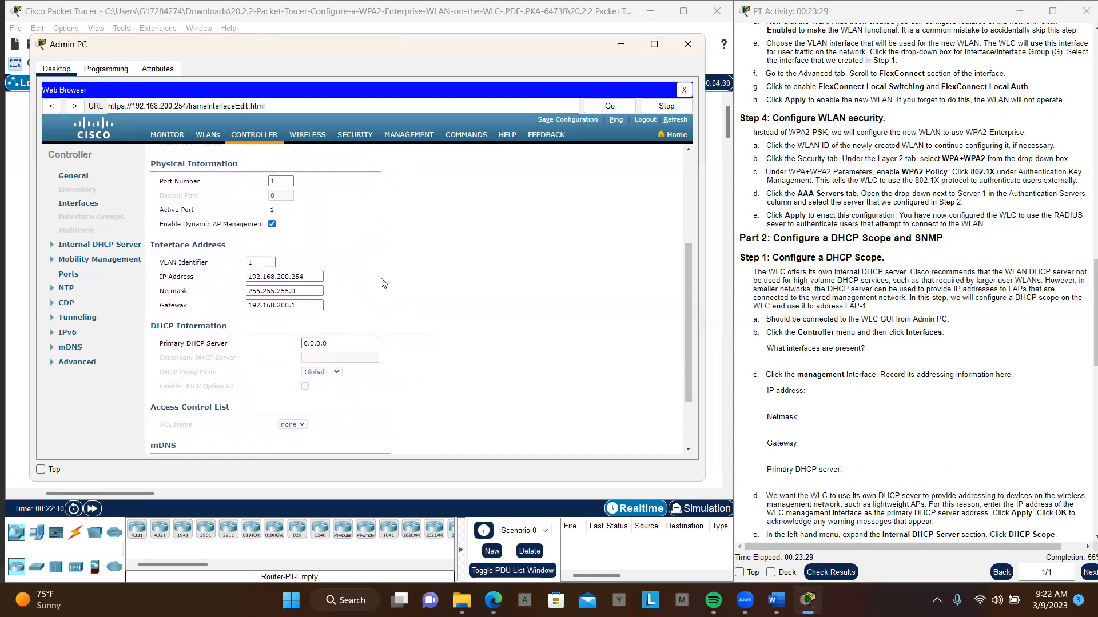
scroll(860, 428, "down", 1)
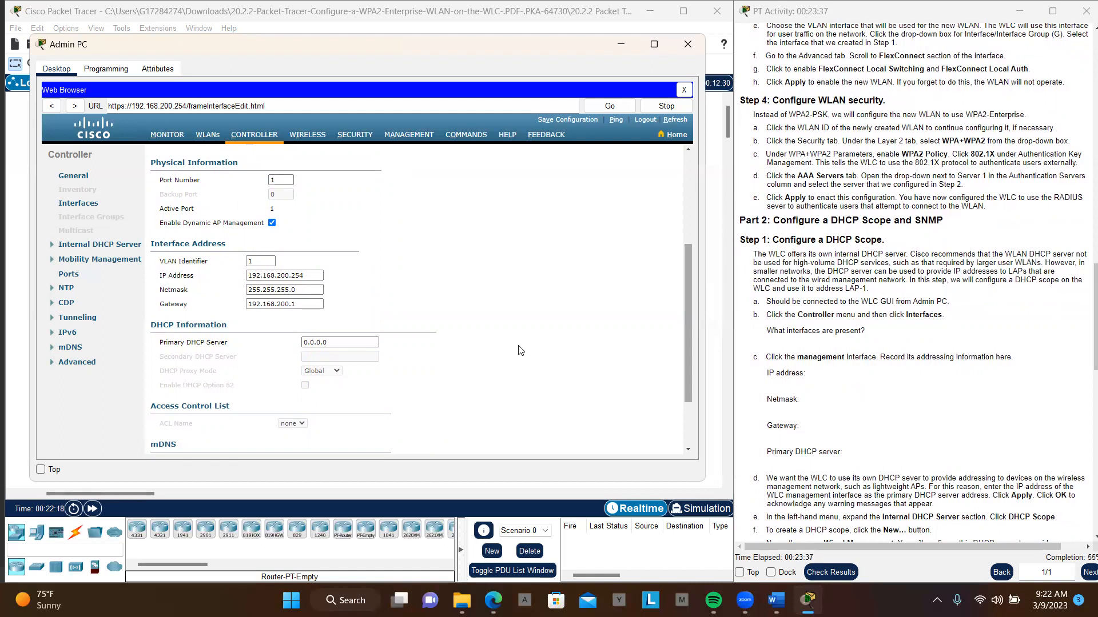
scroll(915, 428, "down", 3)
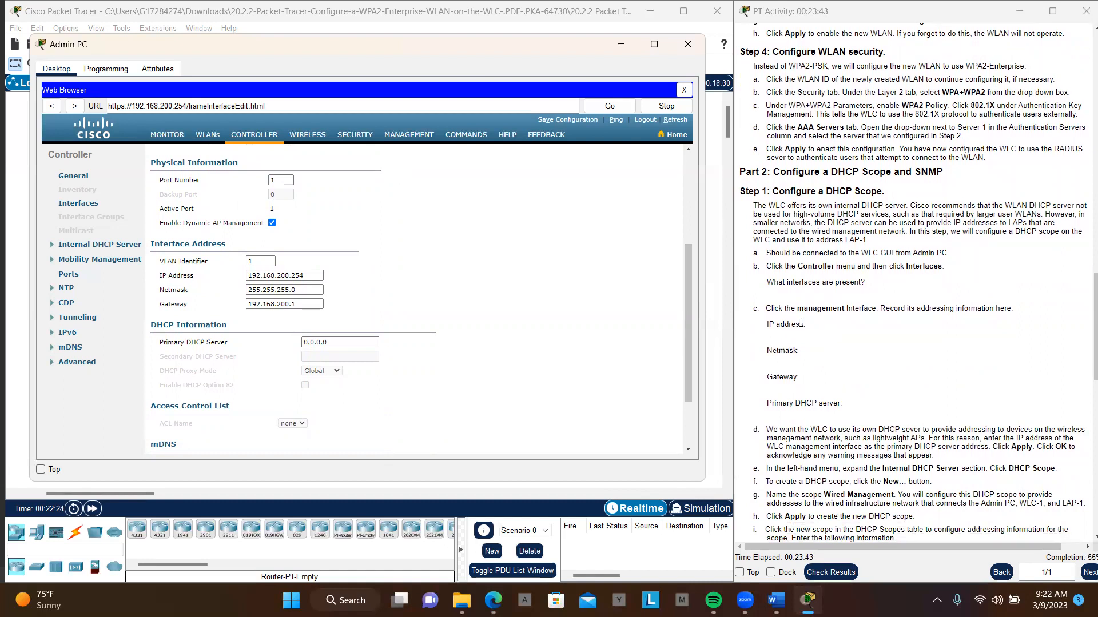
left_click_drag(304, 274, 241, 285)
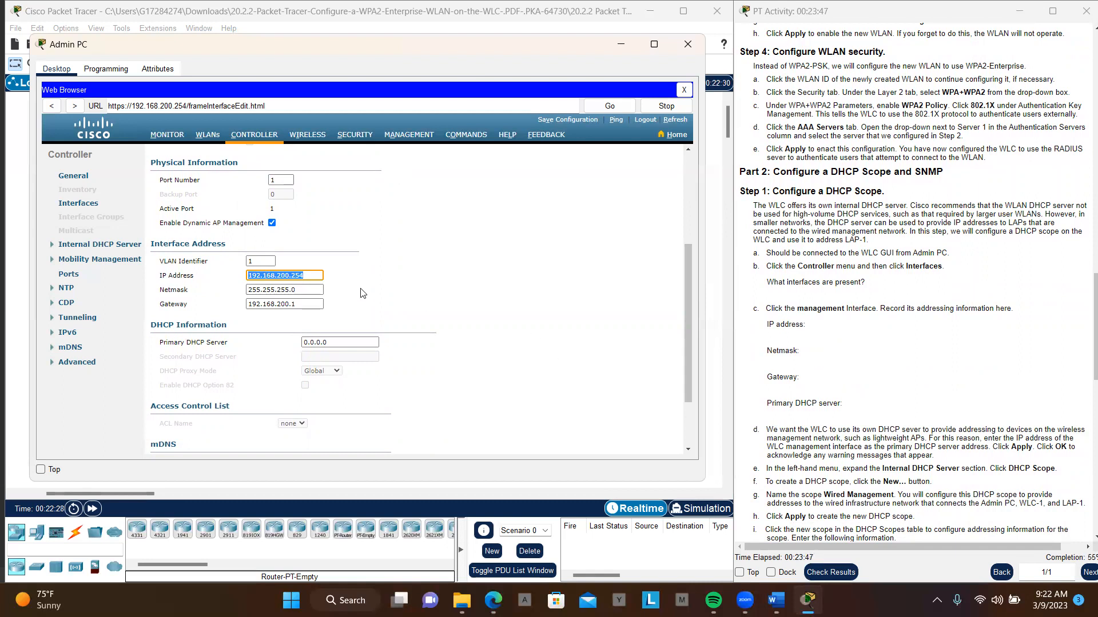
left_click_drag(308, 292, 242, 308)
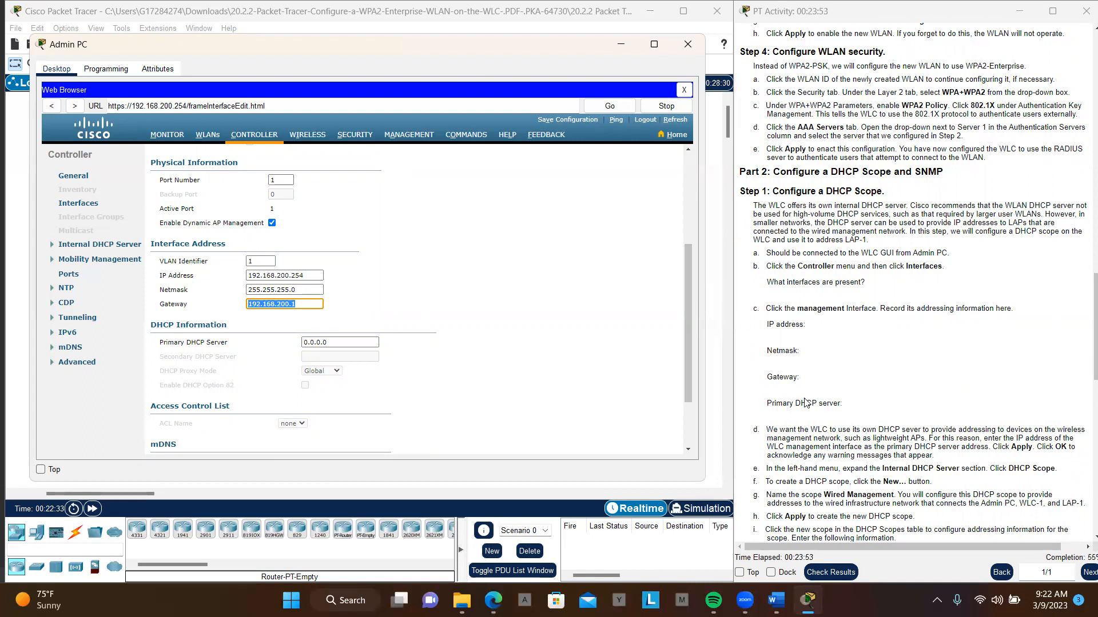
- Set the management interface's primary DHCP server to 192.168.200.254, then apply the change and accept the warnings
scroll(866, 402, "down", 3)
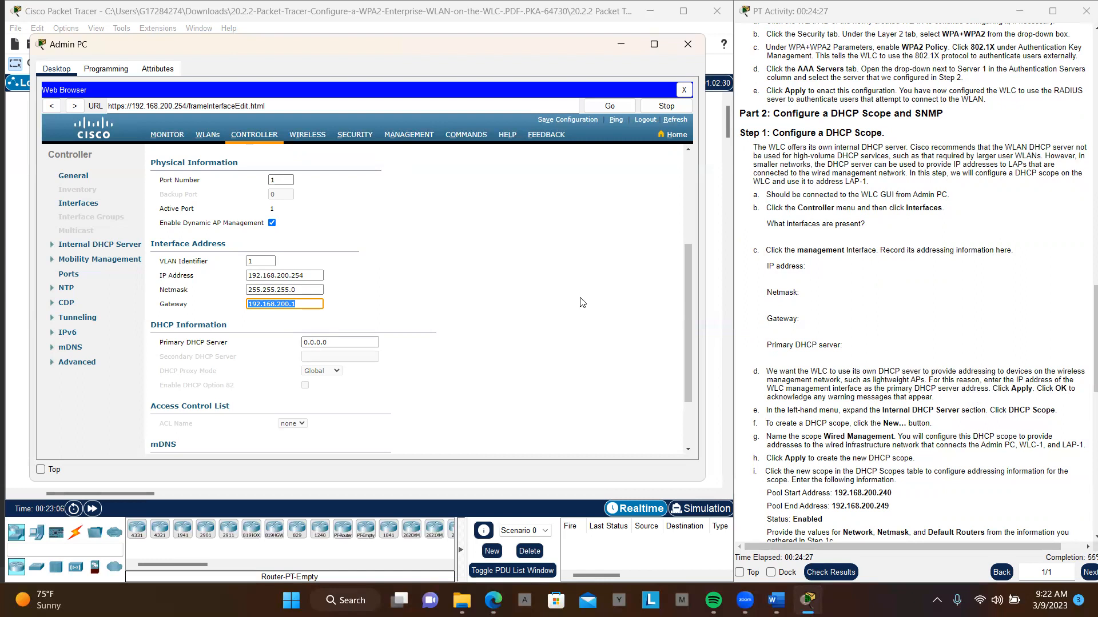
left_click_drag(323, 276, 237, 281)
key("ctrl+c")
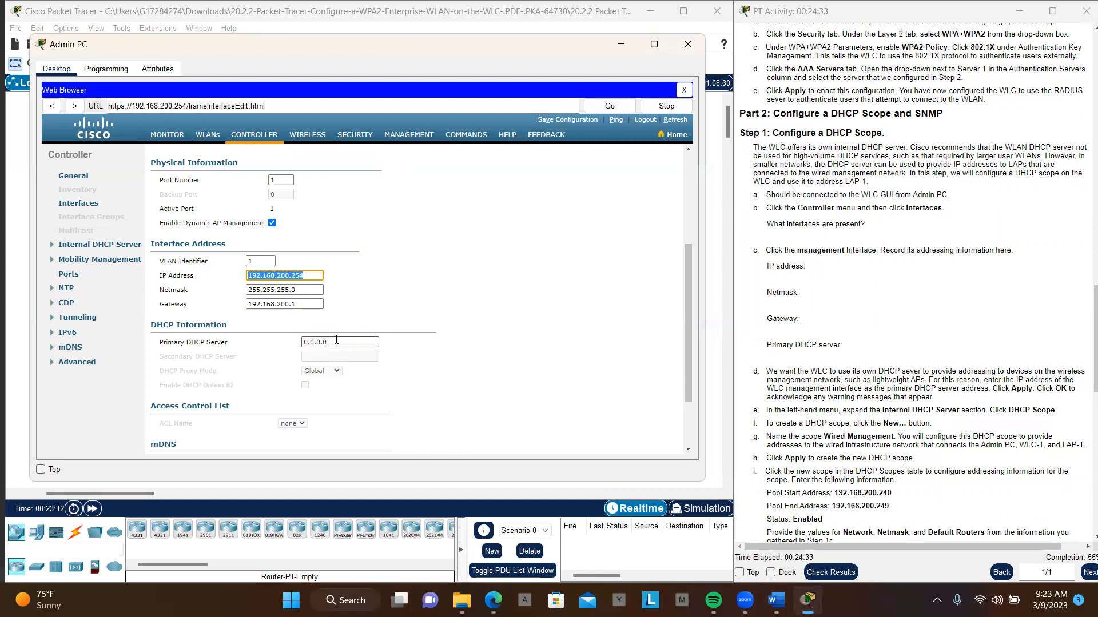
left_click_drag(337, 340, 298, 348)
key("ctrl+v")
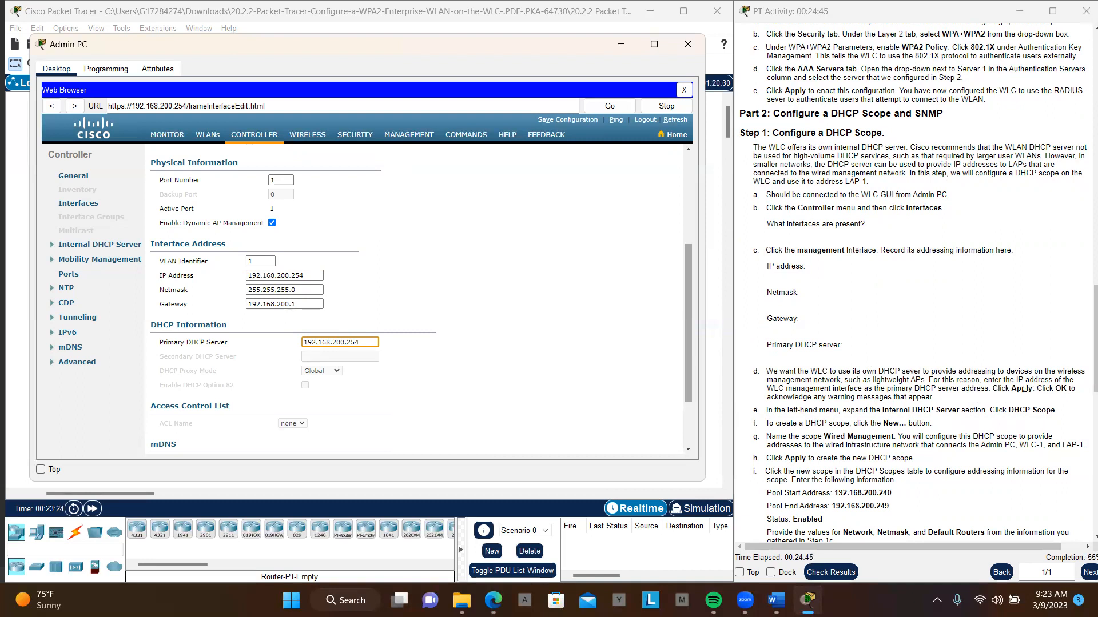
scroll(970, 357, "down", 2)
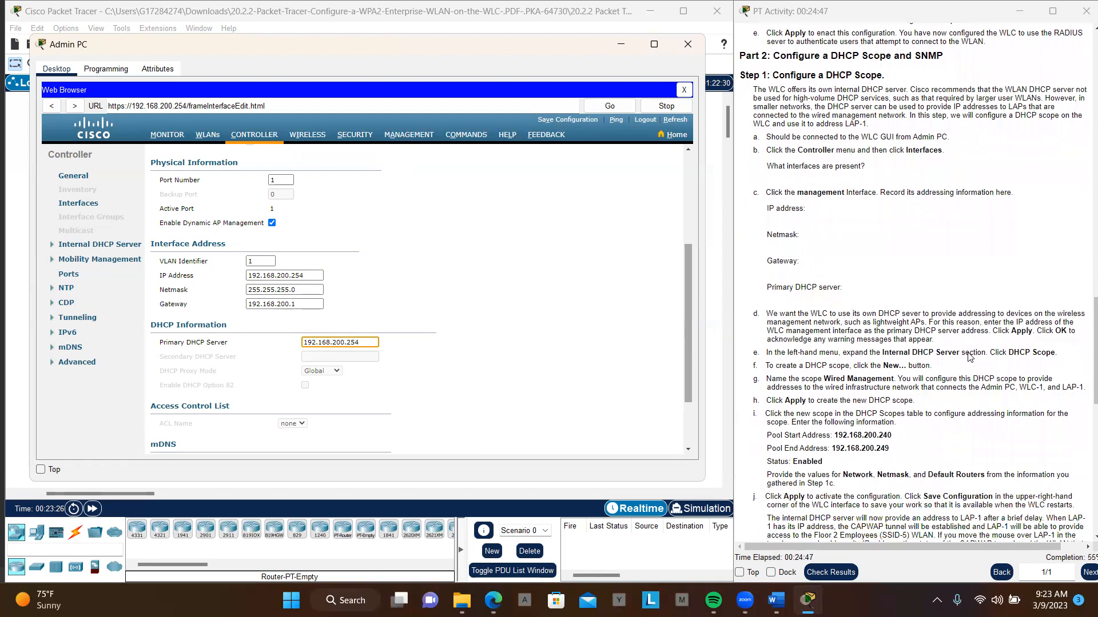
scroll(508, 235, "up", 3)
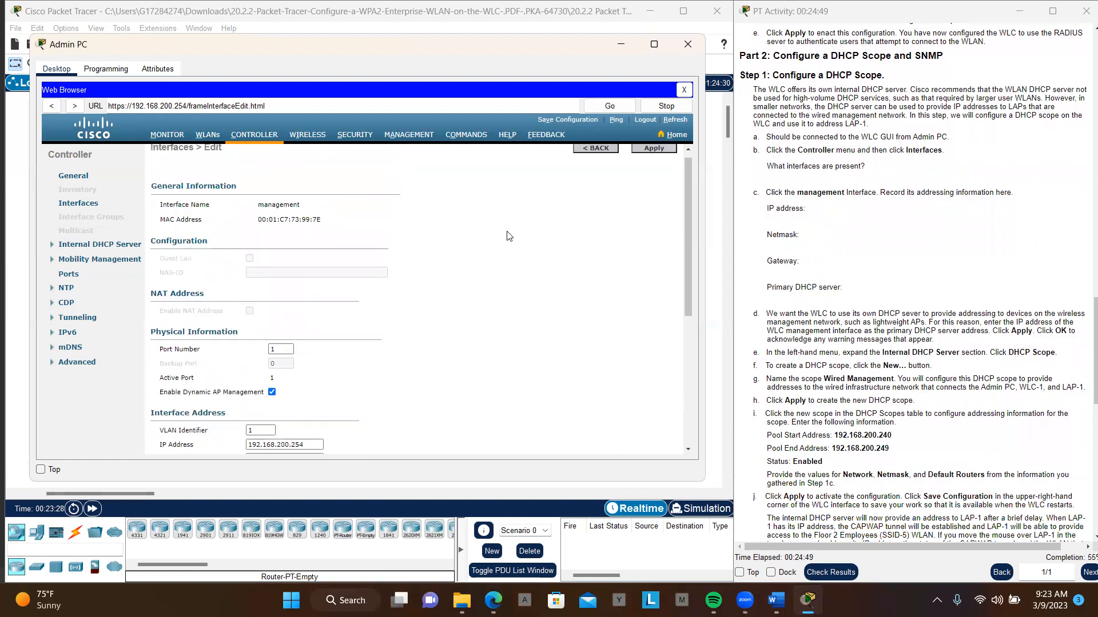
scroll(652, 172, "up", 1)
left_click(654, 156)
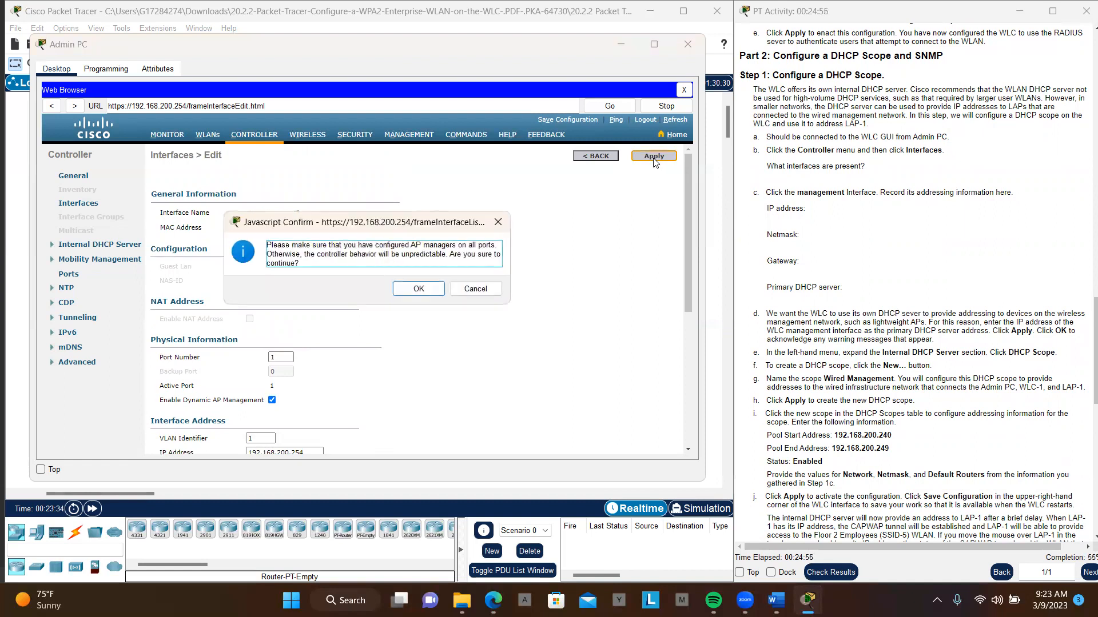
left_click(424, 291)
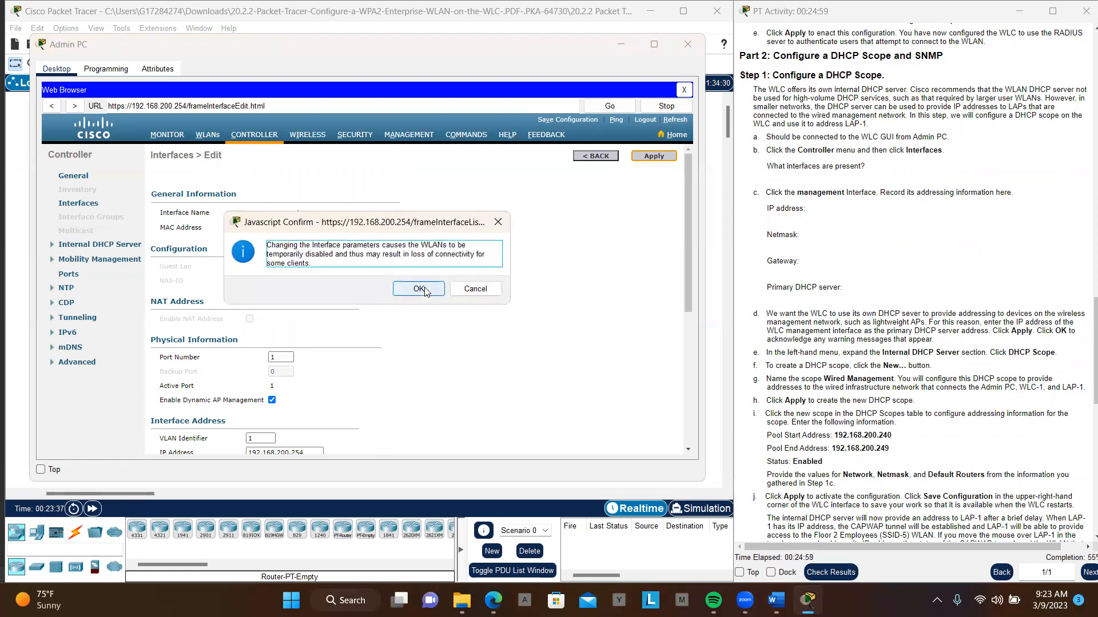
left_click(418, 289)
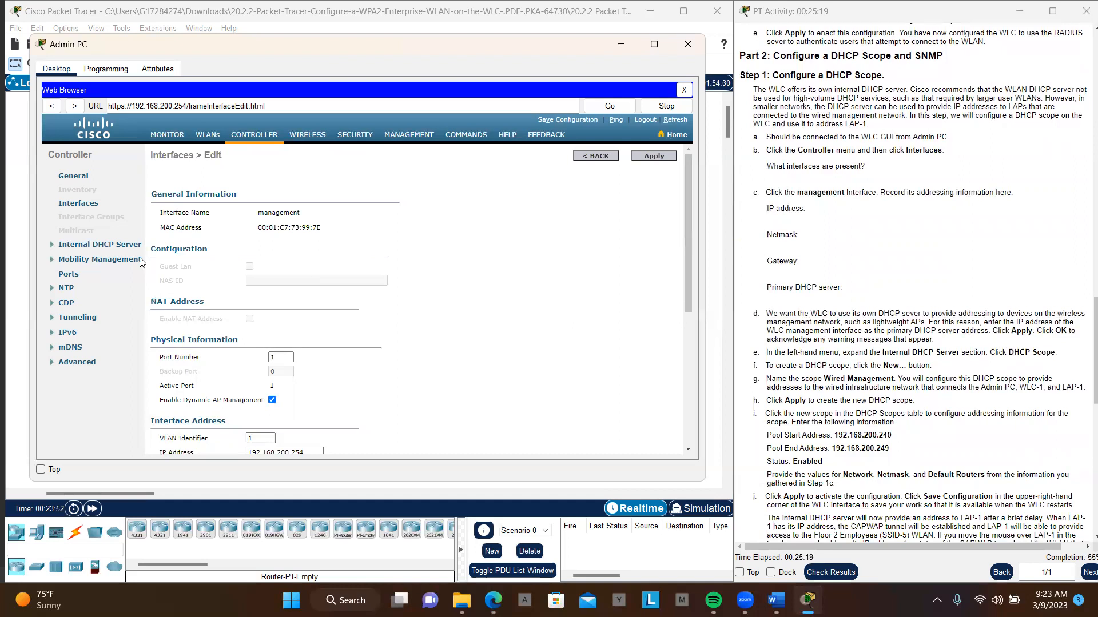
- Create a new DHCP scope named Wired Management on the controller's internal DHCP server
left_click(51, 245)
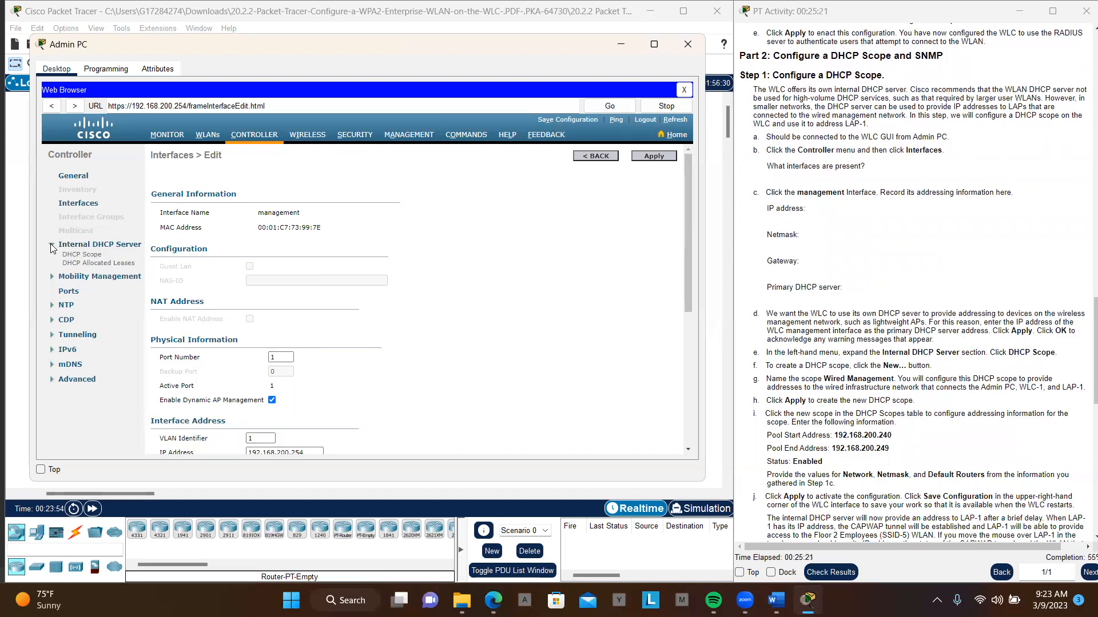
left_click(83, 255)
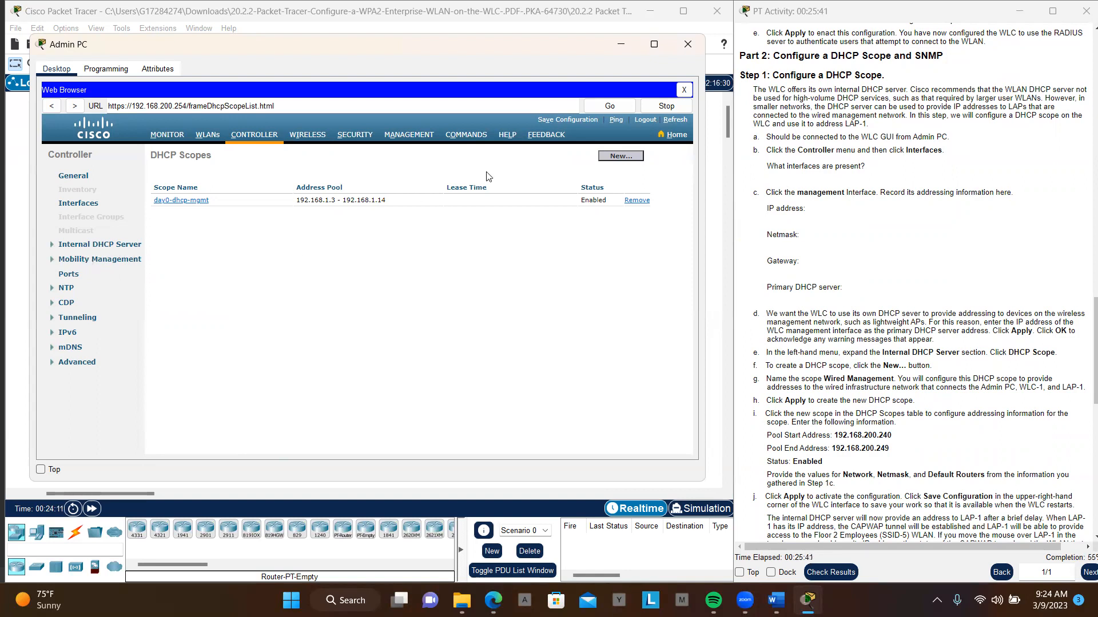
left_click(620, 156)
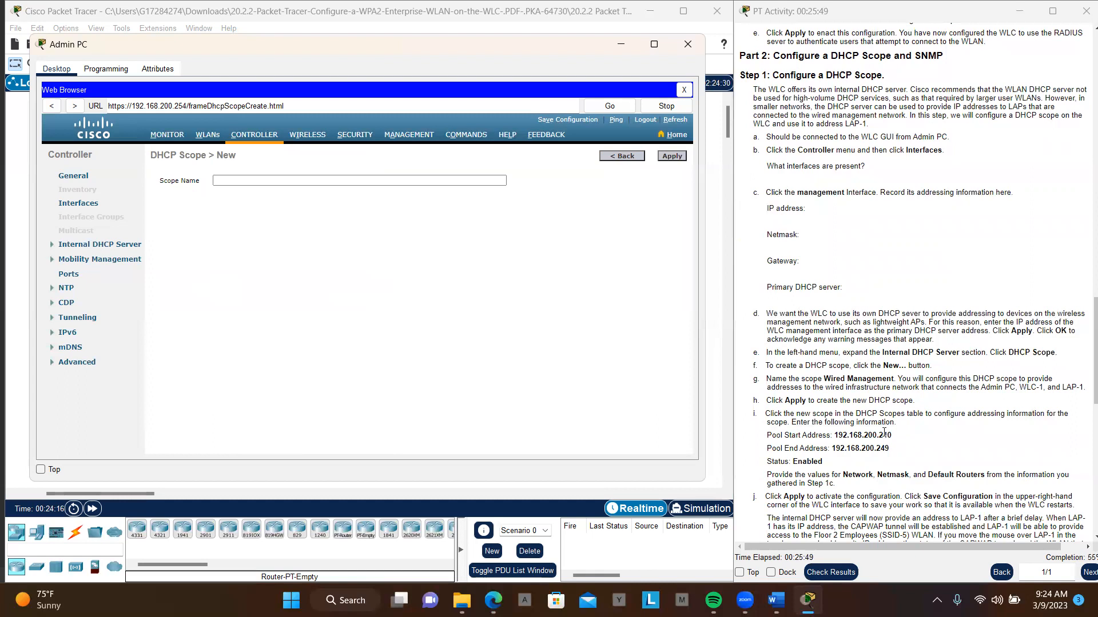
left_click_drag(822, 379, 894, 379)
key("ctrl+c")
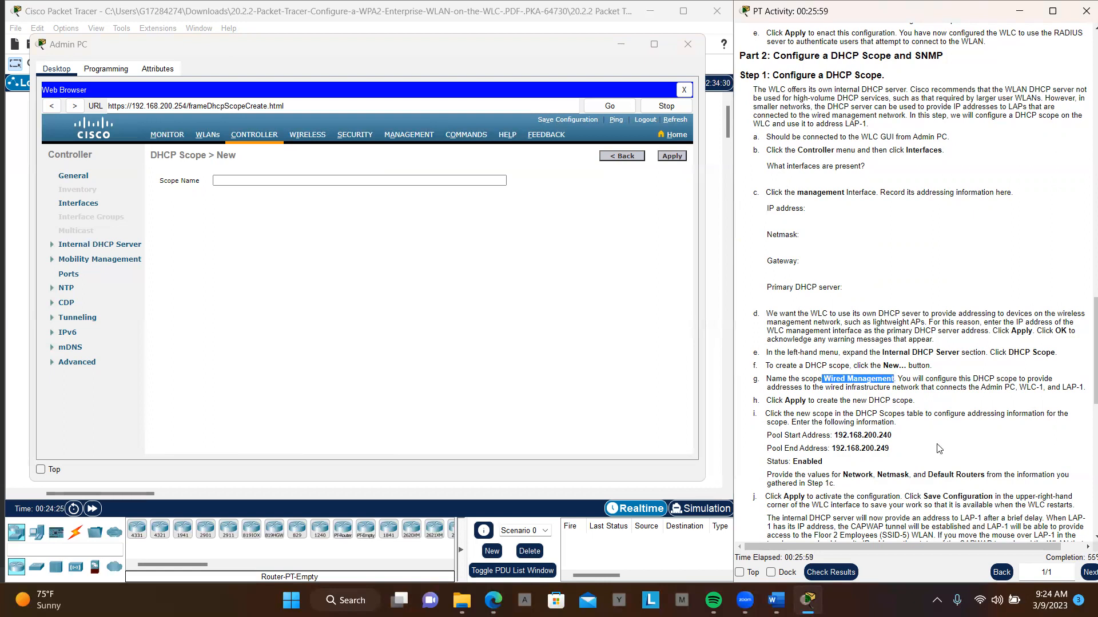
left_click(430, 182)
key("ctrl+v")
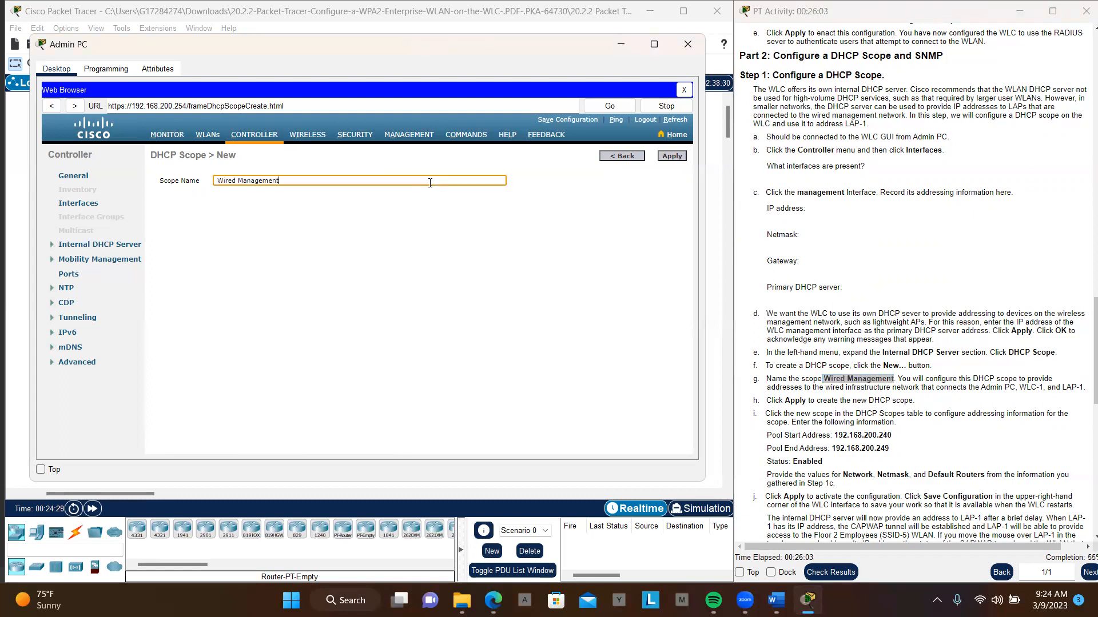
key("Home")
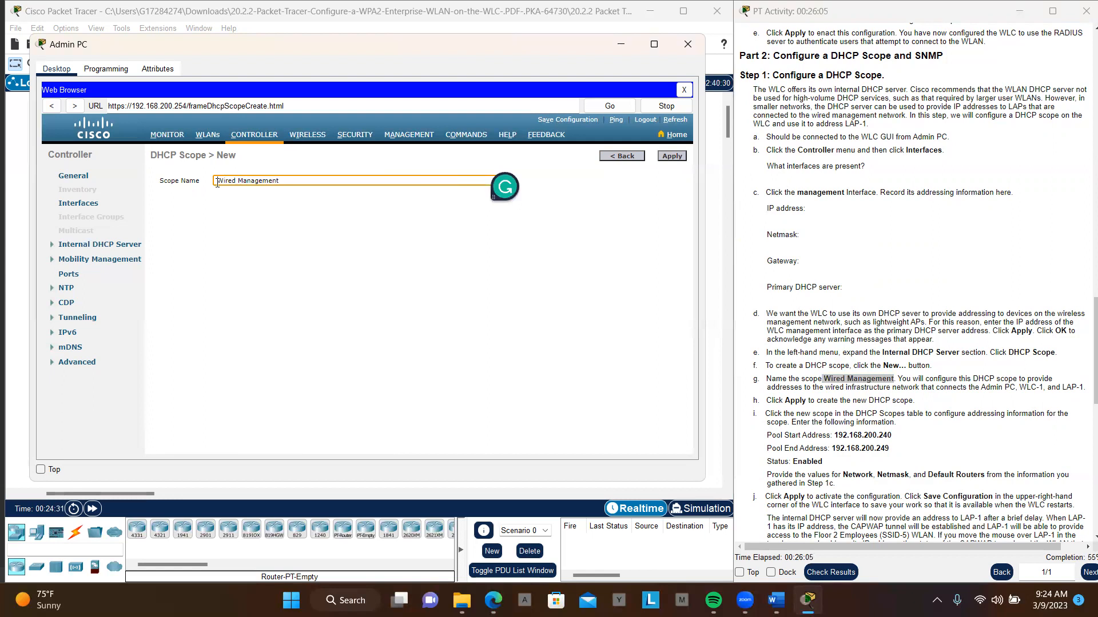
key("BackSpace")
left_click(473, 283)
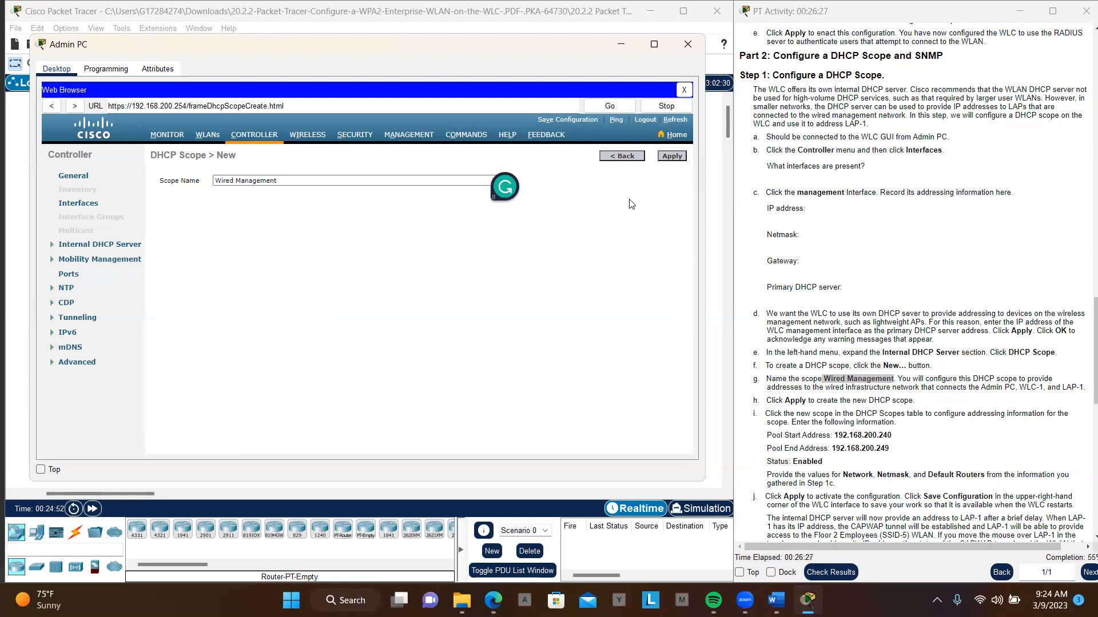
left_click(670, 157)
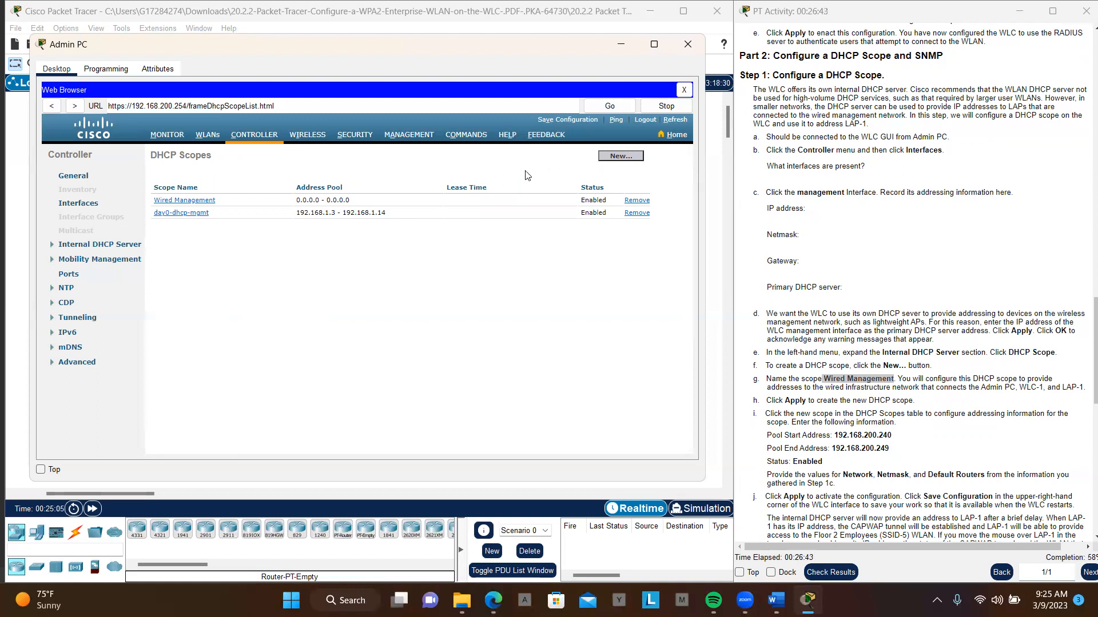
- Open the Wired Management scope for editing and set its pool start address to 192.168.200.24
left_click(181, 205)
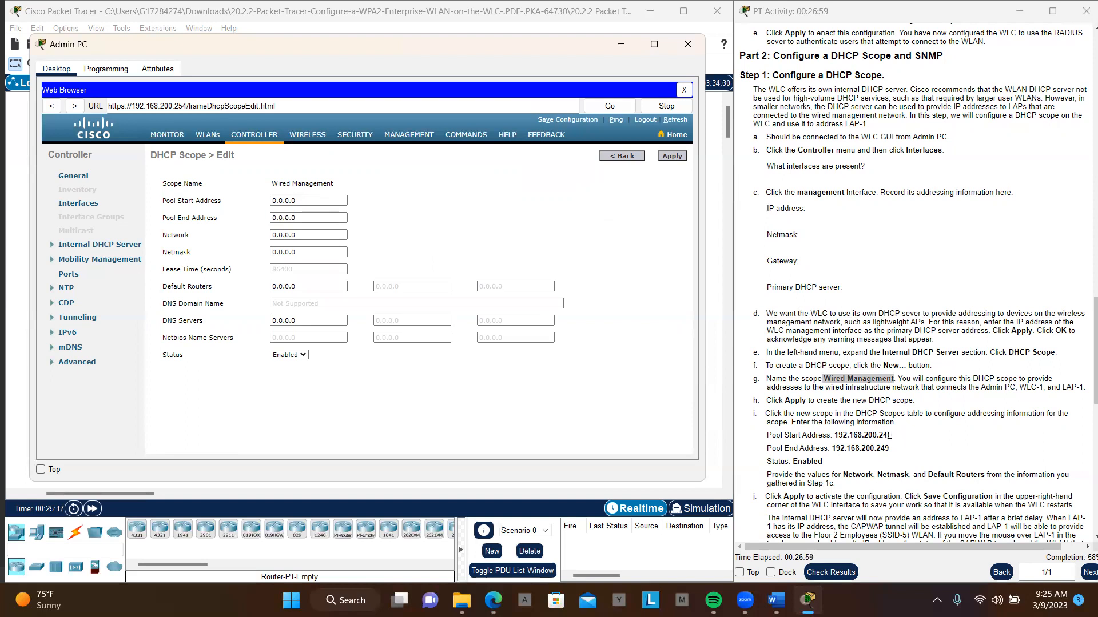
left_click_drag(890, 435, 832, 438)
key("ctrl+c")
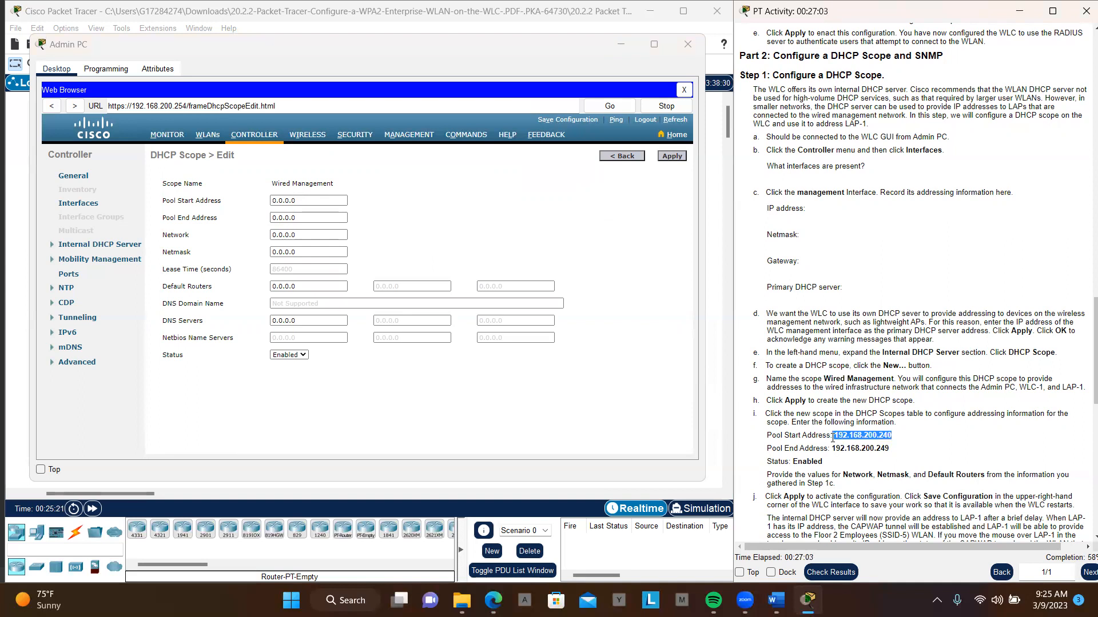
left_click_drag(312, 203, 267, 204)
key("ctrl+v")
left_click(276, 201)
key("BackSpace")
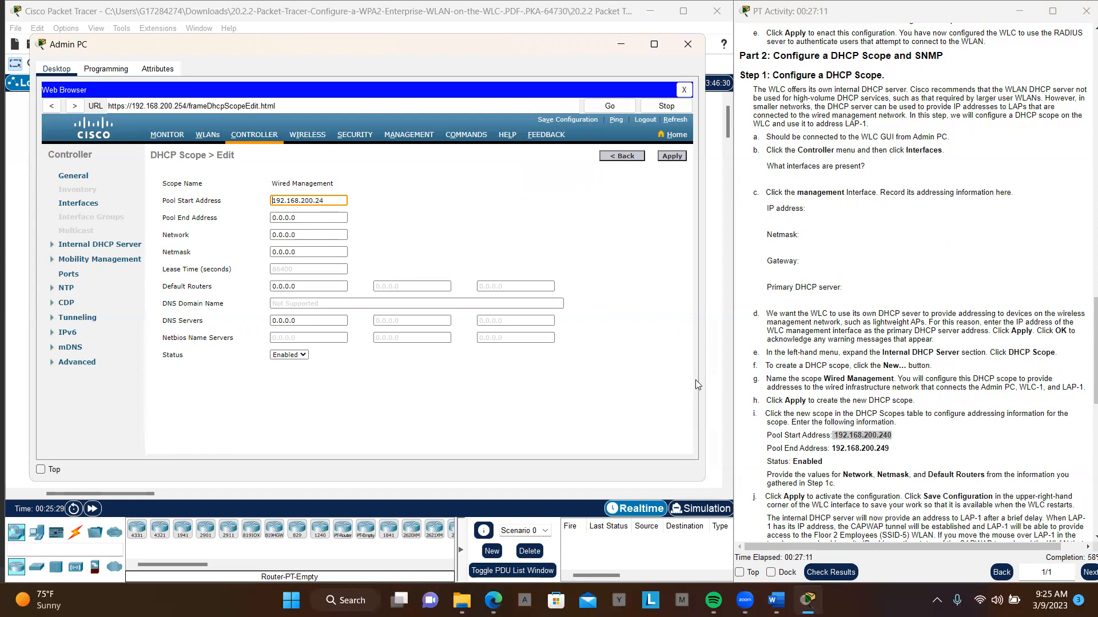
- Set the Wired Management scope's pool end address to 192.168.200.249
left_click_drag(832, 448, 891, 451)
key("ctrl+c")
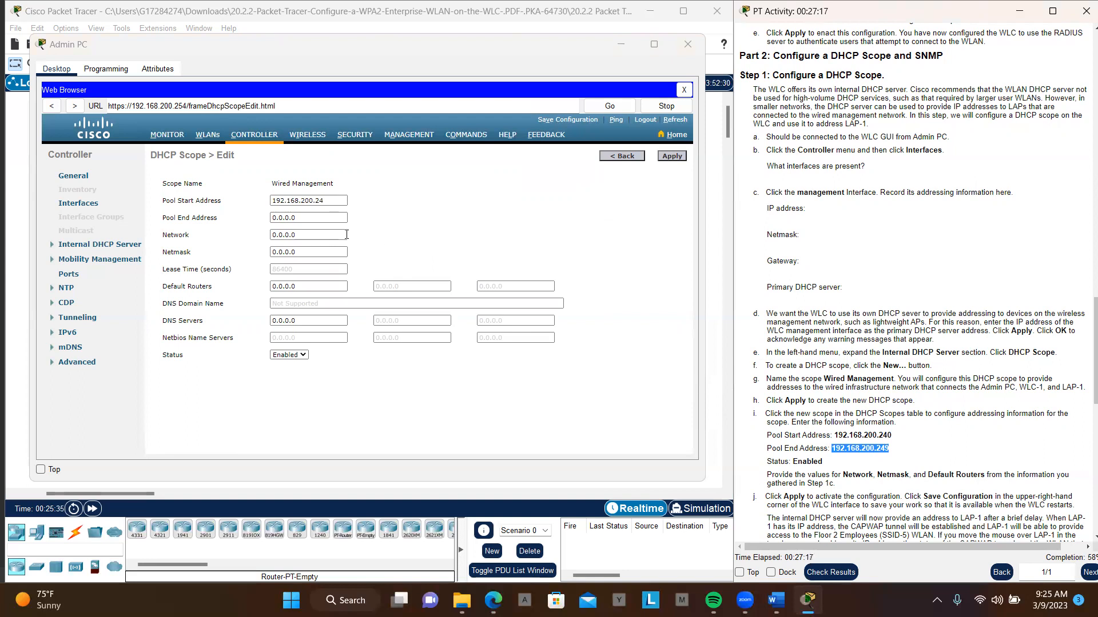
left_click_drag(340, 217, 271, 220)
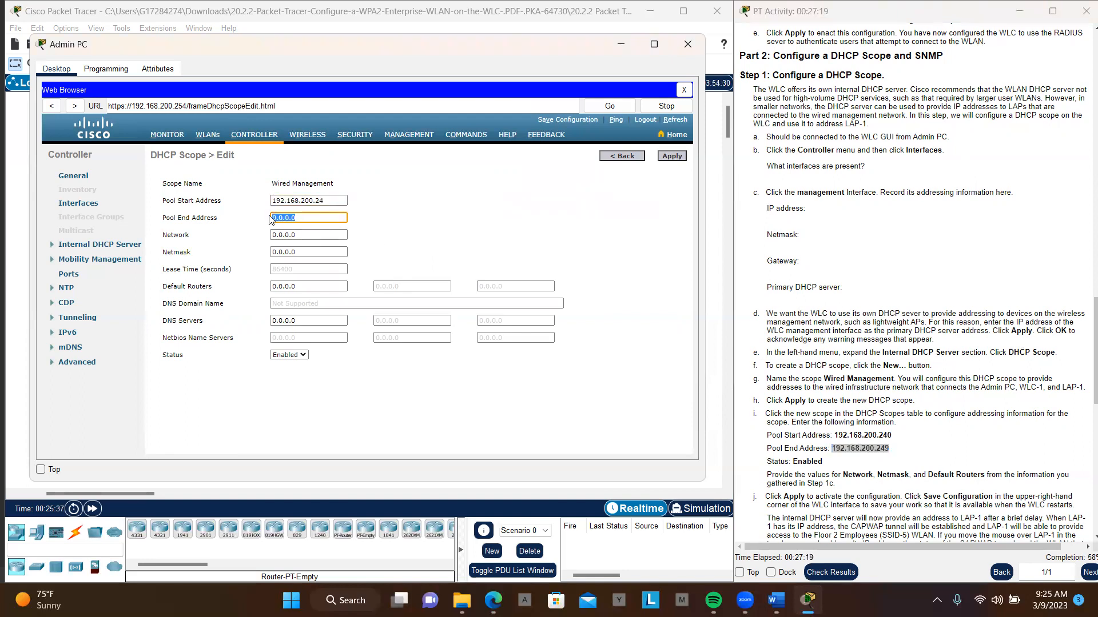
key("ctrl+v")
scroll(848, 285, "up", 5)
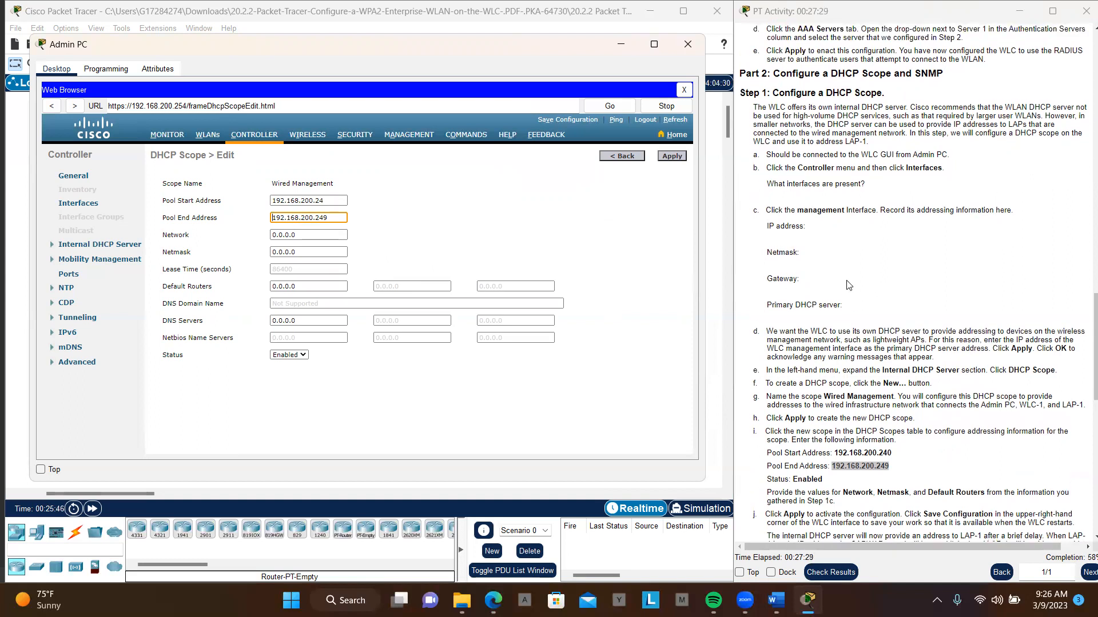
scroll(849, 285, "up", 5)
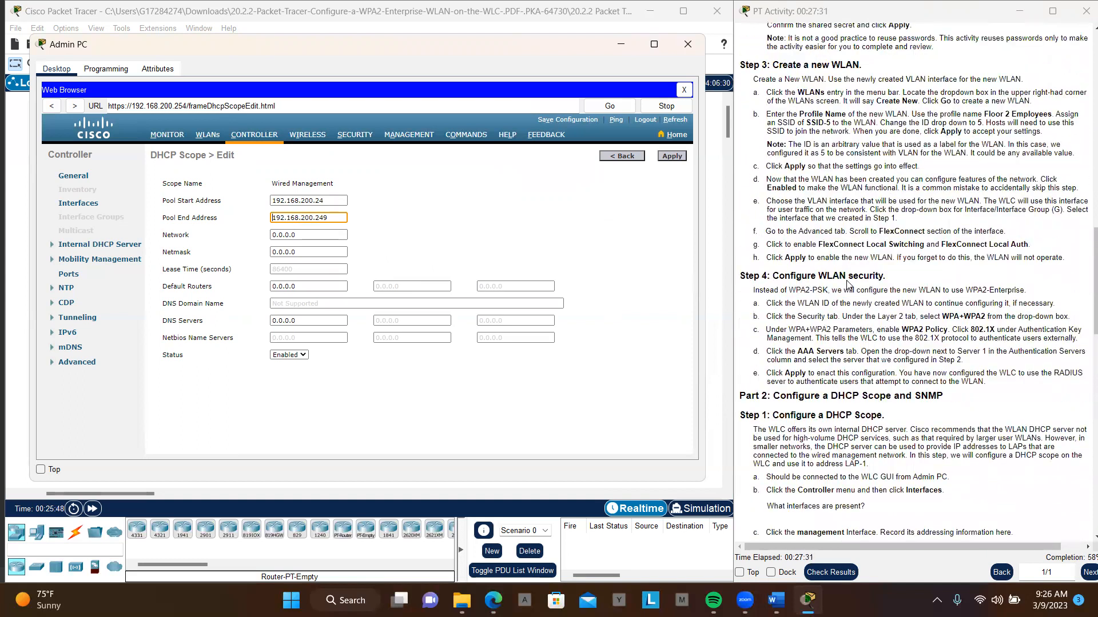
- Set the Wired Management scope's netmask to 255.255.255.0, copying the value from the activity instructions
scroll(849, 285, "up", 10)
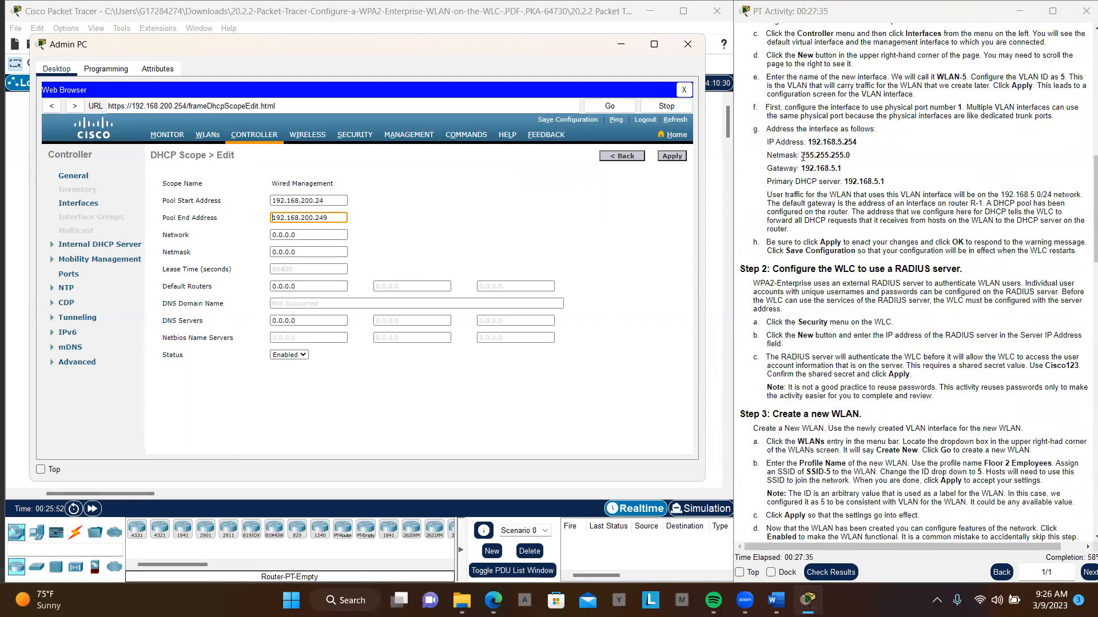
left_click_drag(802, 156, 852, 155)
key("ctrl+c")
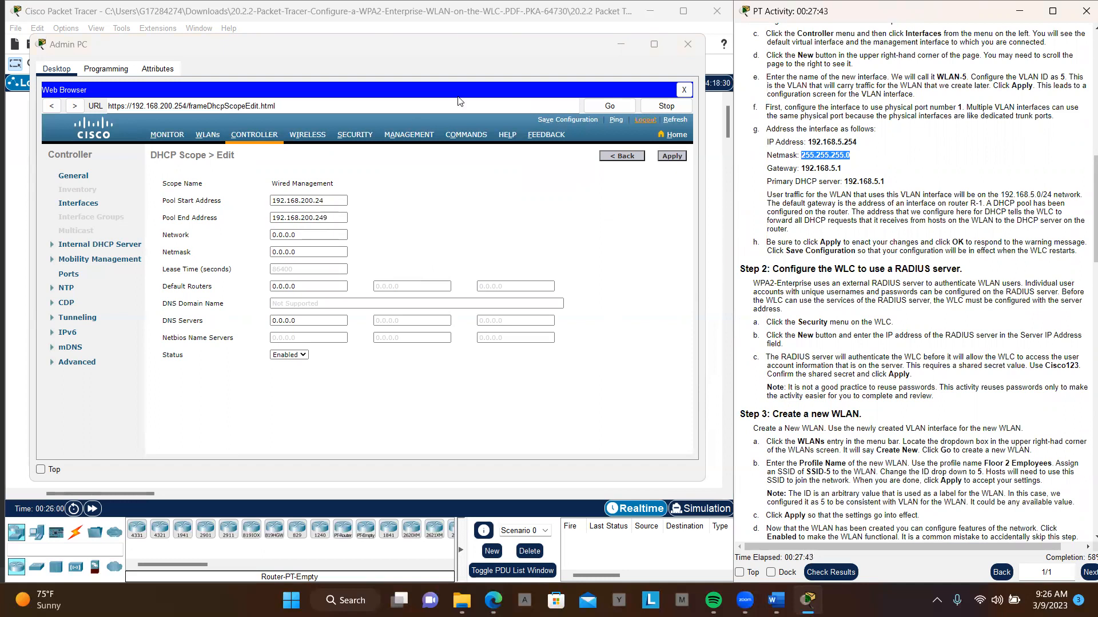
left_click(310, 233)
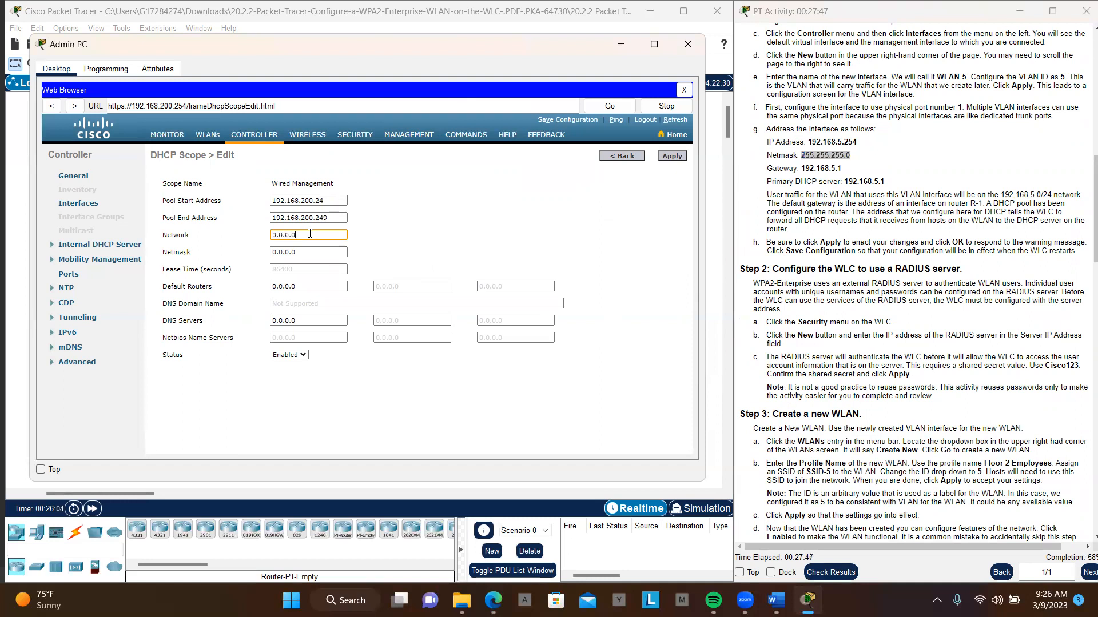
triple_click(309, 253)
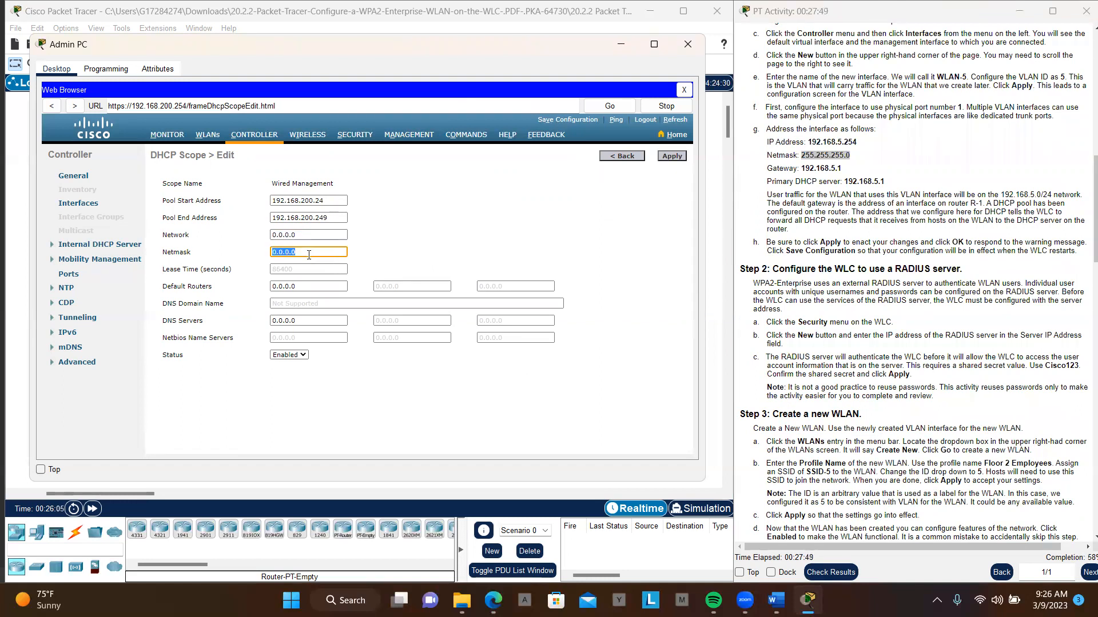
key("ctrl+v")
- Set the Wired Management scope's network to 192.168.200.0 and correct its pool start address to 192.168.200.240
left_click_drag(336, 201, 271, 205)
key("ctrl+c")
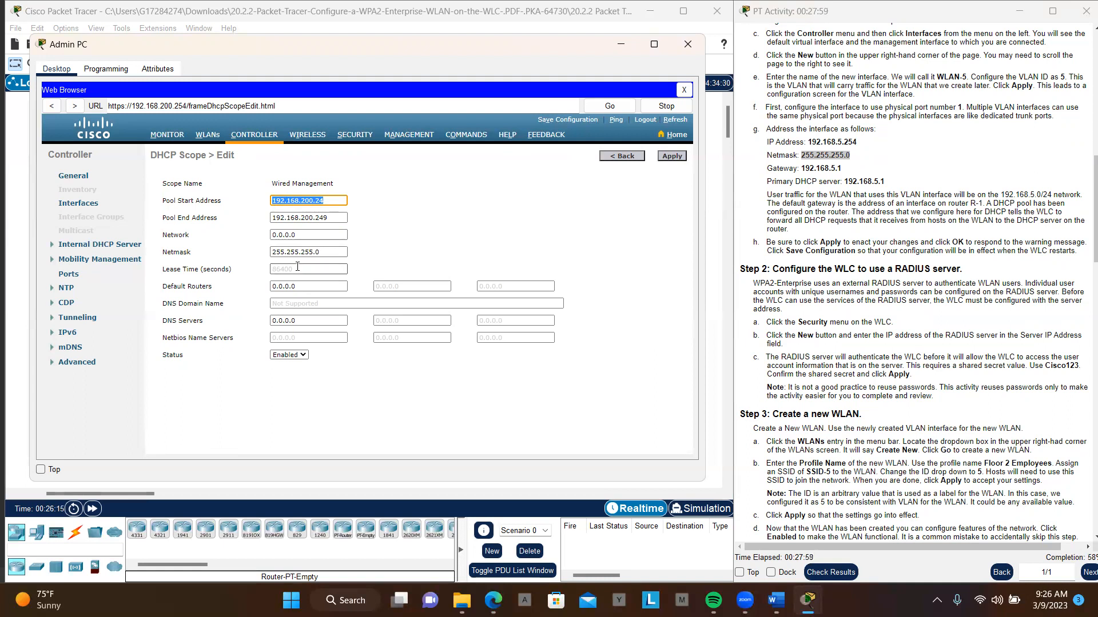
left_click_drag(301, 234, 270, 237)
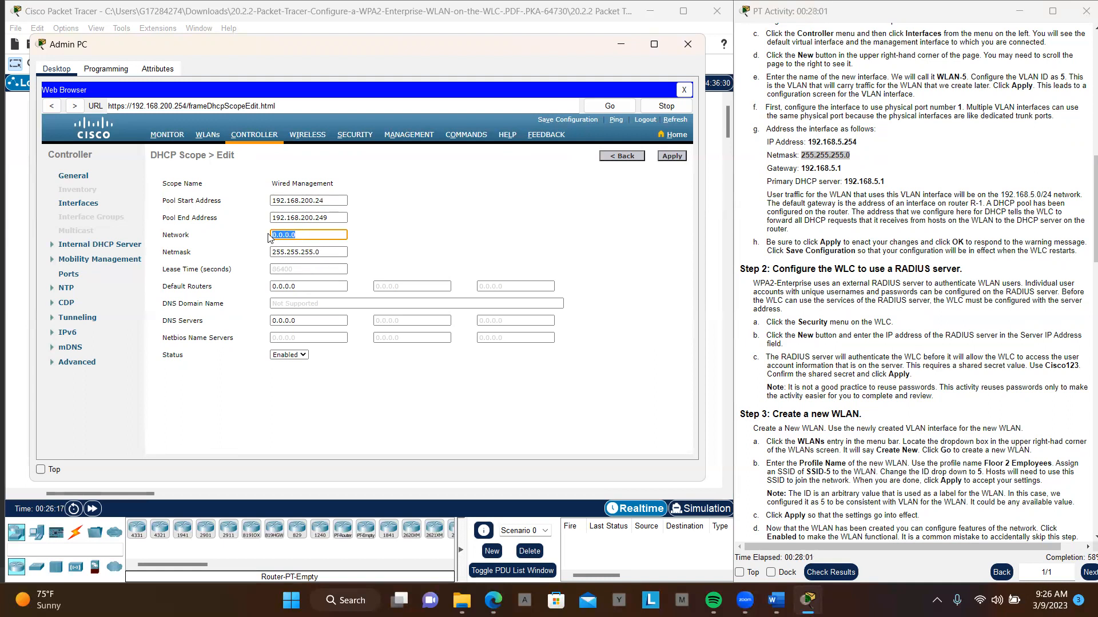
key("ctrl+v")
scroll(833, 337, "down", 20)
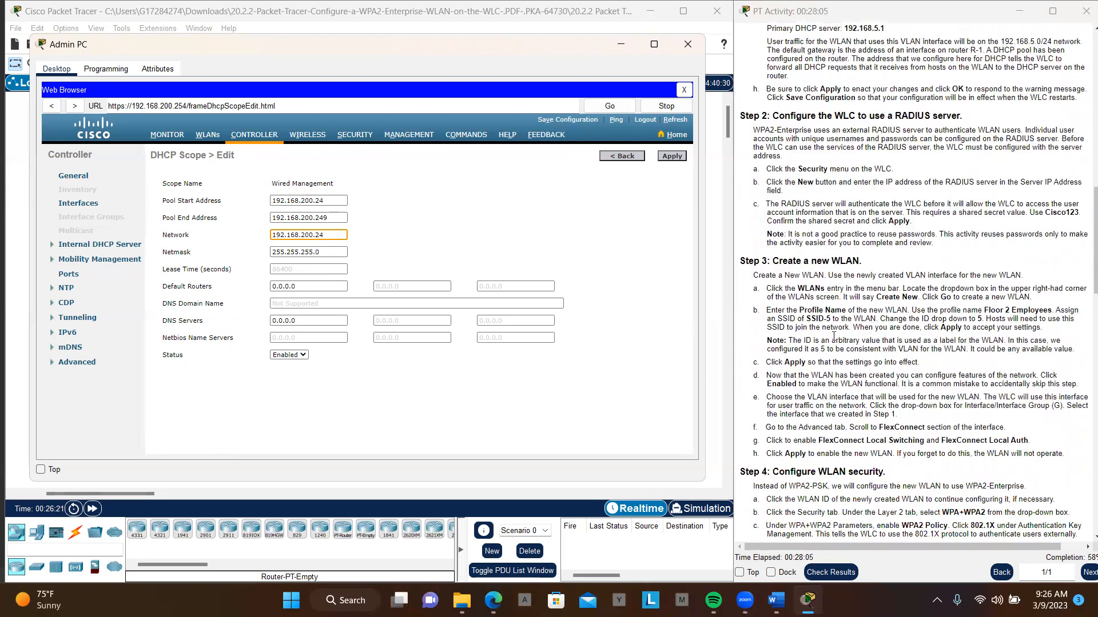
scroll(833, 336, "down", 4)
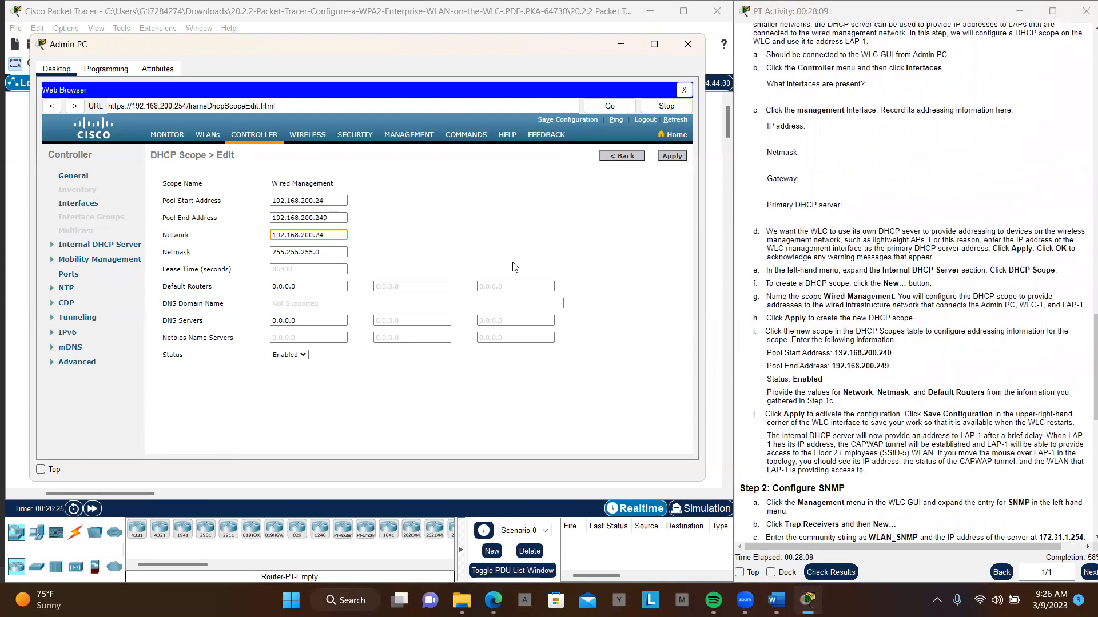
left_click(329, 202)
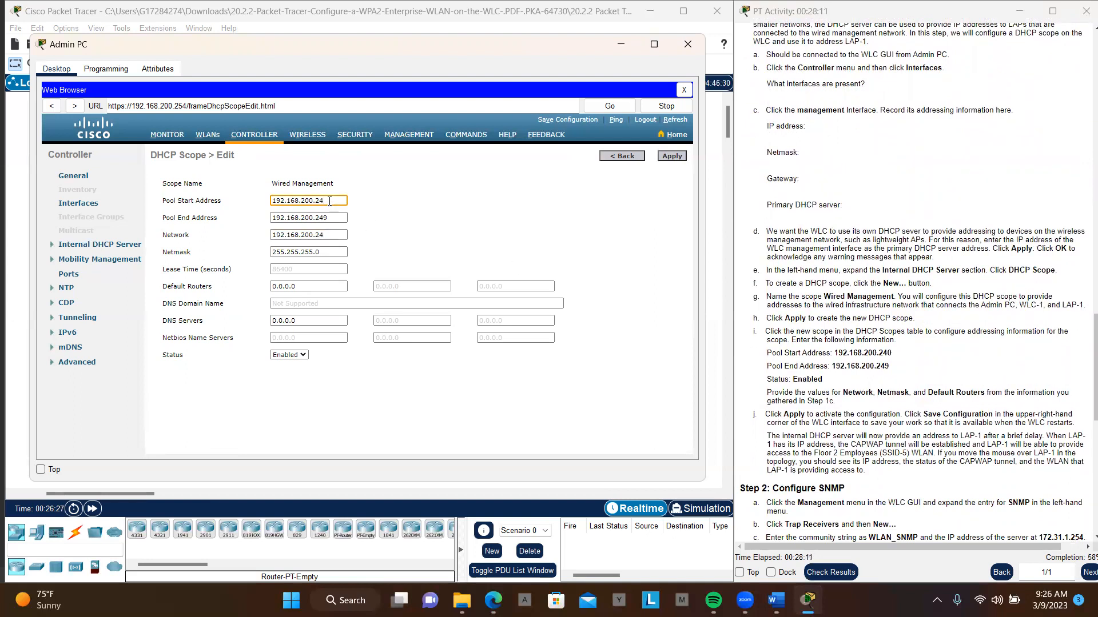
type("0")
left_click(324, 235)
key("BackSpace")
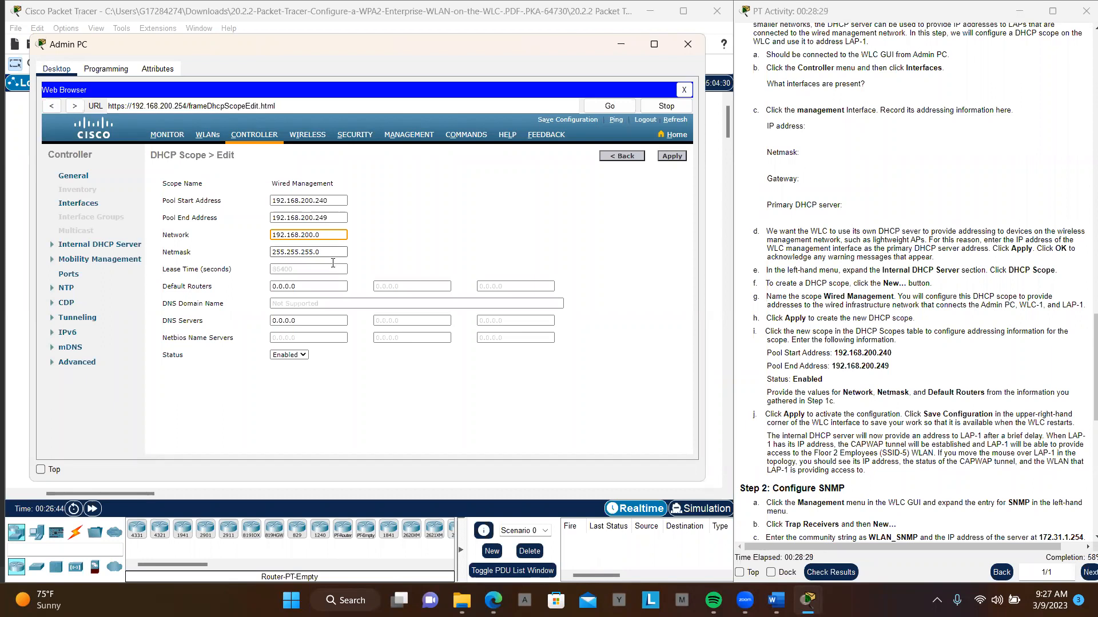
- Set the first default router of the Wired Management scope to 192.168.200.1
left_click(311, 284)
double_click(311, 285)
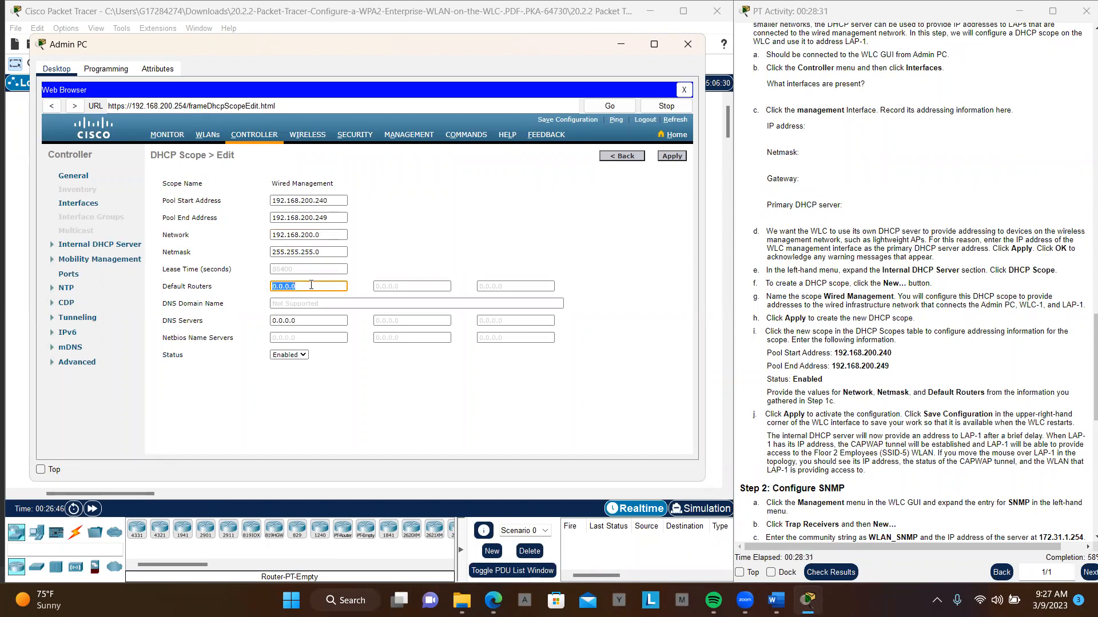
type("192.168.200.24")
key("BackSpace")
key("BackSpace")
type("1")
- Check the scope's network, netmask and default router entries against the DHCP scope instructions
scroll(903, 329, "down", 2)
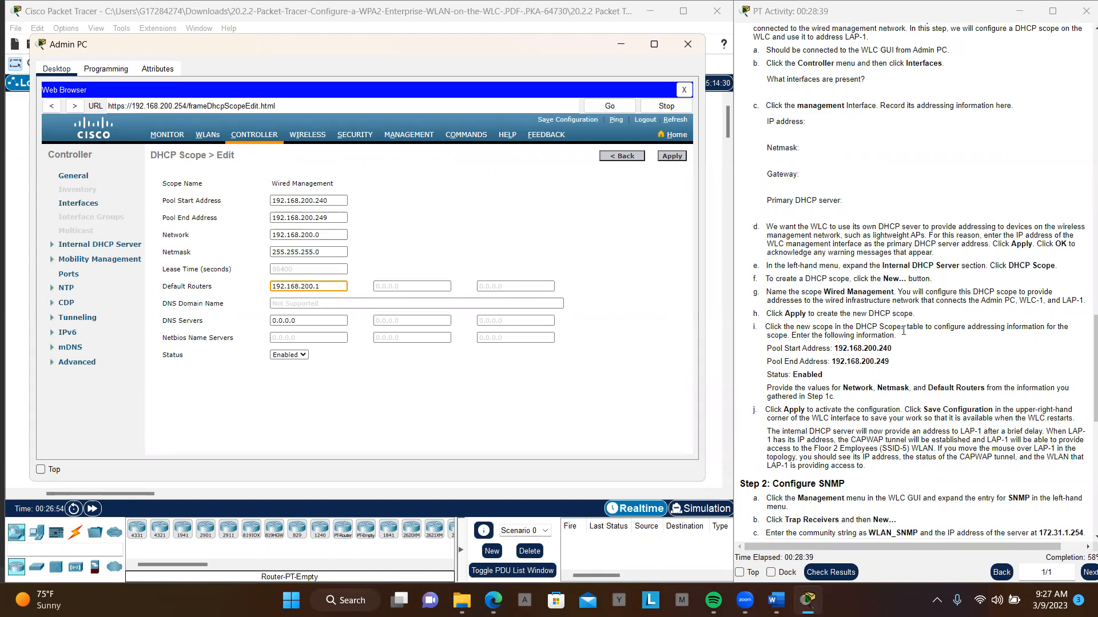
scroll(903, 330, "down", 2)
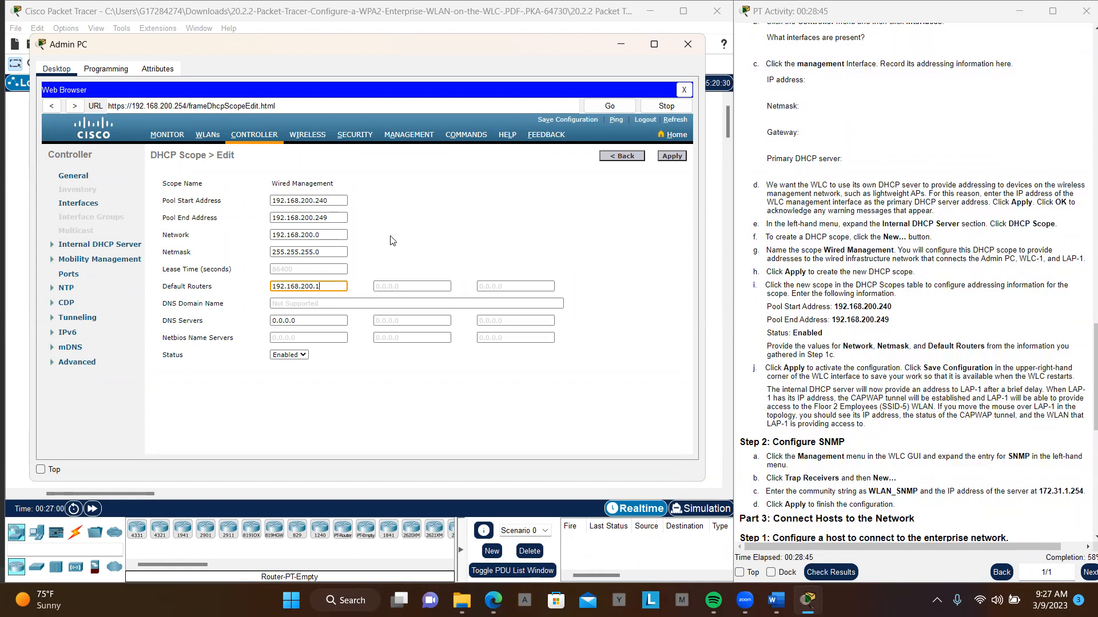
left_click_drag(337, 233, 270, 235)
left_click_drag(343, 286, 267, 292)
left_click(446, 247)
left_click(273, 253)
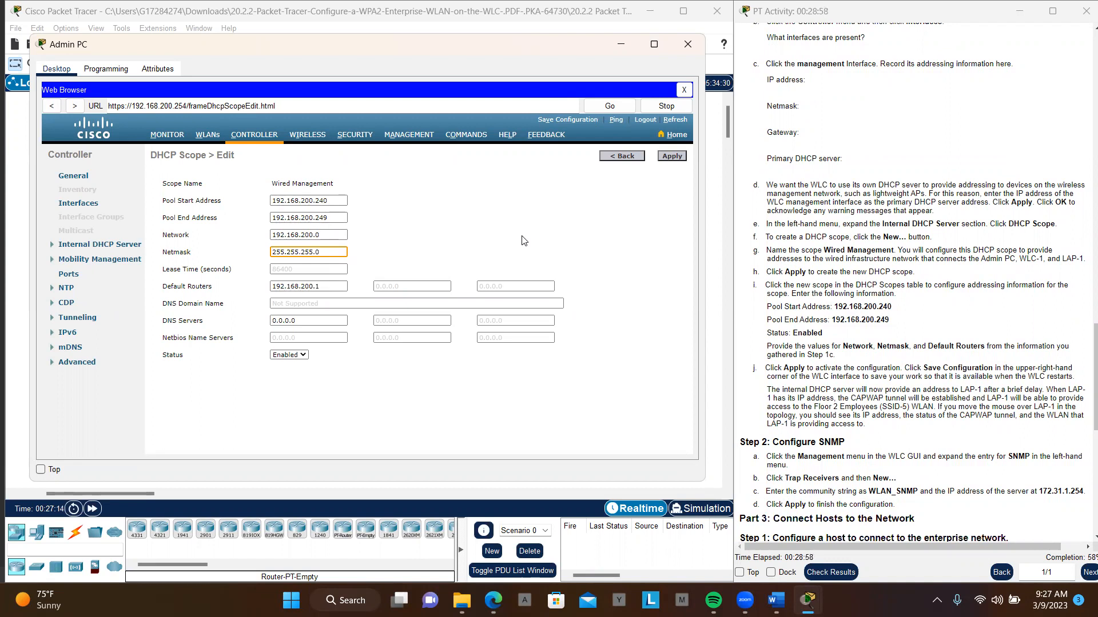
left_click(273, 284)
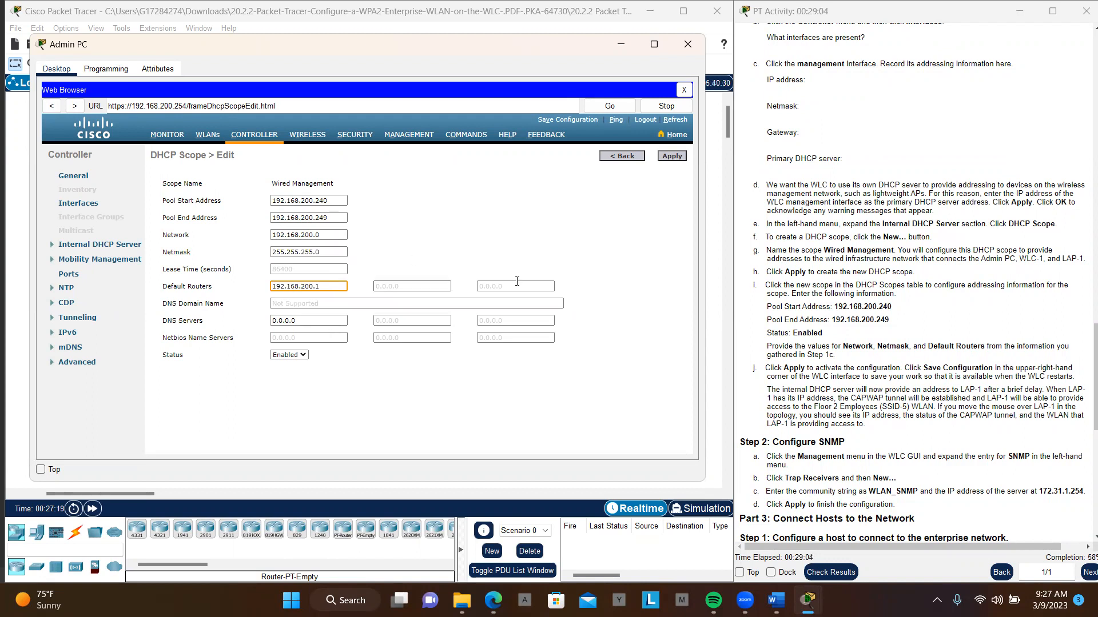
scroll(827, 348, "down", 3)
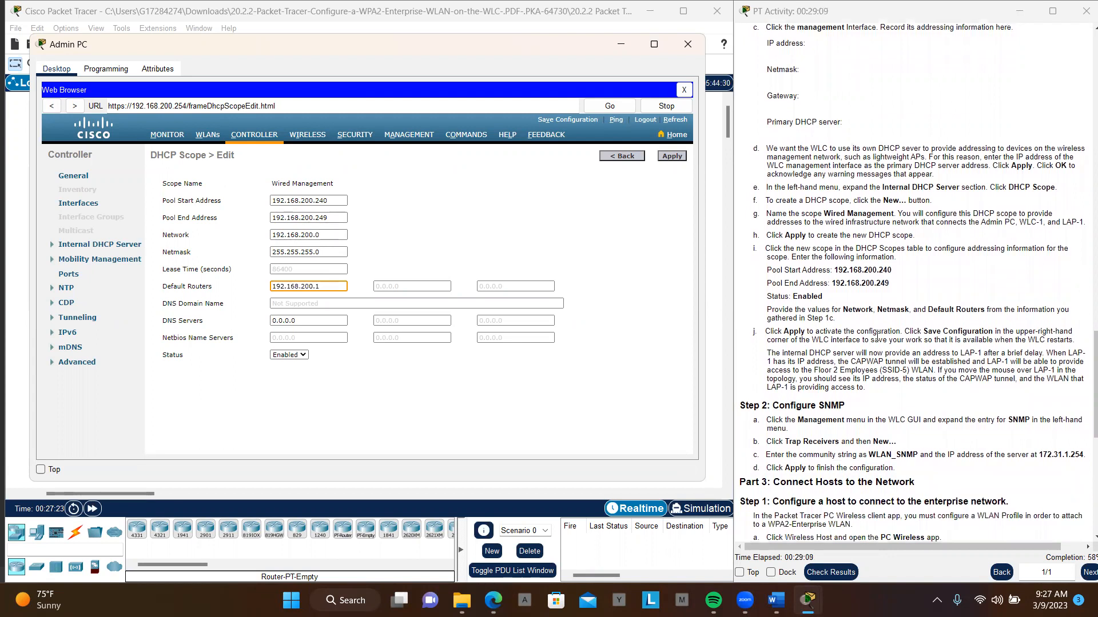
- Apply the Wired Management scope settings and save the controller configuration to flash
left_click(673, 164)
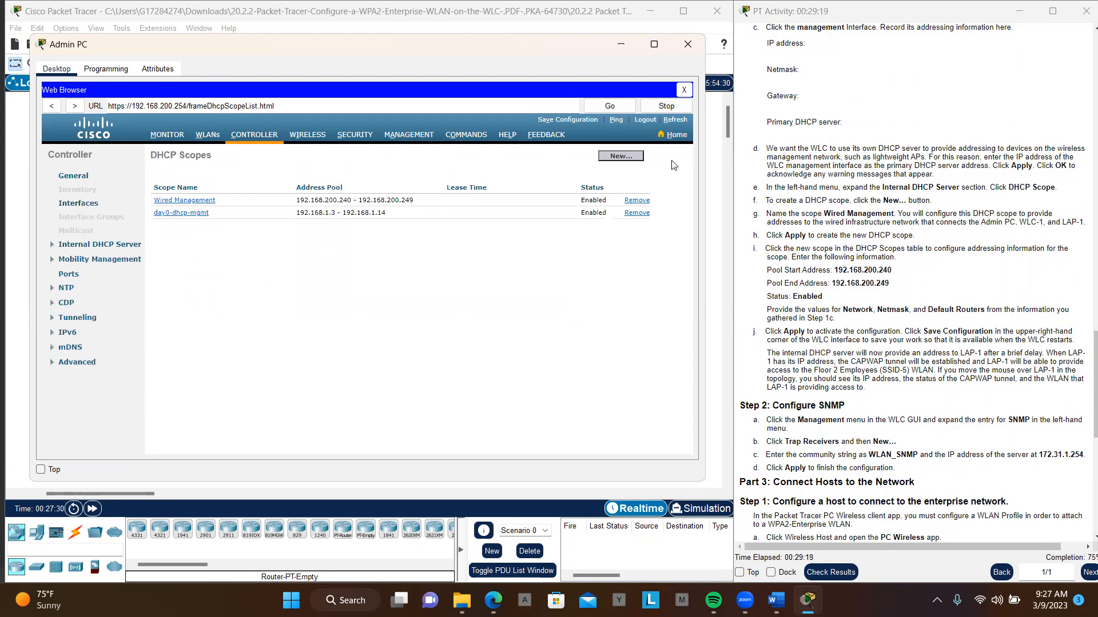
left_click(564, 121)
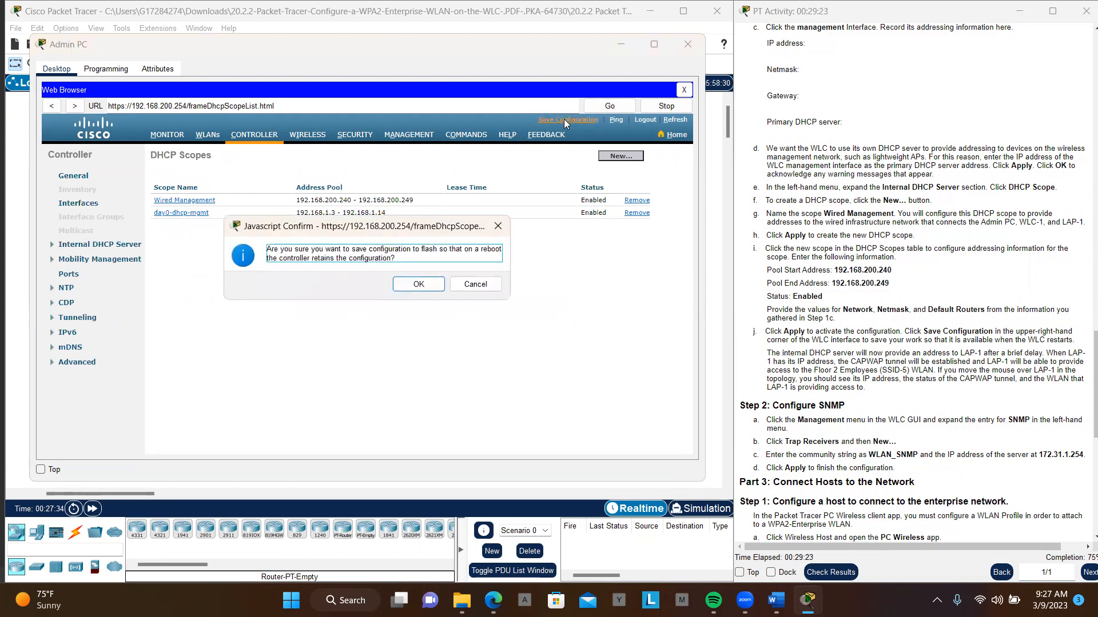
left_click(418, 286)
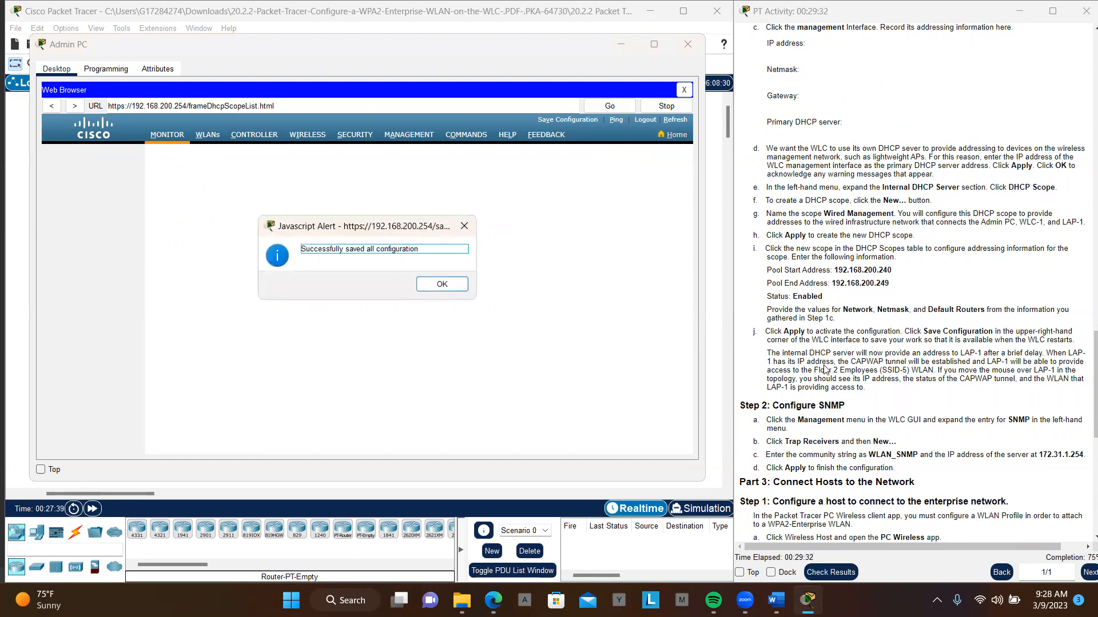
left_click(445, 288)
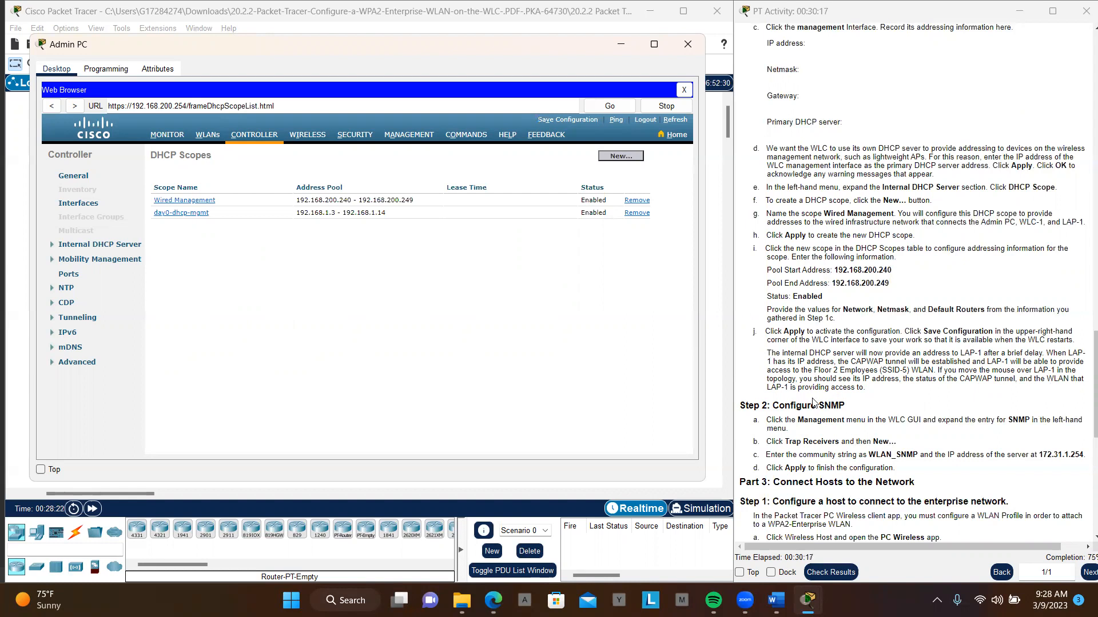
- Open the SNMP trap receivers page in the controller's management settings
scroll(880, 403, "down", 2)
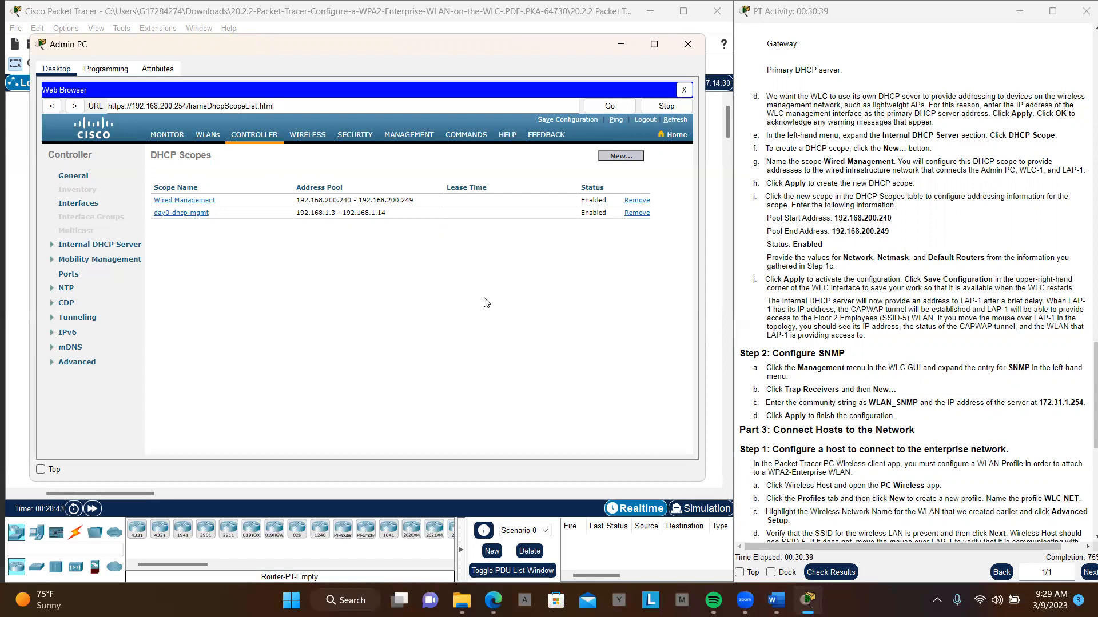
left_click(398, 138)
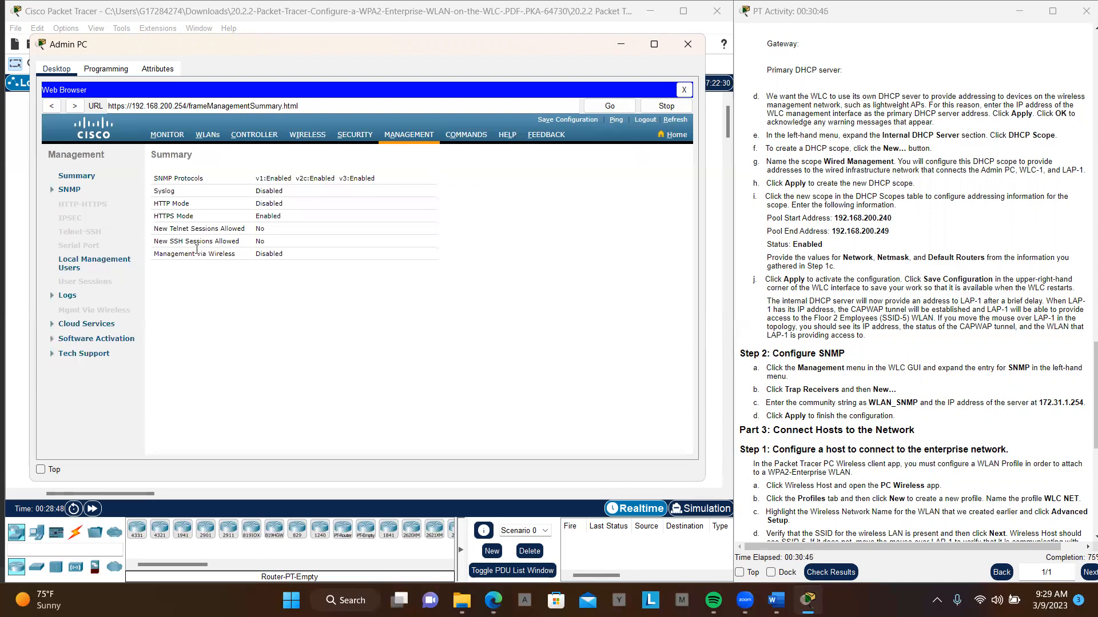
left_click(69, 192)
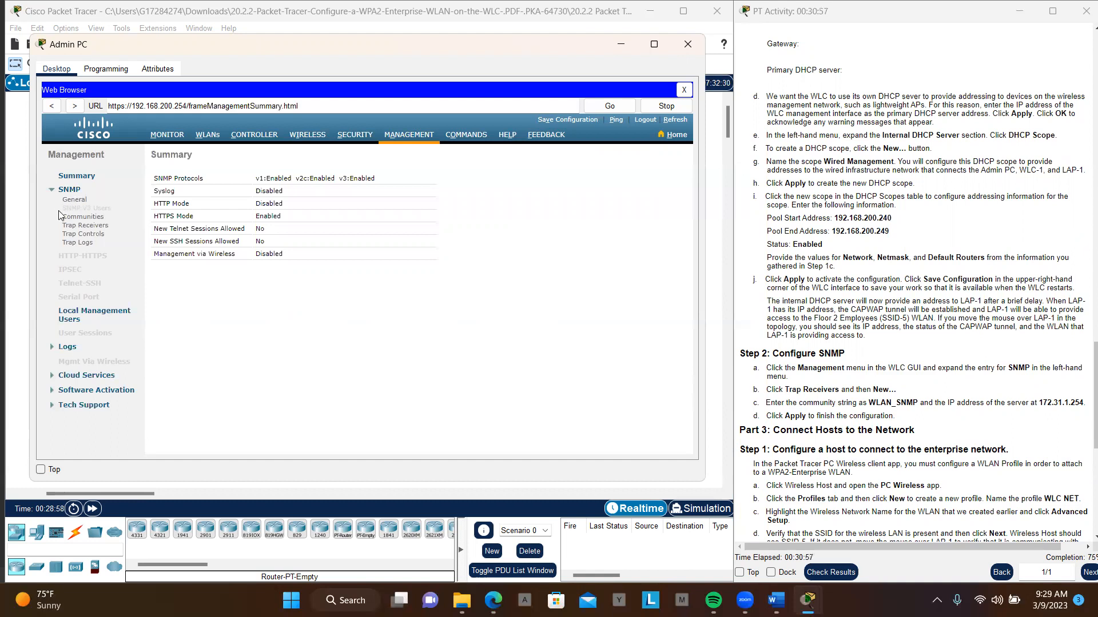
left_click(86, 226)
- Create a new SNMP trap receiver with the community name WLAN_SNMP copied from the instructions
left_click(871, 403)
left_click_drag(869, 403, 917, 402)
key("ctrl+c")
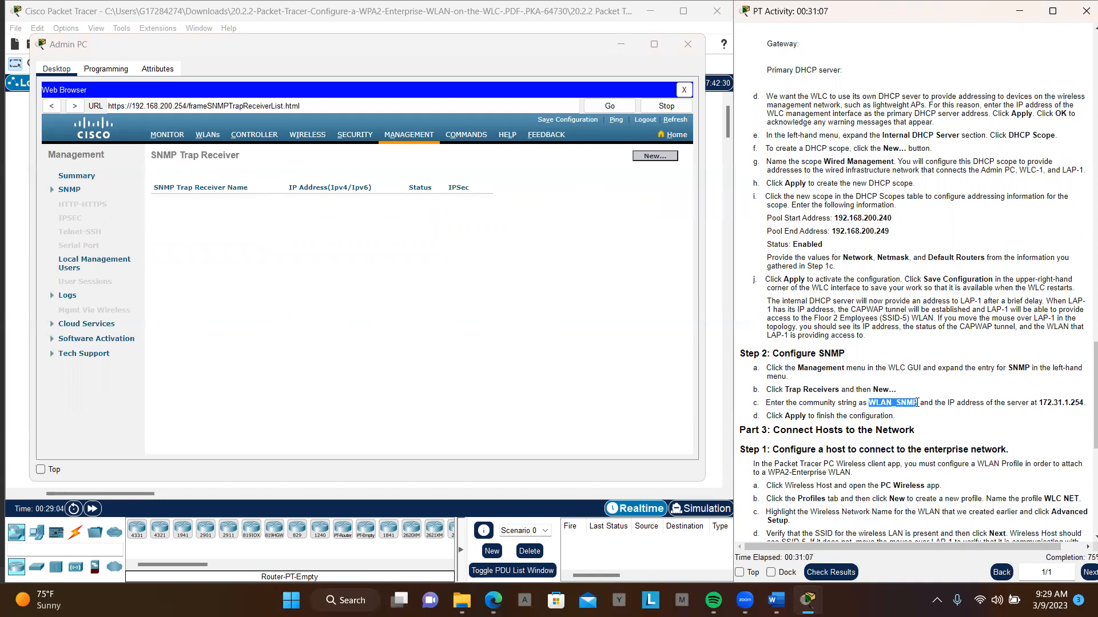
left_click(655, 158)
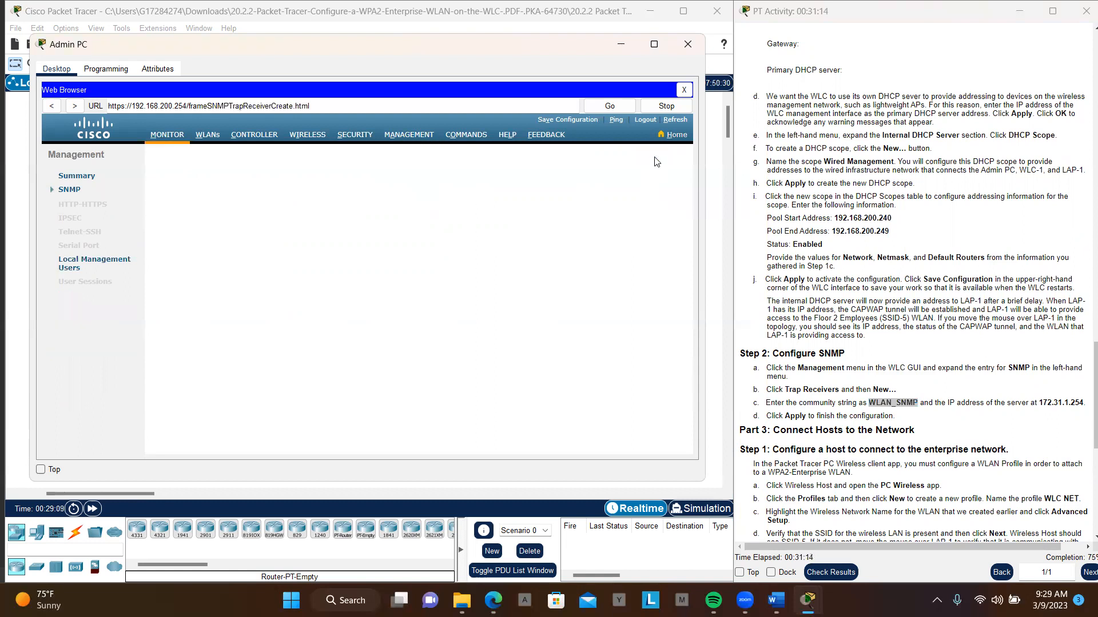
left_click(346, 180)
left_click(347, 180)
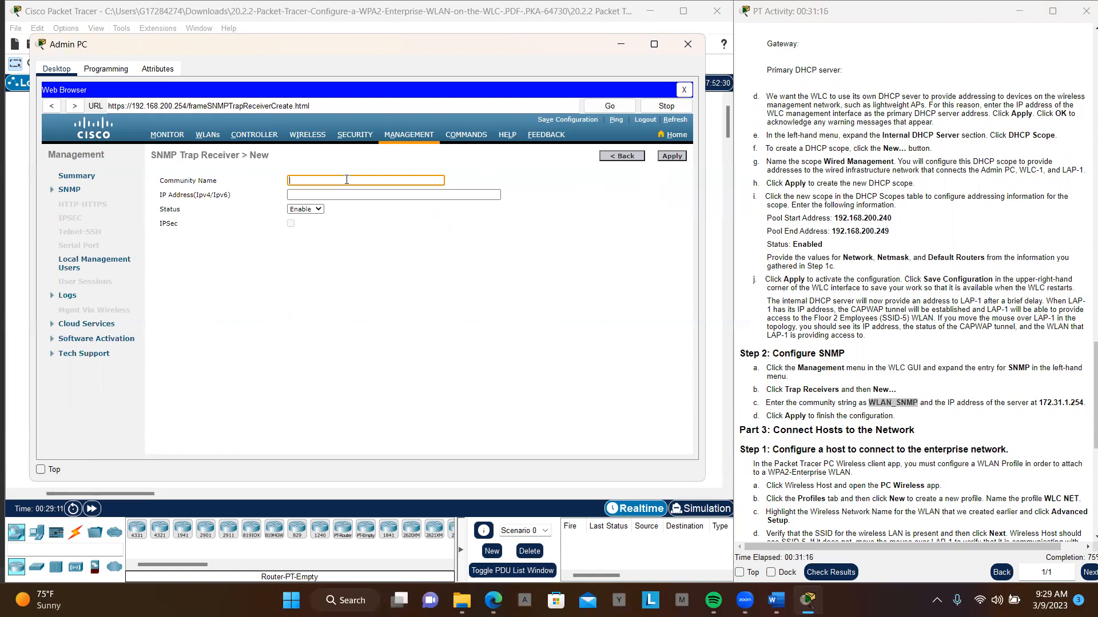
key("ctrl+v")
- Set the trap receiver's IP address to 172.31.1.254 from the instructions and apply it
left_click(357, 197)
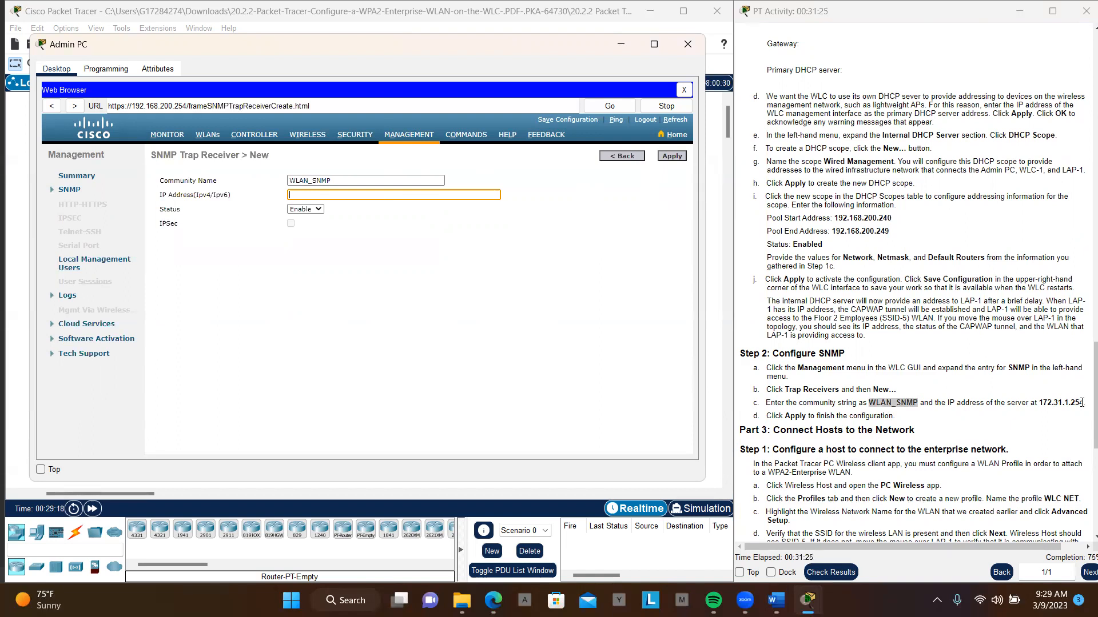
left_click_drag(1083, 402, 1038, 404)
key("ctrl+c")
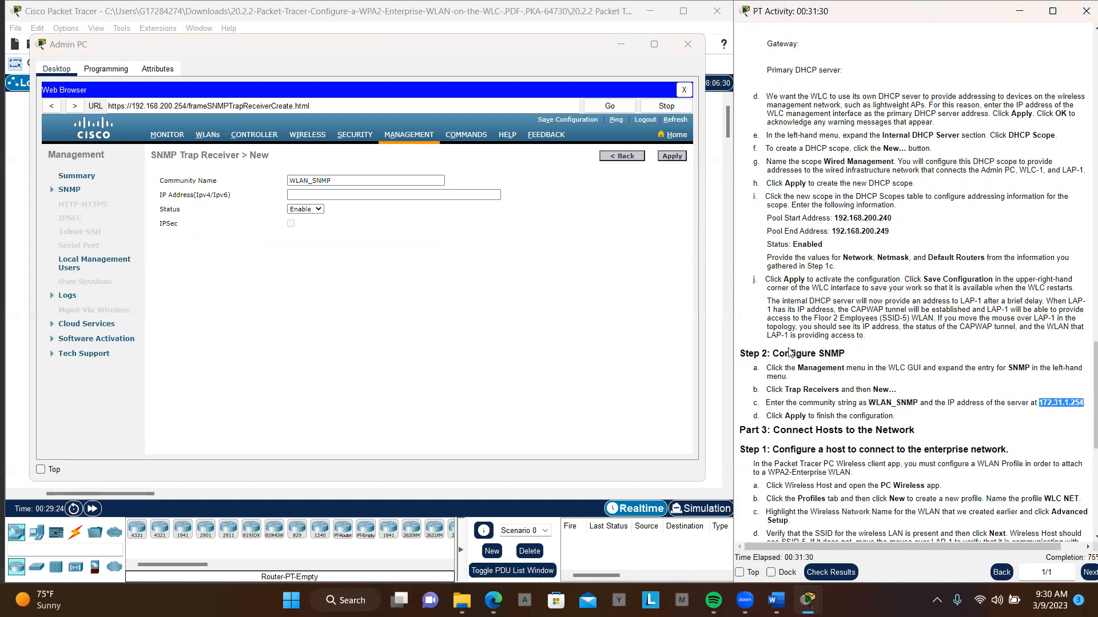
left_click(474, 196)
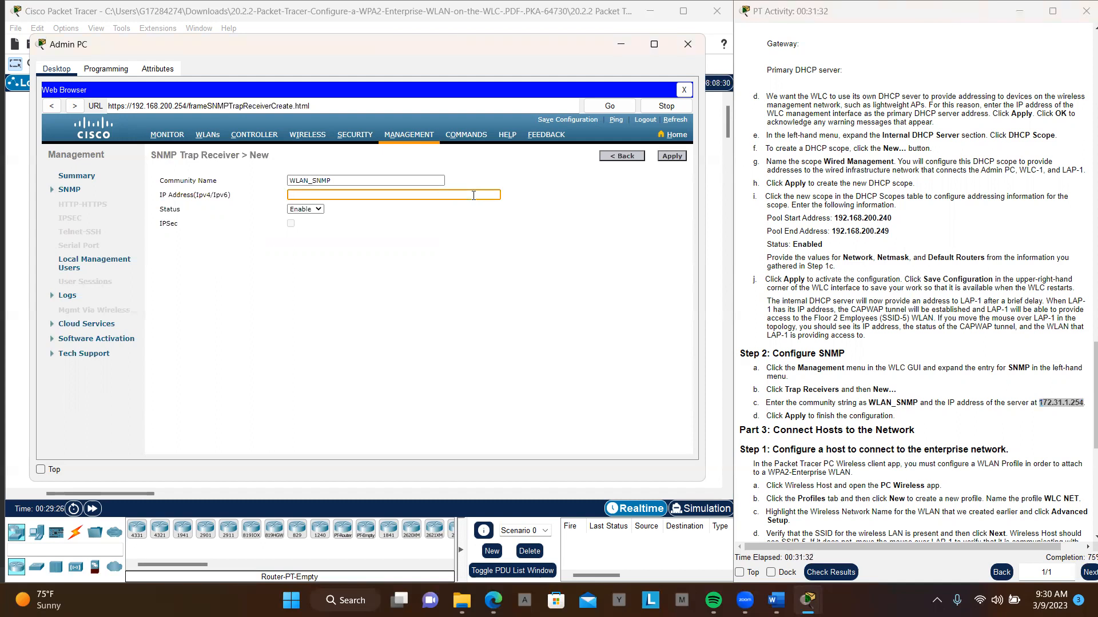
key("ctrl+v")
left_click(675, 159)
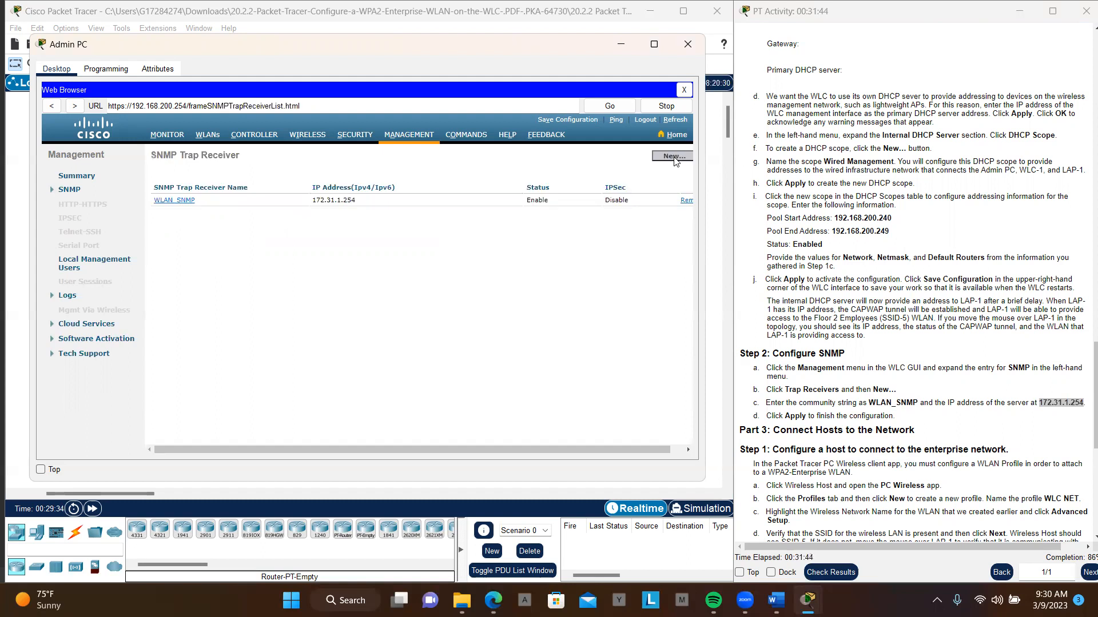
- Save the controller configuration with the new trap receiver and dismiss the confirmation messages
left_click(555, 121)
left_click(424, 285)
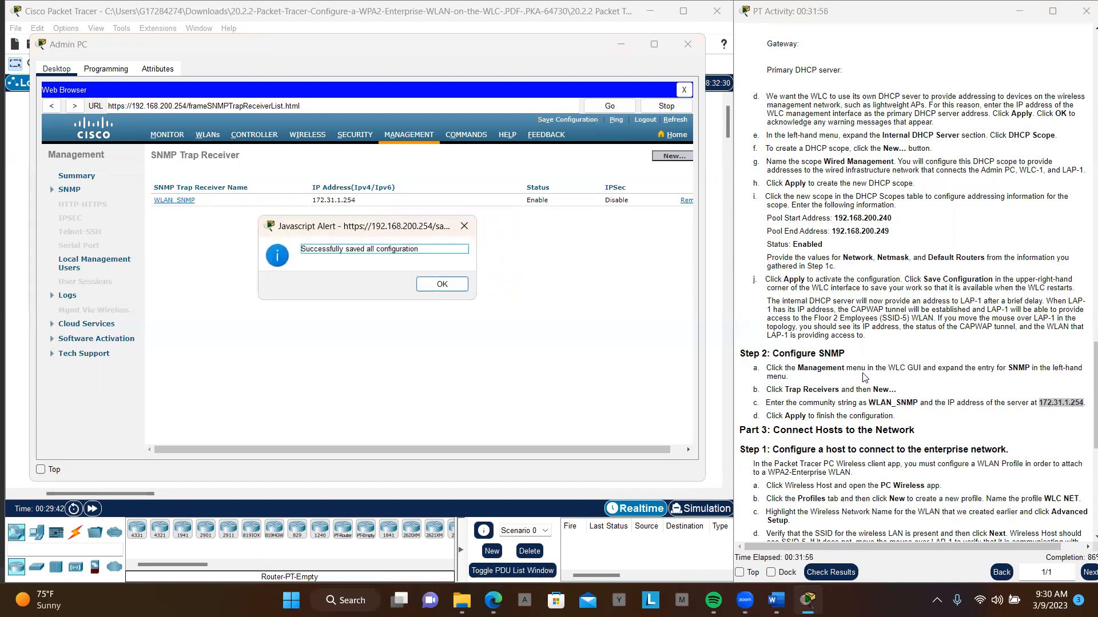
left_click(443, 289)
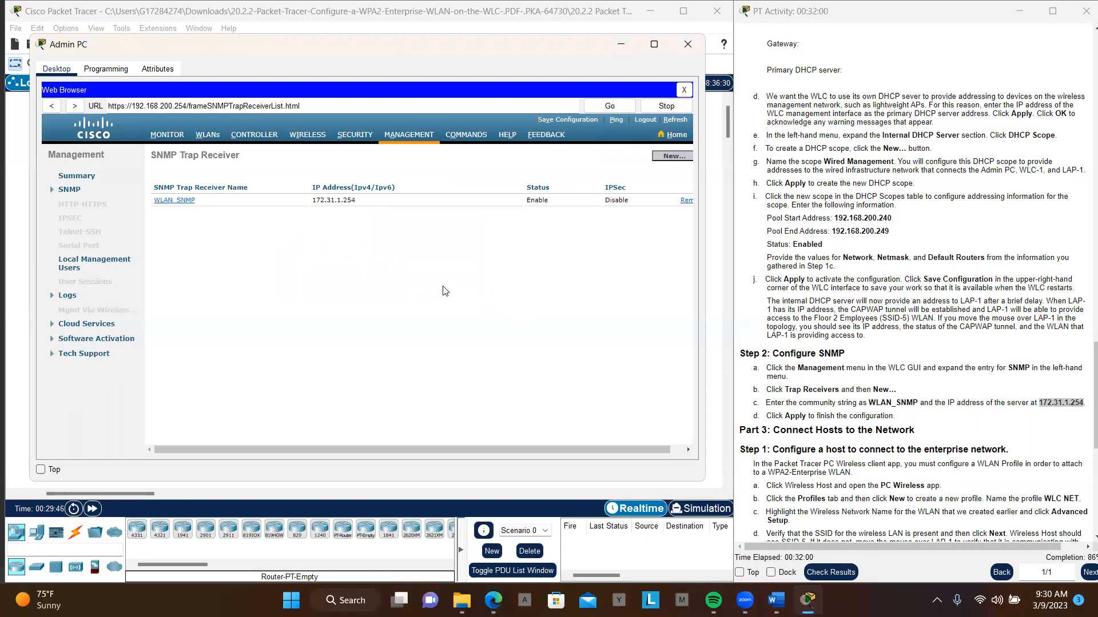
- Check the activity results and review the assessment items for incorrect entries, then close the results
scroll(858, 354, "down", 3)
scroll(888, 371, "down", 3)
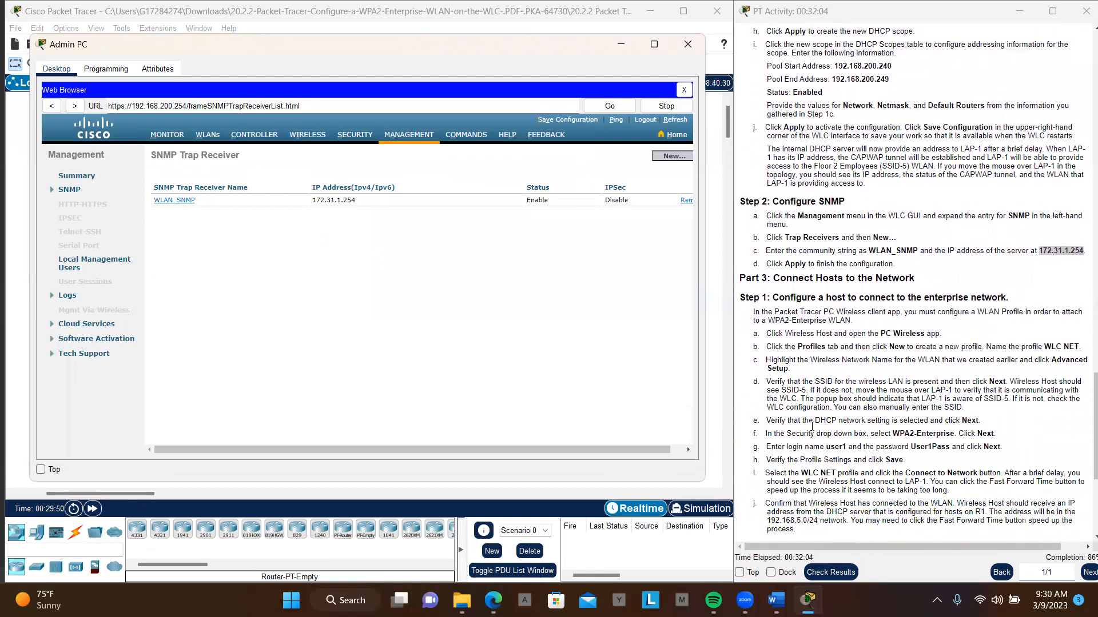
left_click(830, 578)
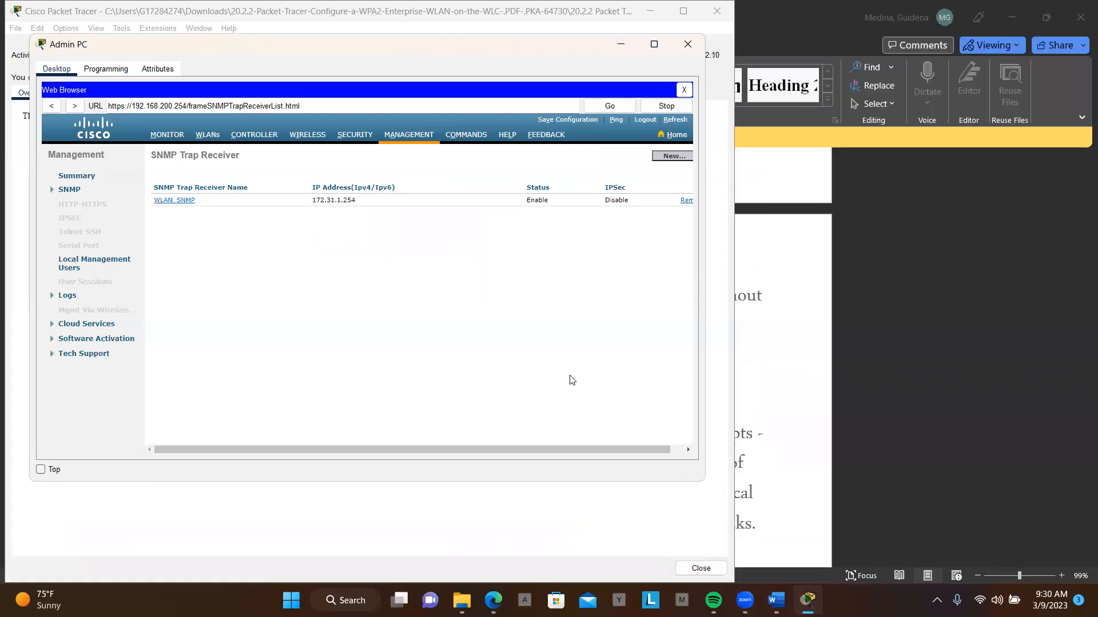
left_click(329, 25)
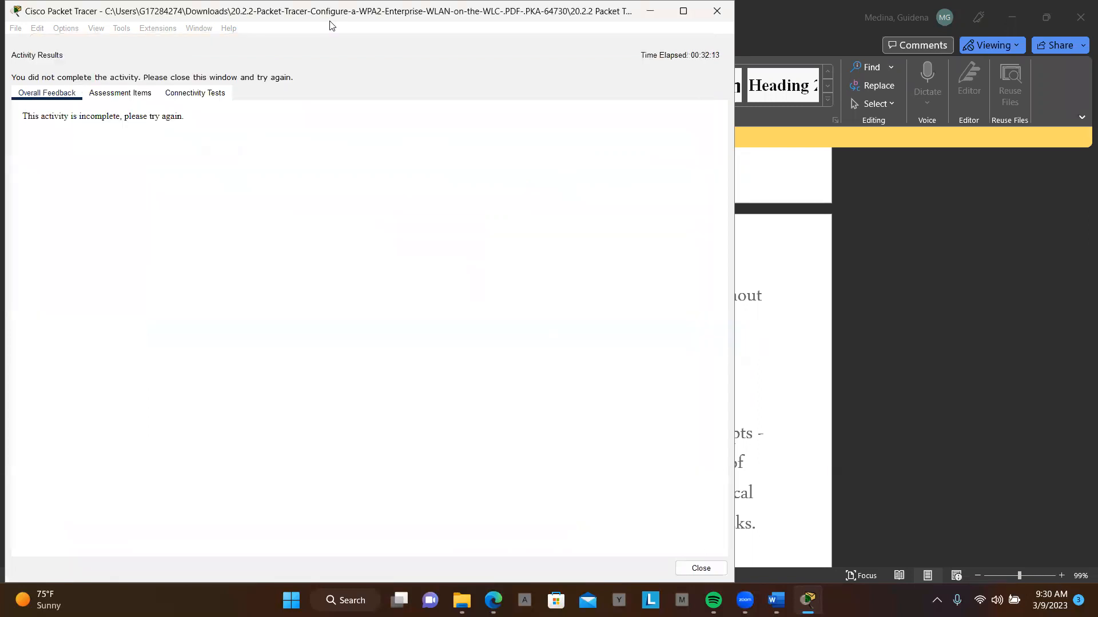
left_click_drag(330, 25, 282, 42)
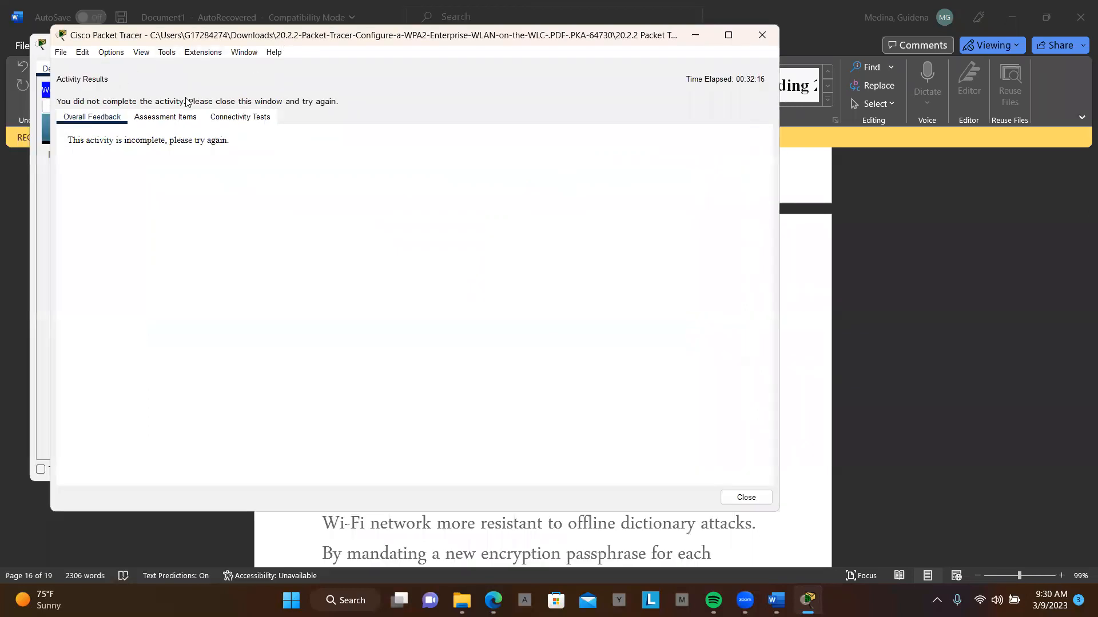
left_click(166, 120)
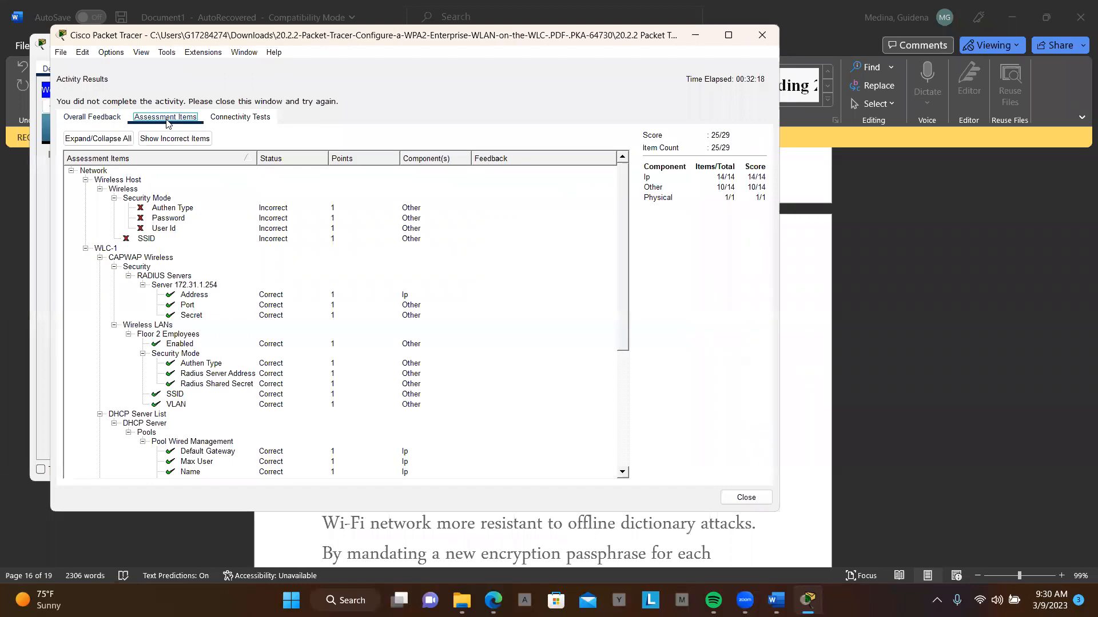
scroll(322, 238, "down", 3)
scroll(322, 238, "down", 3)
scroll(322, 238, "up", 6)
left_click(764, 36)
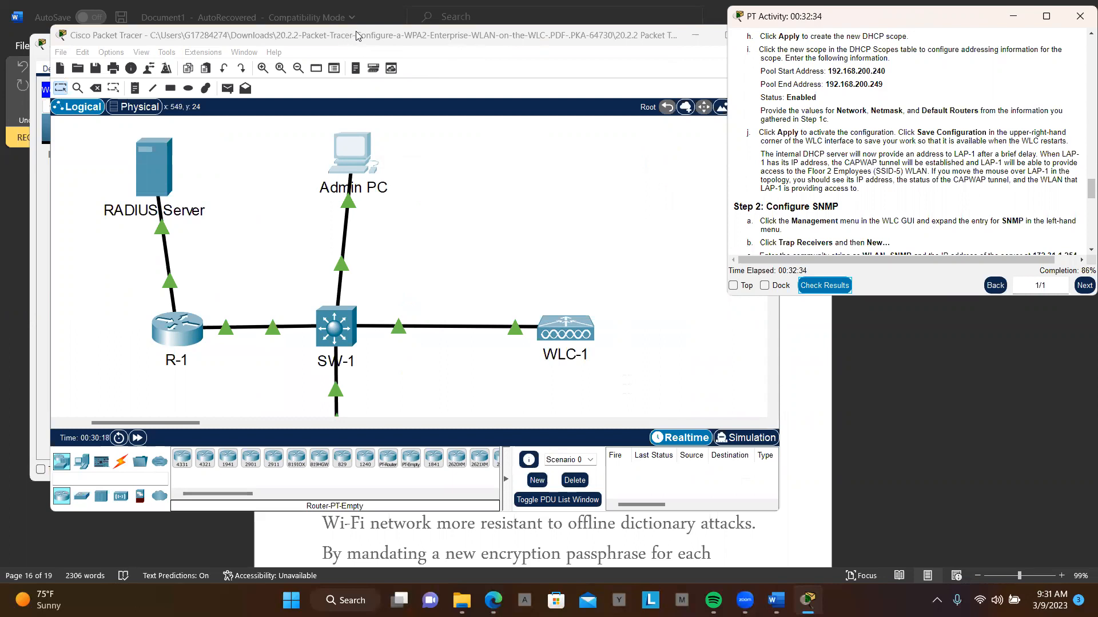
- Bring the topology window forward and enlarge it to full screen height so every device down to Wireless Host is visible
left_click(358, 37)
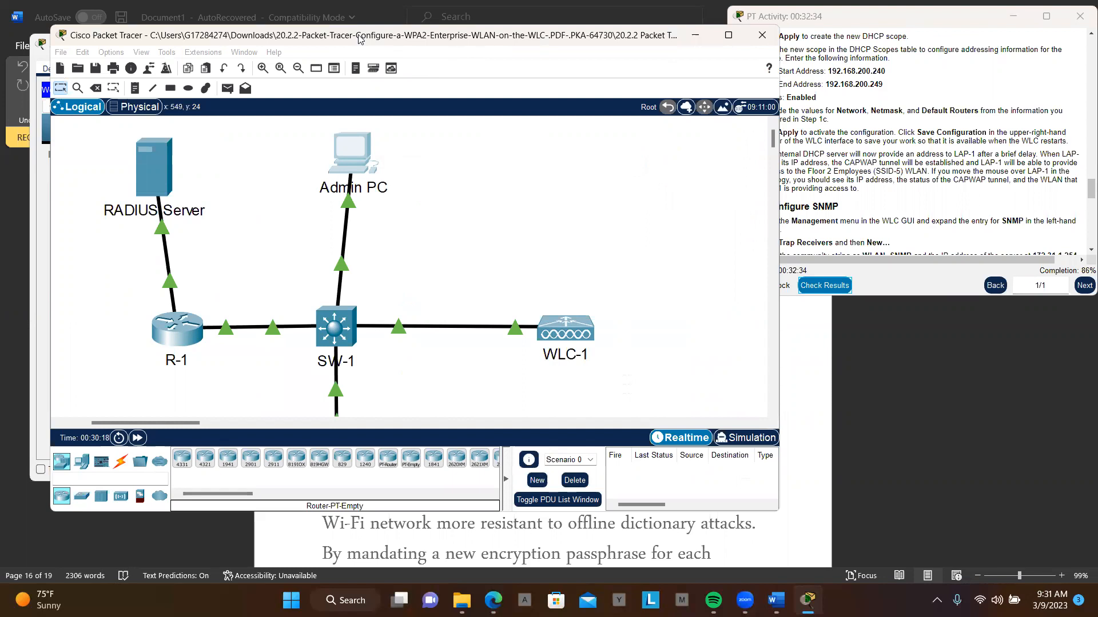
left_click_drag(358, 38, 337, 44)
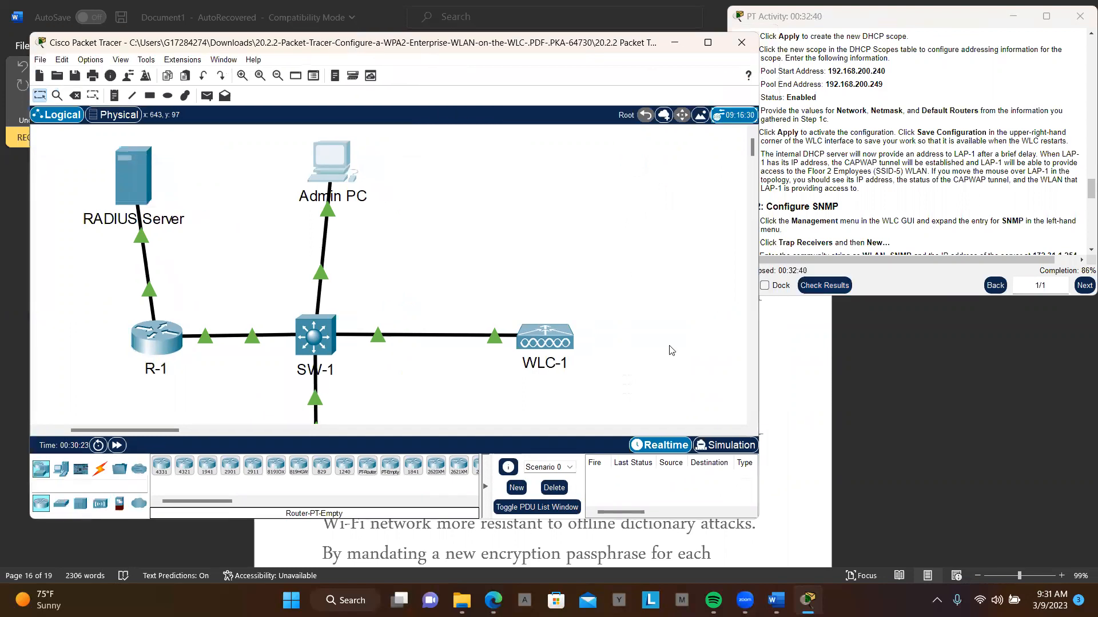
mouse_move(806, 600)
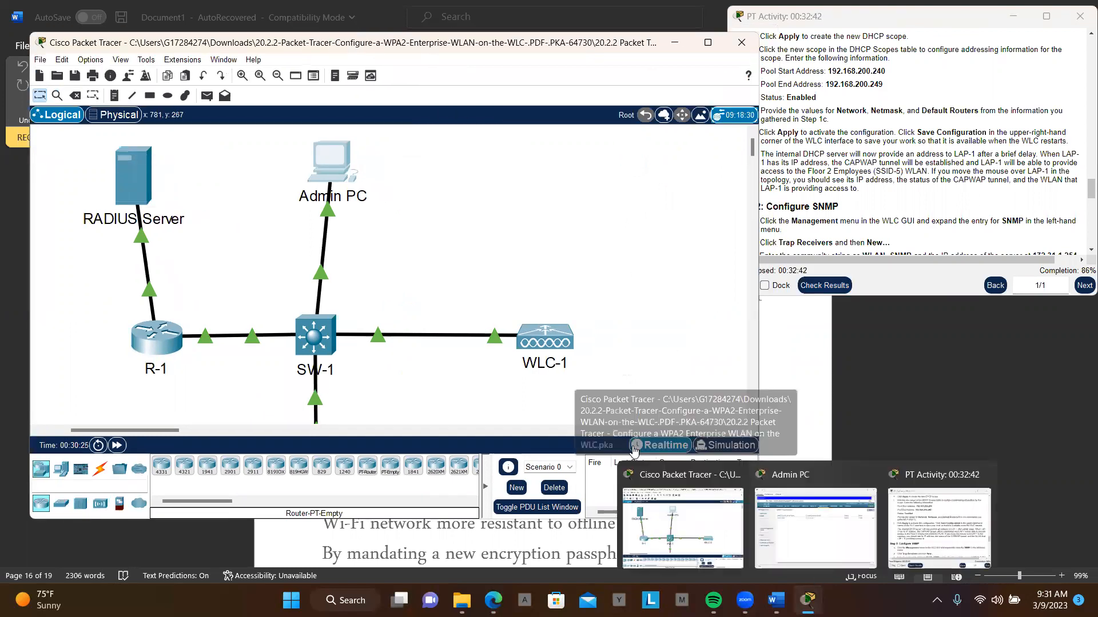
left_click(686, 523)
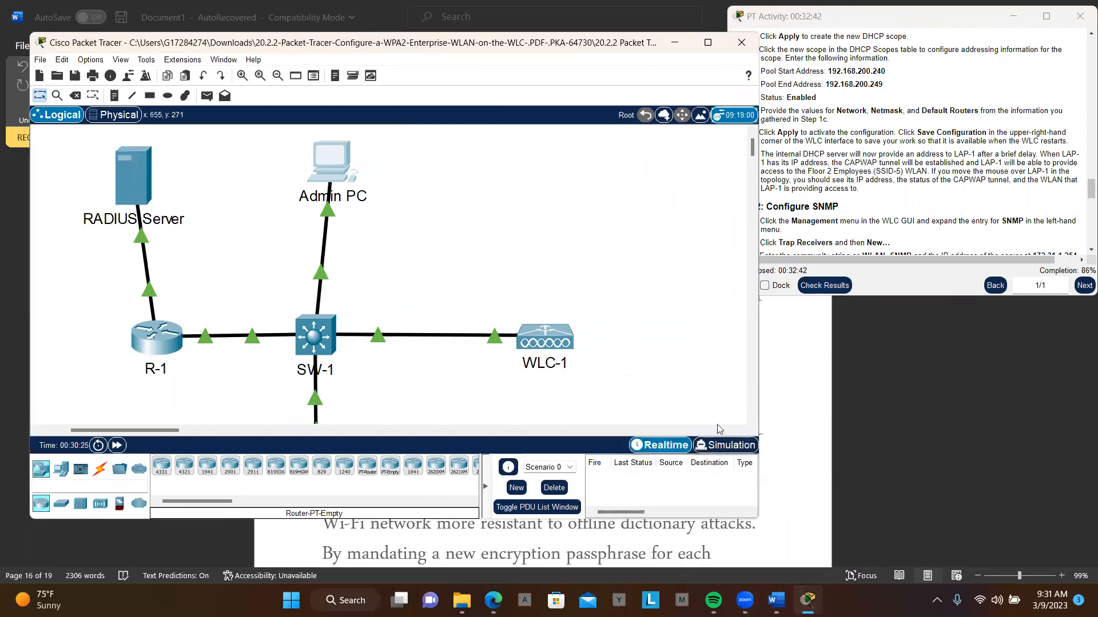
double_click(733, 518)
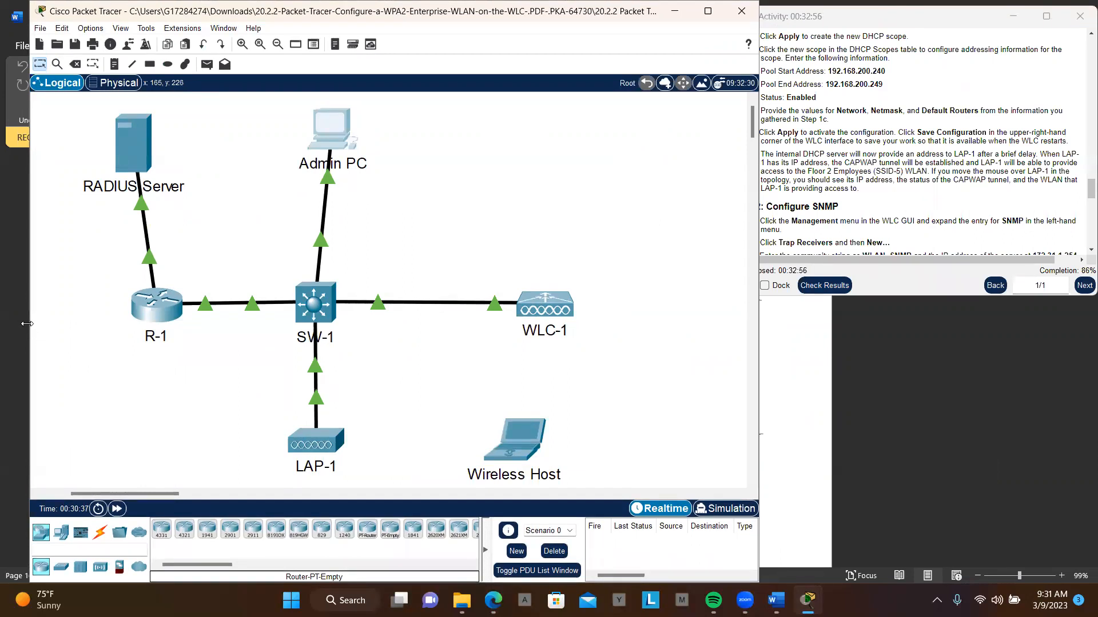
left_click_drag(28, 324, 6, 323)
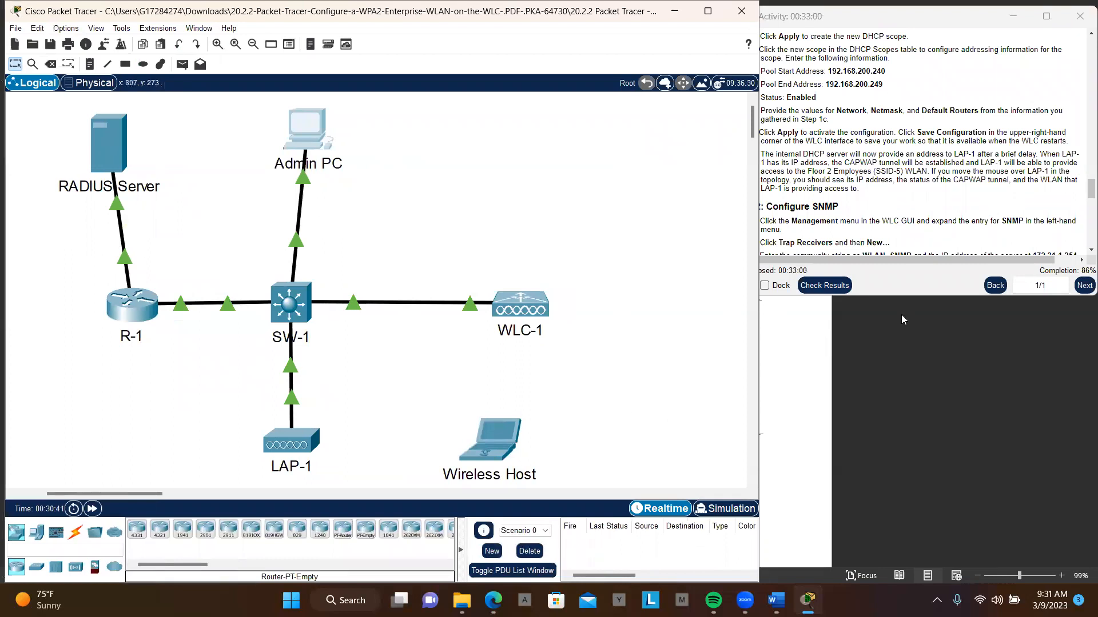
- Stretch the activity instructions to full height and resize both windows so the topology and instructions sit side by side
left_click(923, 294)
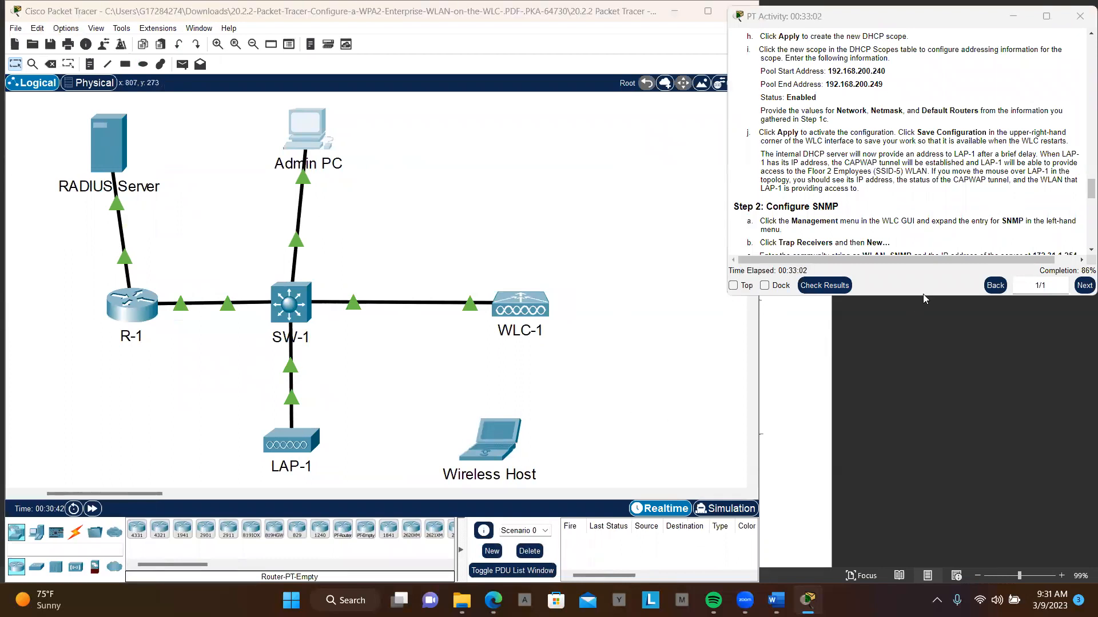
double_click(888, 296)
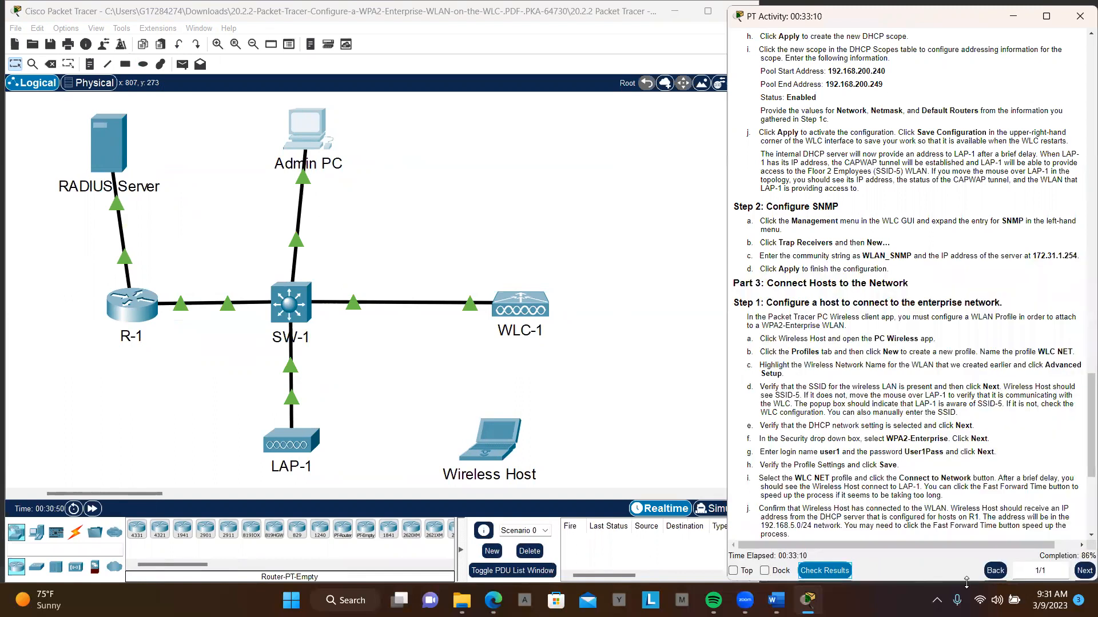
left_click(672, 328)
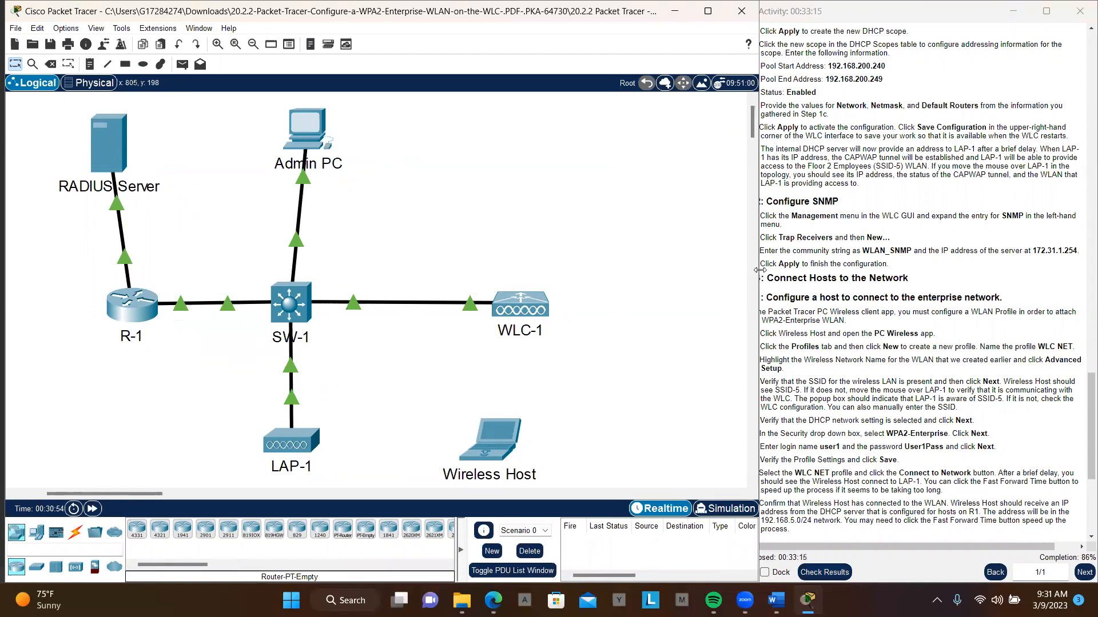
left_click_drag(759, 270, 612, 281)
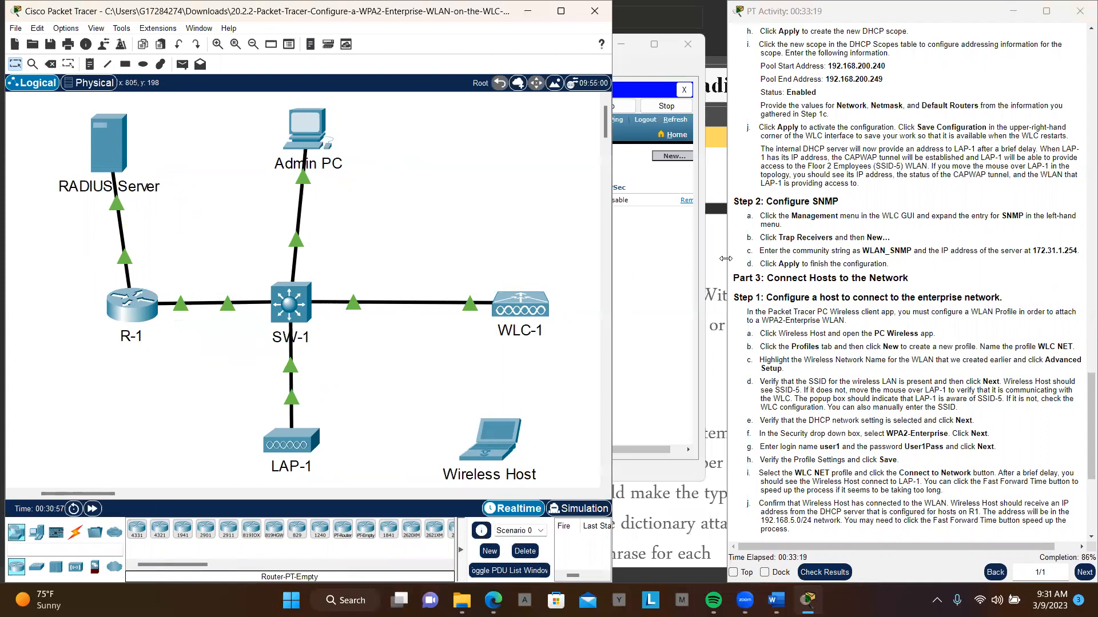
left_click_drag(725, 258, 630, 265)
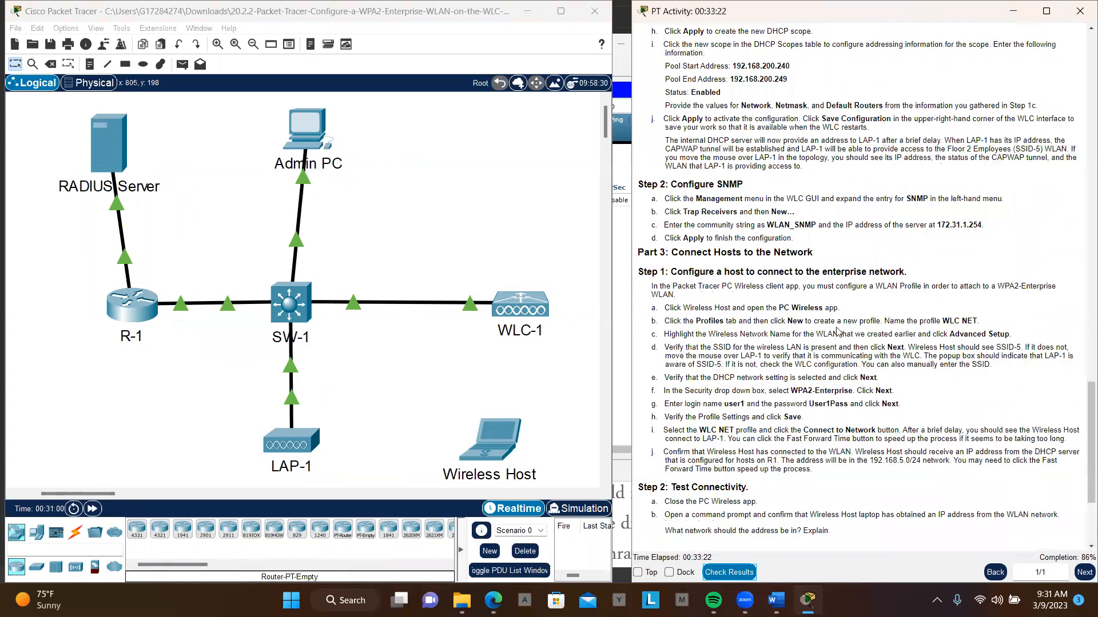
scroll(838, 332, "down", 3)
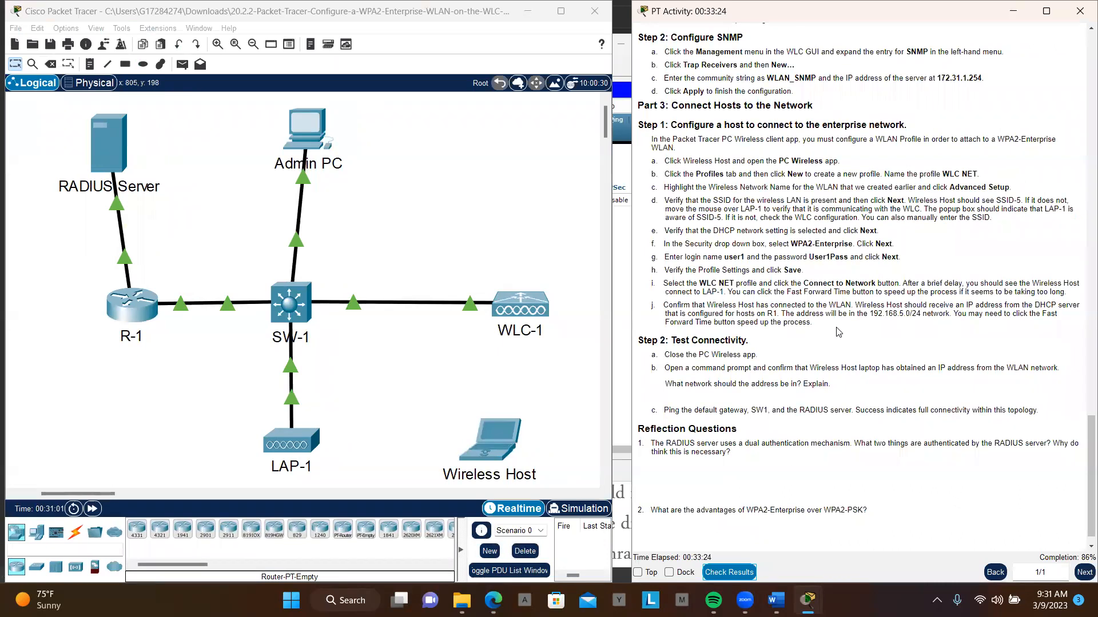
scroll(838, 332, "up", 1)
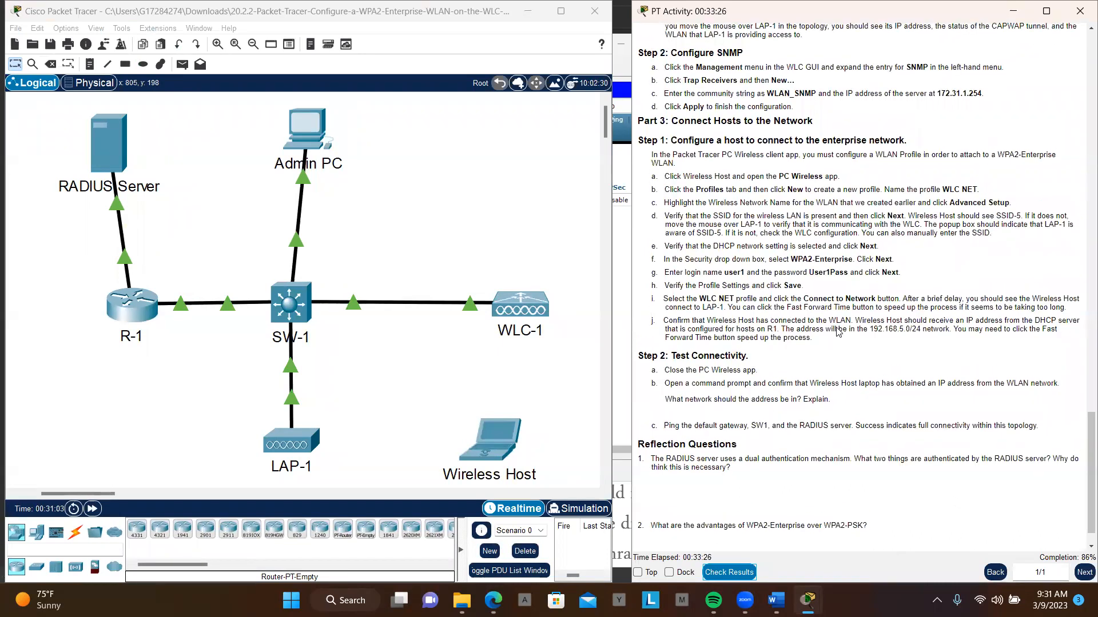
scroll(838, 332, "up", 1)
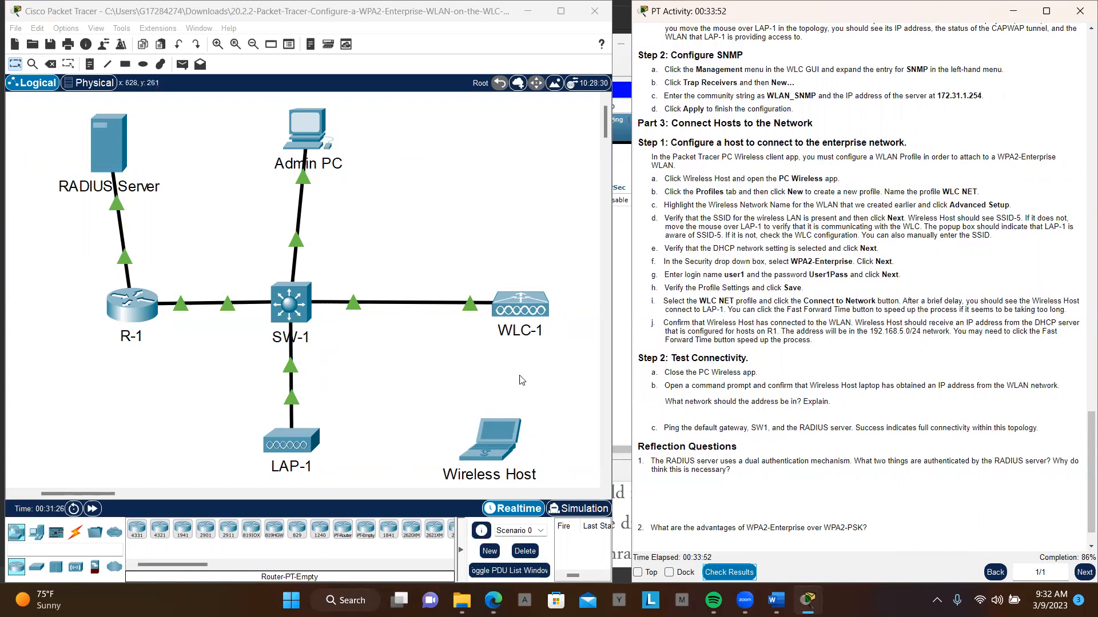
left_click(490, 439)
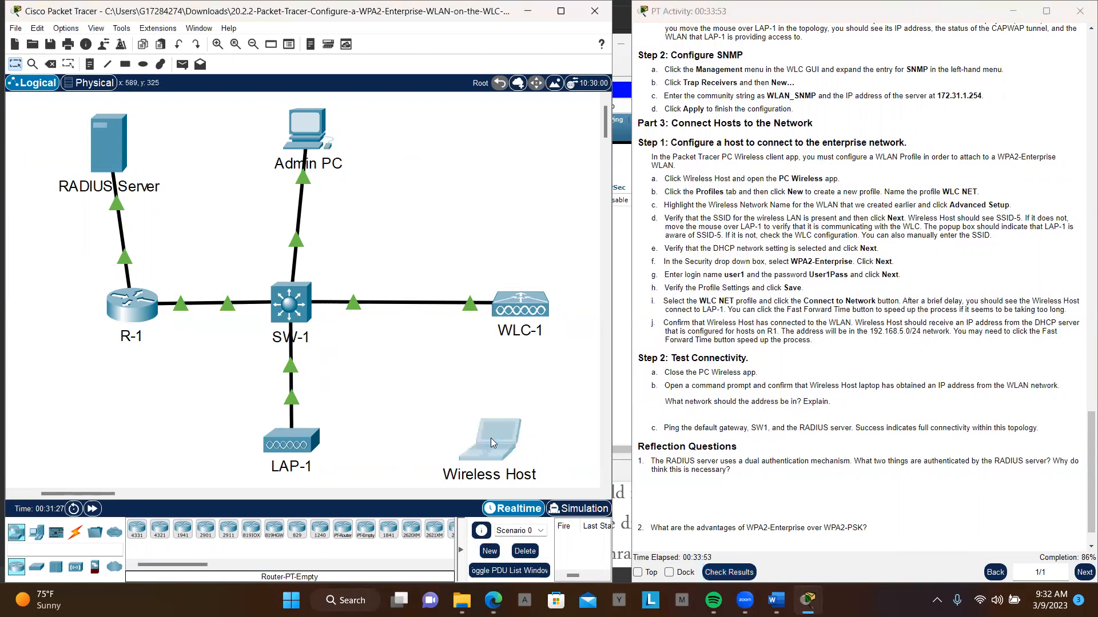
left_click_drag(560, 98, 386, 97)
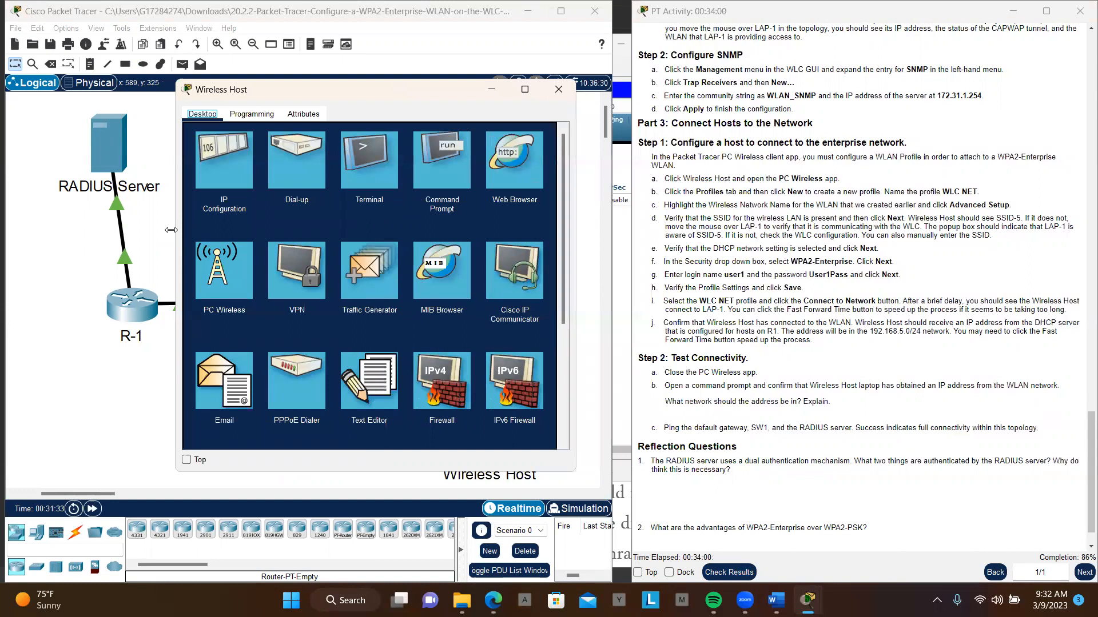
- Enlarge the Wireless Host window over the topology and open the profile list in its PC Wireless app
left_click_drag(171, 230, 7, 242)
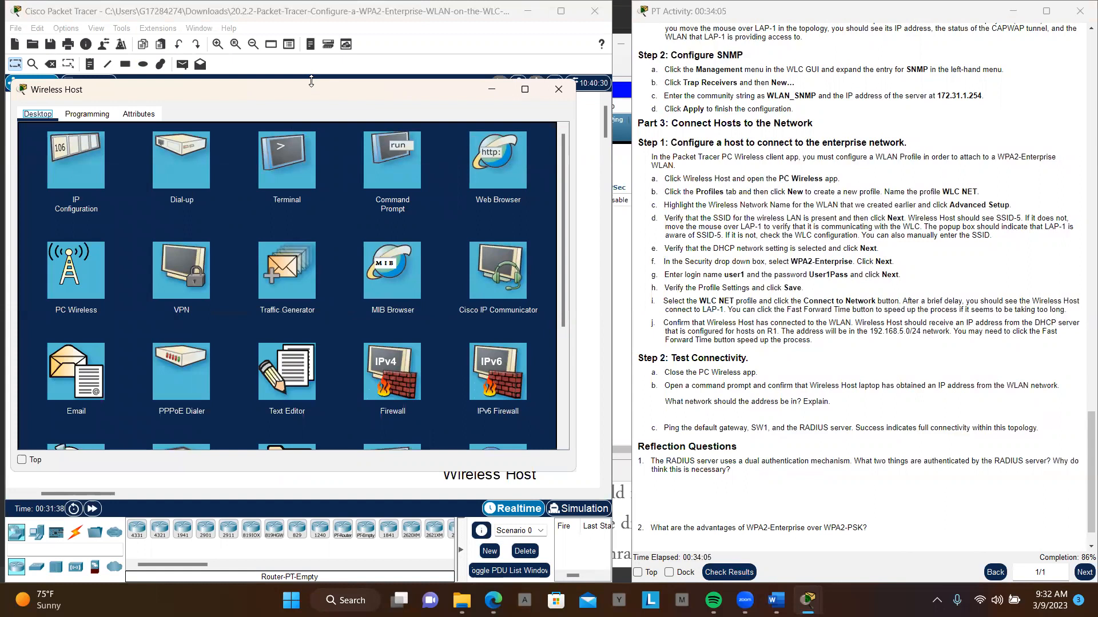
left_click_drag(311, 80, 320, 24)
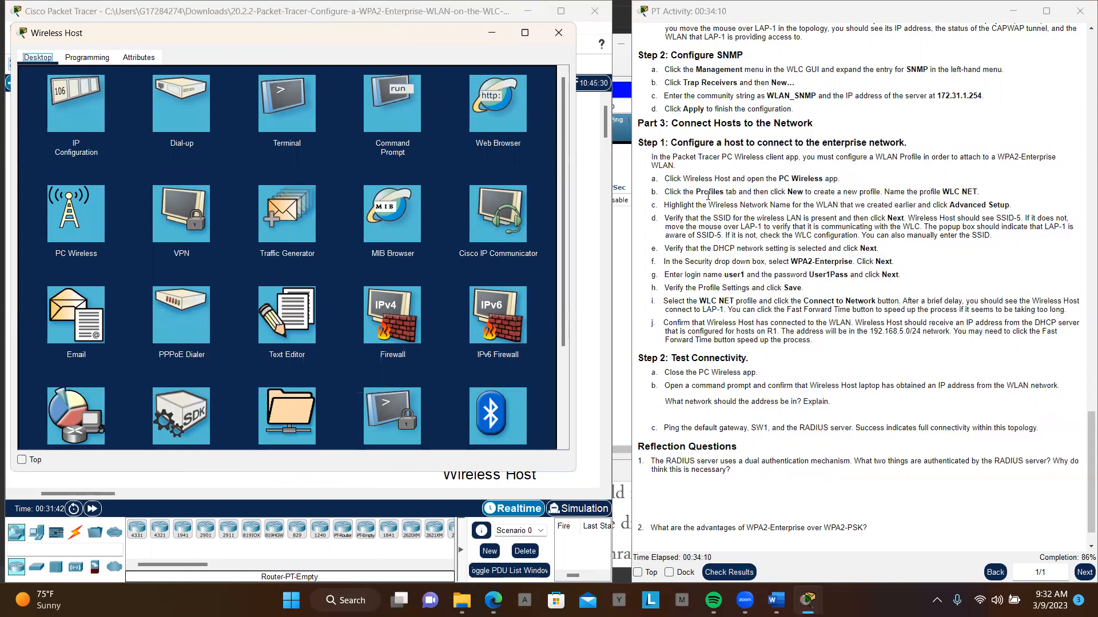
left_click(77, 223)
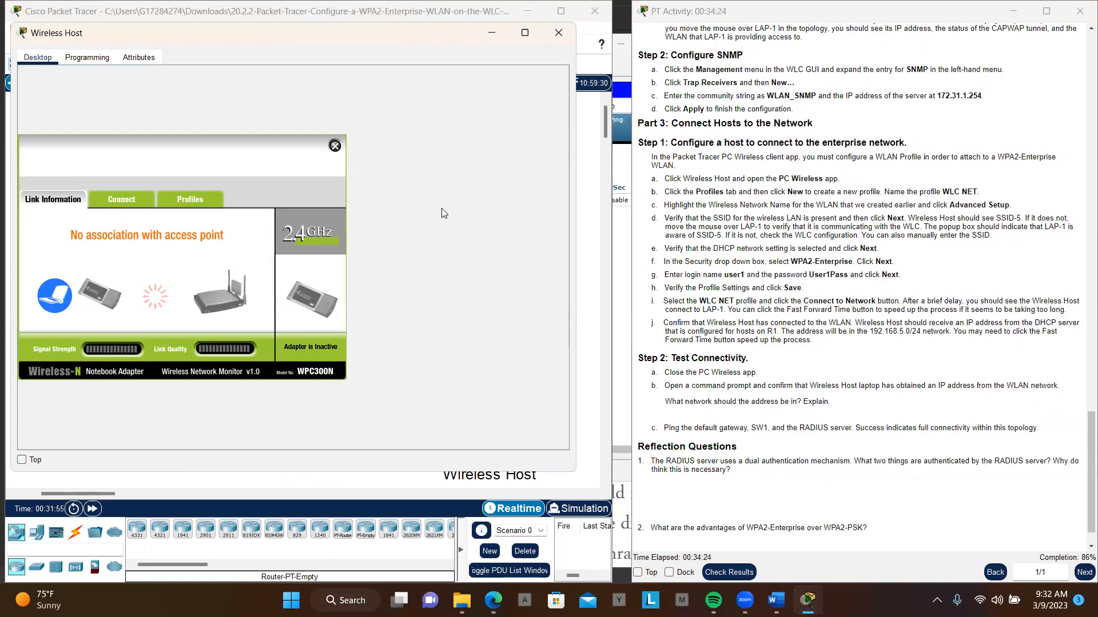
left_click(195, 208)
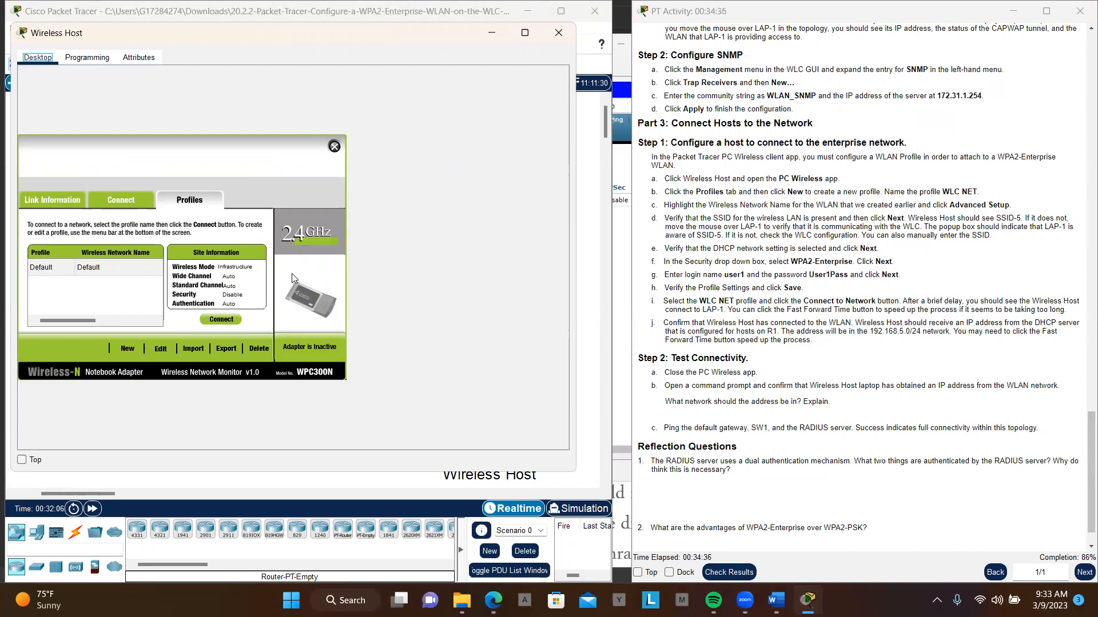
left_click(129, 351)
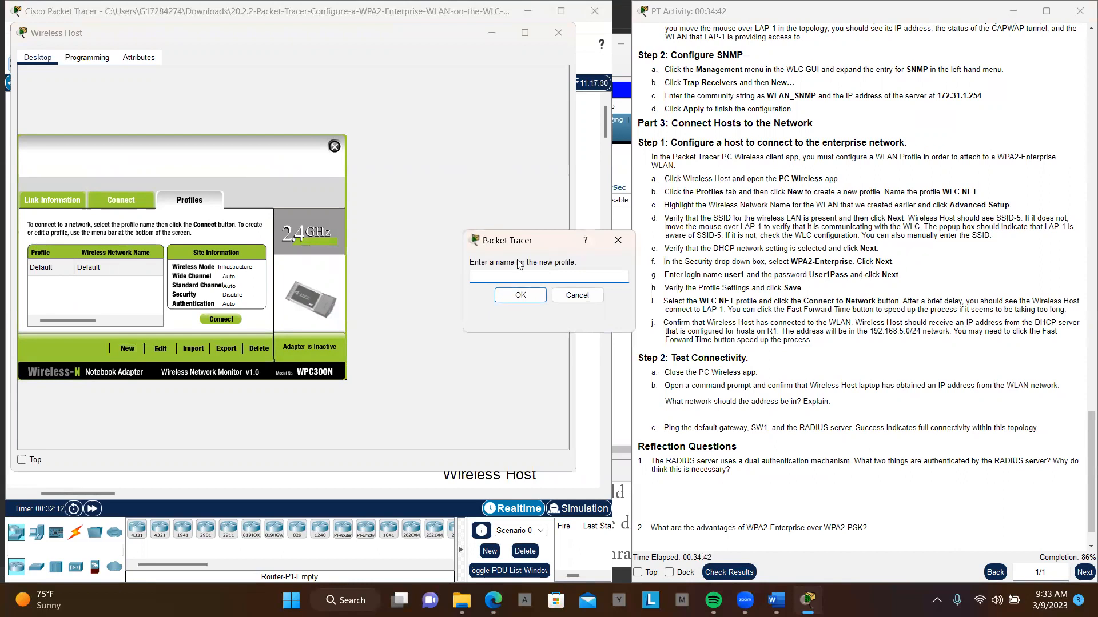
left_click_drag(557, 242, 475, 240)
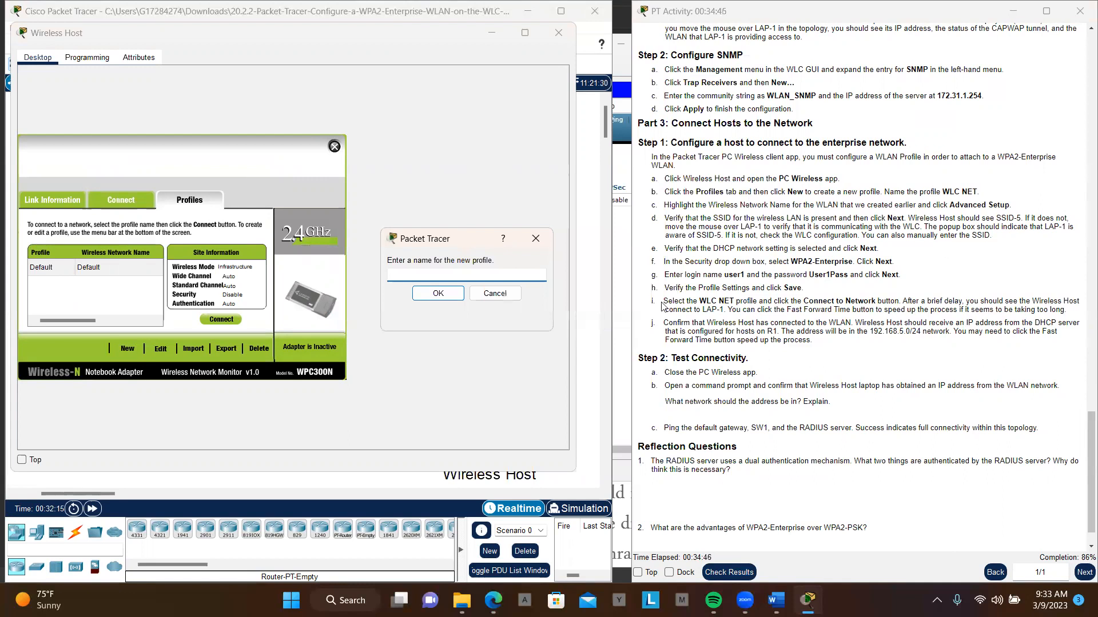
left_click(501, 301)
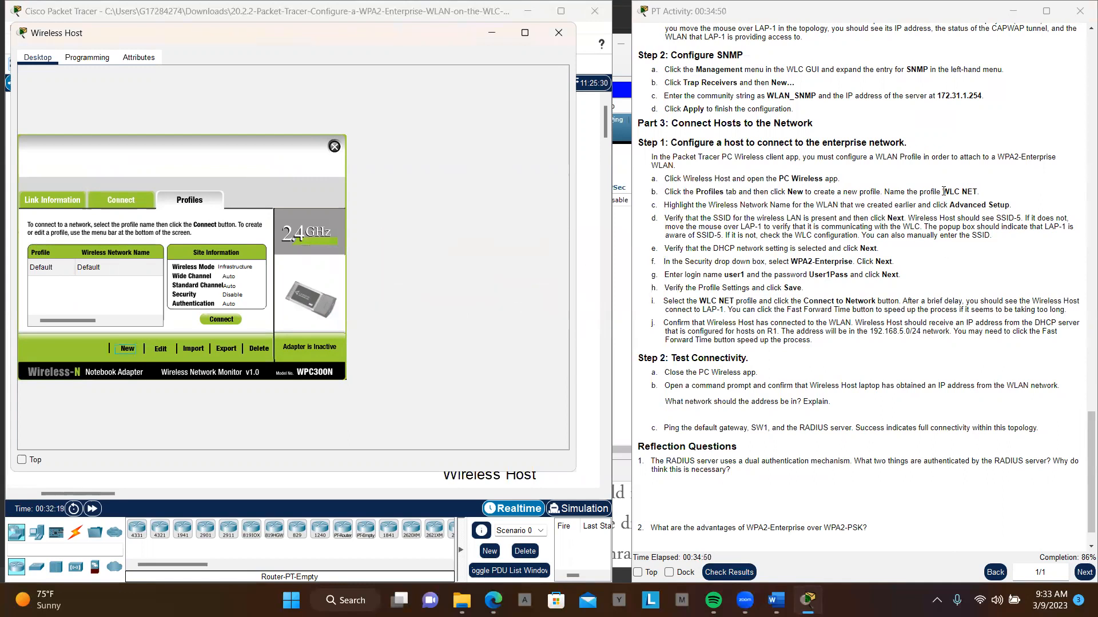
- Copy the profile name from the instructions and create a new wireless profile named WLC NET
left_click_drag(944, 191, 985, 197)
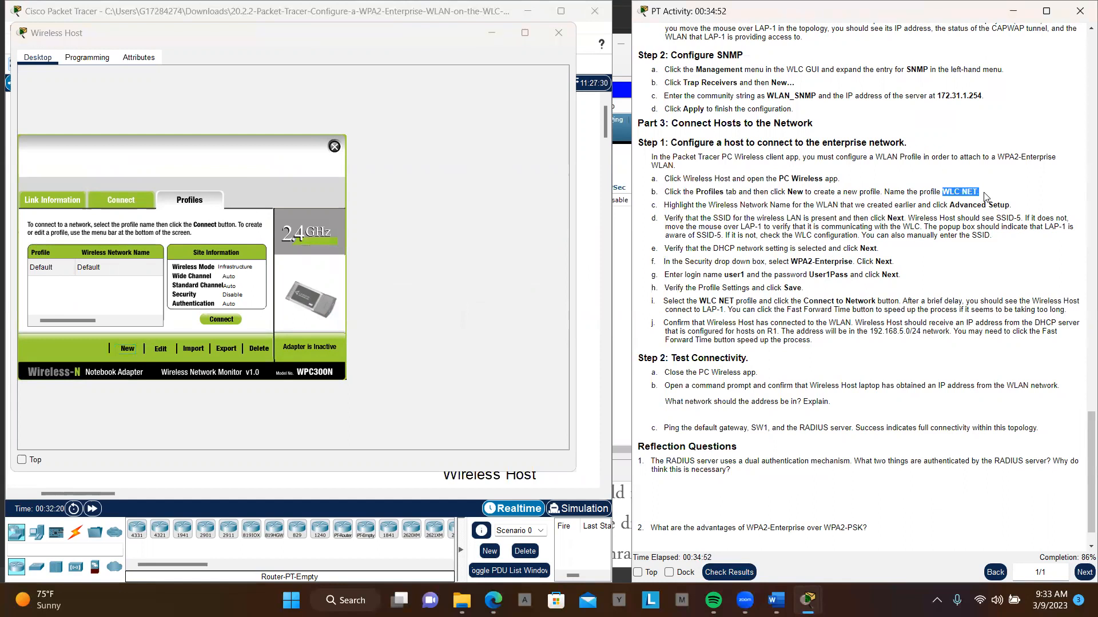
left_click(978, 191)
left_click_drag(978, 192, 943, 192)
key("ctrl+c")
left_click(127, 350)
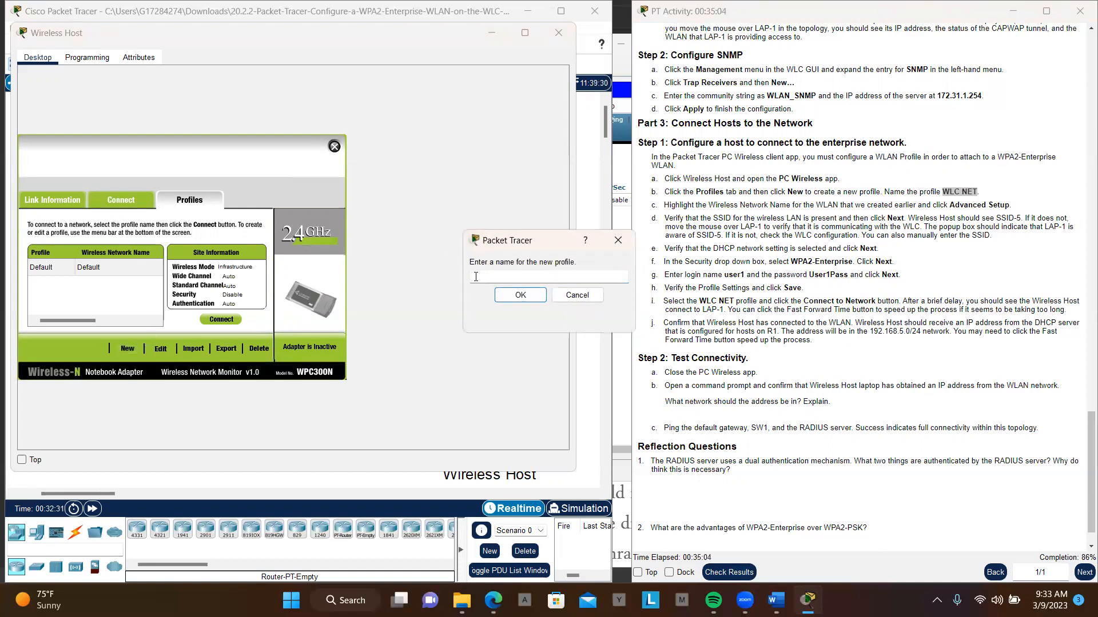
key("ctrl+v")
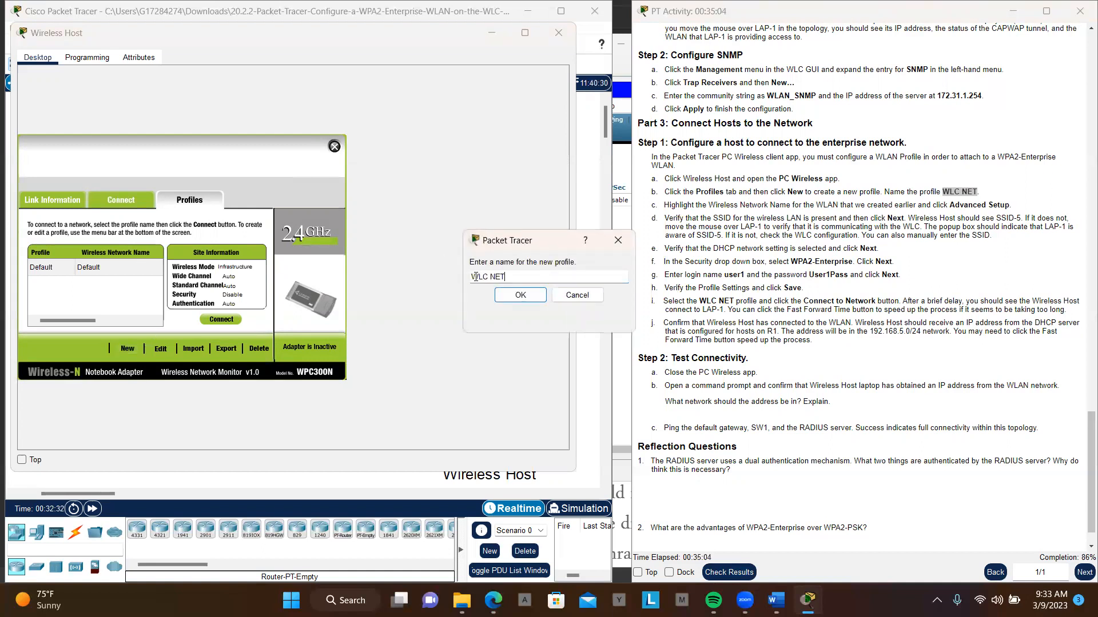
left_click(520, 295)
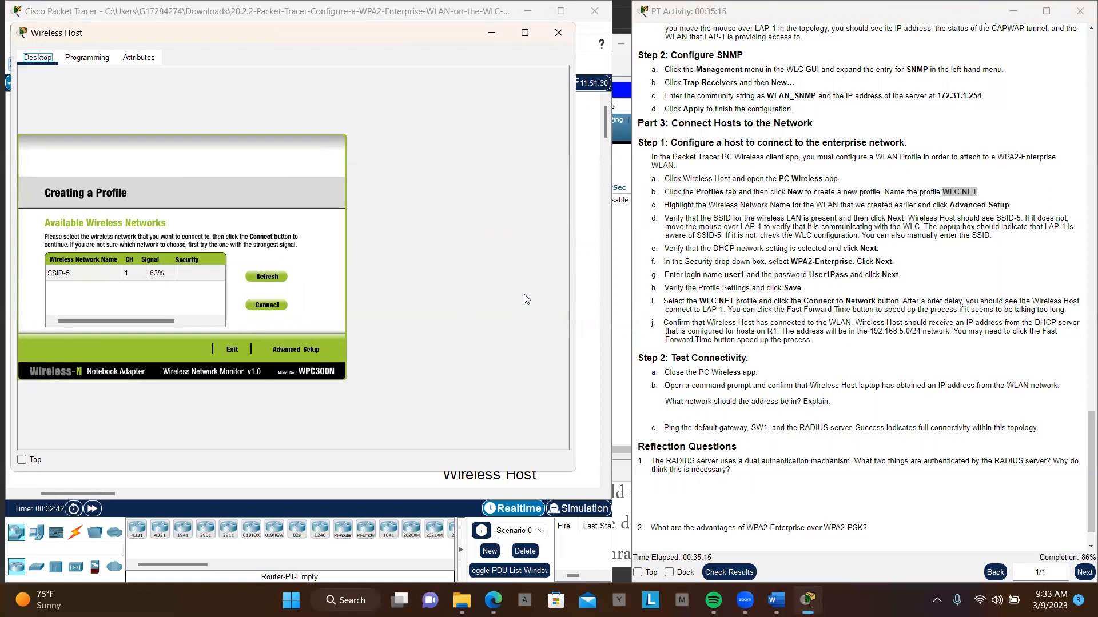
- Set up the profile through Advanced Setup with SSID-5 in Infrastructure Mode, automatic DHCP network settings and WPA2-Enterprise security
left_click(295, 349)
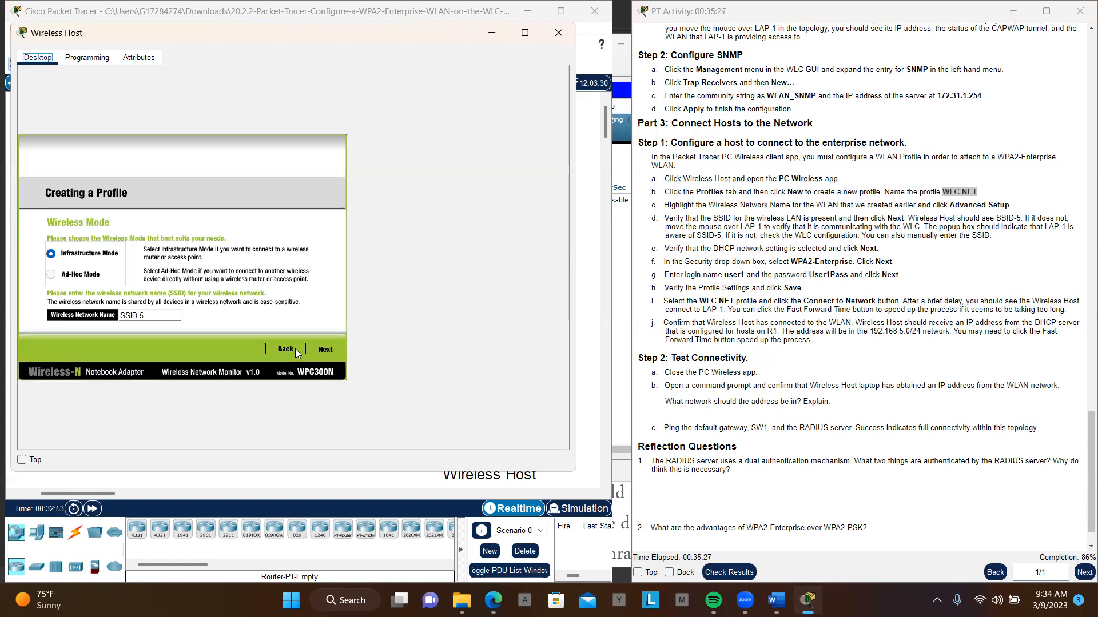
left_click(326, 349)
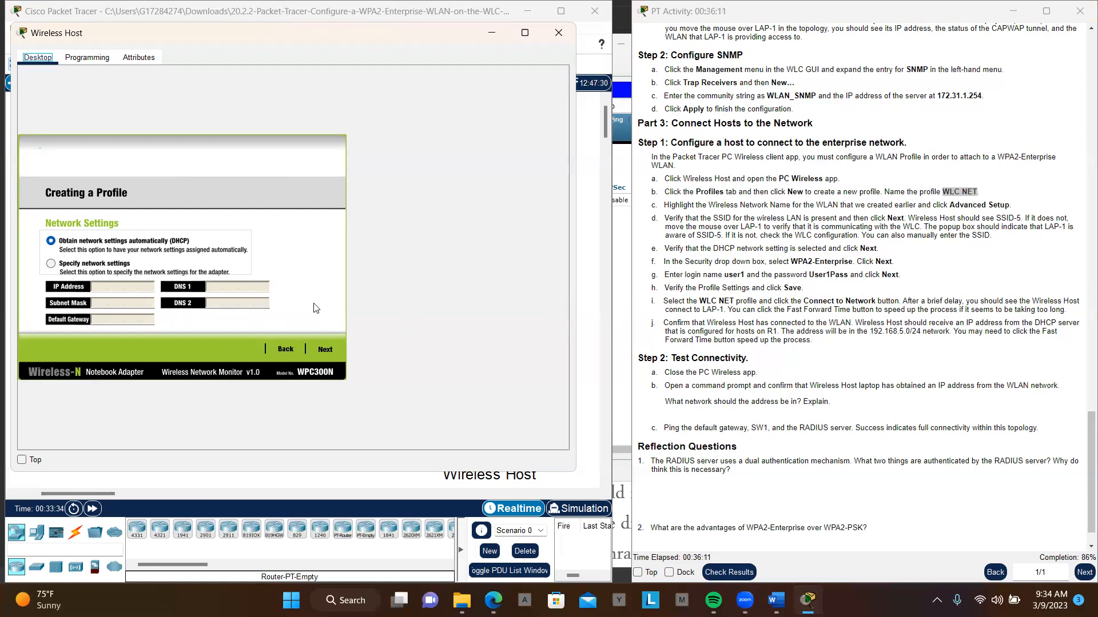
left_click(325, 349)
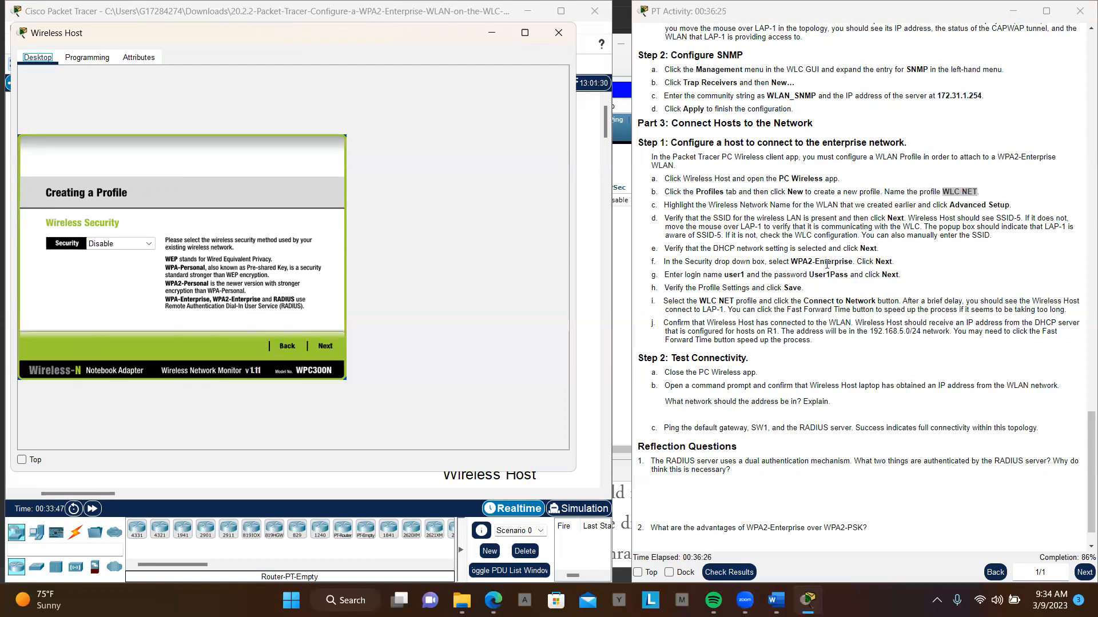
left_click(152, 246)
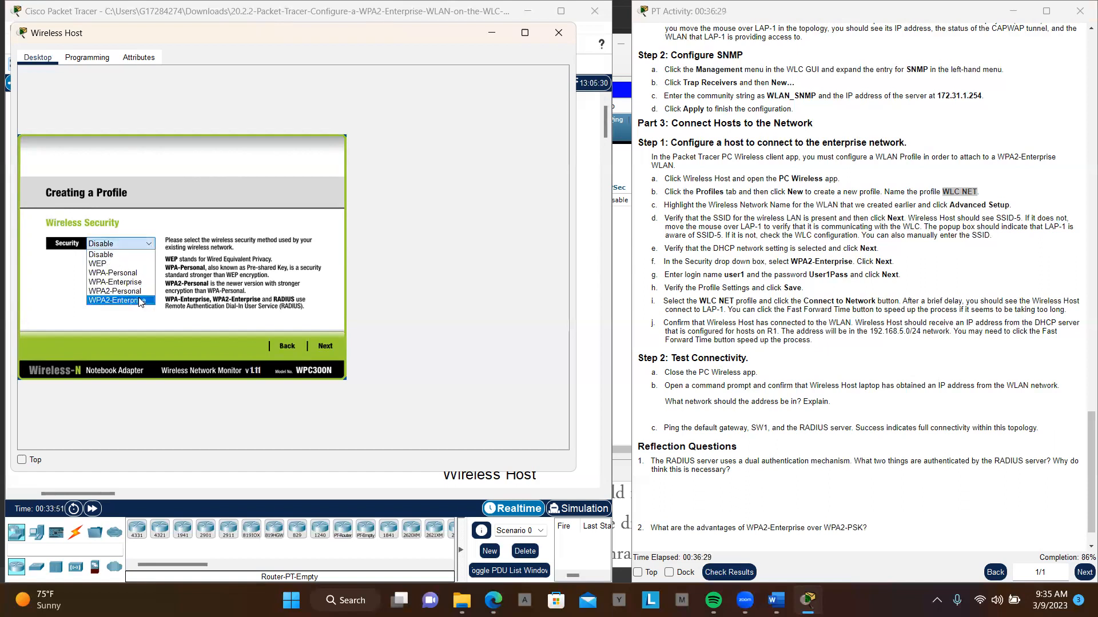
left_click(140, 301)
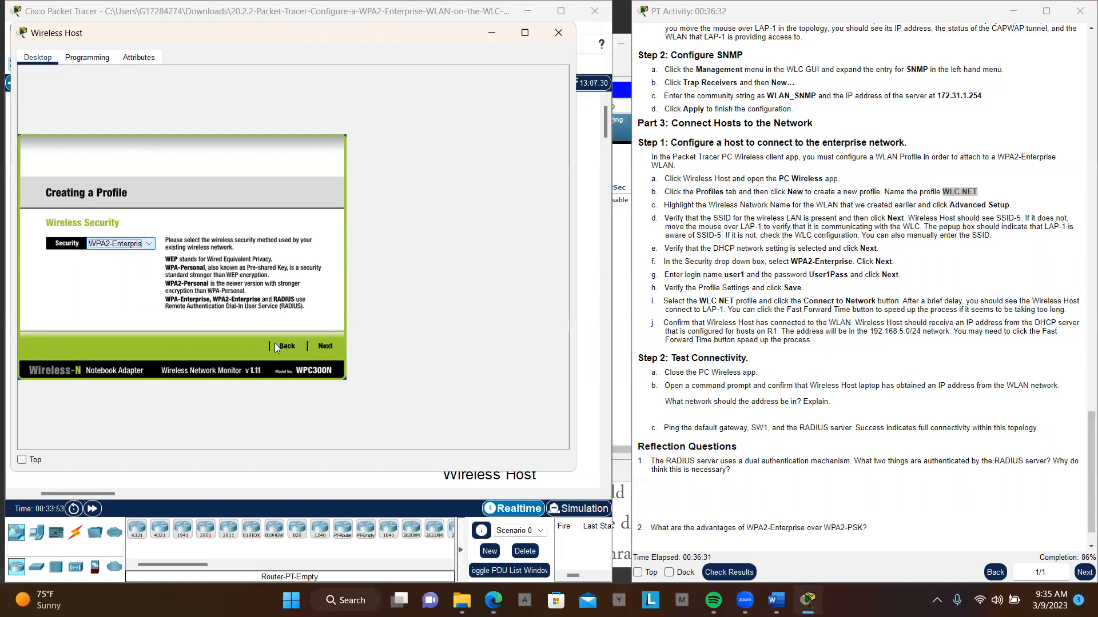
left_click(322, 346)
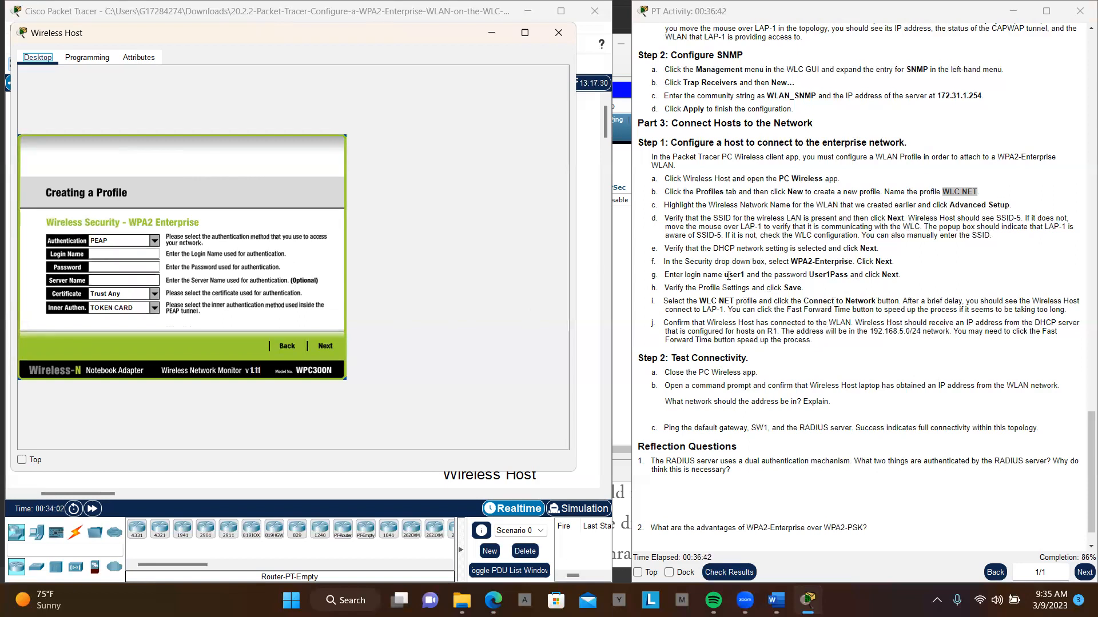
- Enter login name user1 and the account password from the instructions for WPA2 Enterprise authentication, and save the profile
left_click_drag(744, 275, 724, 273)
key("ctrl+c")
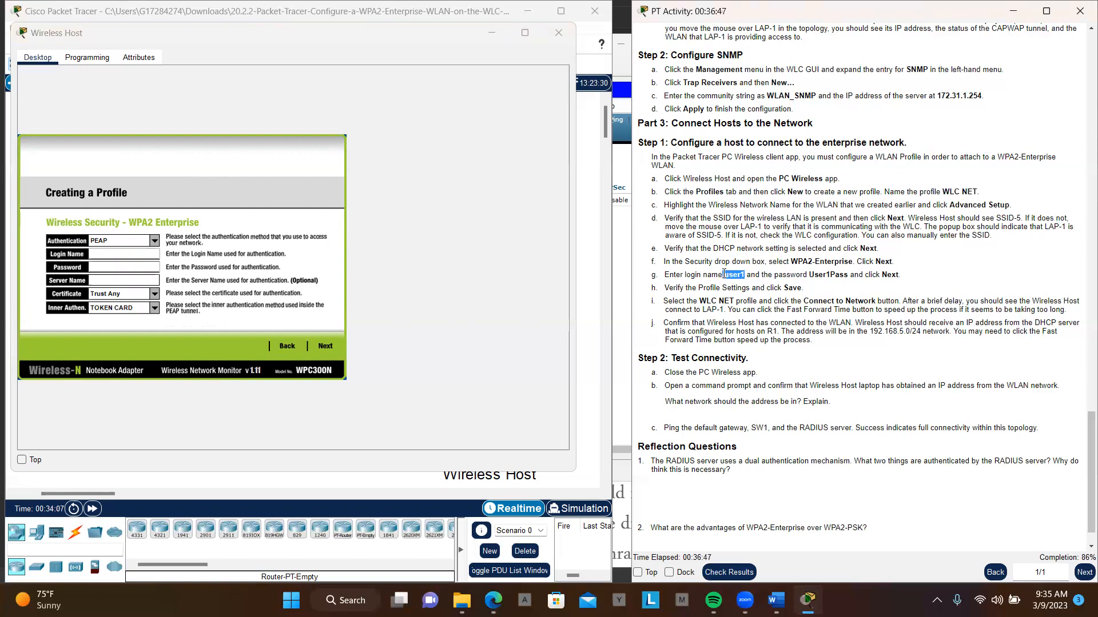
left_click(125, 257)
key("ctrl+v")
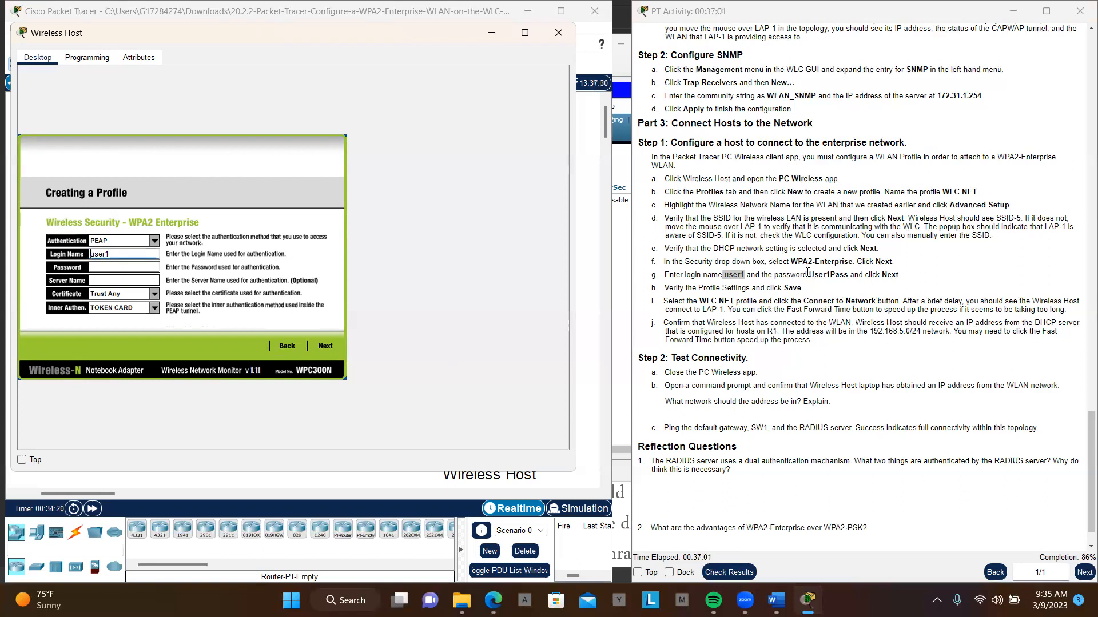
left_click_drag(809, 274, 849, 275)
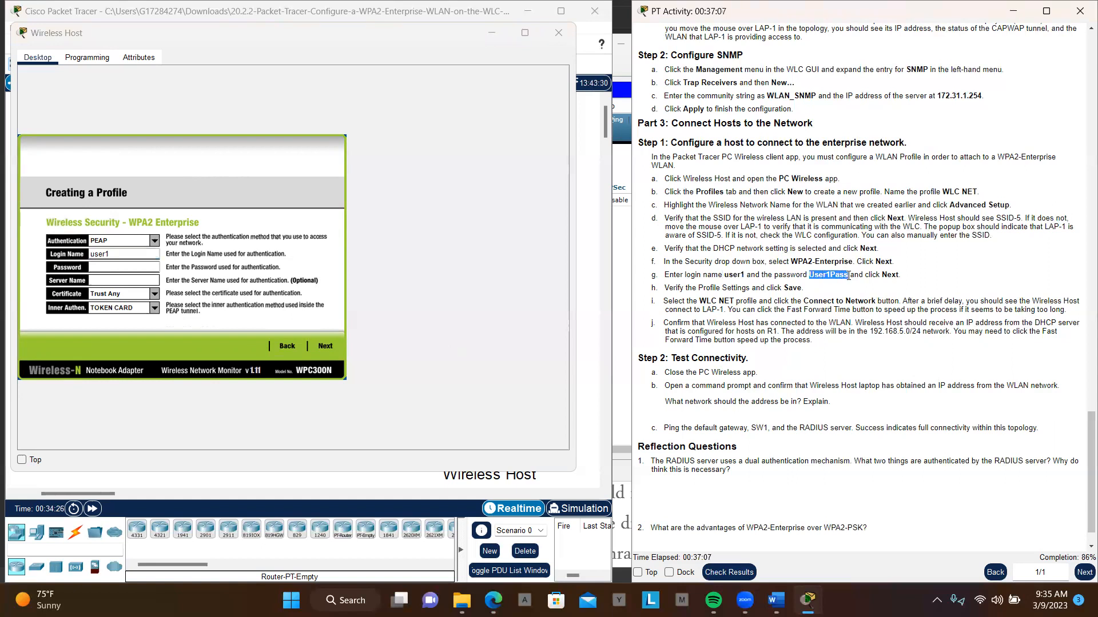
left_click(98, 267)
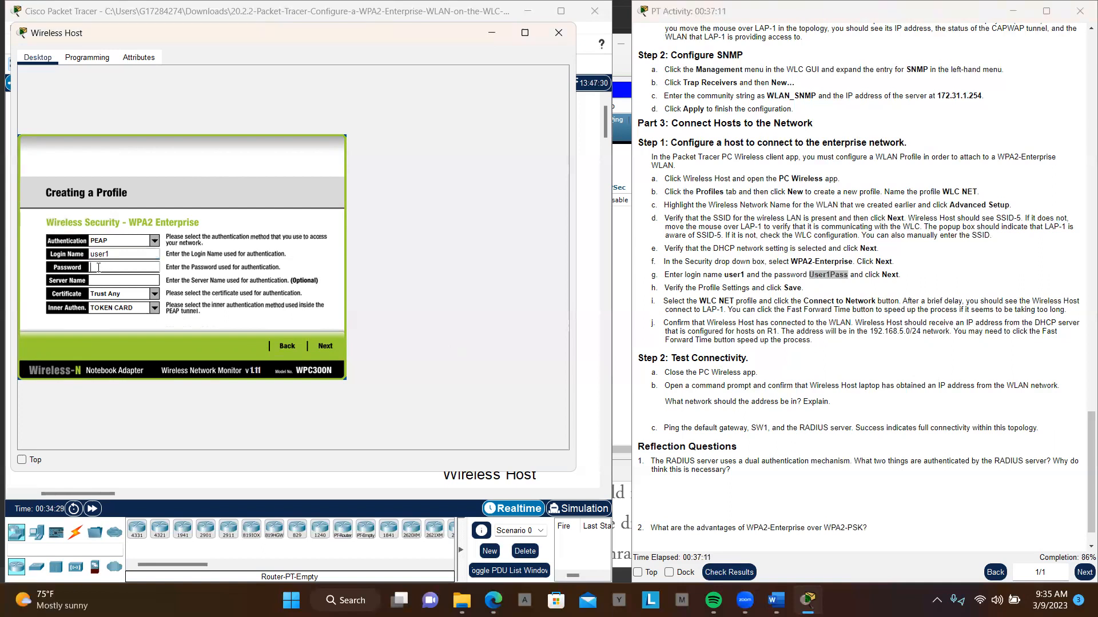
key("ctrl+v")
left_click(92, 267)
left_click(325, 346)
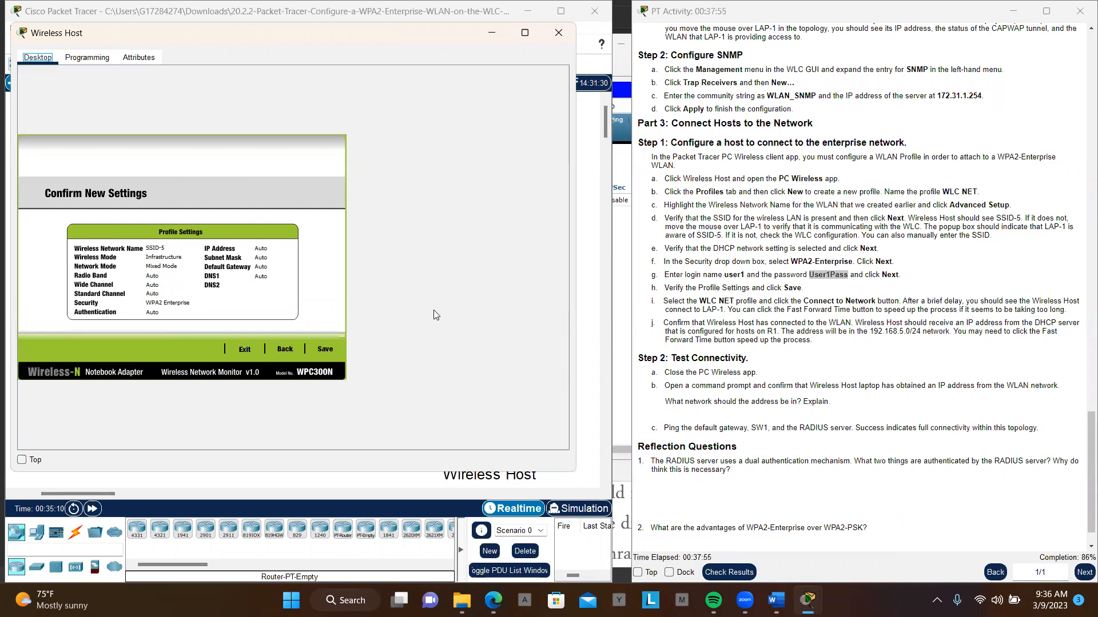
left_click(324, 349)
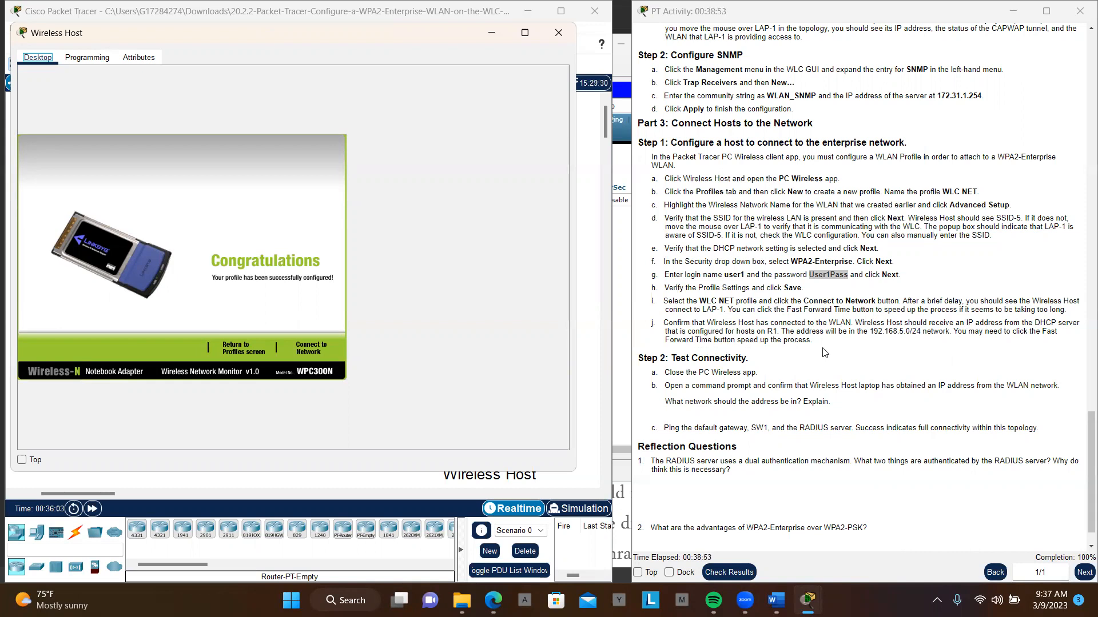
- Return to the profile list and connect Wireless Host to SSID-5 using the WLC NET profile
left_click(239, 351)
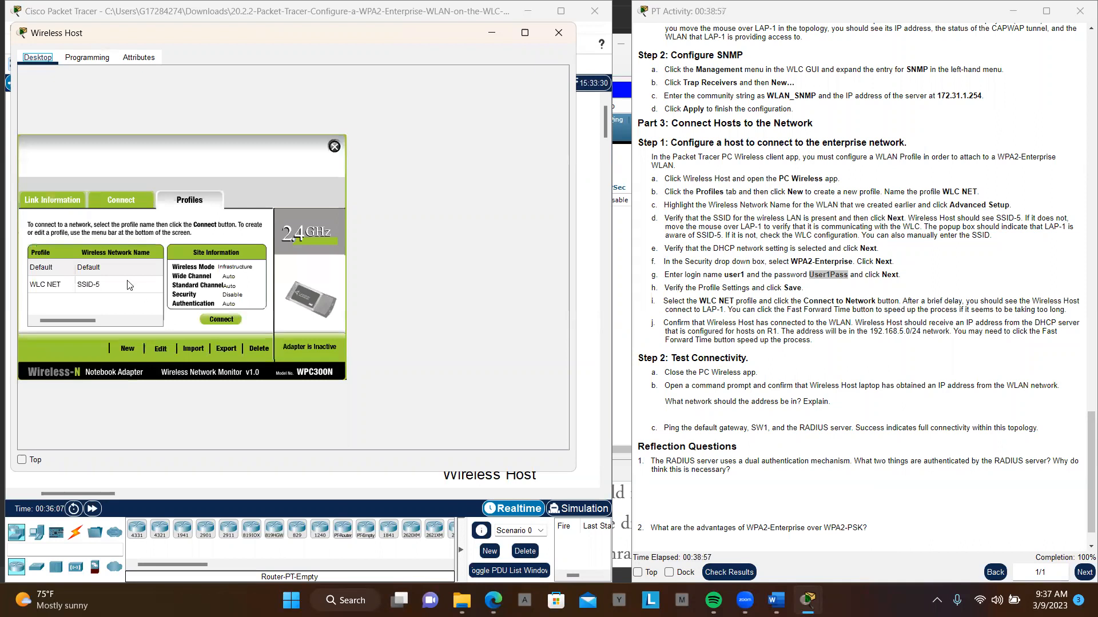
left_click(108, 285)
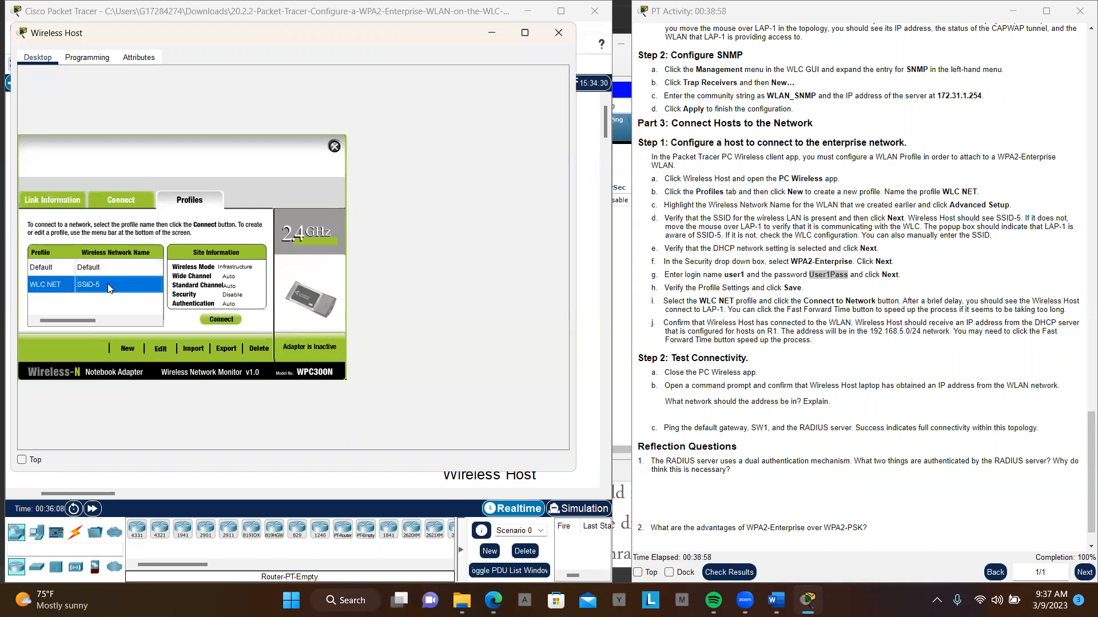
left_click(221, 321)
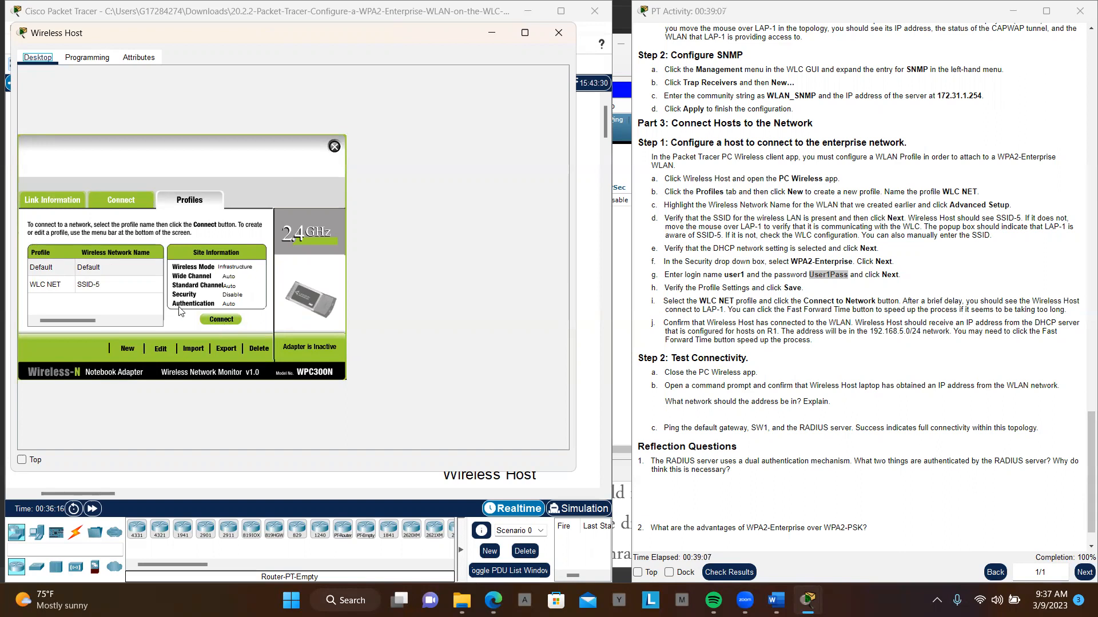
left_click(105, 287)
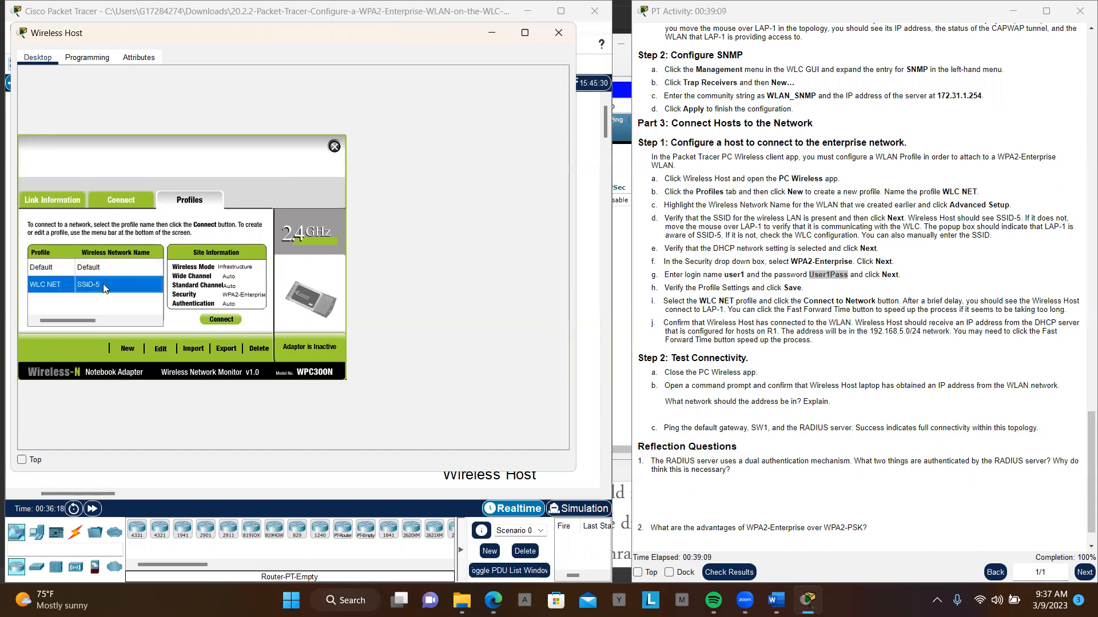
left_click(126, 287)
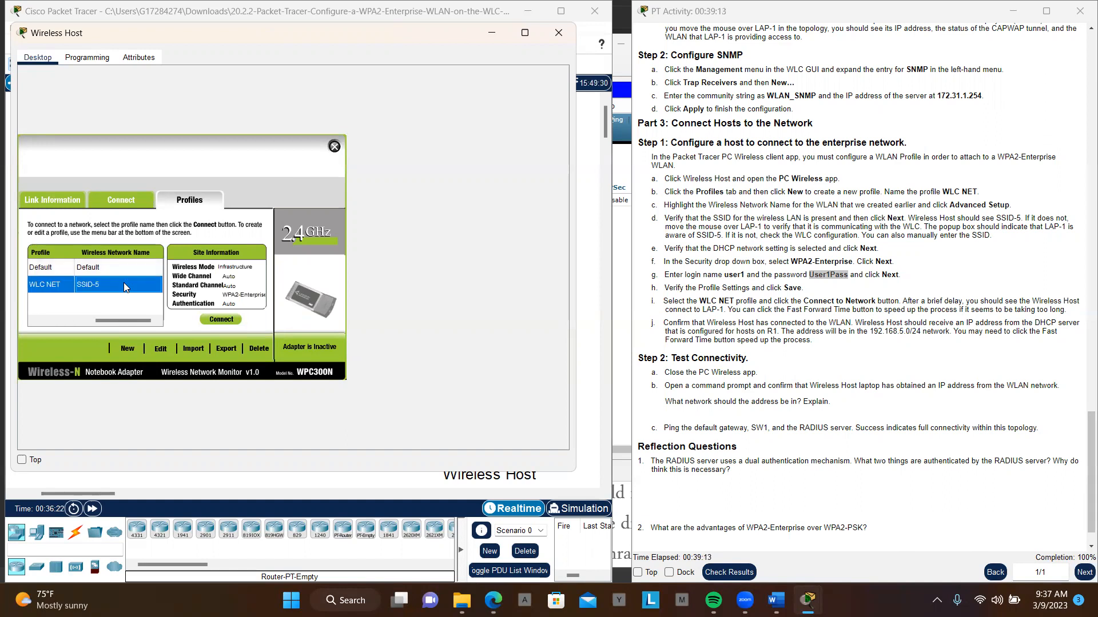
left_click(224, 320)
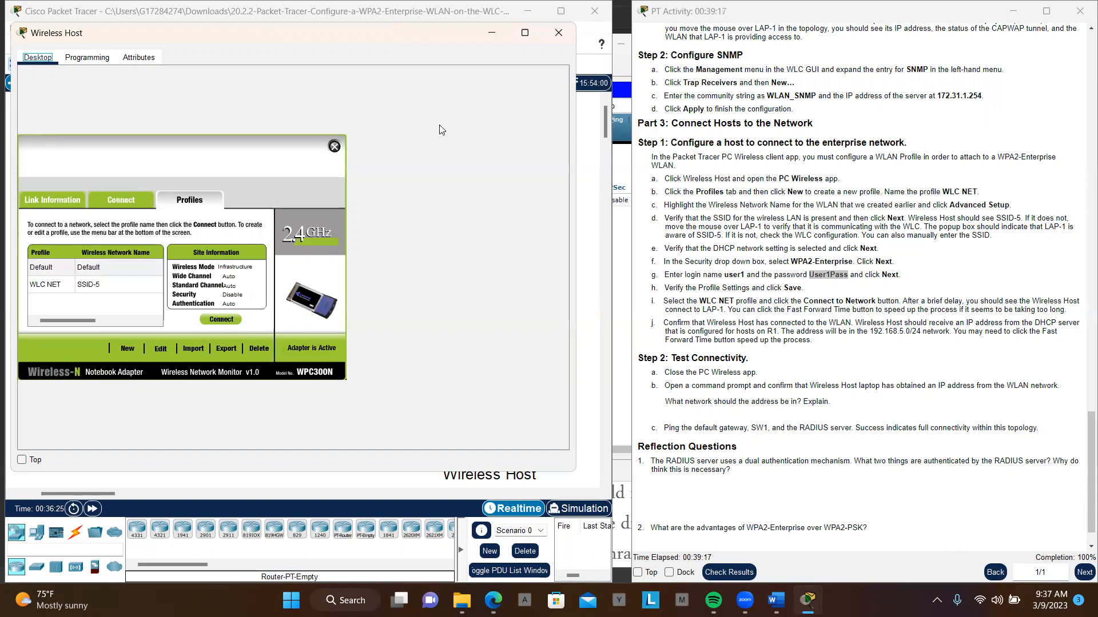
- Move the Wireless Host window aside and minimize it to examine the host's wireless link to LAP-1 in the topology
left_click_drag(340, 33, 971, 138)
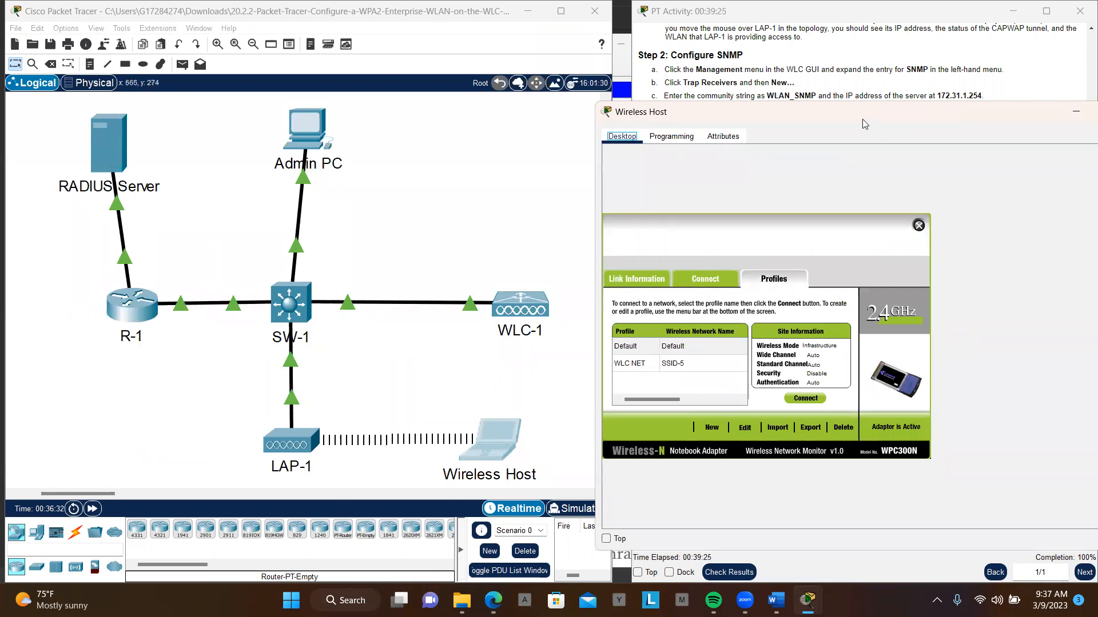
left_click_drag(863, 122, 735, 123)
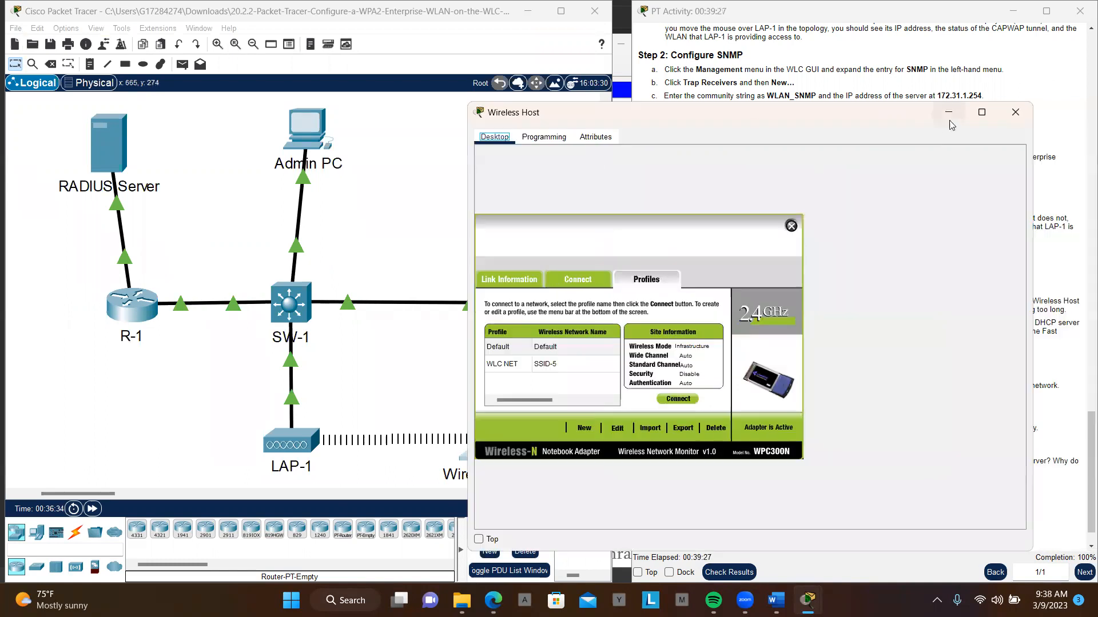
left_click(949, 121)
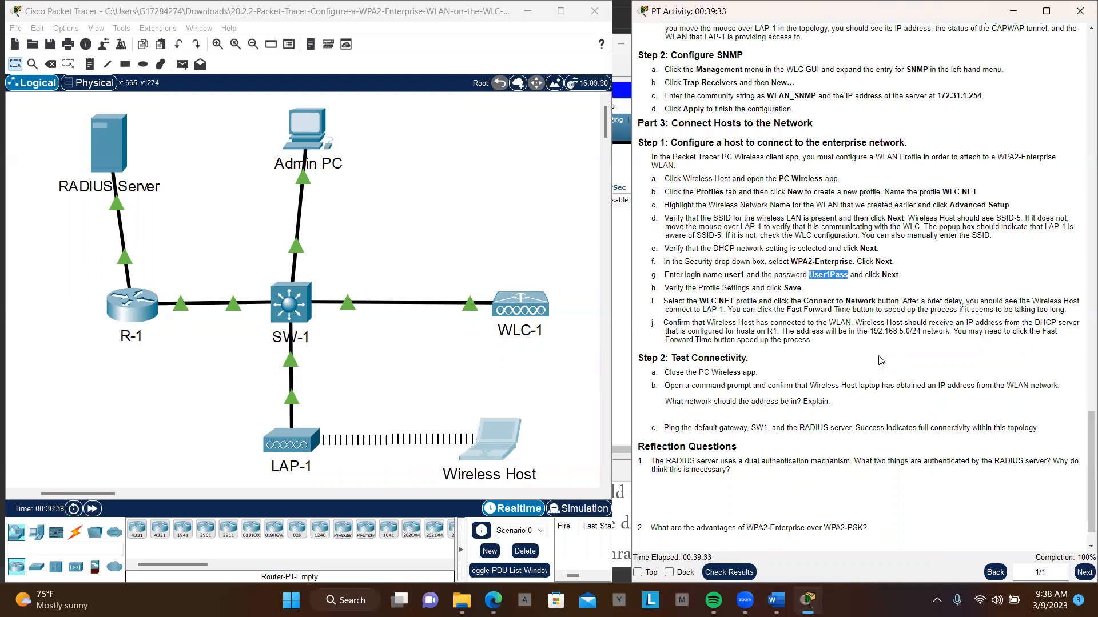
- Close the Wireless Host window with its PC Wireless app and reopen the host's desktop applications
left_click(492, 449)
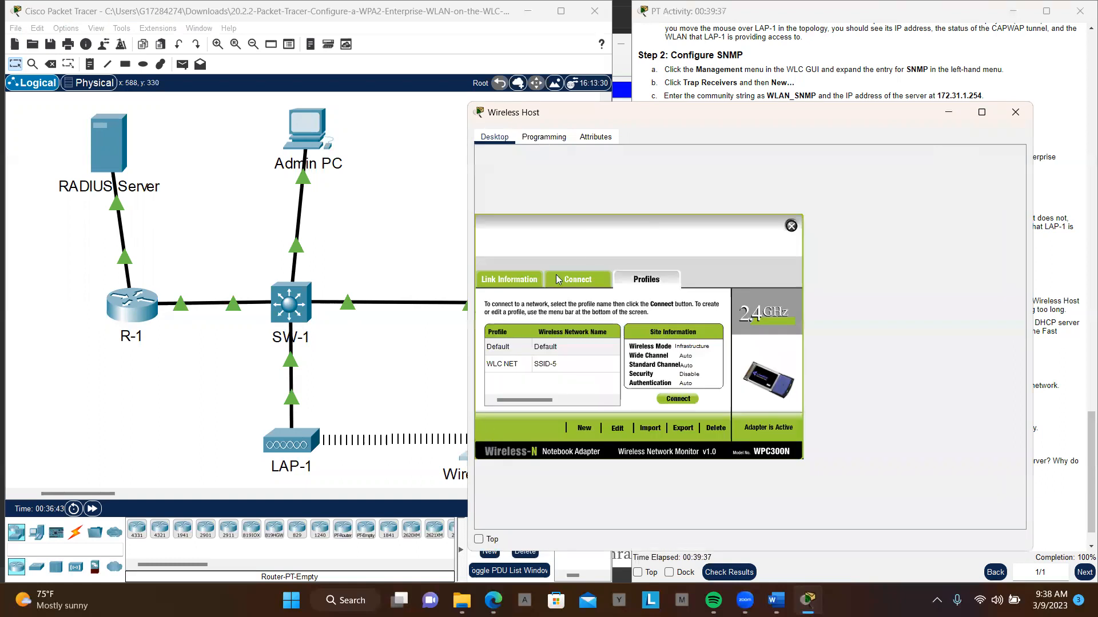
left_click(496, 144)
left_click(1016, 116)
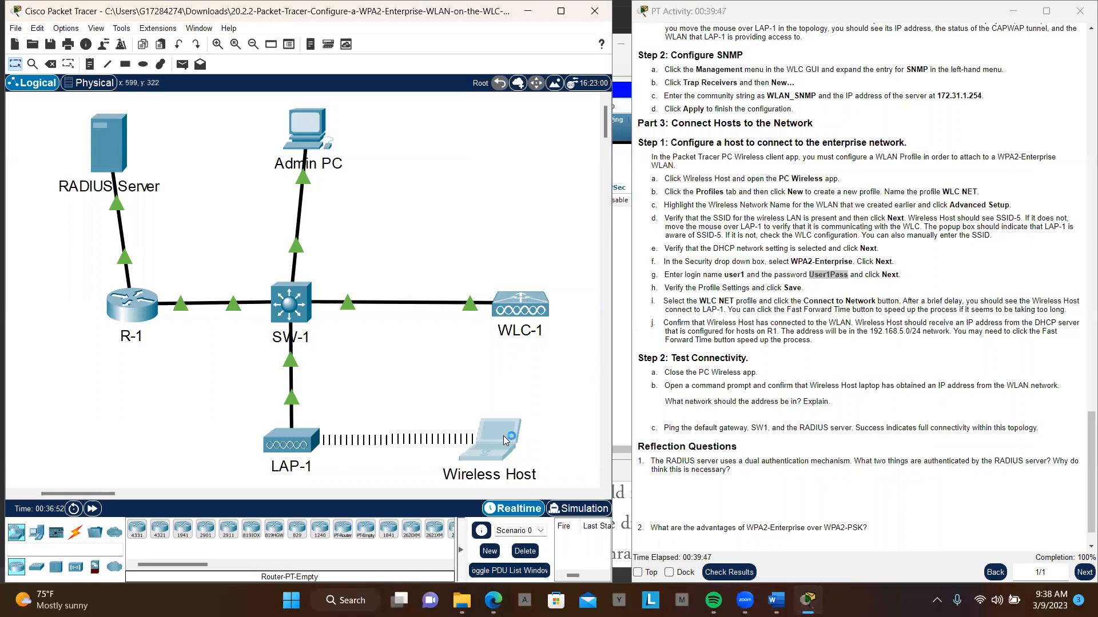
left_click(504, 440)
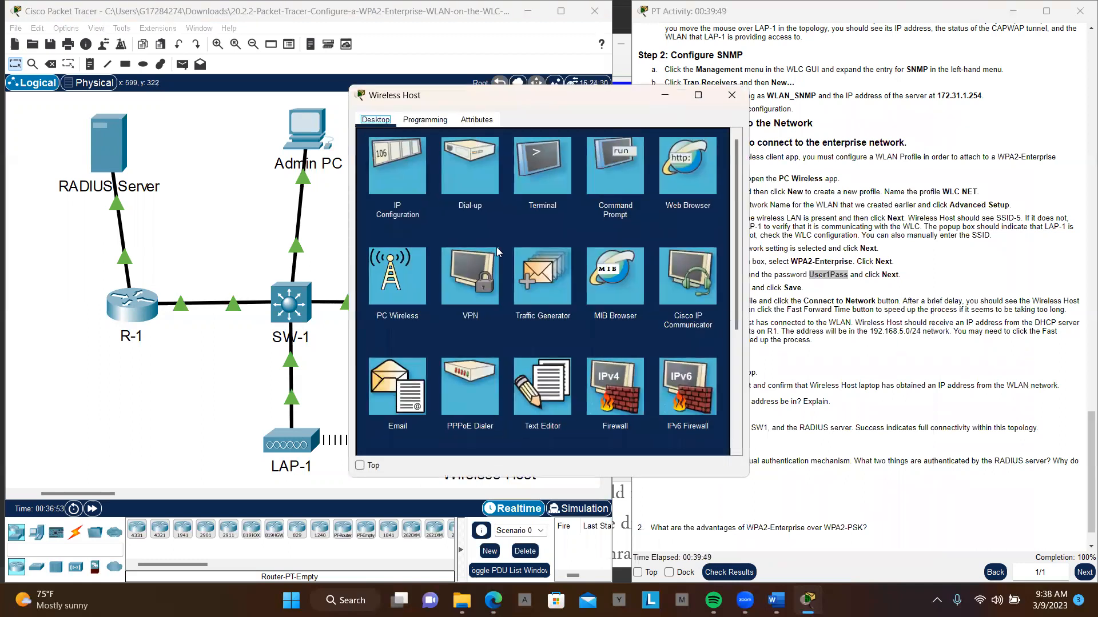
- Open the command prompt on Wireless Host and run ipconfig to check its IP configuration
left_click(611, 182)
key("Return")
key("Return")
key("Return")
key("Return")
key("Return")
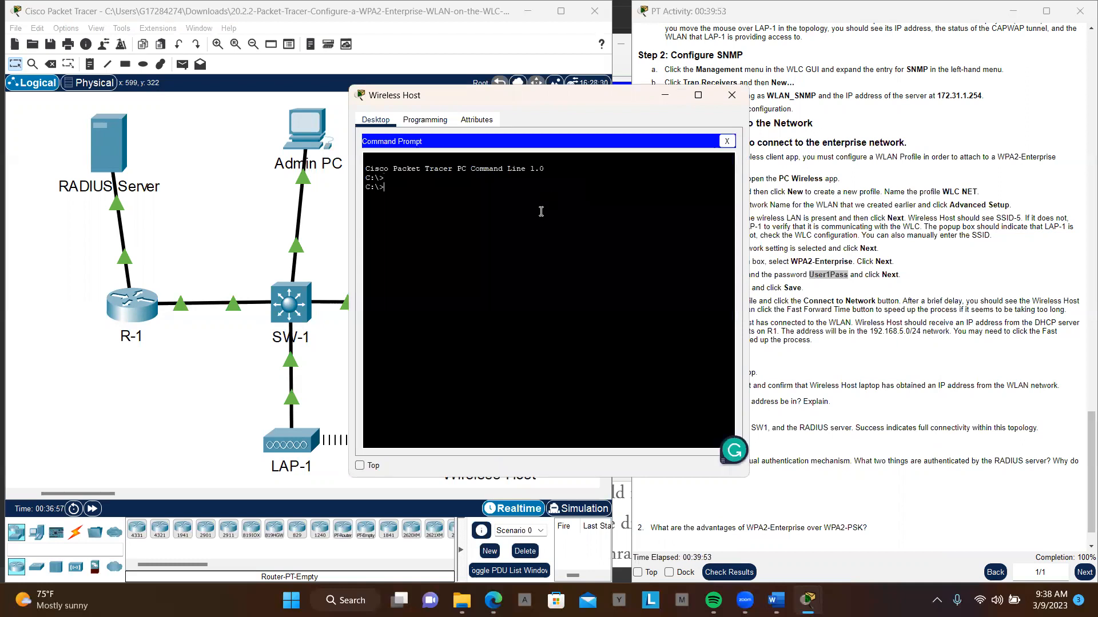
type("ipconfig")
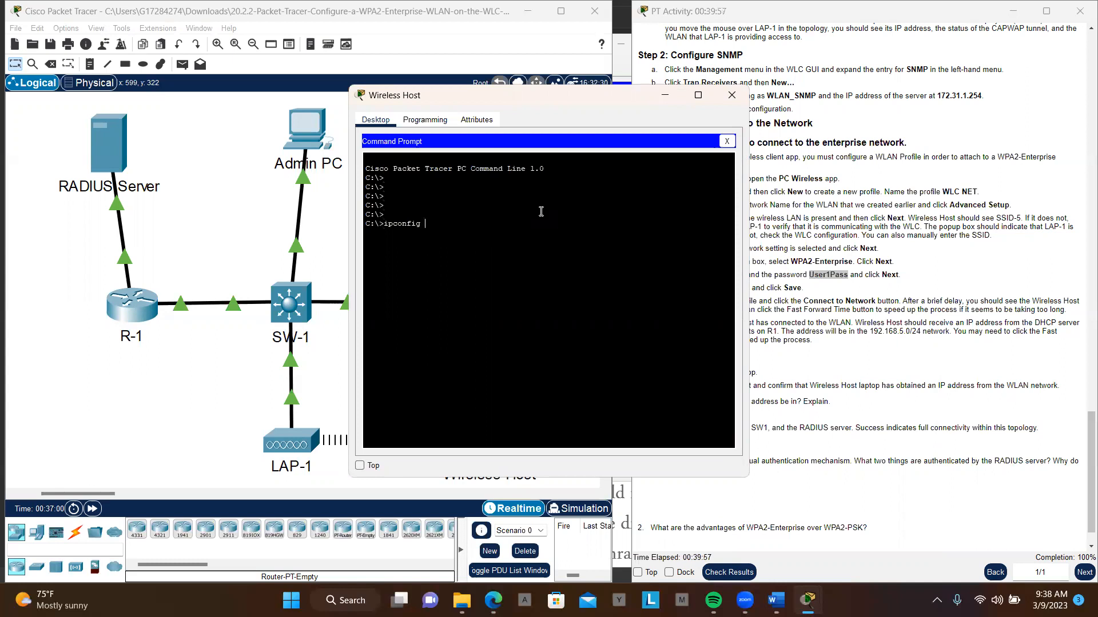
key("Return")
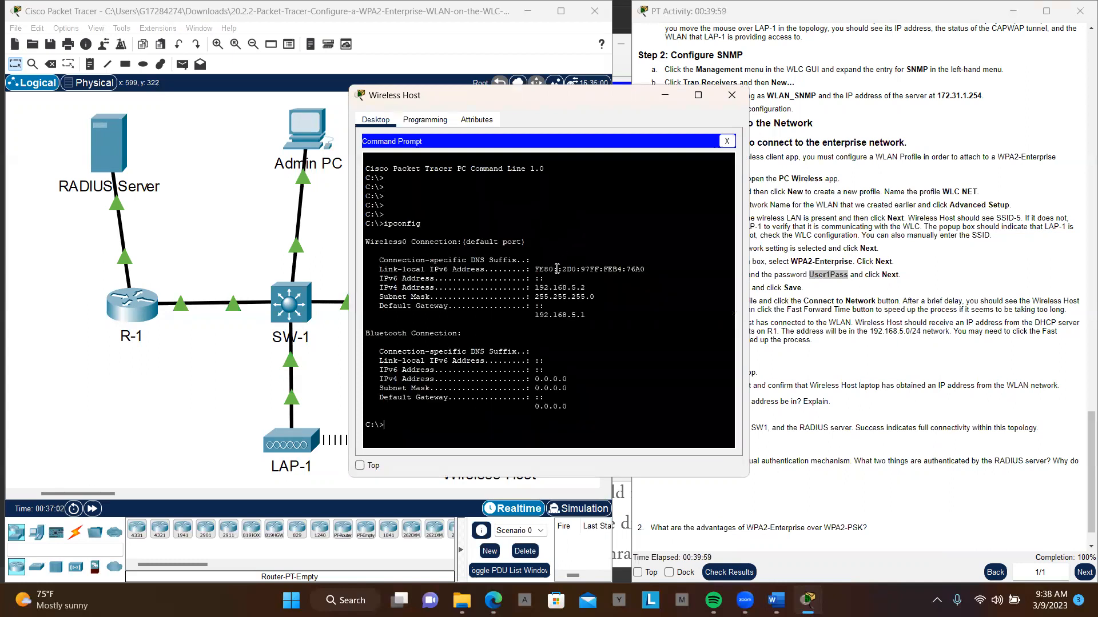
- Examine Wireless Host's IPv4 address and default gateway in the ipconfig output alongside the Test Connectivity instructions
left_click_drag(532, 286, 586, 288)
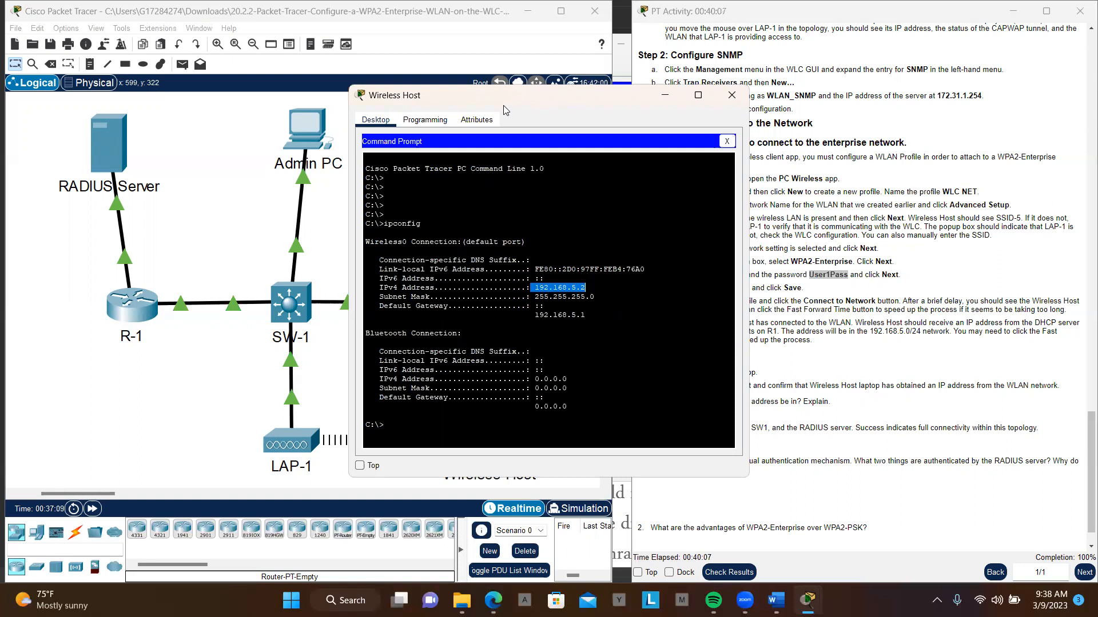
left_click_drag(504, 108, 375, 123)
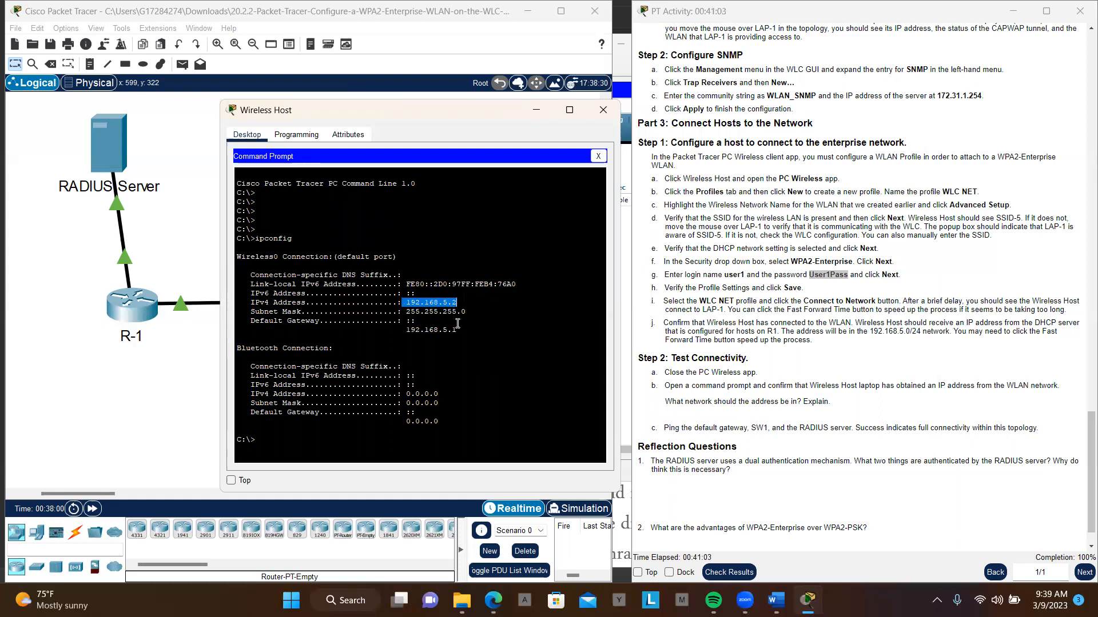
left_click_drag(457, 330, 407, 330)
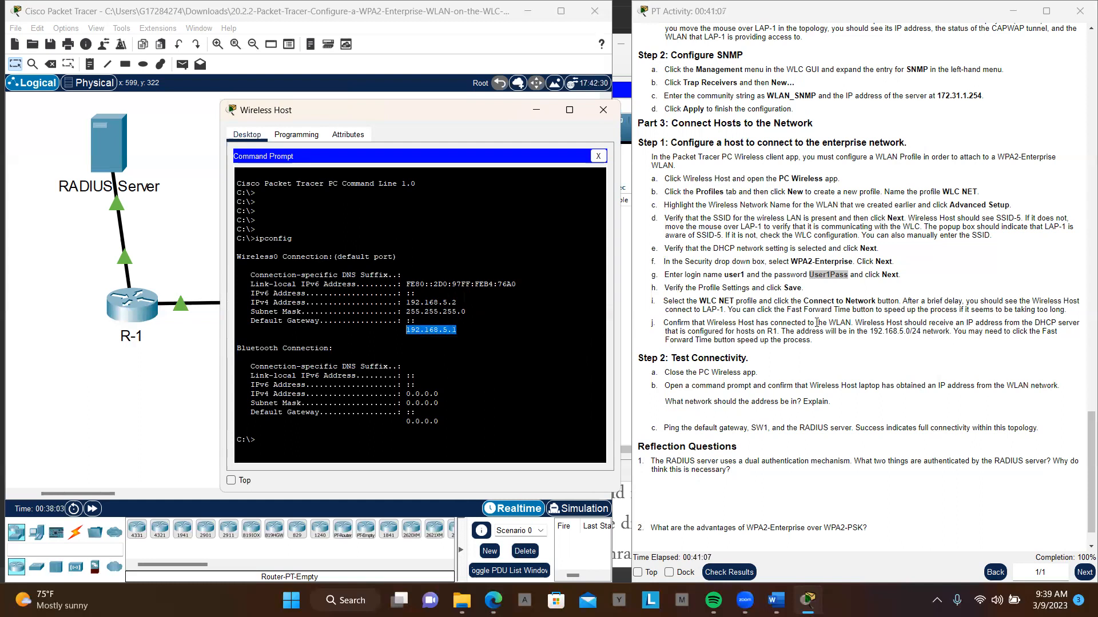
scroll(817, 323, "down", 1)
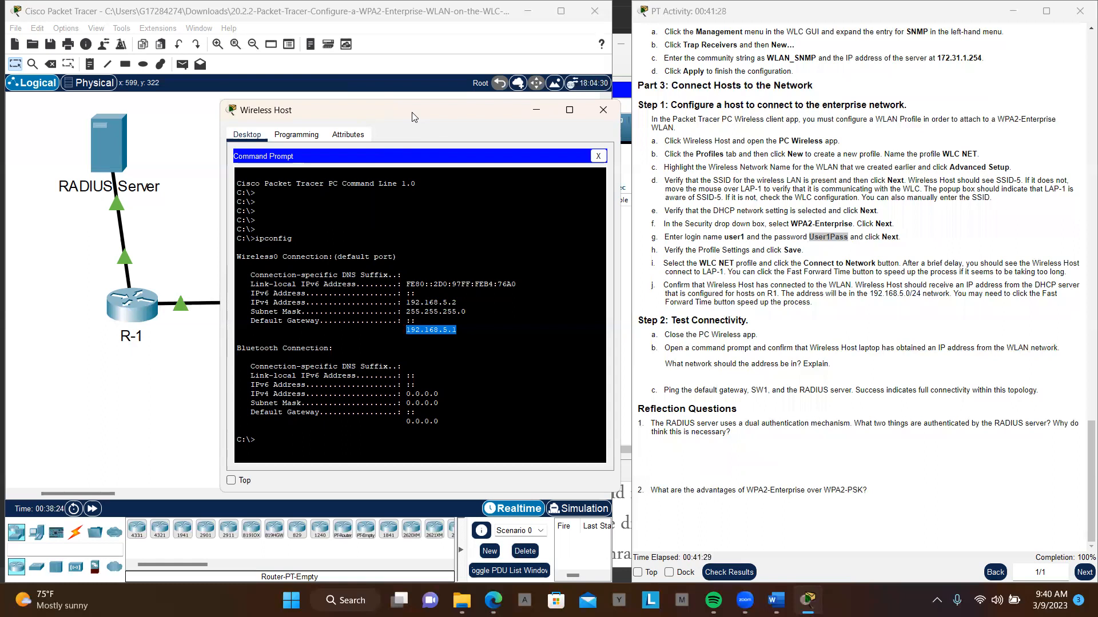
left_click_drag(415, 117, 474, 141)
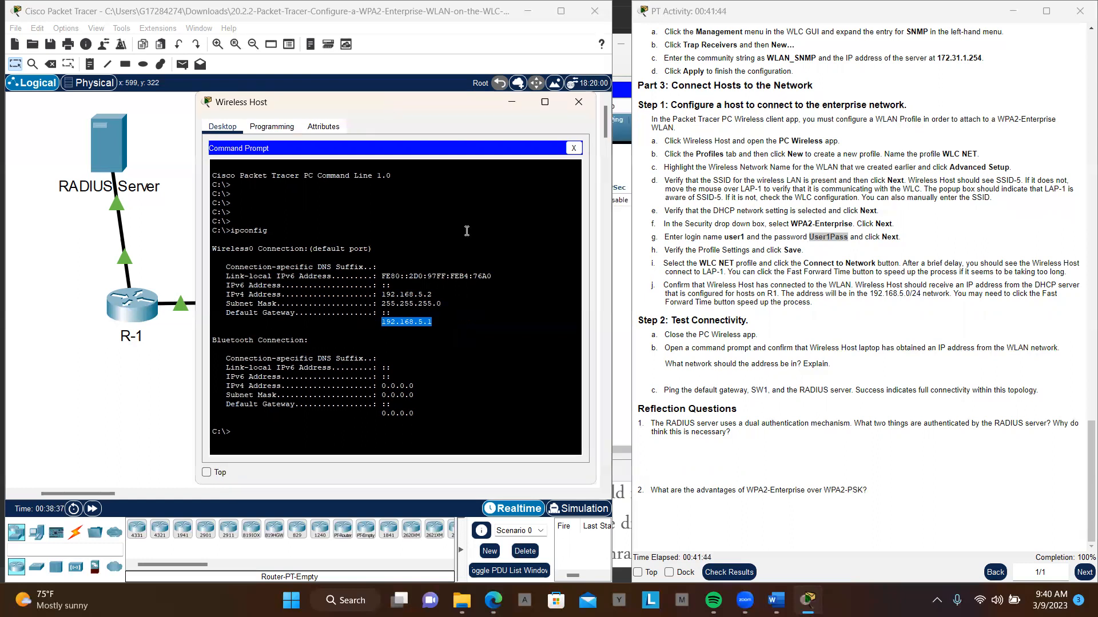
- Add blank prompt lines below the ipconfig output and copy SW1's VLAN 200 address, 192.168.200.100, from the Addressing Table
left_click(476, 416)
key("Return")
key("Return")
key("Return")
key("Return")
key("Return")
key("Return")
key("Return")
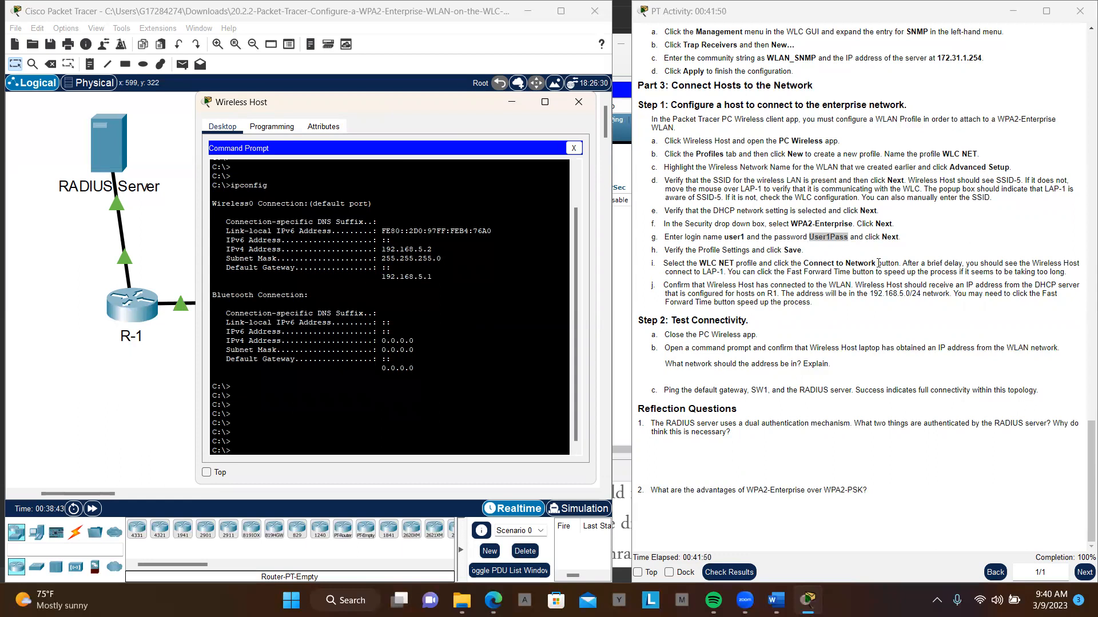
scroll(878, 263, "up", 15)
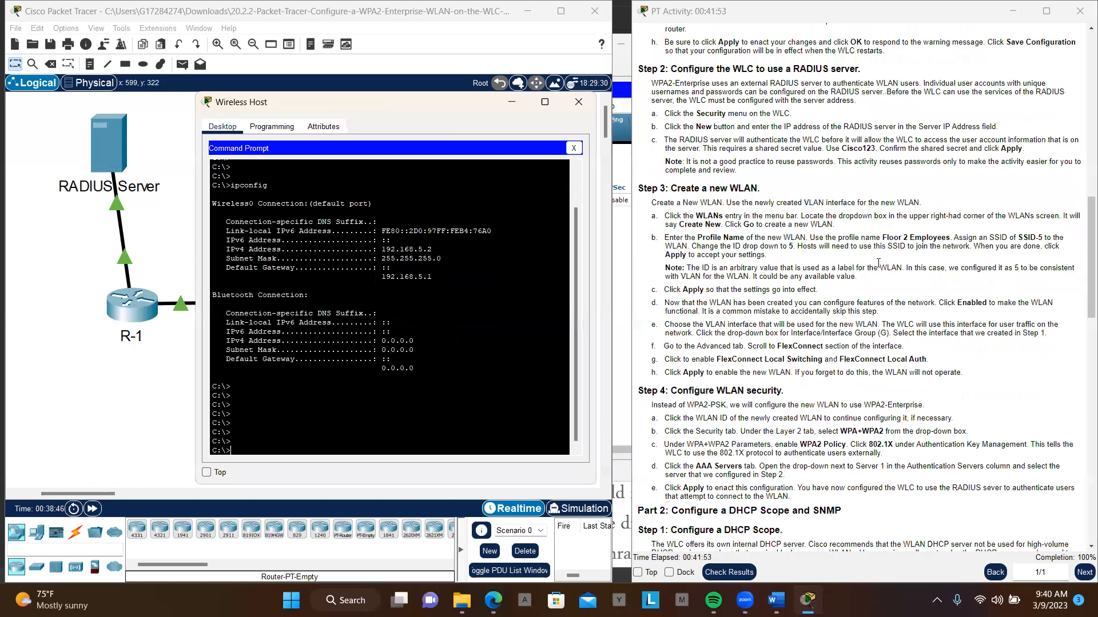
scroll(878, 263, "up", 5)
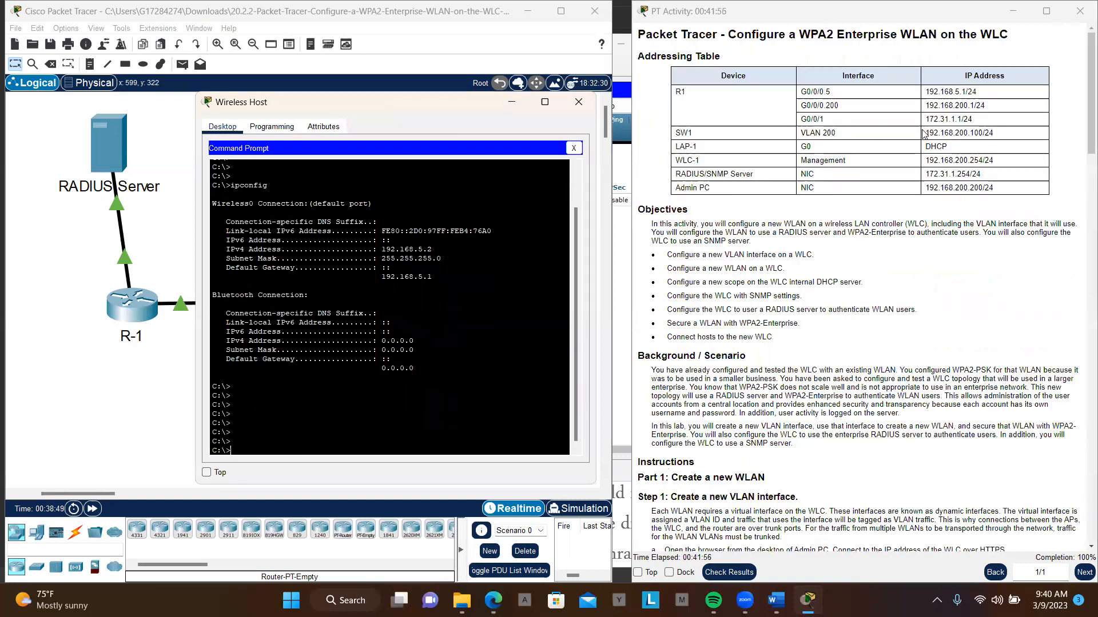
left_click_drag(922, 133, 982, 133)
key("ctrl+c")
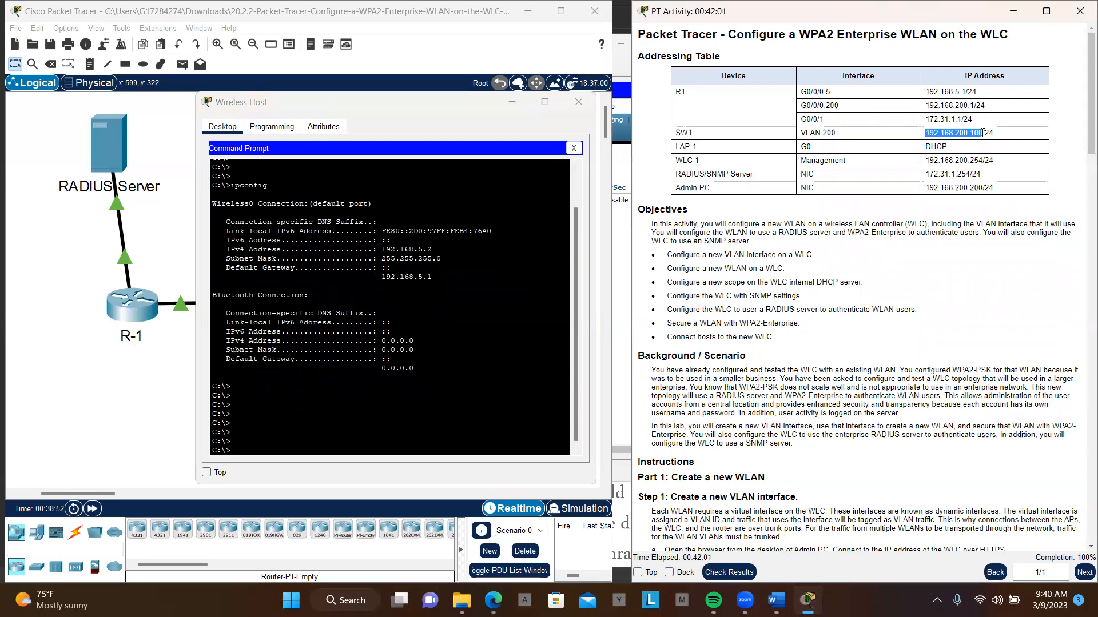
- Ping SW1 at 192.168.200.100 from Wireless Host, using the copied address
left_click(377, 410)
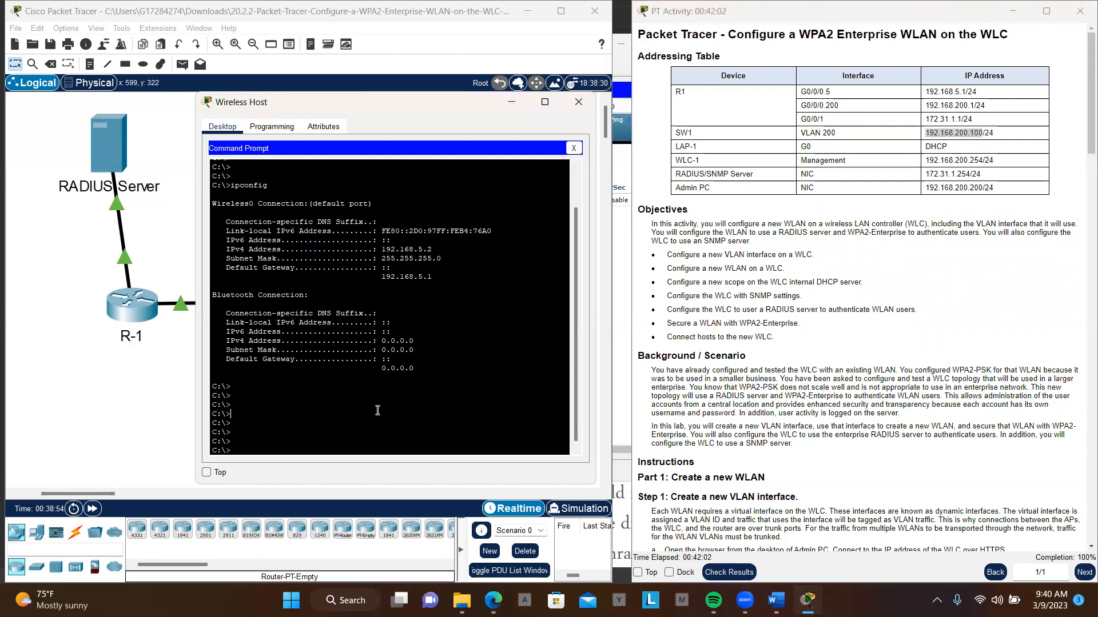
key("Up")
key("BackSpace")
key("BackSpace")
key("BackSpace")
key("BackSpace")
key("BackSpace")
key("BackSpace")
key("BackSpace")
key("BackSpace")
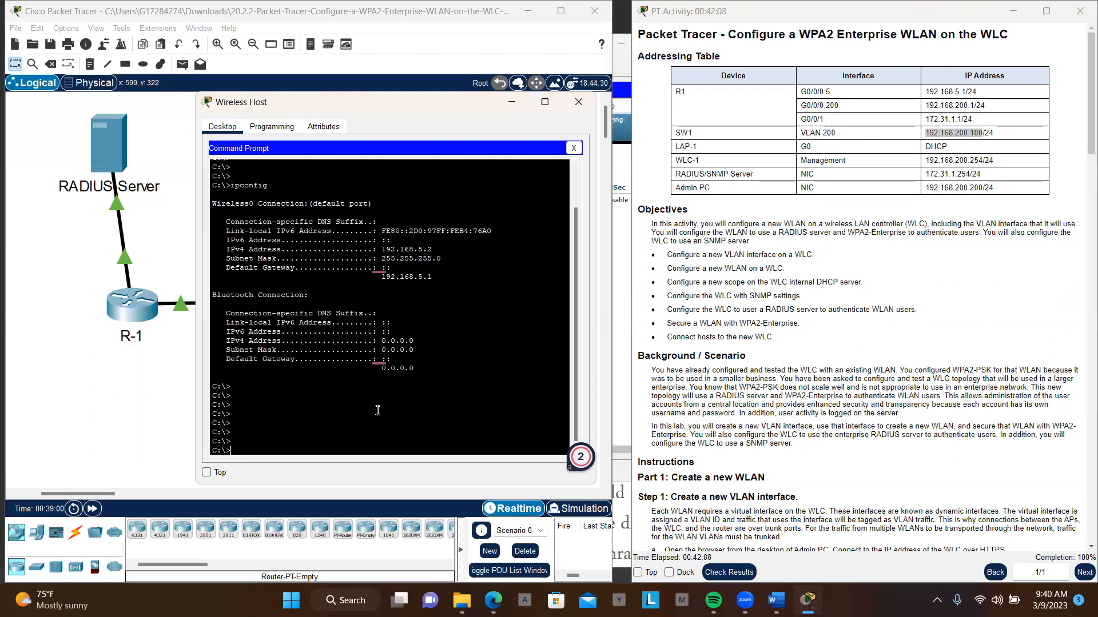
type("ping")
right_click(358, 430)
left_click(381, 452)
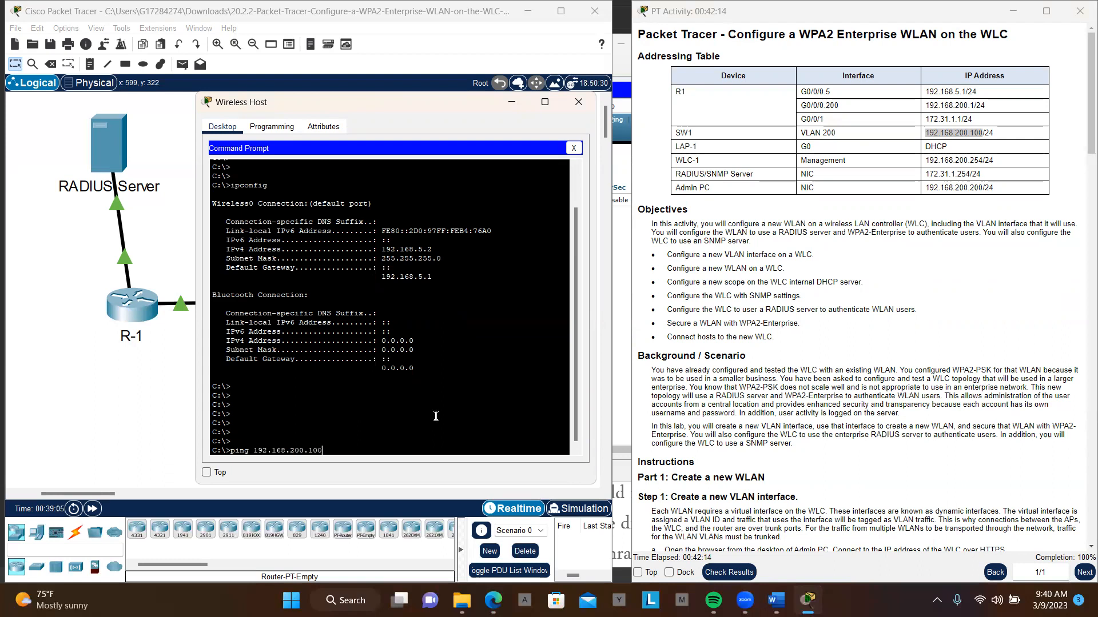
key("Return")
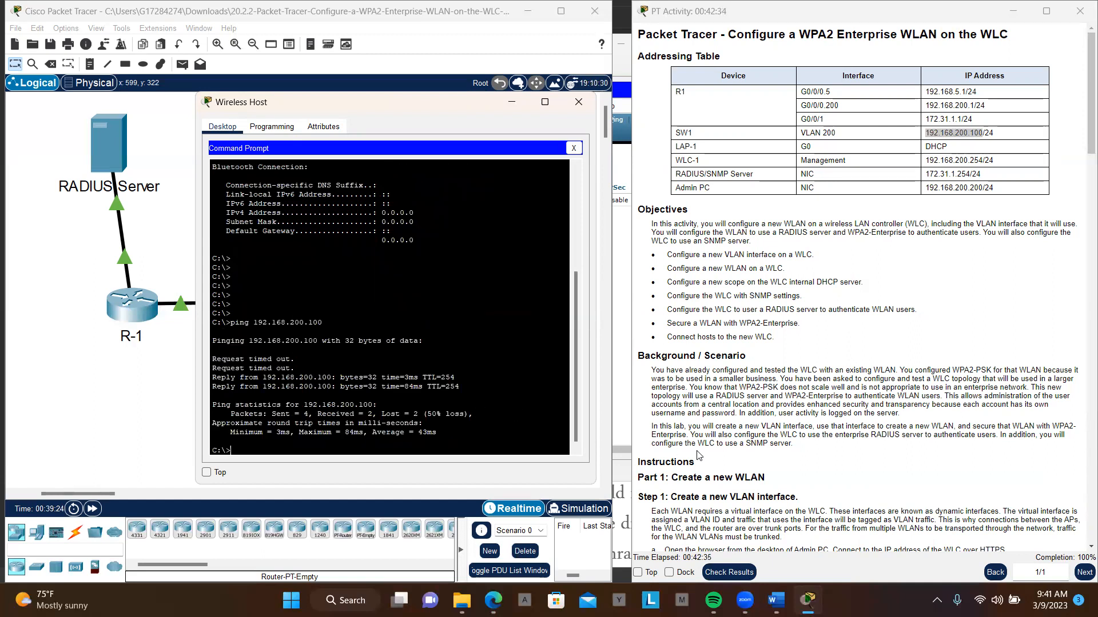
- Check which devices the Test Connectivity instructions require, and copy the RADIUS/SNMP Server address, 172.31.1.254, from the Addressing Table
scroll(747, 456, "down", 5)
scroll(748, 456, "down", 15)
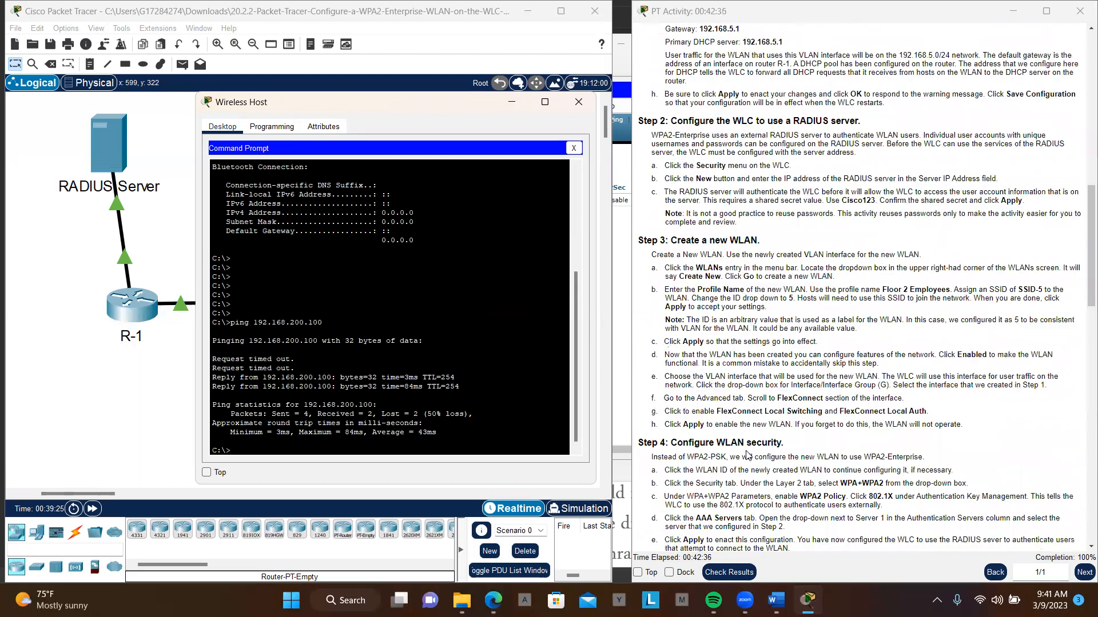
scroll(748, 456, "down", 4)
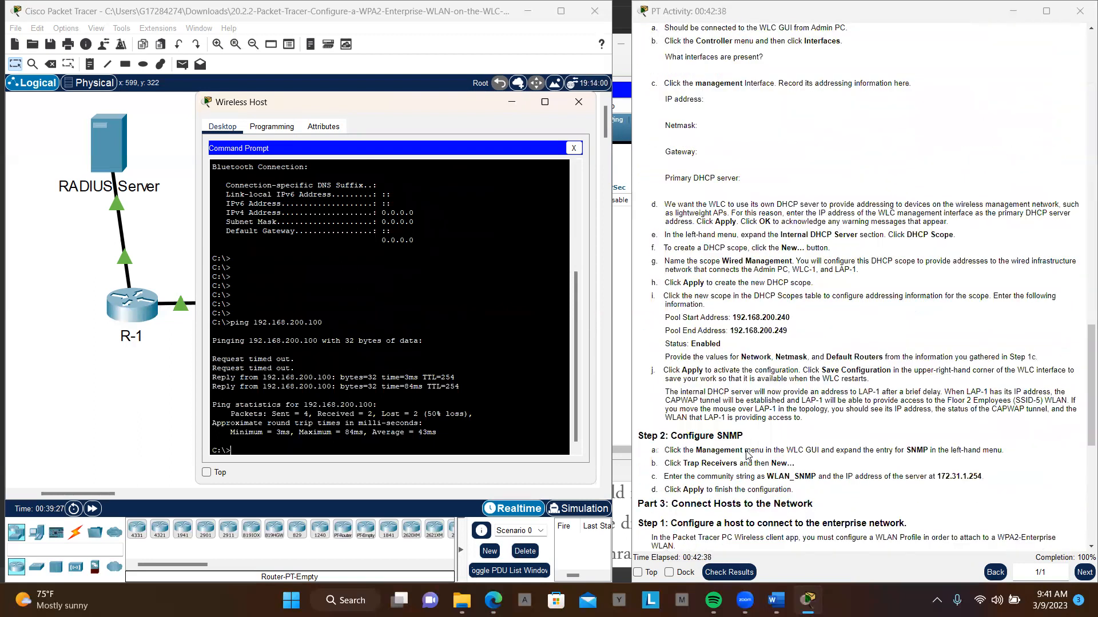
scroll(748, 456, "down", 8)
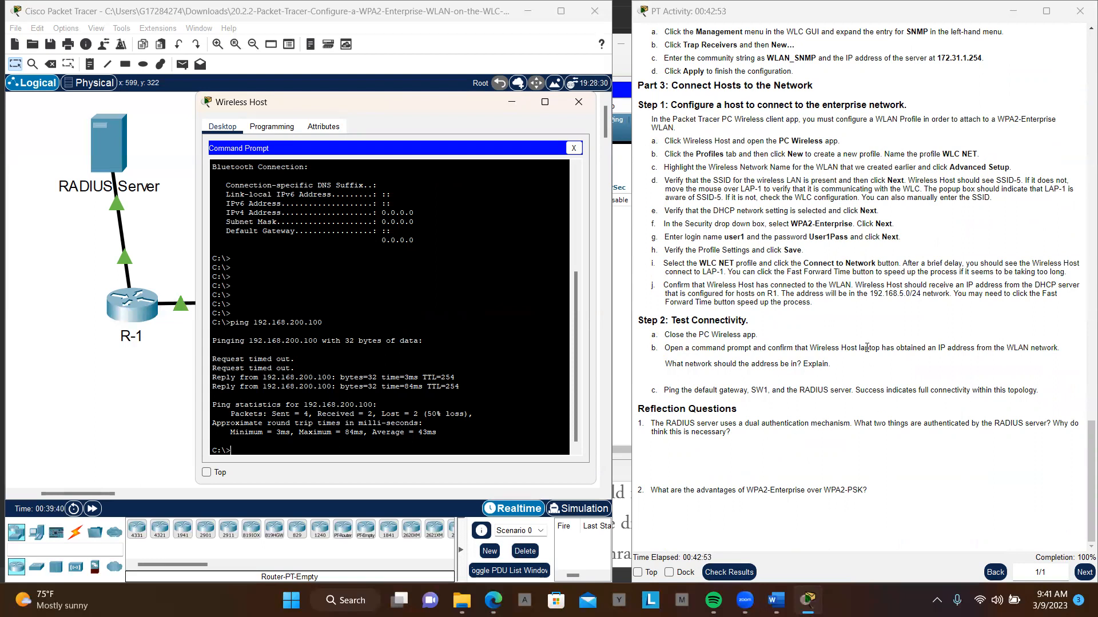
scroll(867, 348, "up", 10)
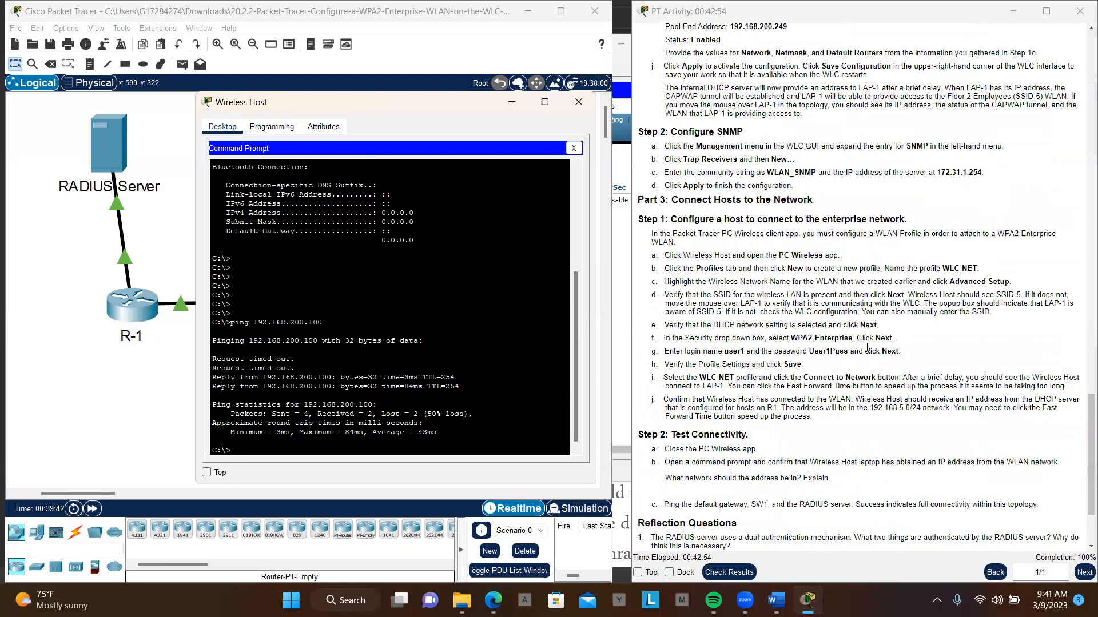
scroll(867, 347, "up", 5)
scroll(867, 348, "up", 13)
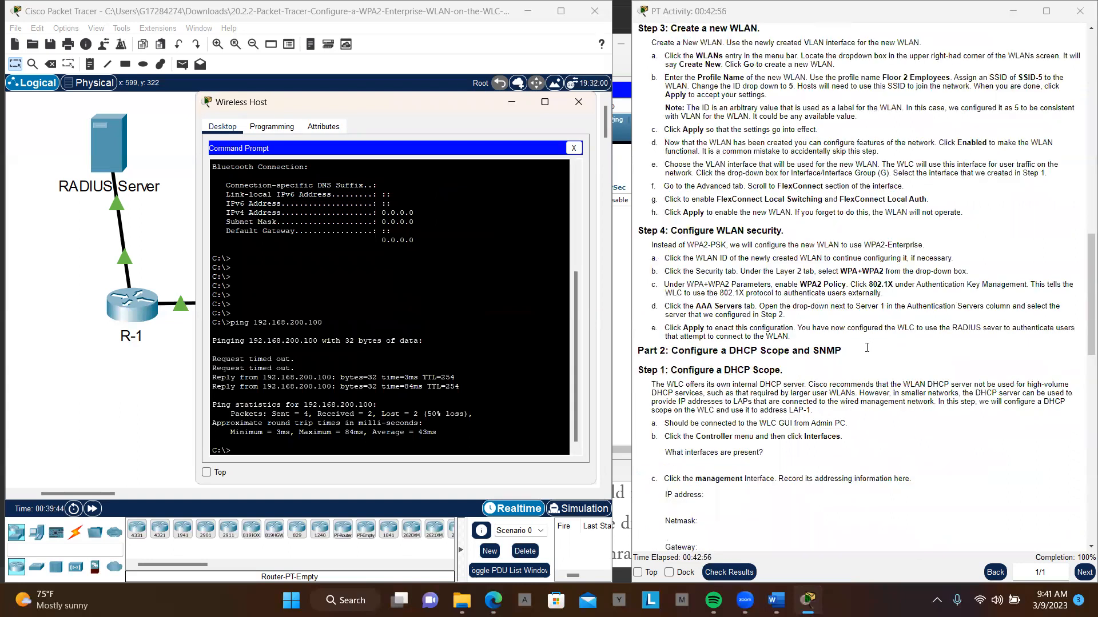
scroll(866, 348, "up", 17)
scroll(867, 348, "up", 9)
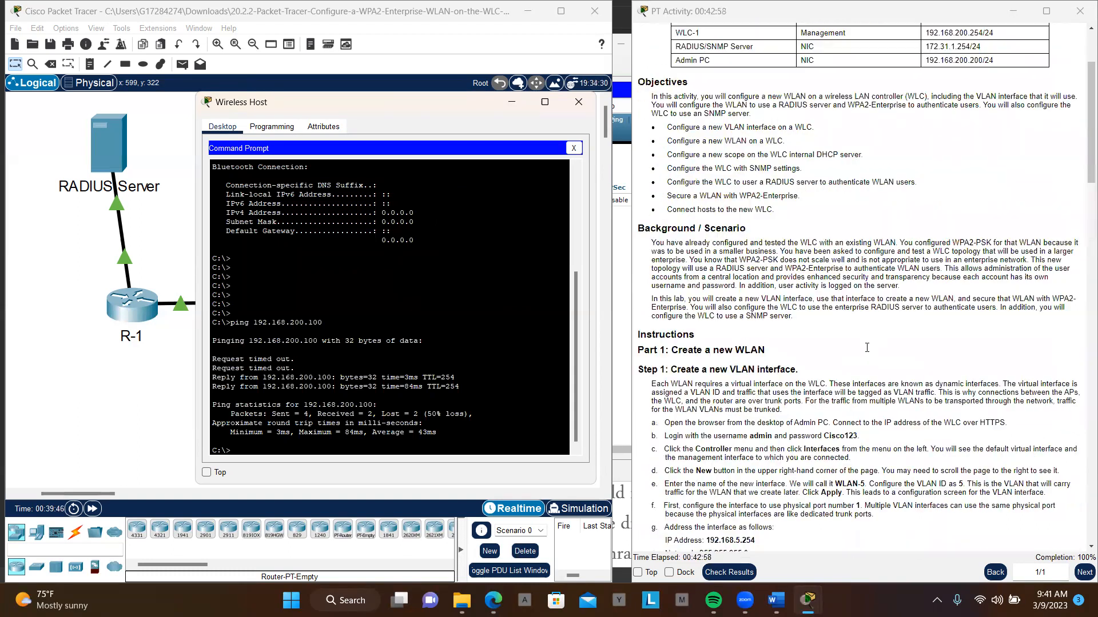
scroll(867, 348, "up", 3)
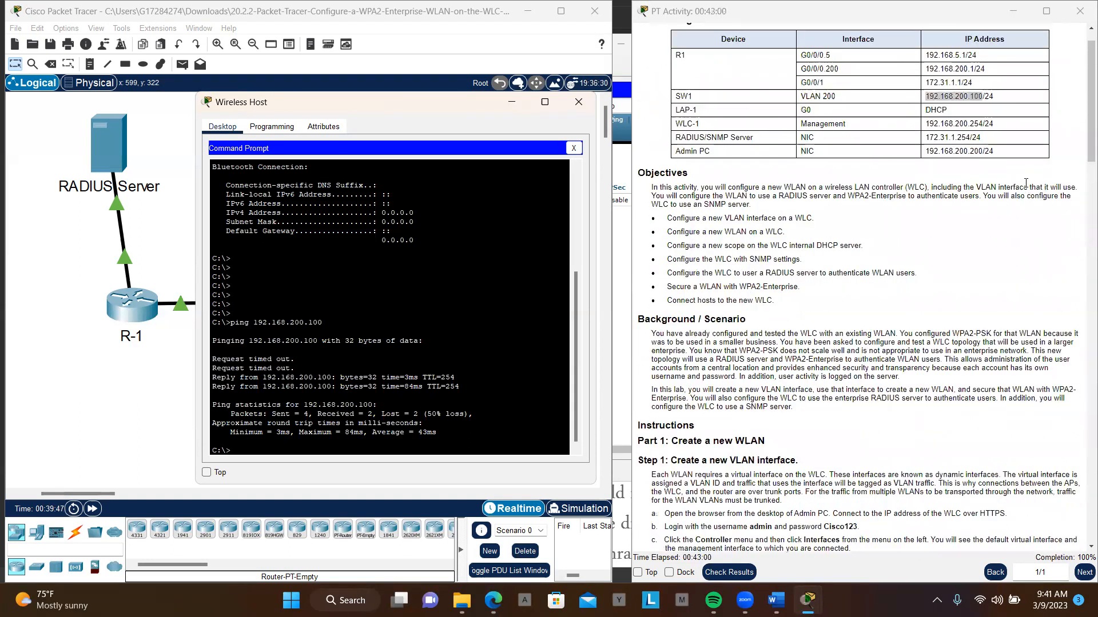
left_click_drag(926, 137, 970, 138)
key("ctrl+c")
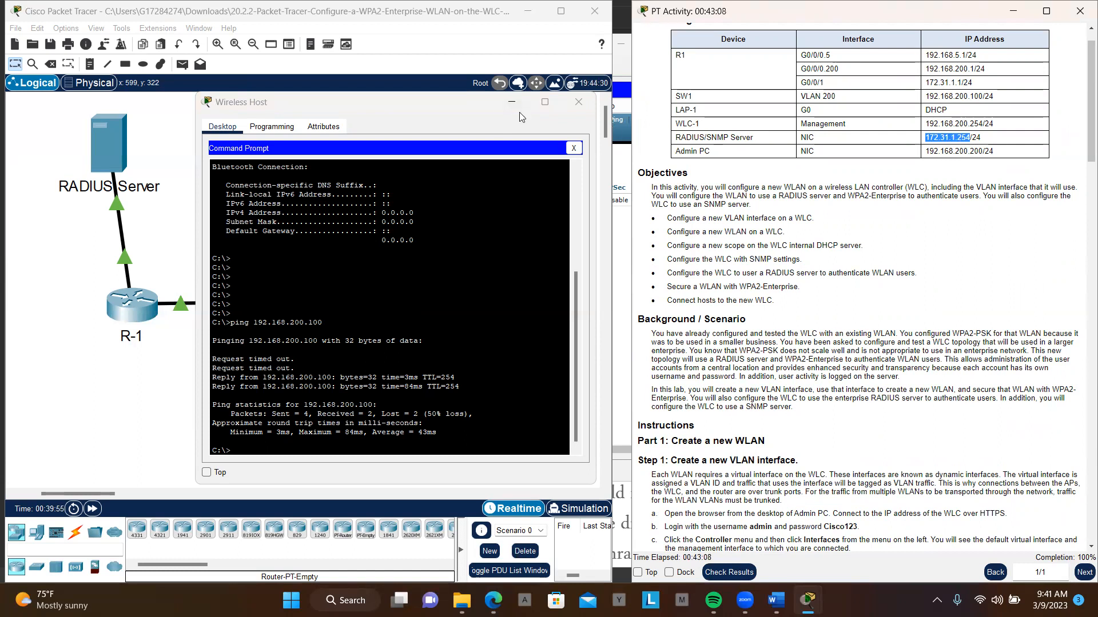
- Add blank prompt lines below the ping results and move the Wireless Host window to uncover more of the topology
scroll(486, 287, "down", 1)
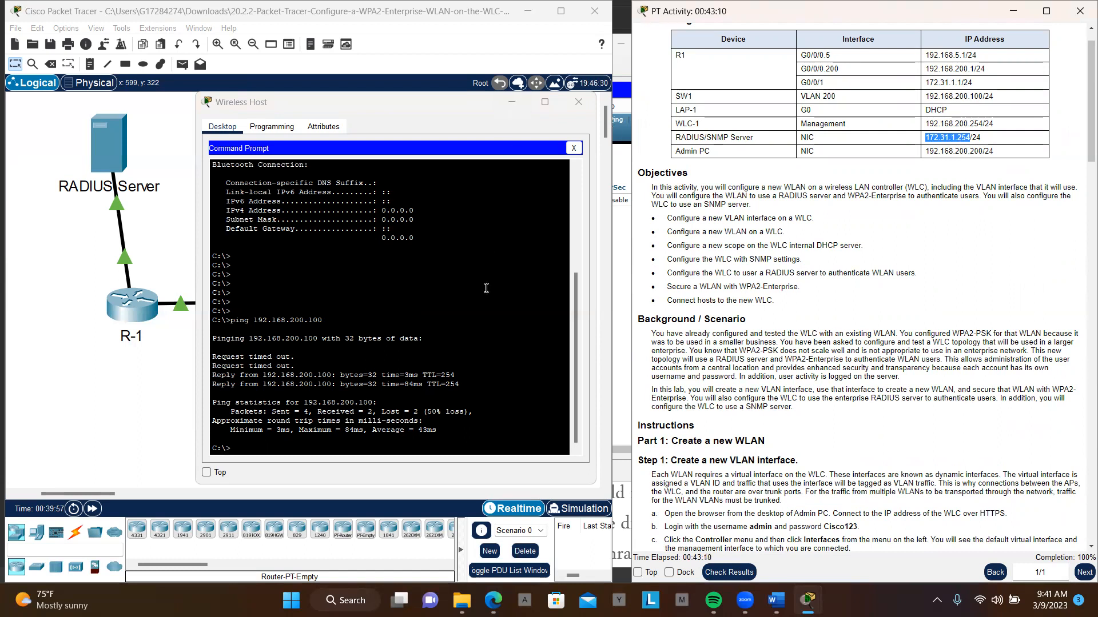
left_click(319, 444)
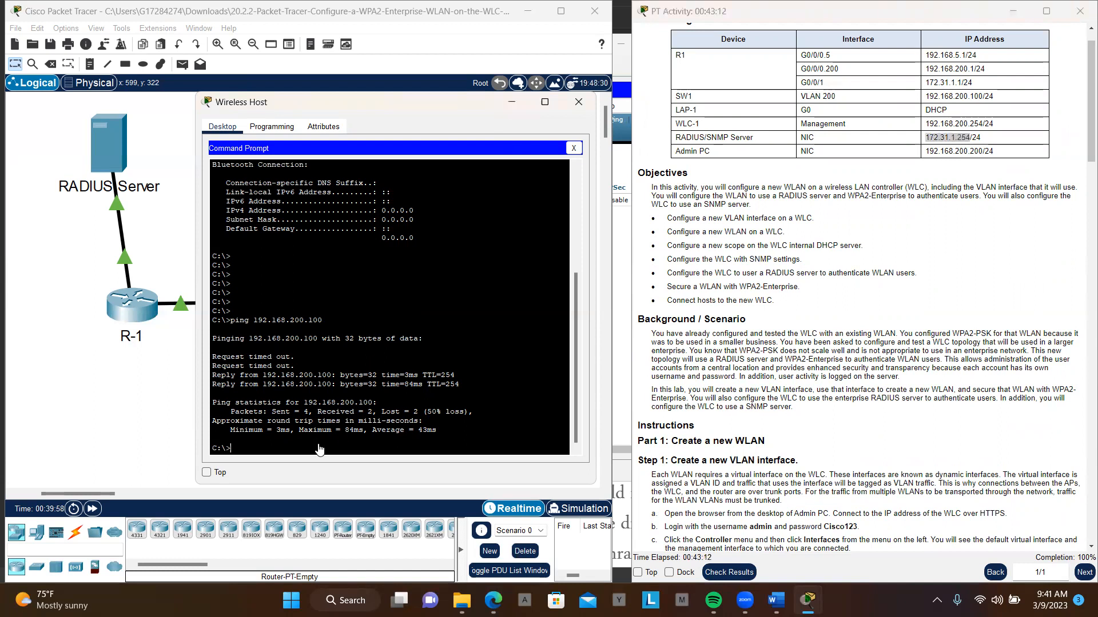
key("Return")
key("Return")
key("Return")
key("Return")
key("Return")
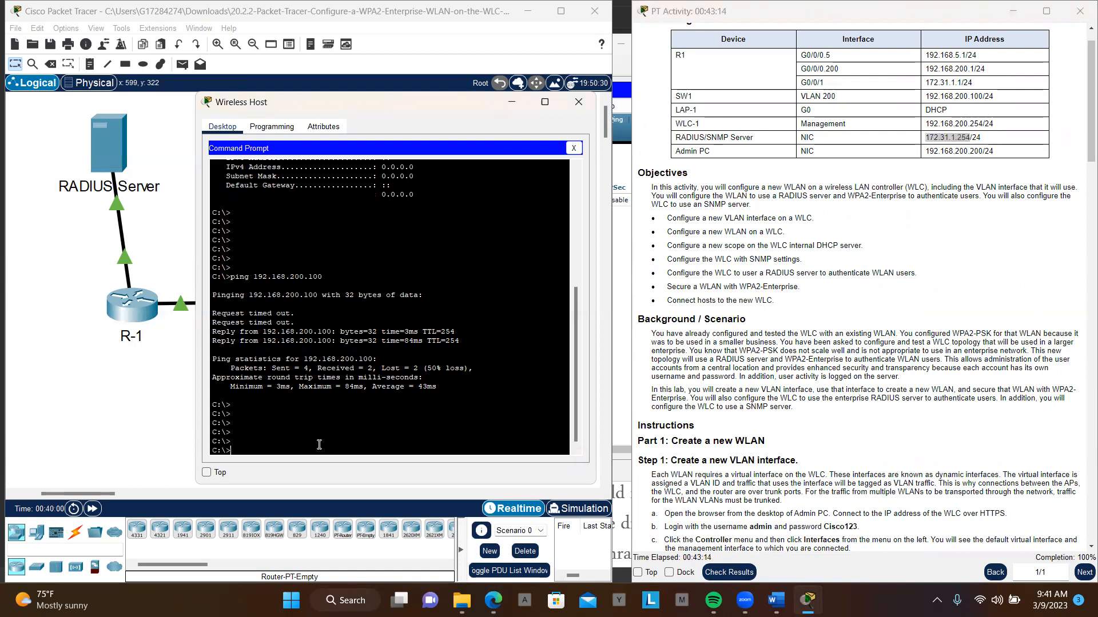
left_click_drag(360, 100, 279, 81)
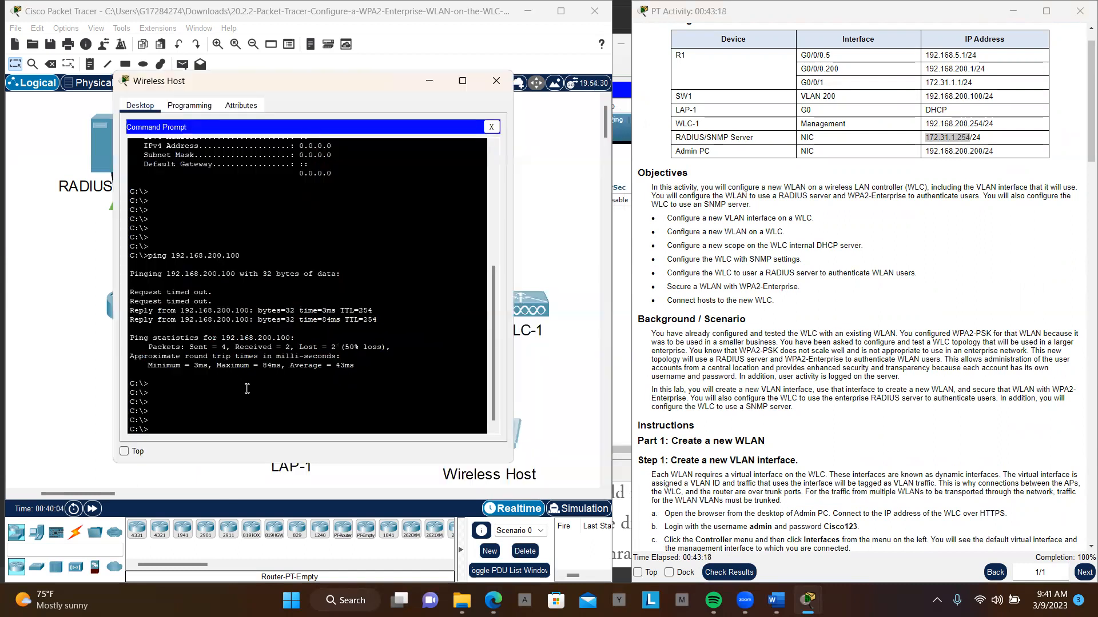
- Ping the RADIUS server at 172.31.1.254 by replacing the address in the recalled ping command
key("Up")
key("BackSpace")
key("BackSpace")
key("BackSpace")
key("BackSpace")
key("BackSpace")
key("BackSpace")
key("BackSpace")
key("BackSpace")
key("BackSpace")
key("BackSpace")
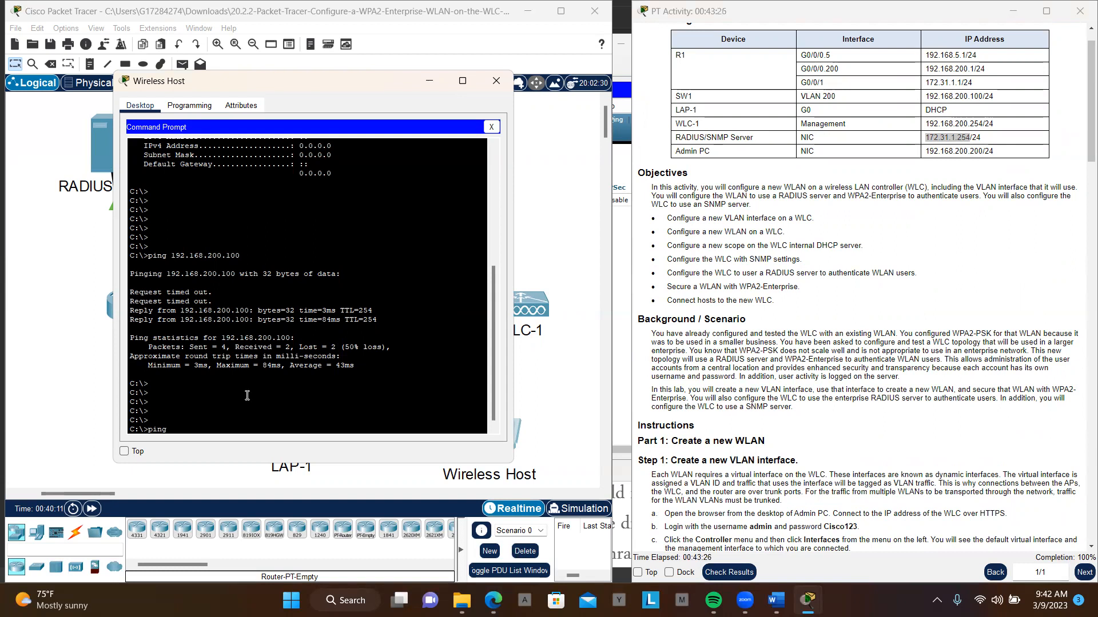
right_click(247, 396)
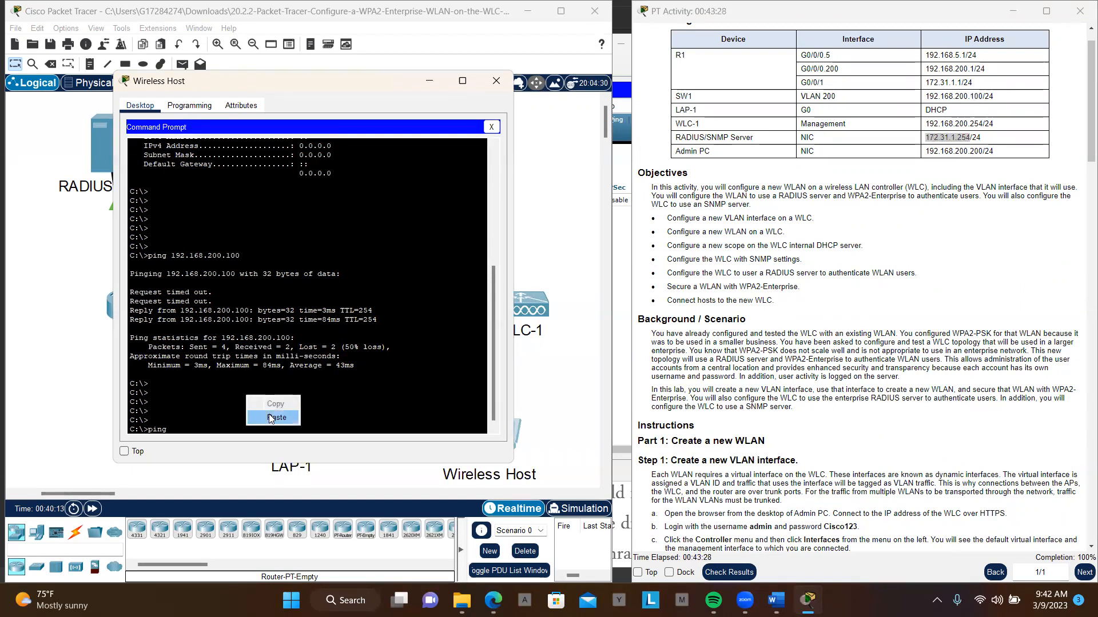
left_click(271, 418)
key("Return")
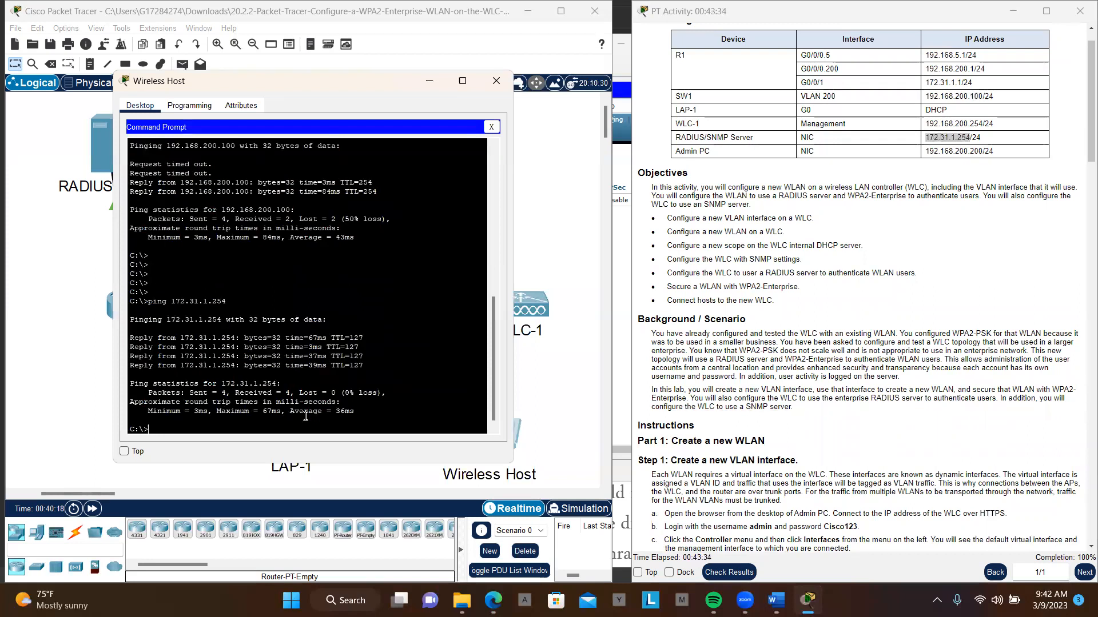
- Repeat the ping to SW1 at 192.168.200.100 from the command history
key("Up")
key("Up")
key("Left")
key("Left")
key("Left")
key("Left")
key("BackSpace")
key("Return")
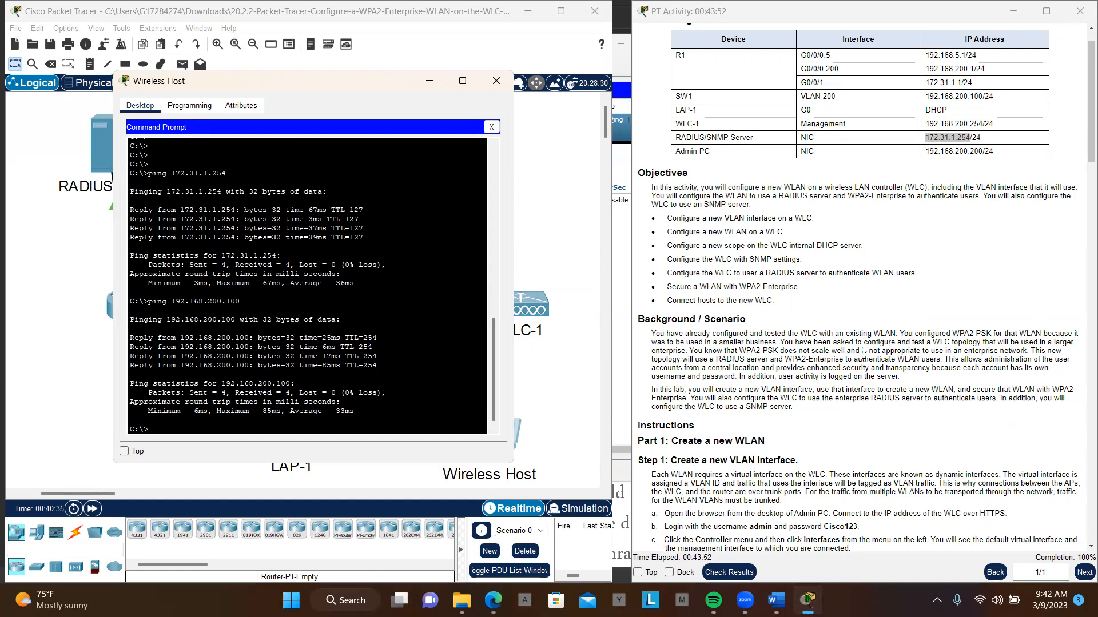
- Return to the Test Connectivity and Reflection Questions sections at the end of the instructions for review
scroll(863, 354, "down", 15)
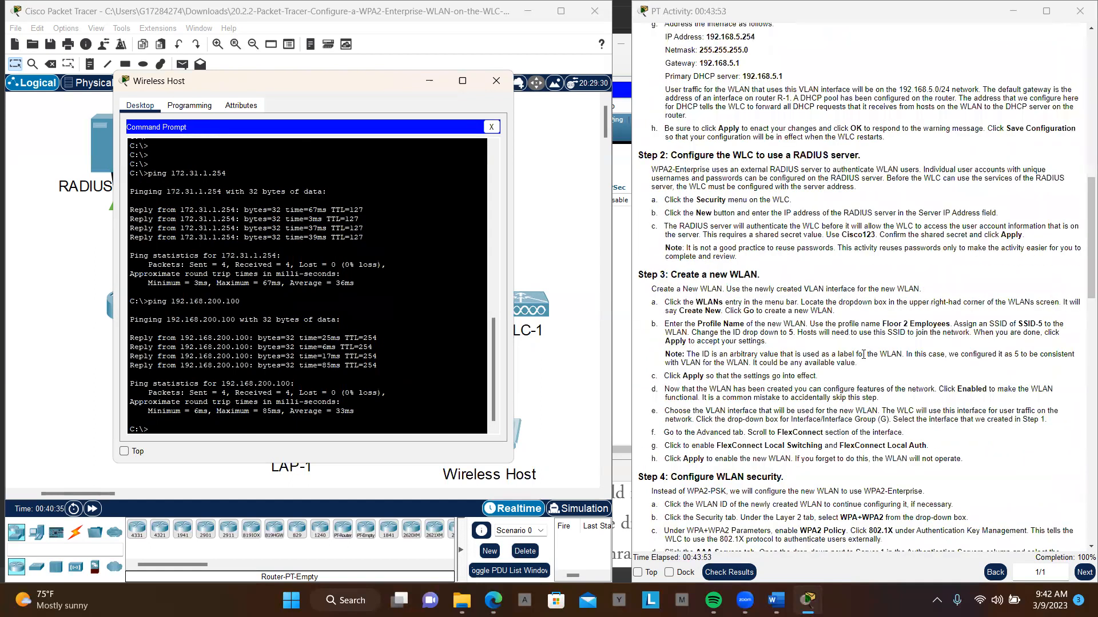
scroll(863, 355, "down", 10)
scroll(863, 354, "down", 5)
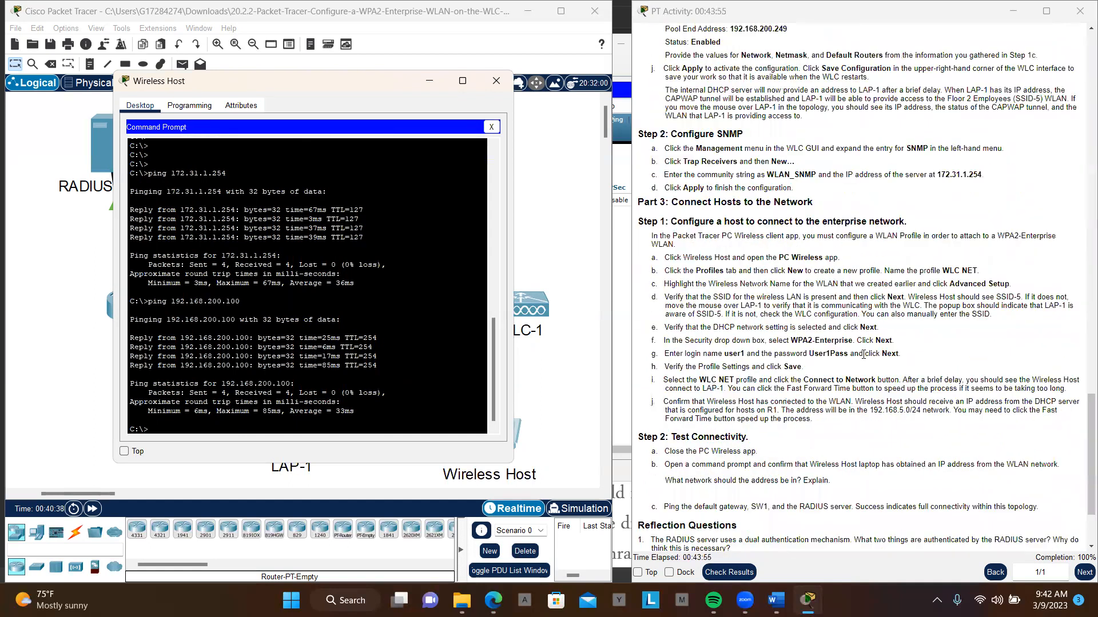
scroll(863, 366, "down", 3)
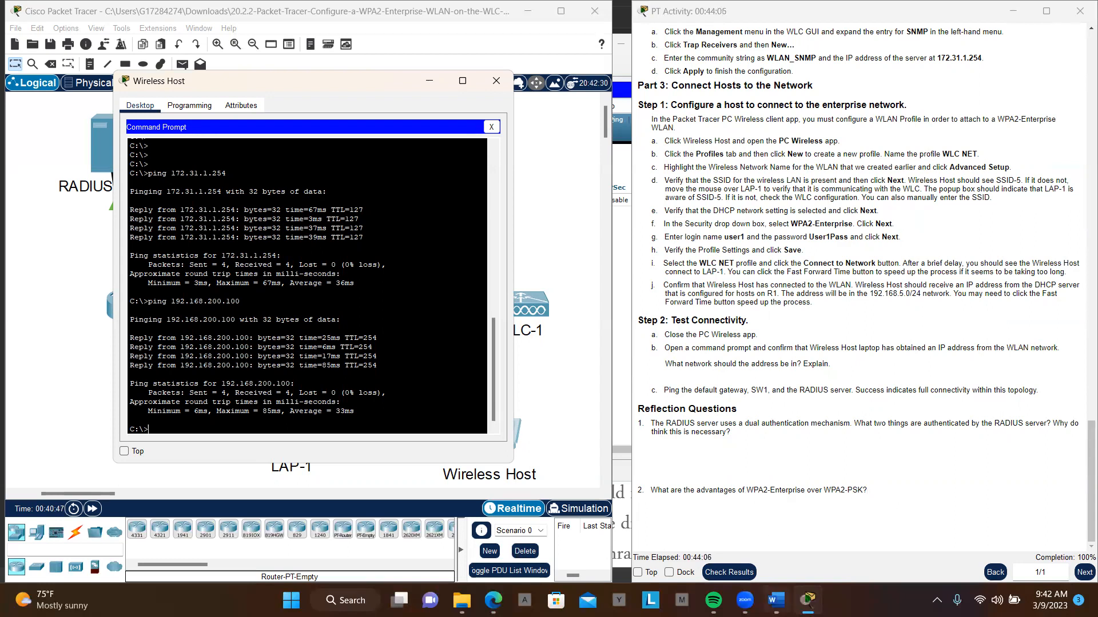
- Switch to the Word article on wireless security, return to its title and select the word WPA2 there
left_click(776, 600)
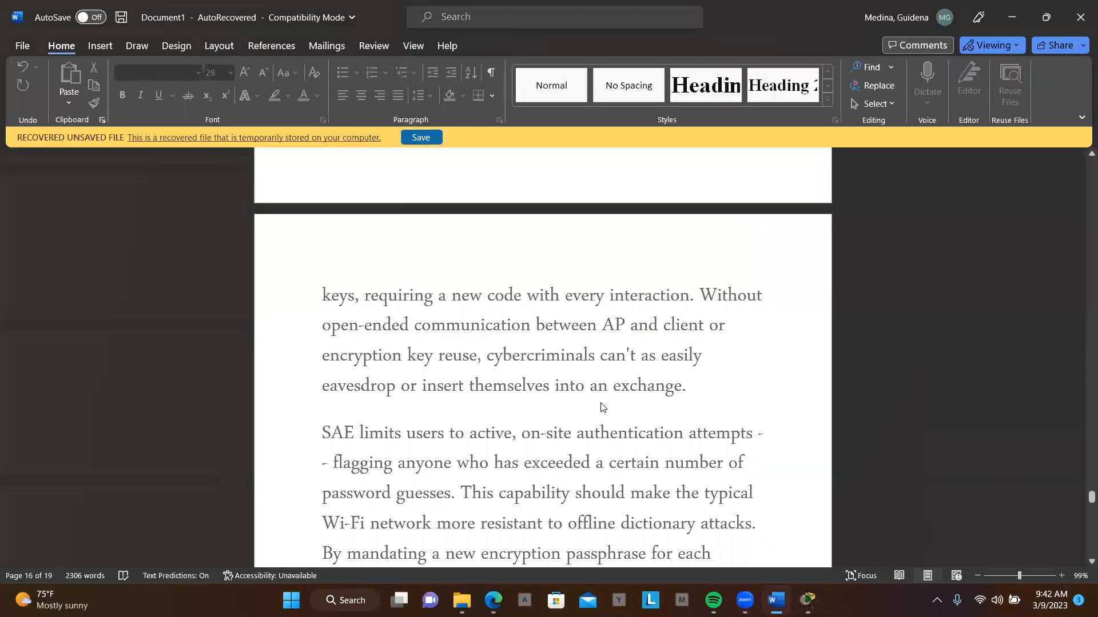
scroll(601, 402, "up", 2)
scroll(601, 402, "up", 20)
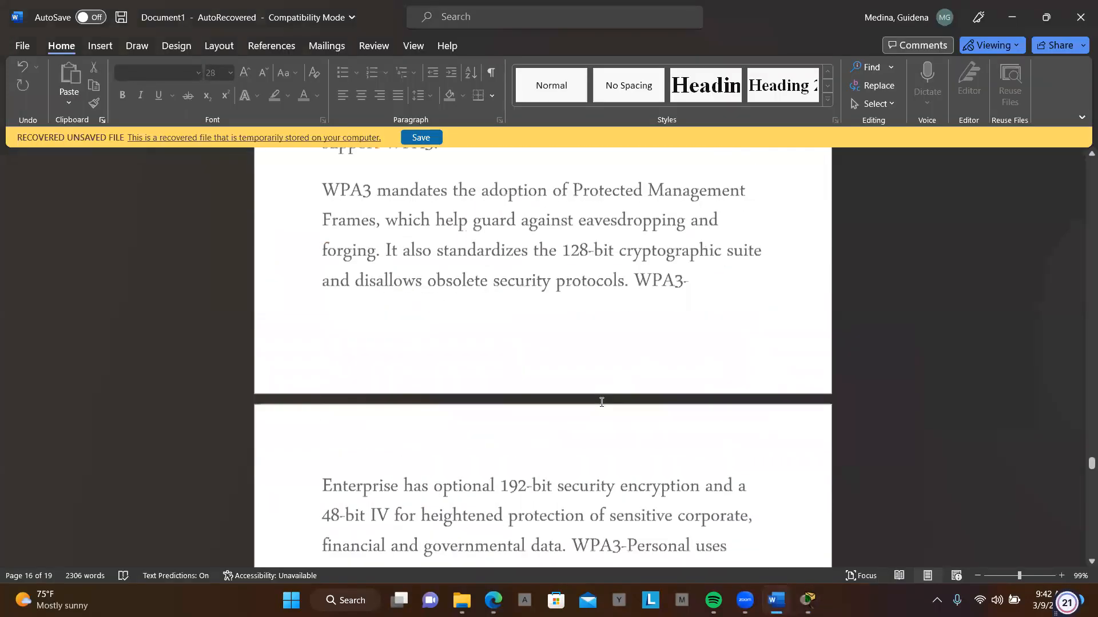
scroll(601, 402, "up", 20)
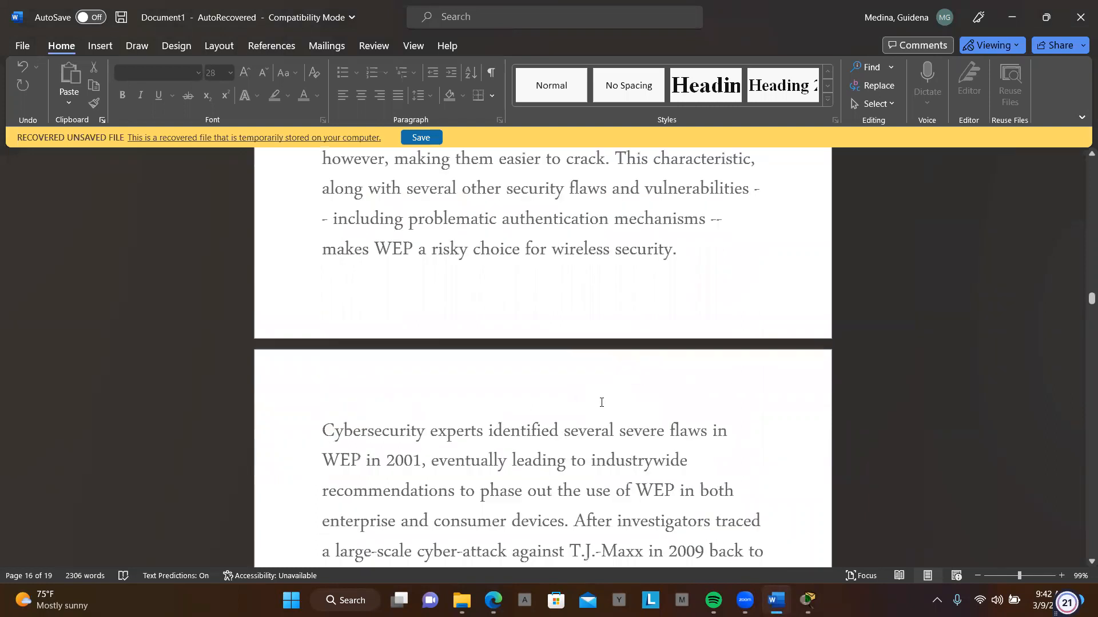
scroll(601, 403, "up", 20)
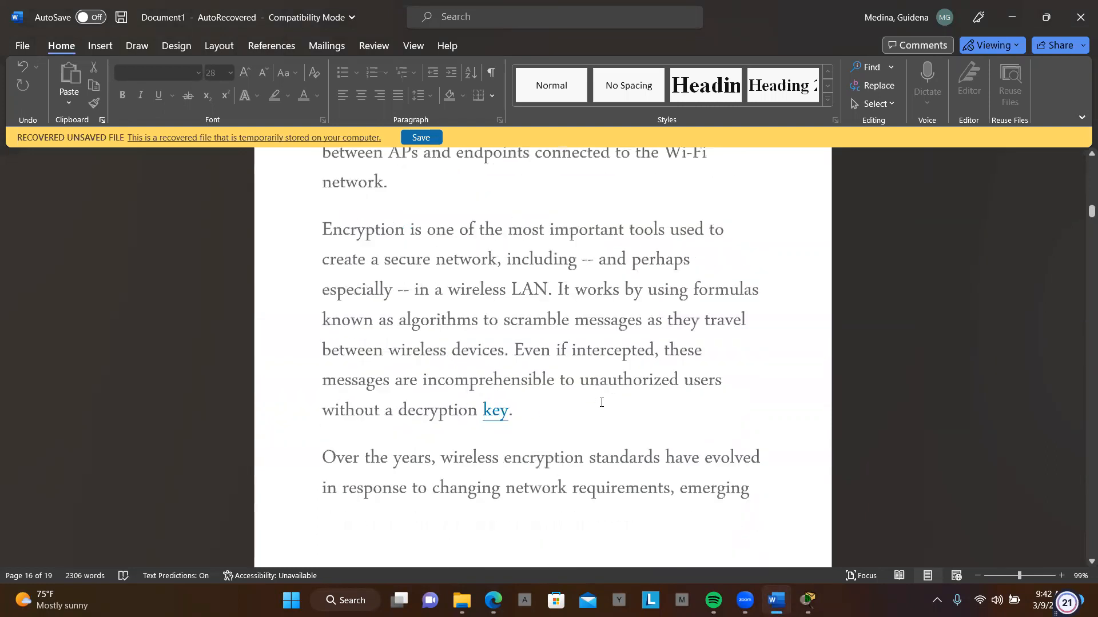
scroll(602, 402, "up", 8)
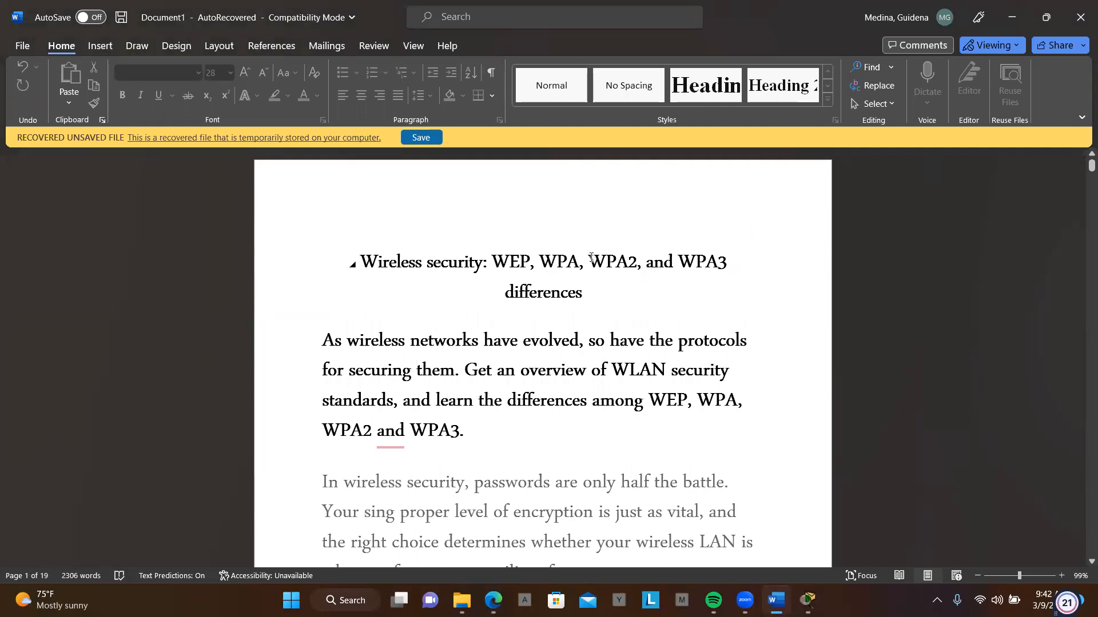
double_click(637, 263)
- In the section on how WPA2 works, highlight the AES and CCMP mechanisms and then the paragraphs on TKIP fallback and AES ciphers
scroll(652, 319, "down", 10)
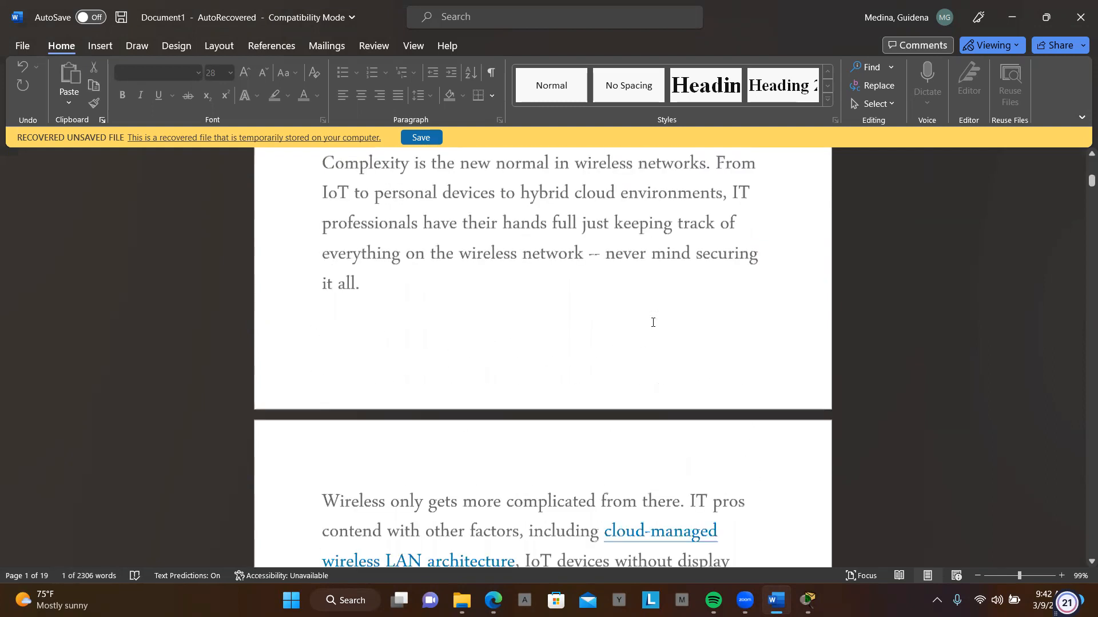
scroll(652, 322, "down", 15)
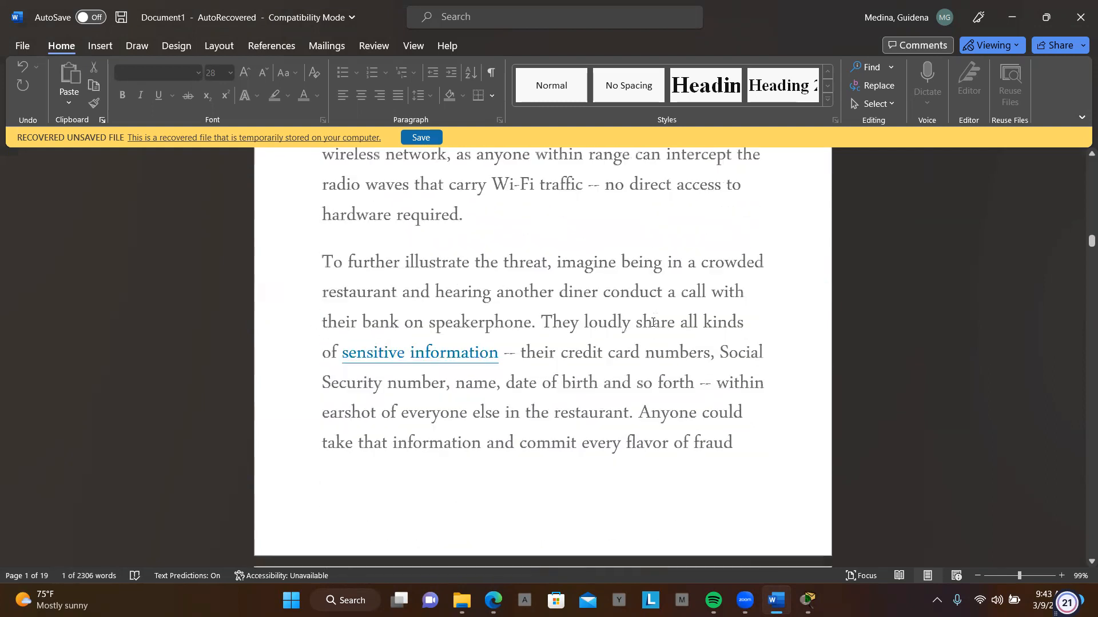
scroll(652, 321, "down", 15)
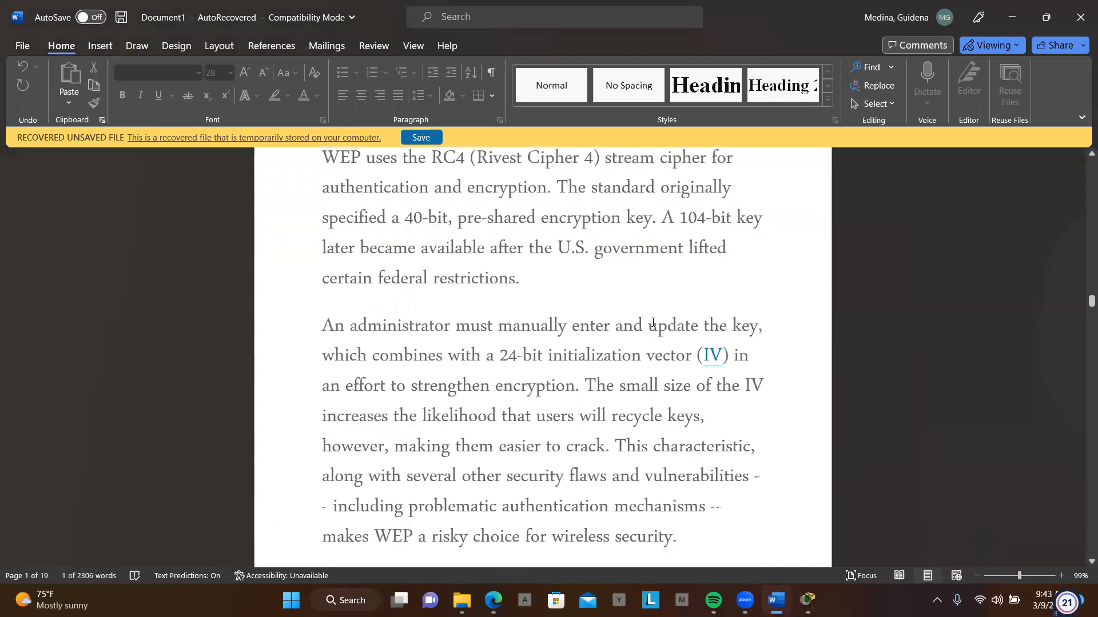
scroll(653, 321, "down", 15)
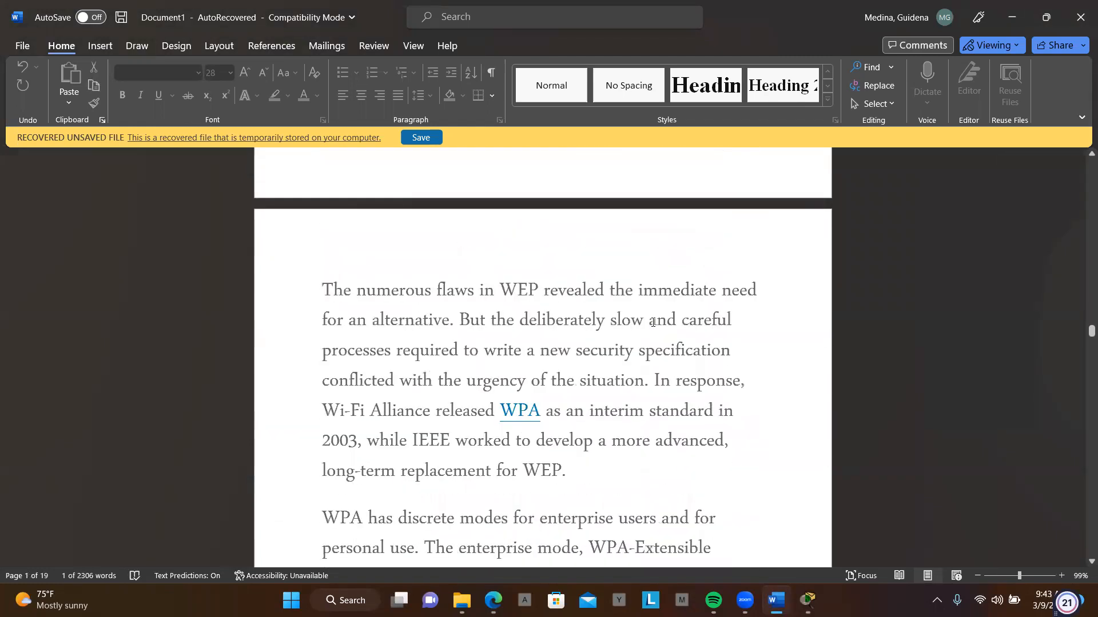
scroll(652, 322, "down", 10)
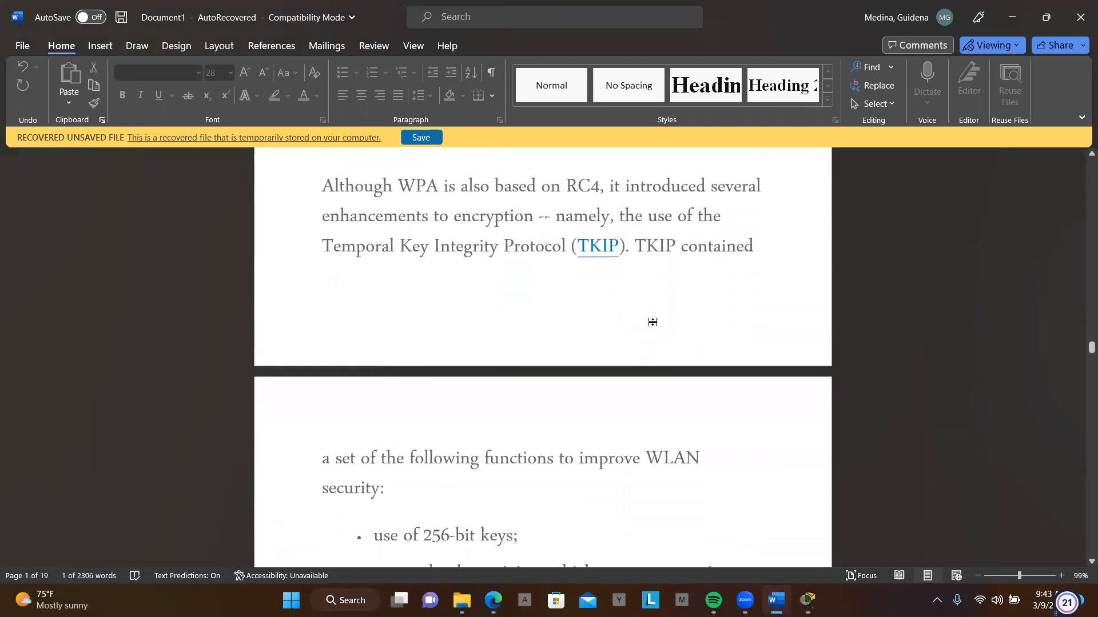
scroll(652, 322, "down", 10)
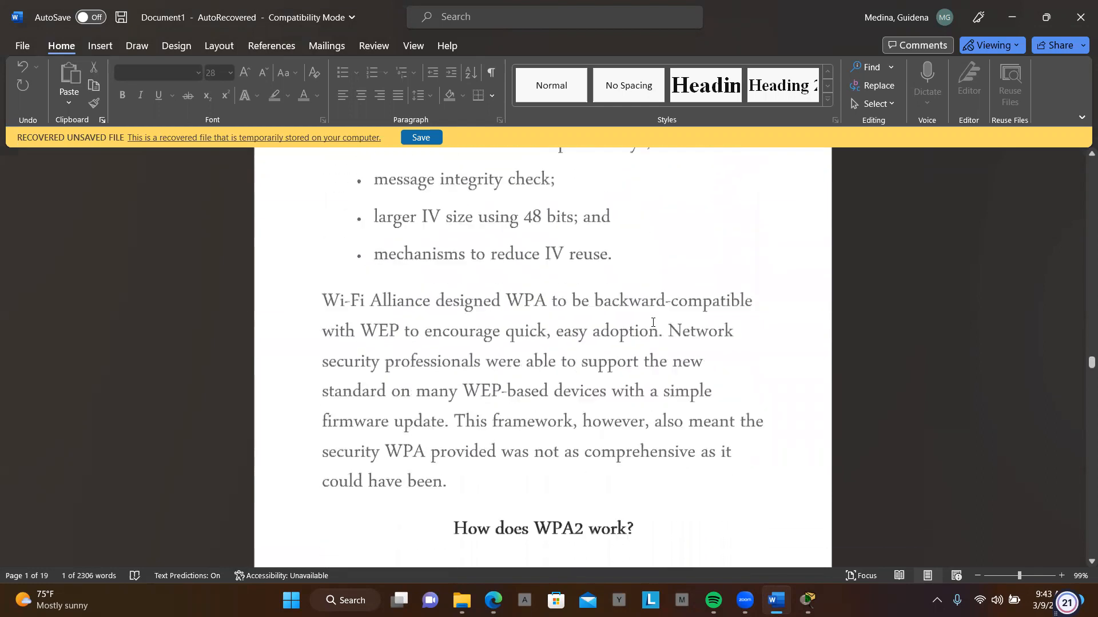
scroll(652, 322, "down", 7)
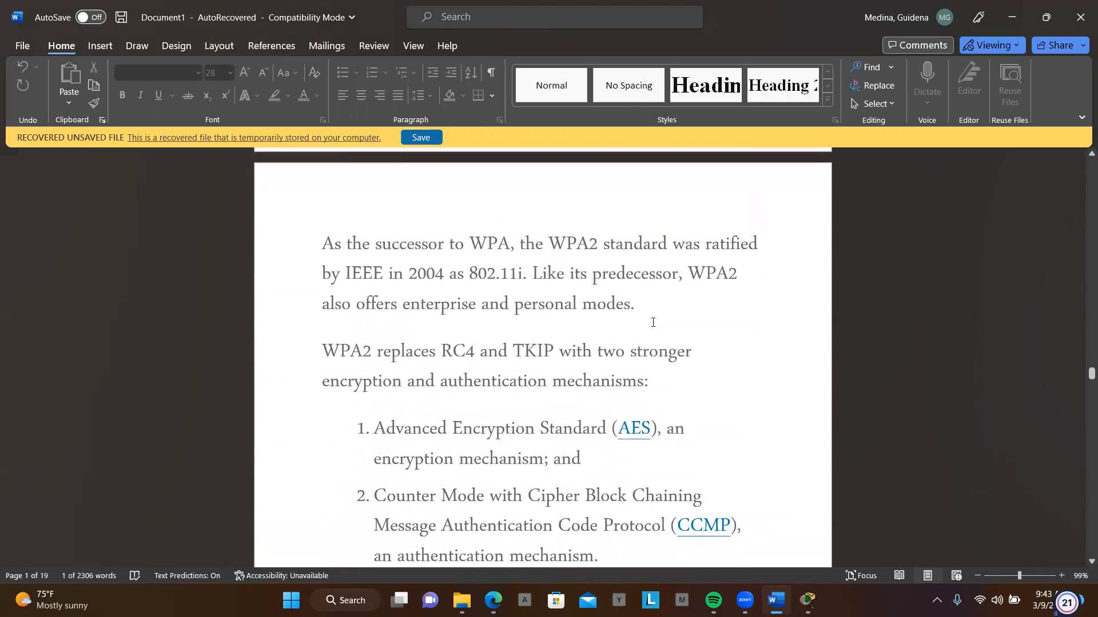
scroll(652, 322, "down", 1)
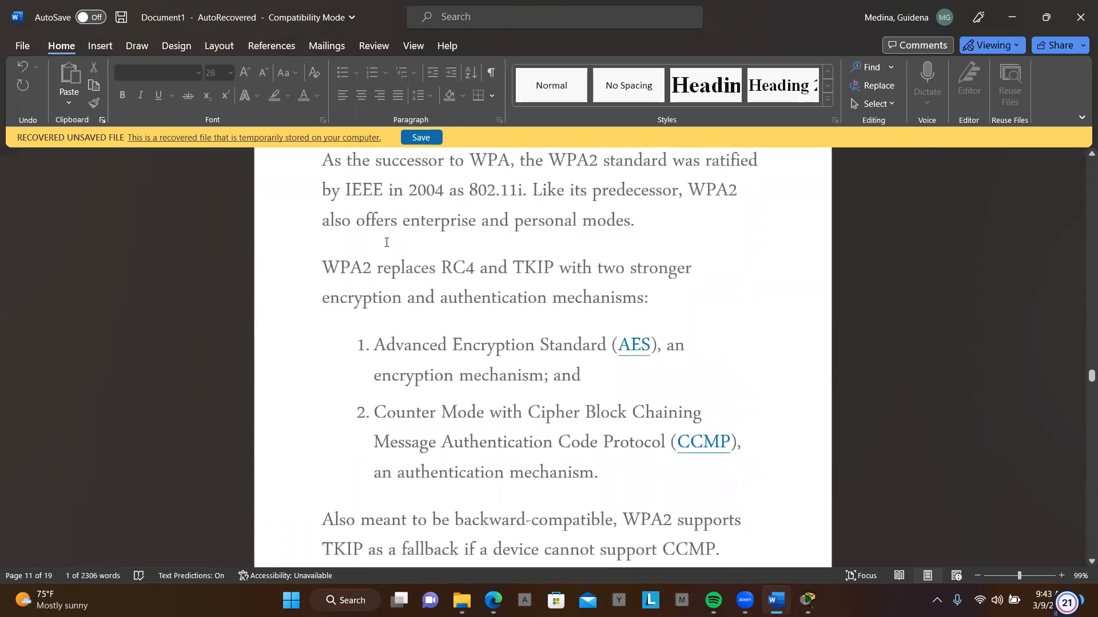
left_click_drag(367, 284, 644, 486)
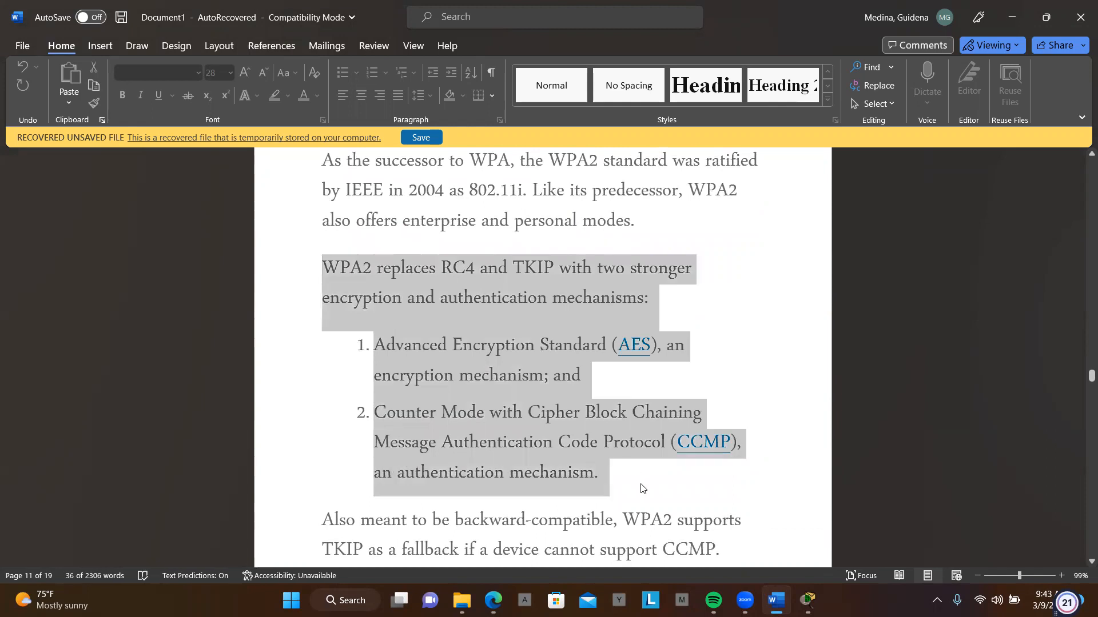
scroll(641, 486, "down", 3)
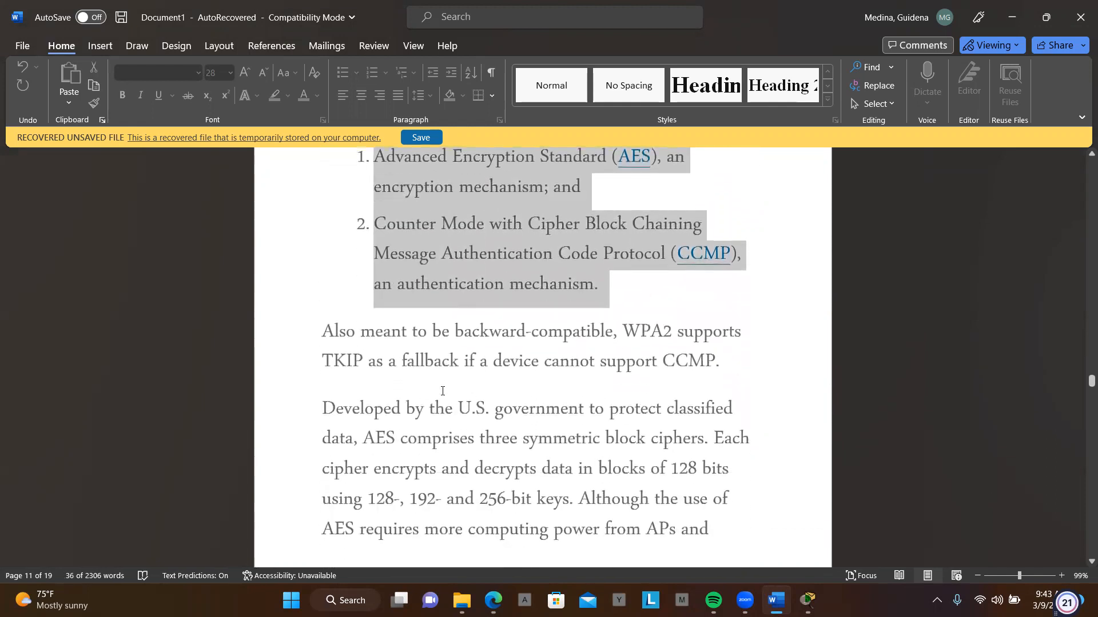
left_click_drag(326, 331, 709, 529)
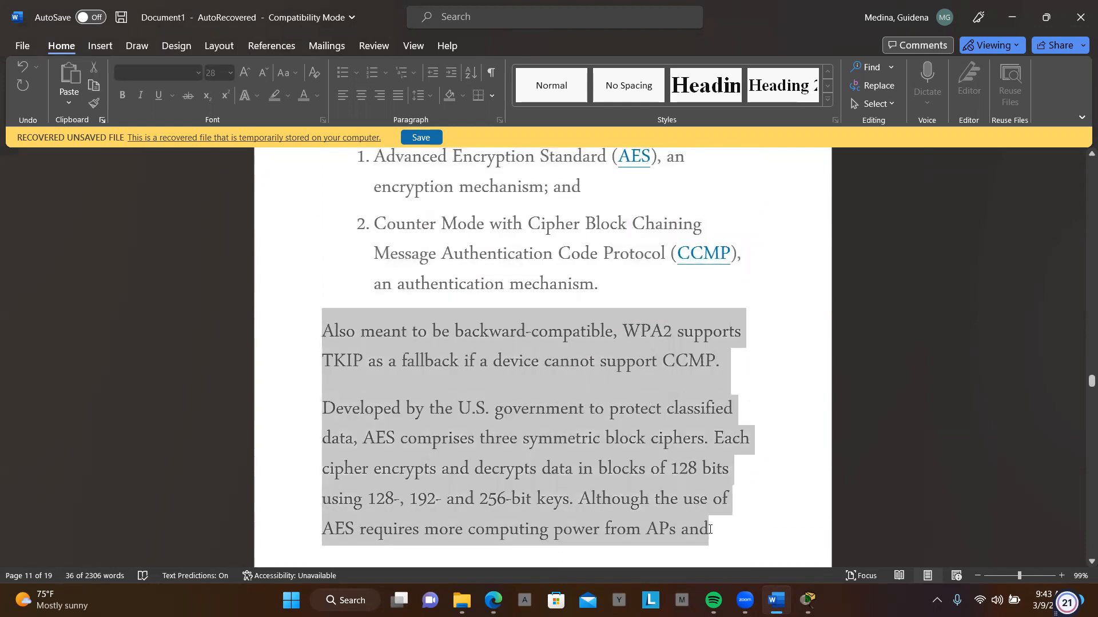
- Read through the rest of the WPA2 section, covering CCMP, seamless roaming and the KRACK vulnerability
scroll(607, 455, "down", 3)
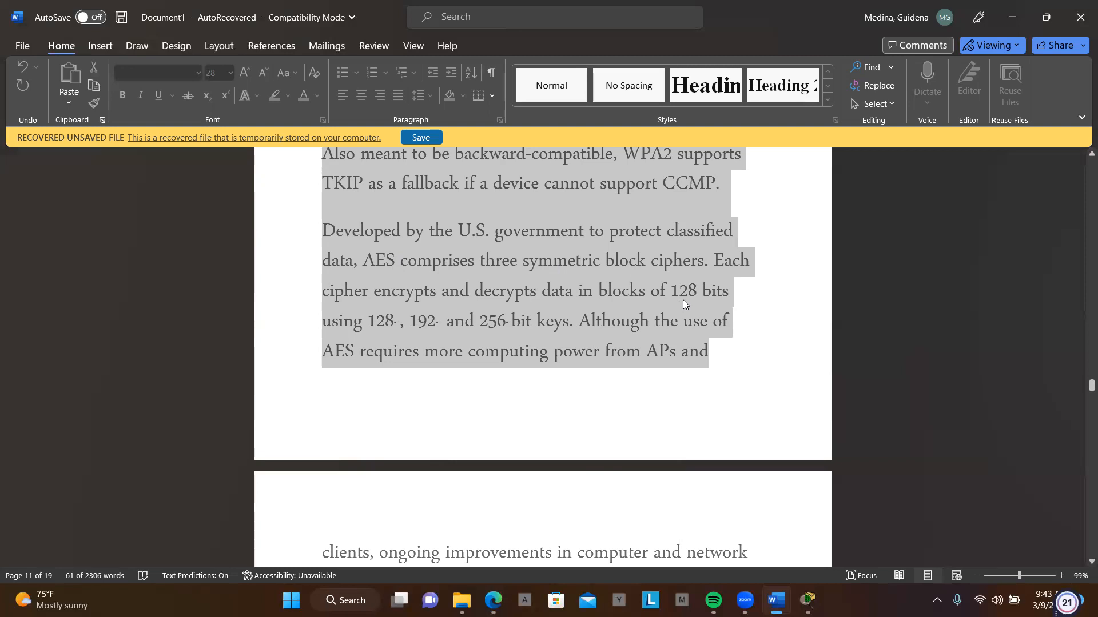
scroll(683, 303, "down", 3)
scroll(684, 301, "down", 4)
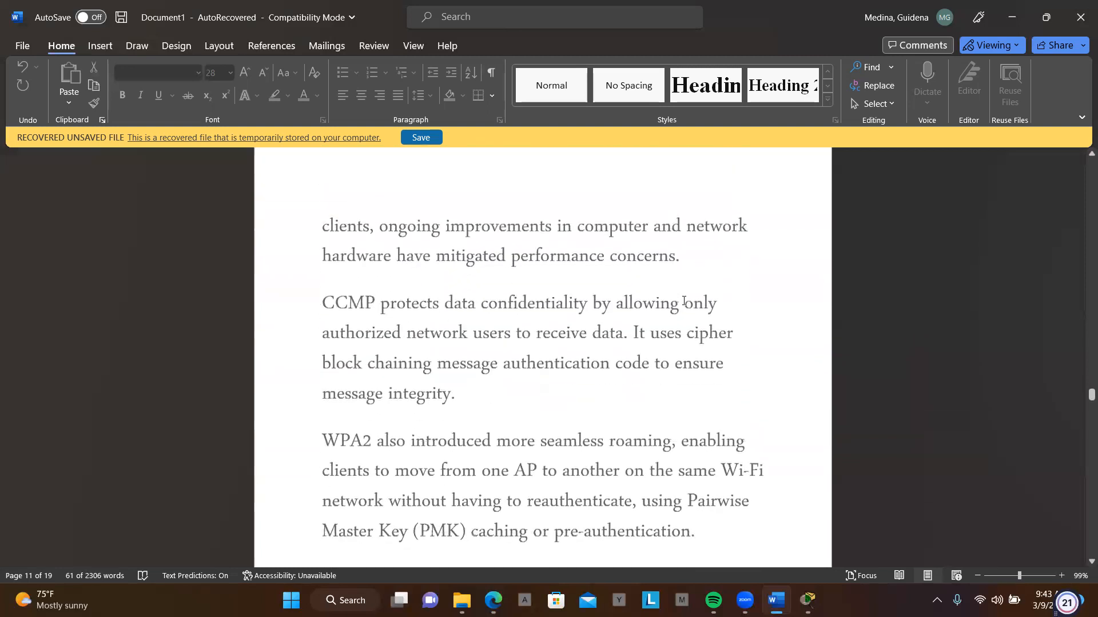
scroll(683, 301, "down", 2)
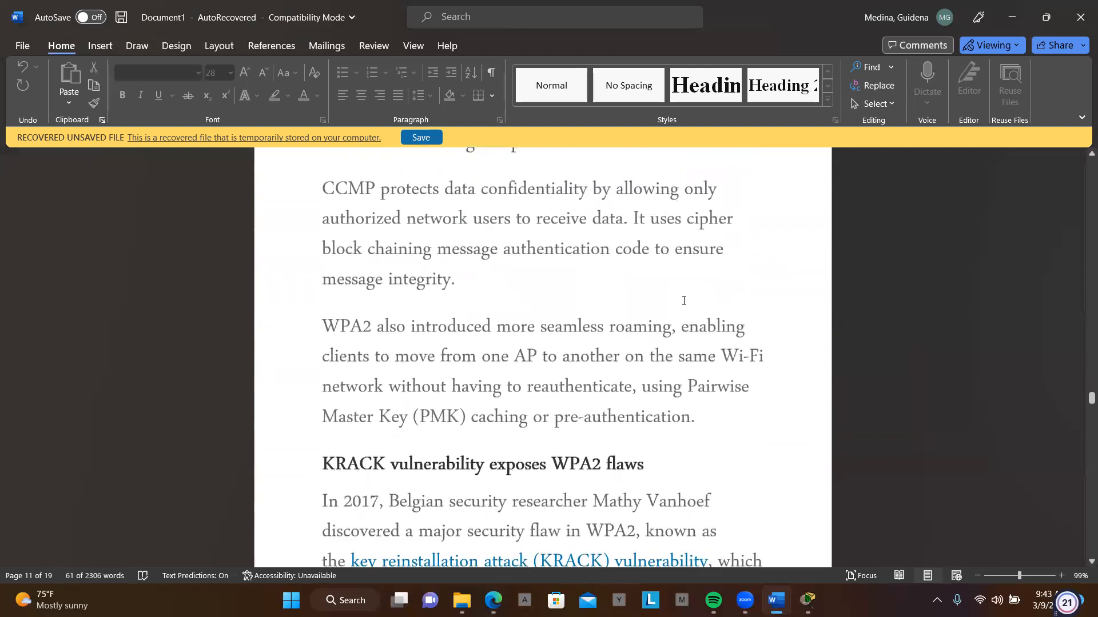
scroll(684, 301, "down", 4)
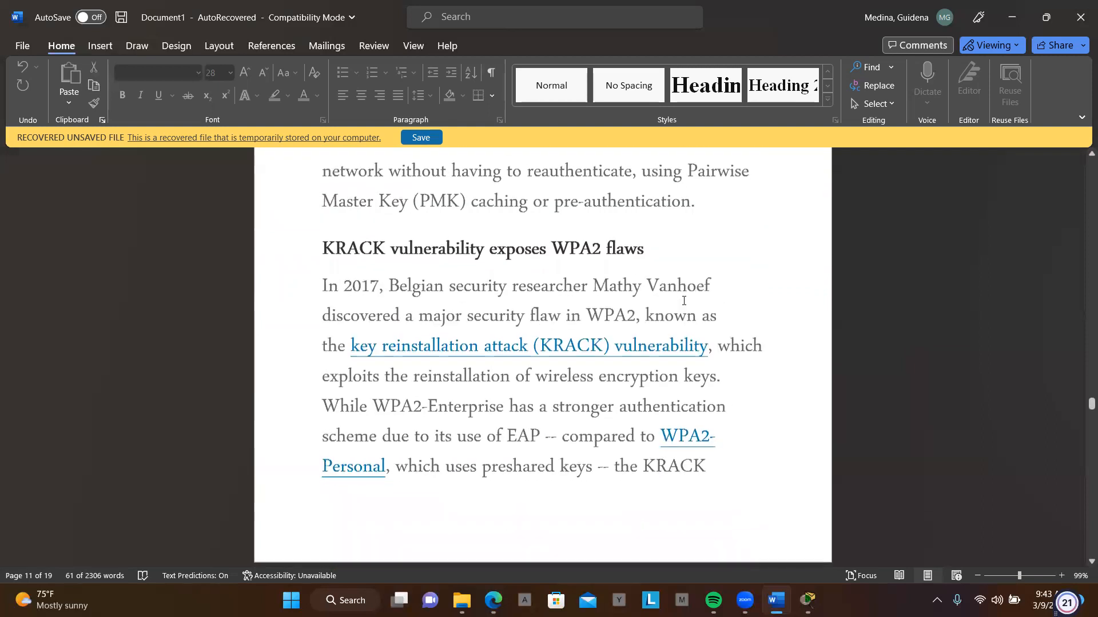
scroll(684, 301, "down", 6)
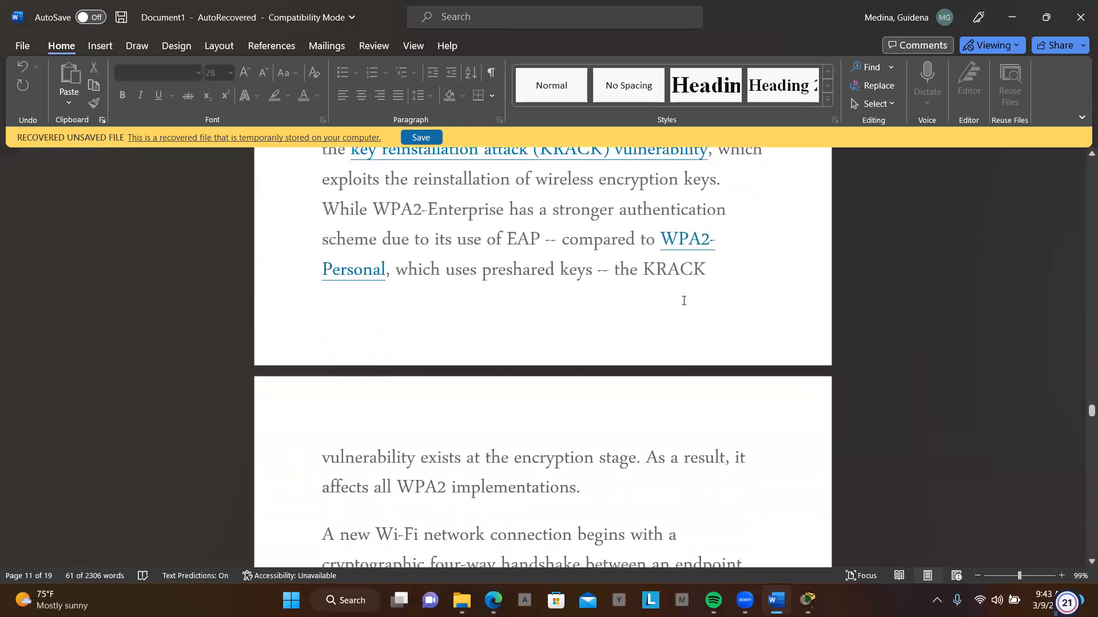
scroll(684, 300, "down", 5)
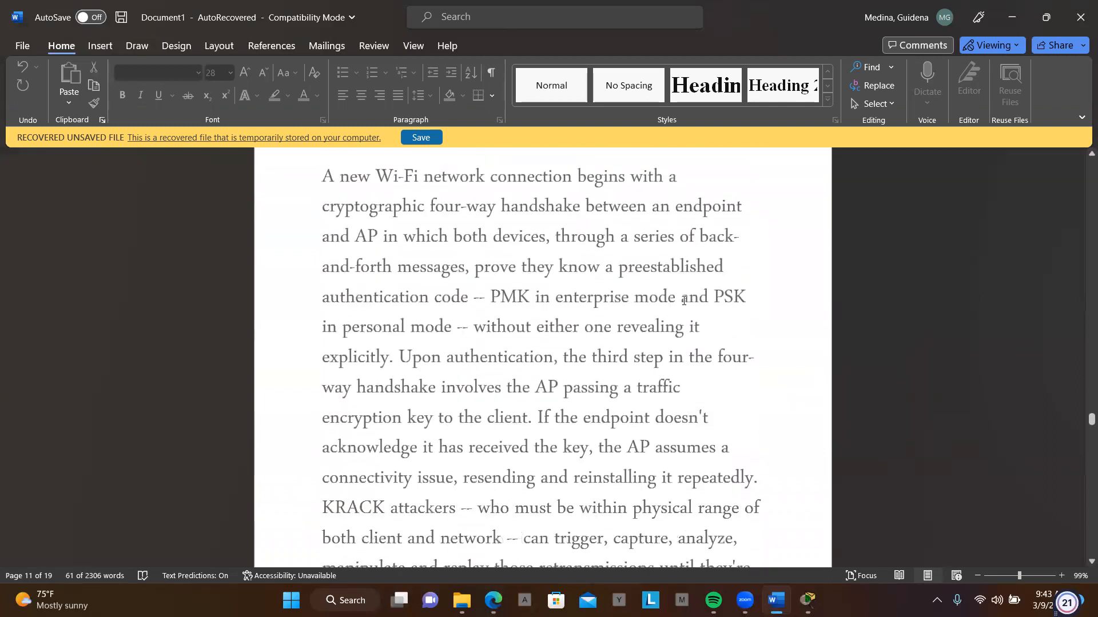
scroll(684, 300, "down", 6)
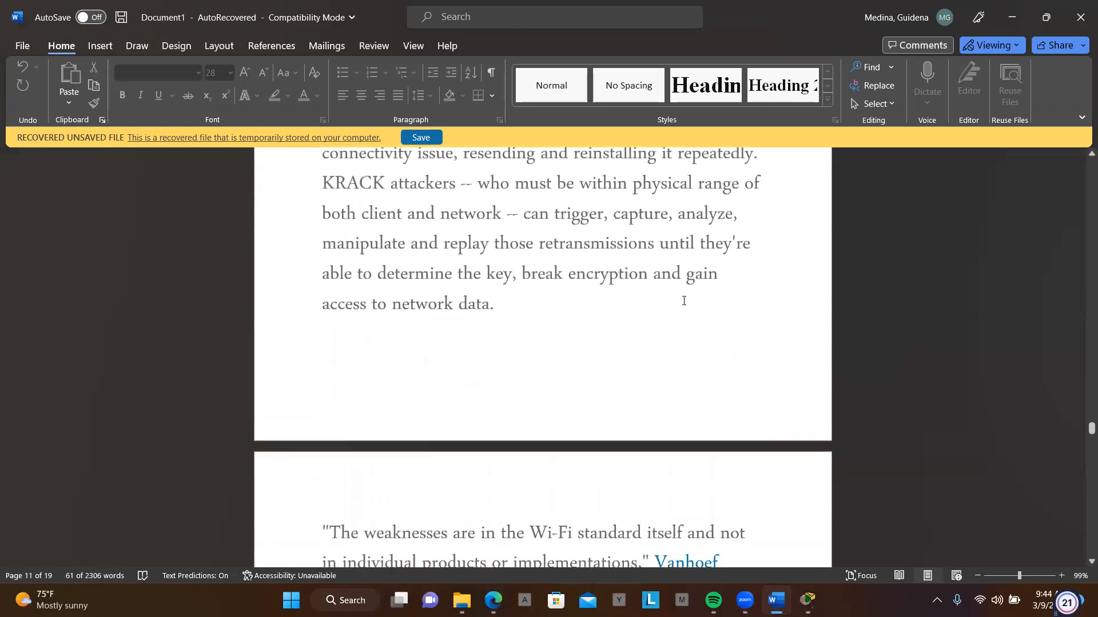
scroll(684, 301, "down", 3)
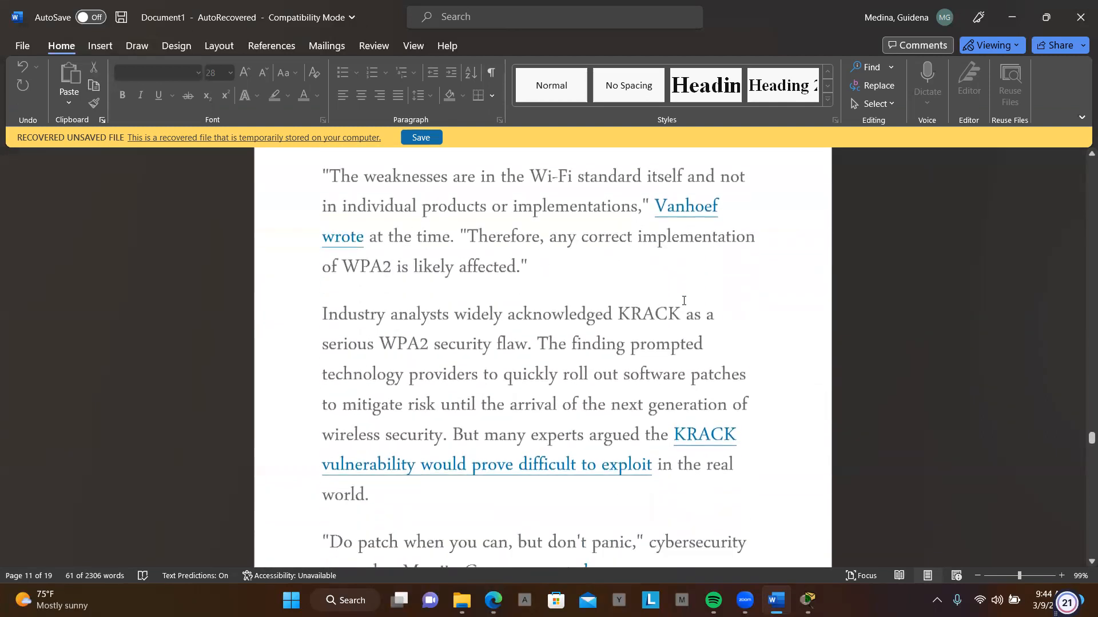
- Look through the article's WPA3 section, including 192-bit Enterprise encryption, SAE forward secrecy and Wi-Fi Easy Connect
scroll(684, 301, "down", 7)
scroll(684, 301, "down", 4)
scroll(683, 300, "down", 8)
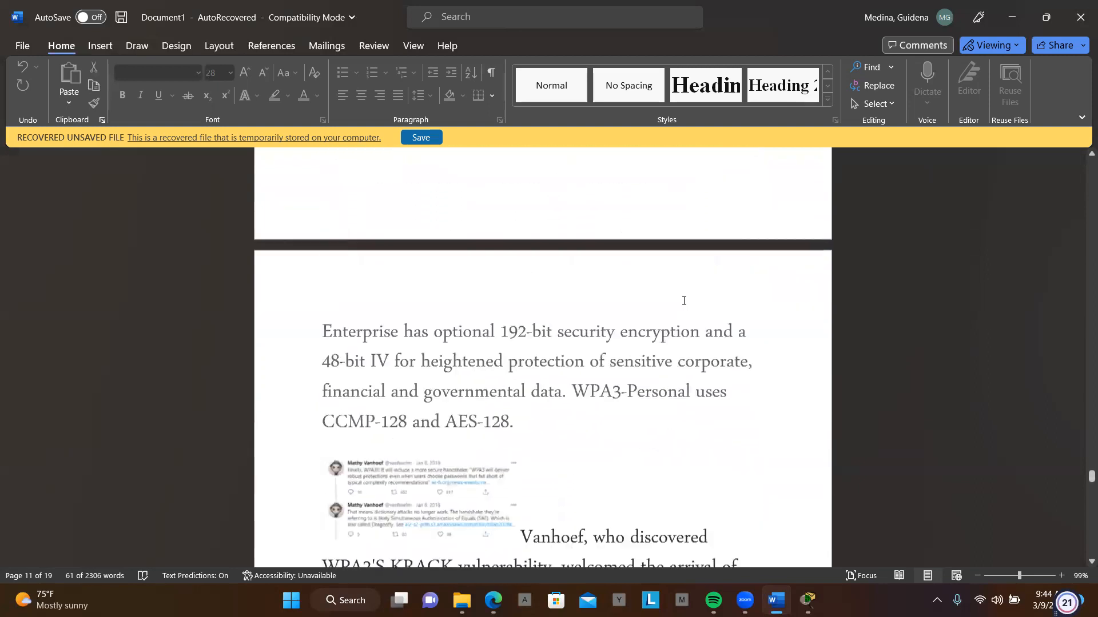
scroll(684, 301, "down", 1)
scroll(684, 301, "down", 2)
scroll(684, 301, "down", 3)
scroll(683, 300, "down", 4)
scroll(684, 301, "down", 9)
scroll(682, 300, "down", 2)
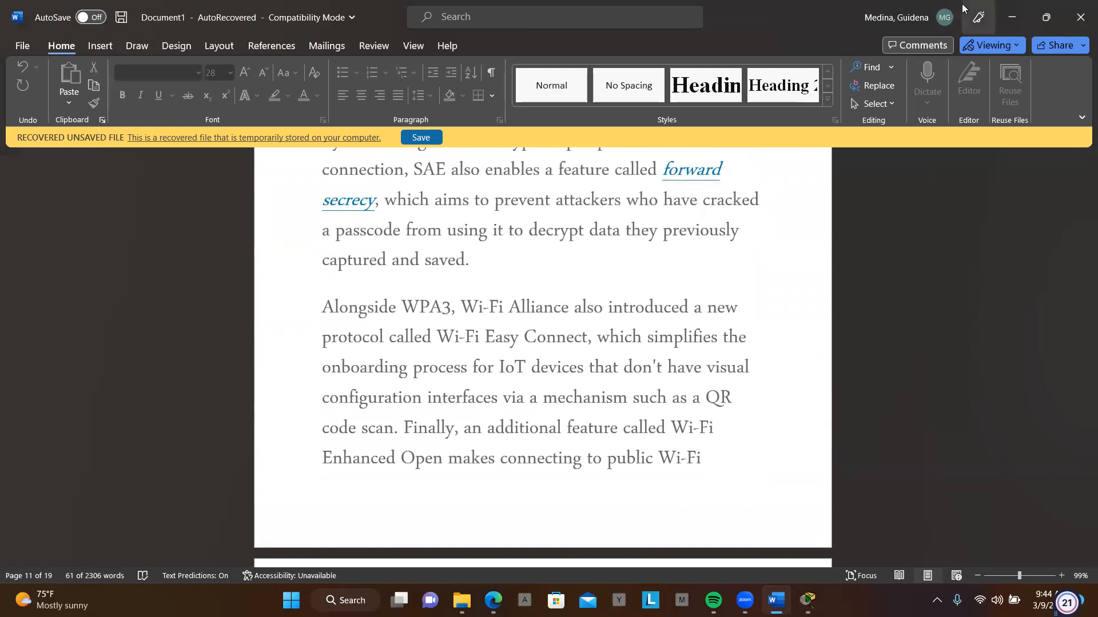
- Return to Packet Tracer and uncover the full topology by minimizing the Wireless Host window and widening the main window up to the instructions
left_click(1012, 17)
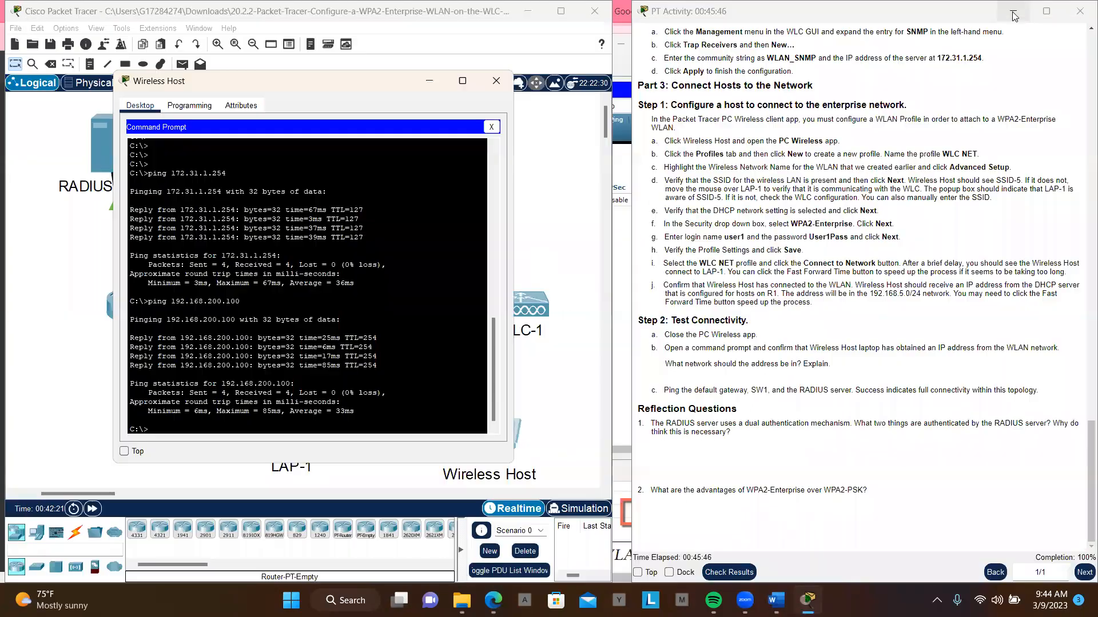
left_click(433, 81)
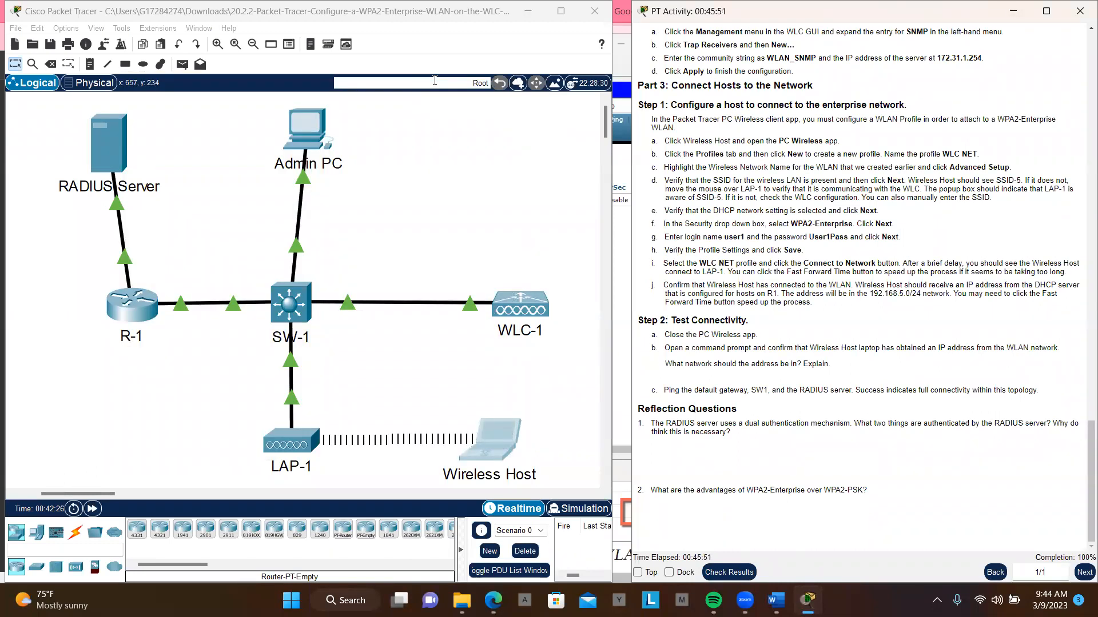
left_click(614, 169)
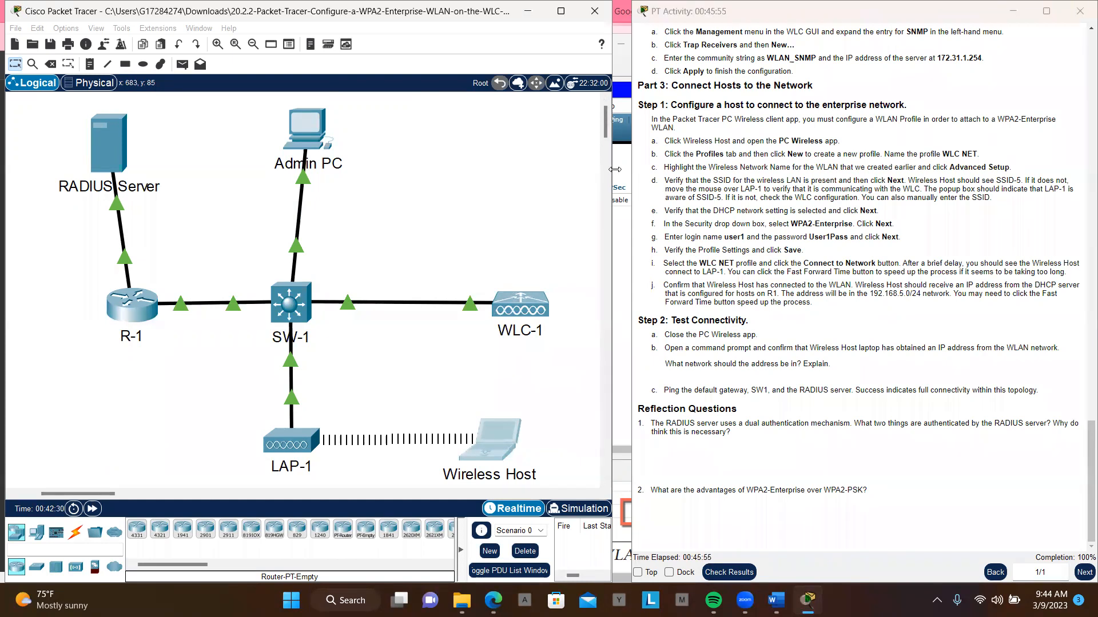
left_click_drag(614, 169, 631, 172)
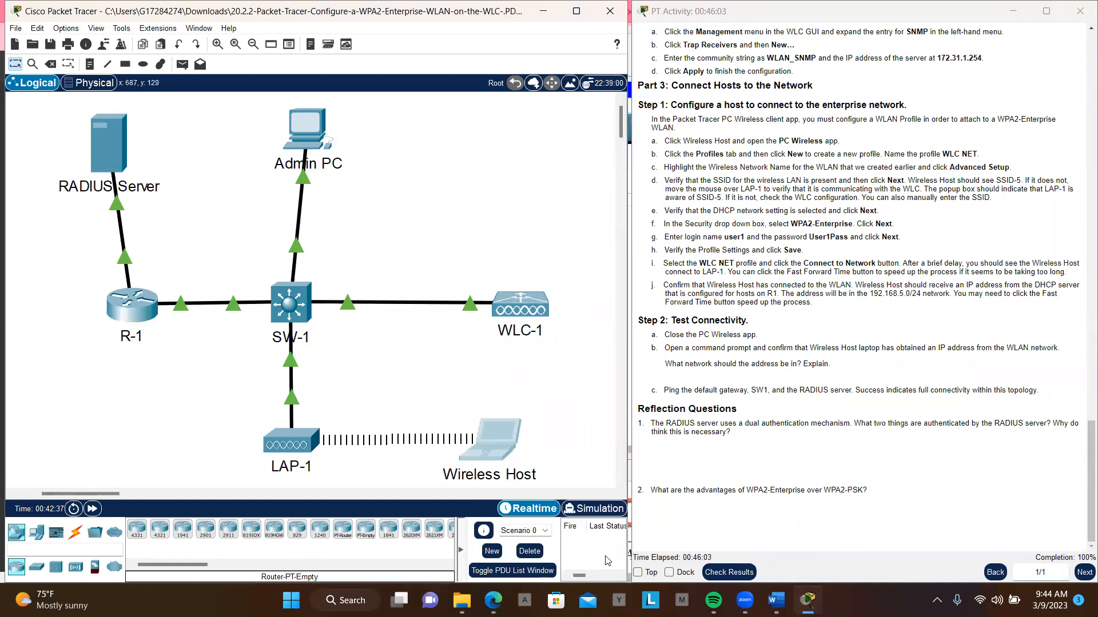
- Switch to CCNP-ENT-ENCOR.pdf in the browser and review the Chapter 20 pages on configuring WebAuth, around Figure 20-19
mouse_move(493, 600)
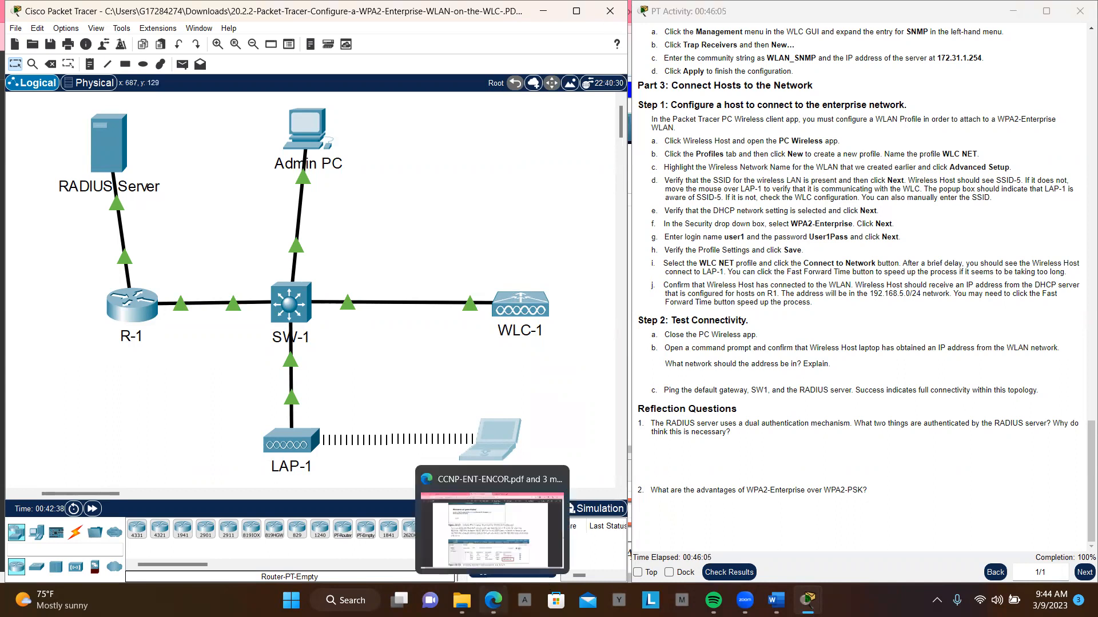
left_click(507, 539)
scroll(580, 371, "up", 5)
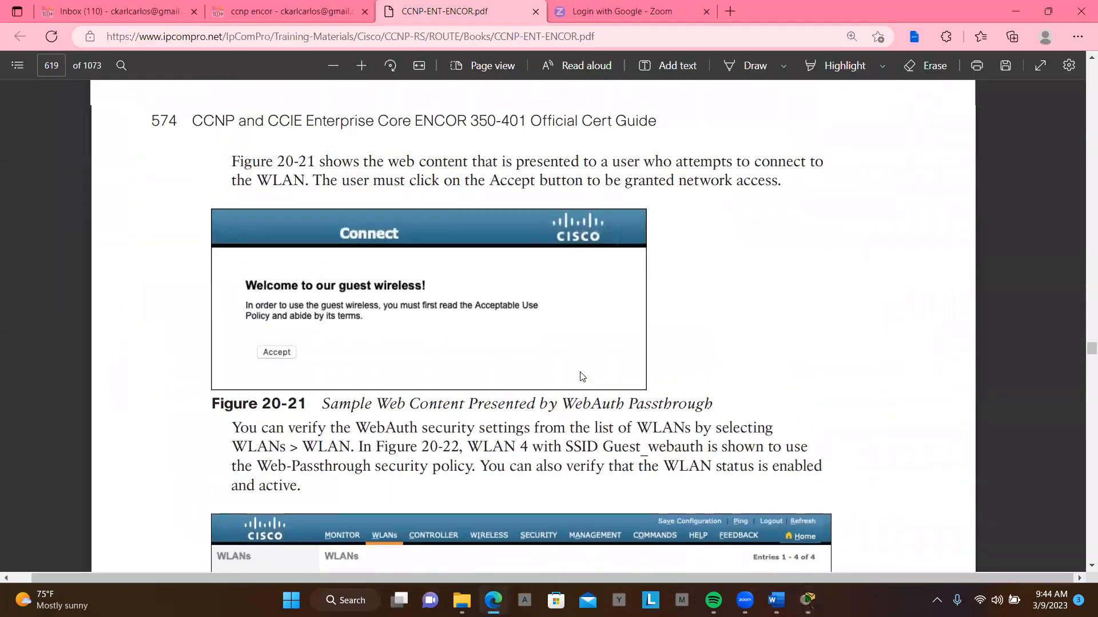
scroll(582, 375, "up", 10)
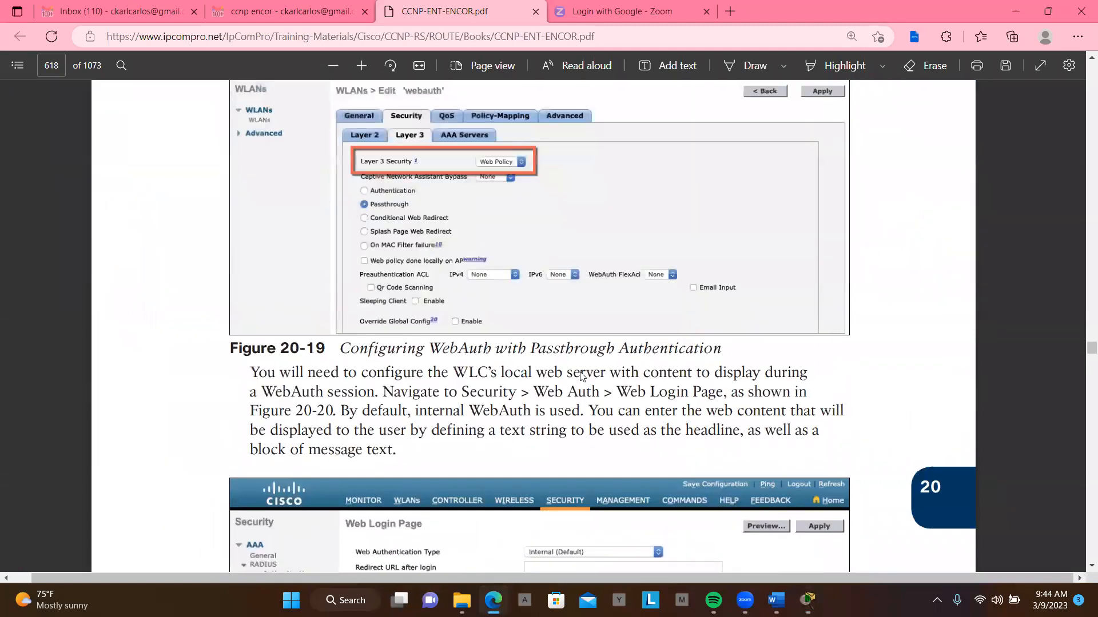
scroll(581, 375, "up", 8)
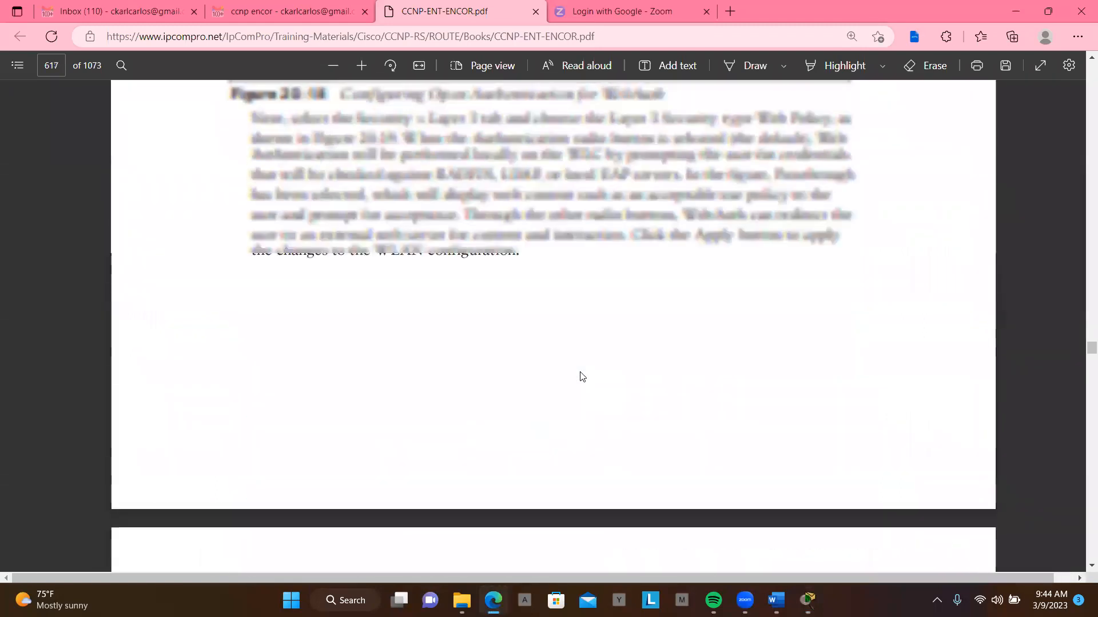
scroll(581, 376, "down", 4)
scroll(581, 377, "down", 3)
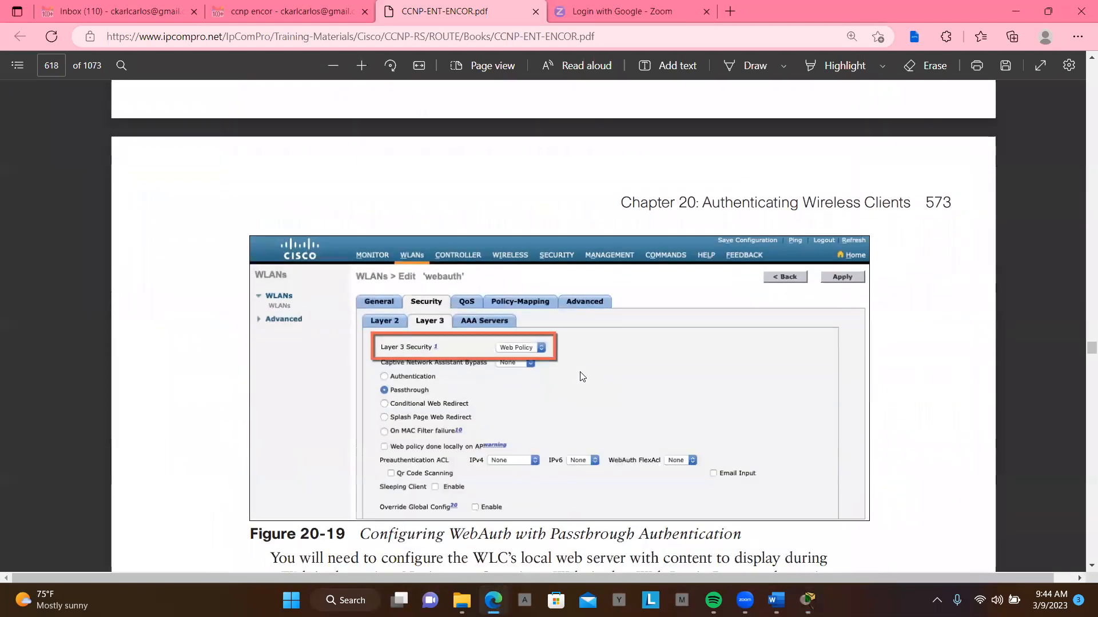
- Go back through the WebAuth section of Chapter 20, from Figure 20-18 and the LWA modes to its opening on page 571
scroll(581, 376, "up", 4)
scroll(579, 375, "up", 7)
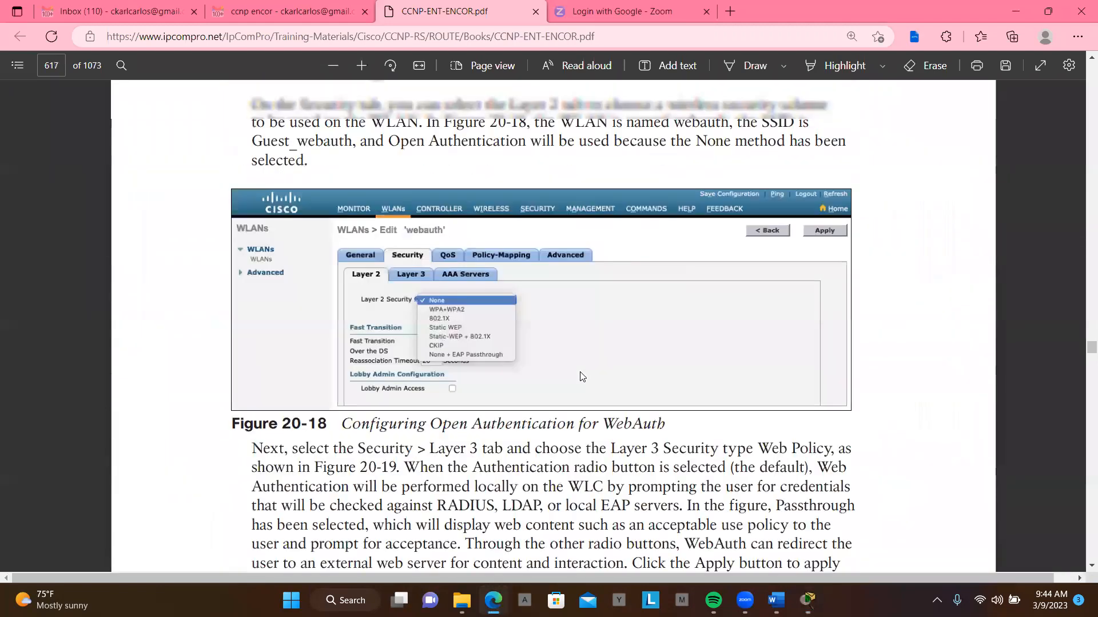
scroll(582, 376, "up", 2)
scroll(580, 371, "up", 3)
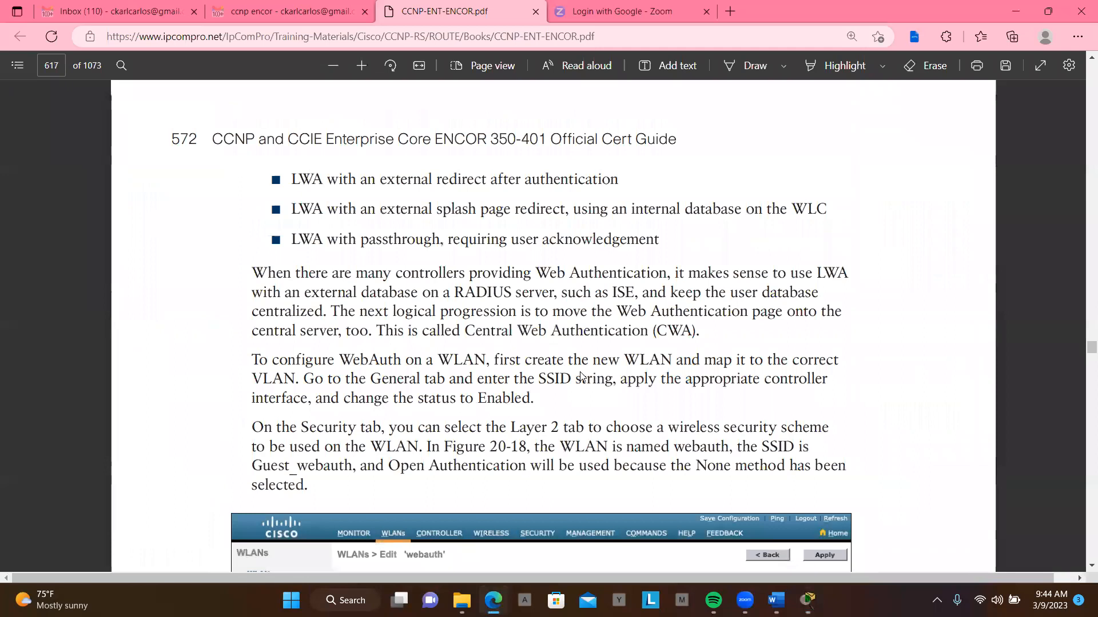
scroll(580, 376, "up", 2)
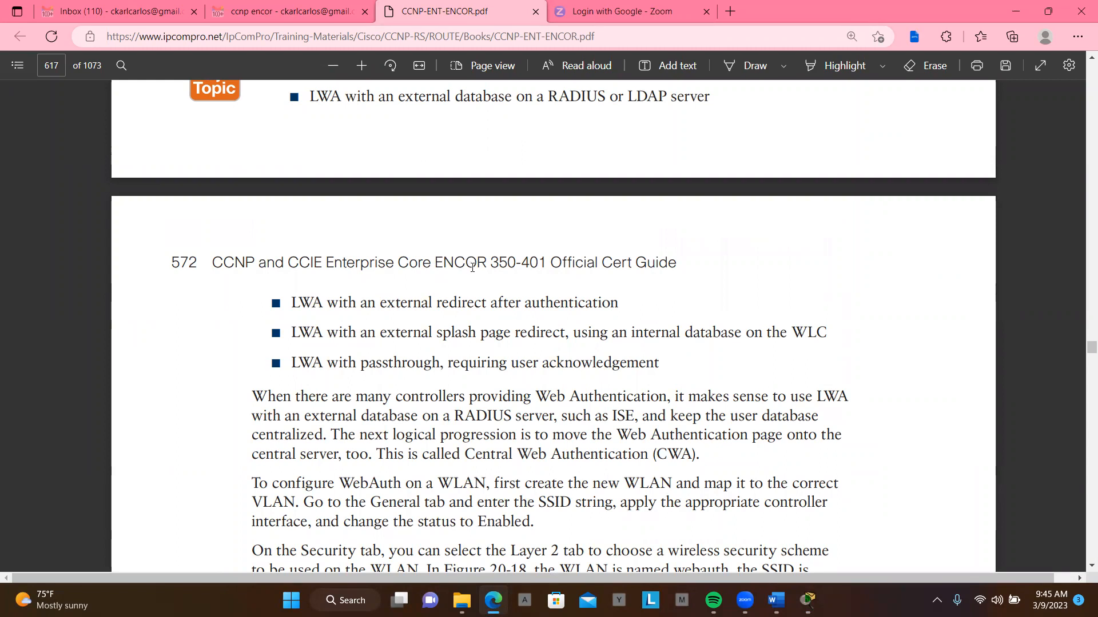
scroll(472, 267, "up", 7)
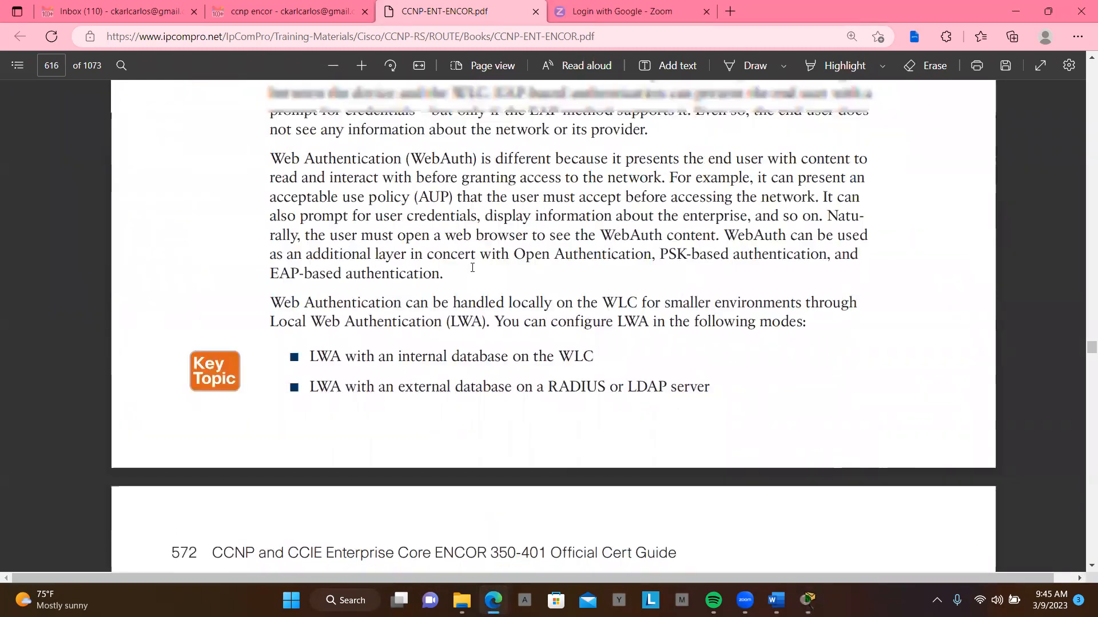
scroll(472, 267, "up", 5)
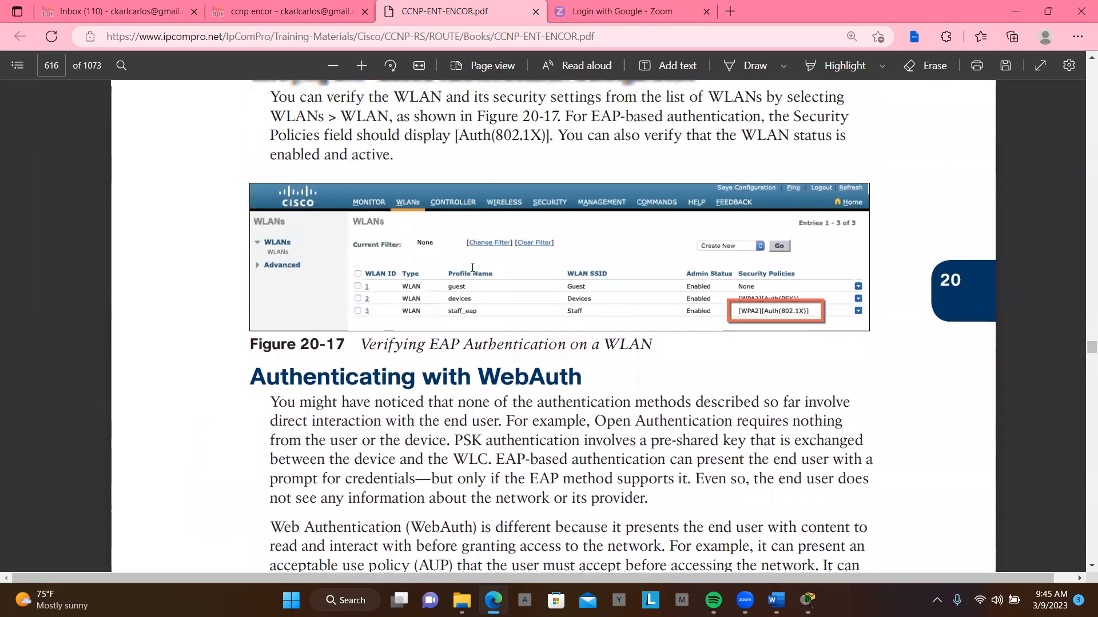
- Review the Local EAP pages backwards, from creating a local user in Figure 20-16 to the section's introduction before Figure 20-12
scroll(472, 267, "up", 6)
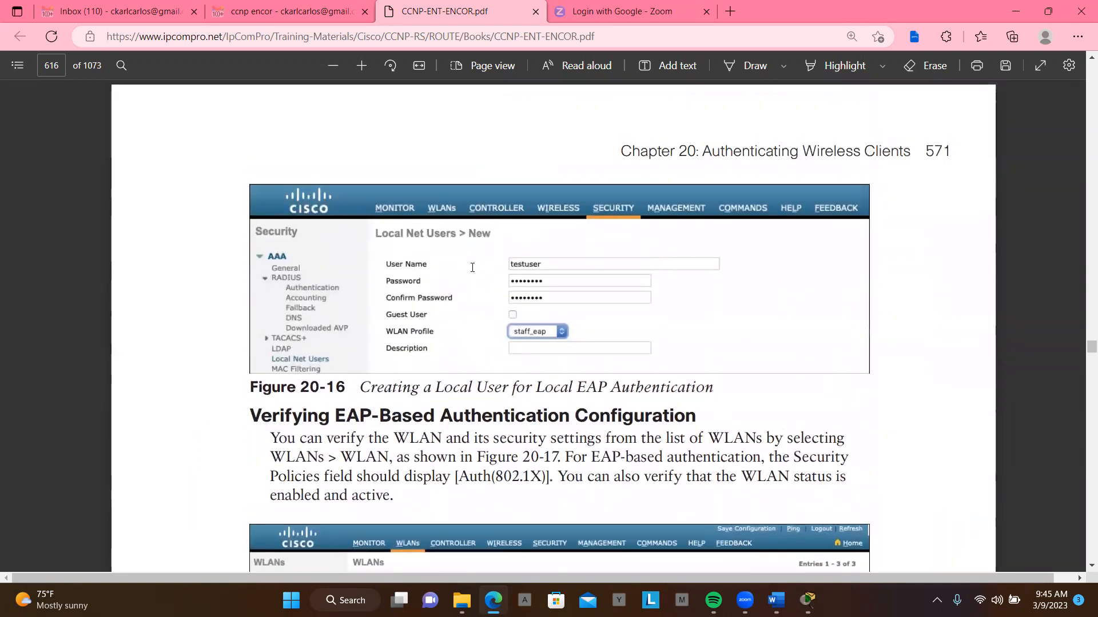
scroll(472, 267, "up", 7)
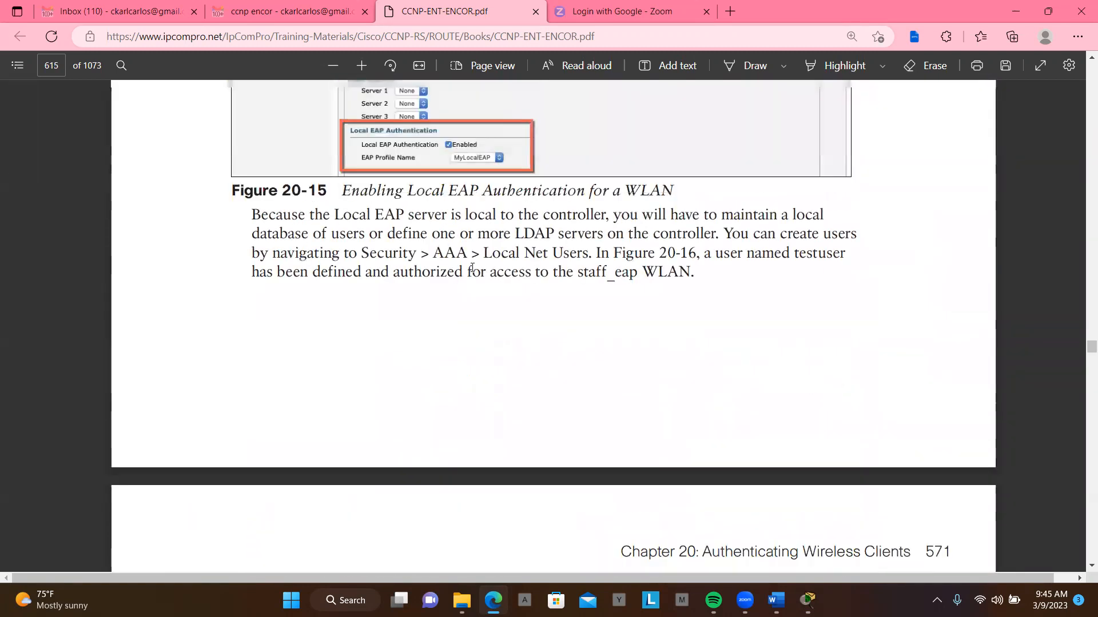
scroll(472, 267, "up", 7)
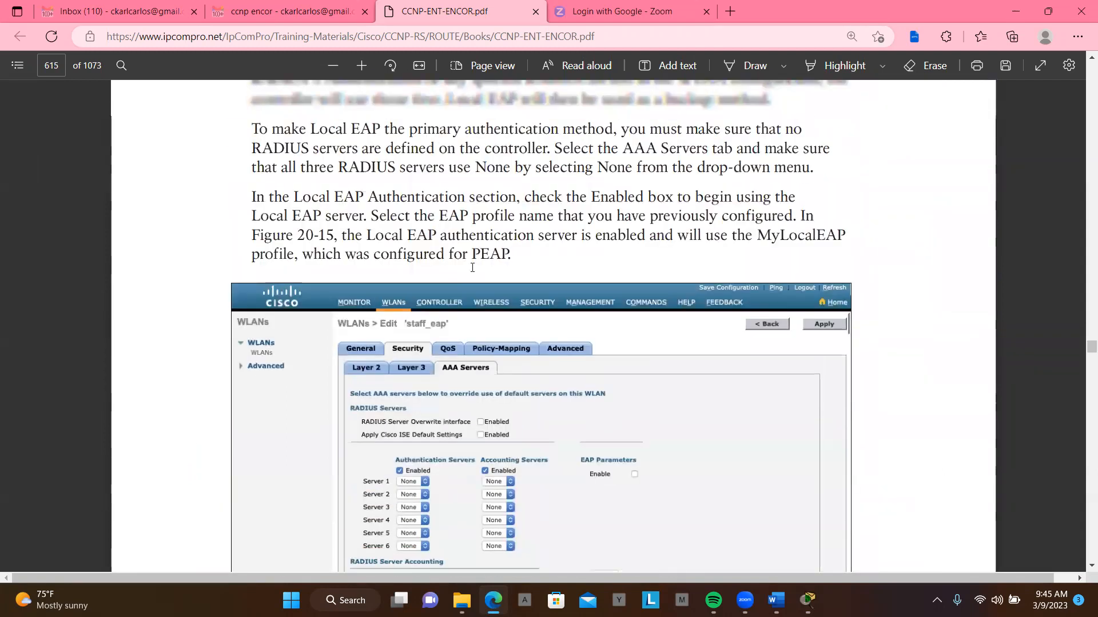
scroll(472, 267, "up", 3)
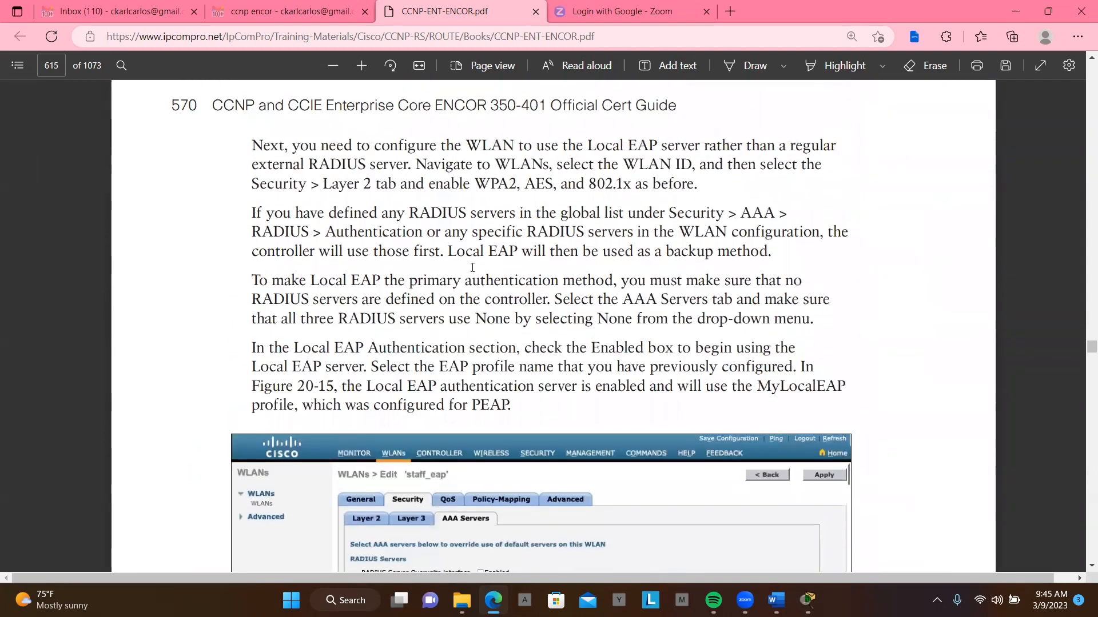
scroll(472, 267, "up", 6)
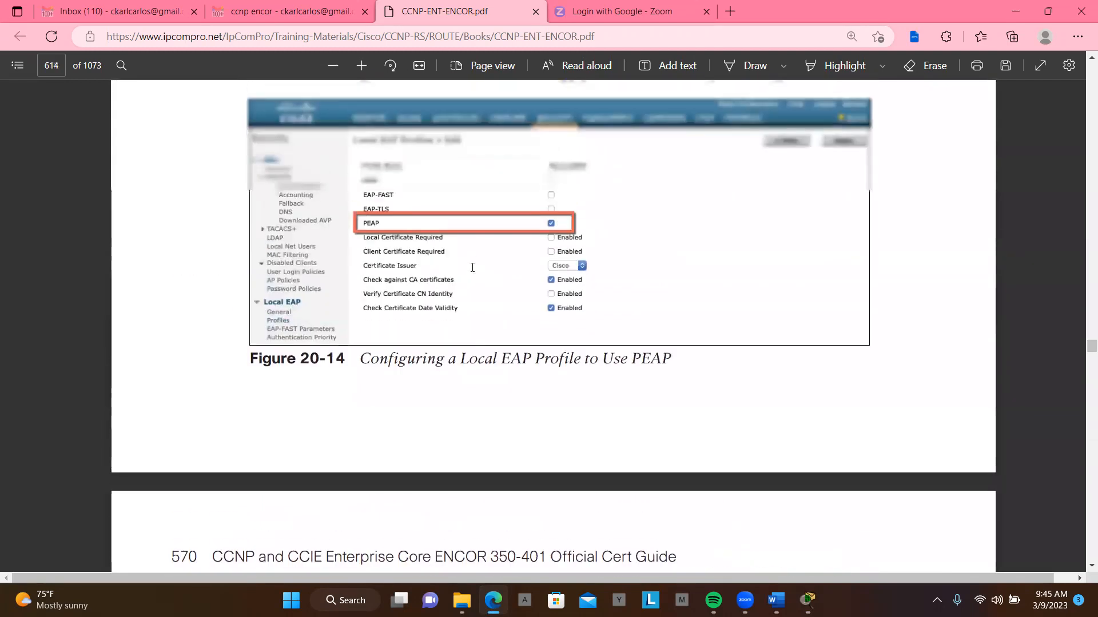
scroll(472, 267, "up", 7)
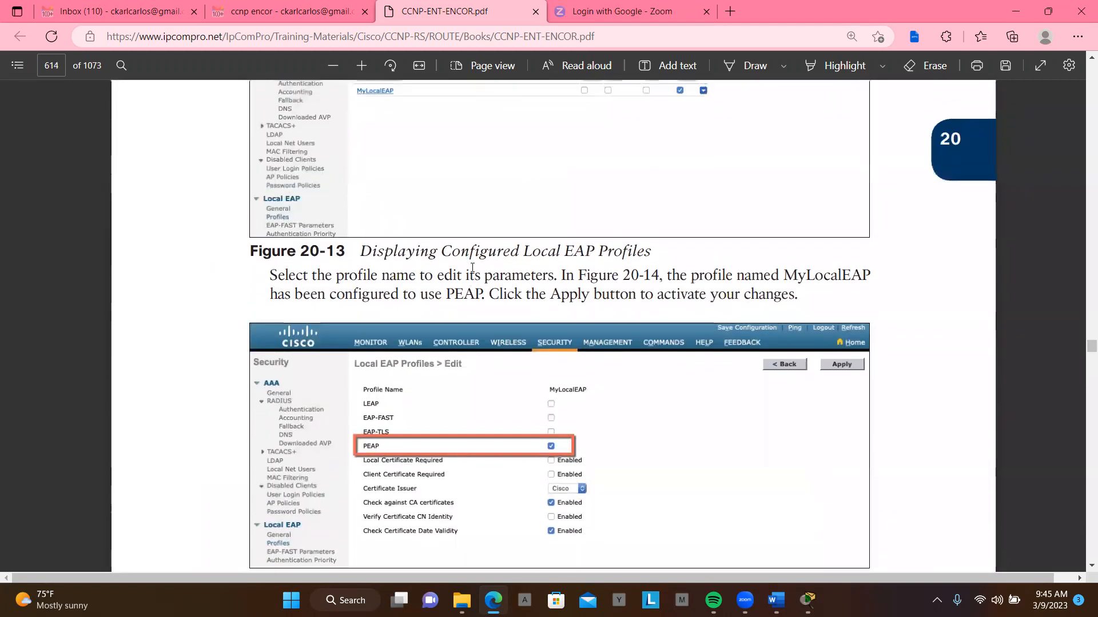
scroll(472, 267, "up", 8)
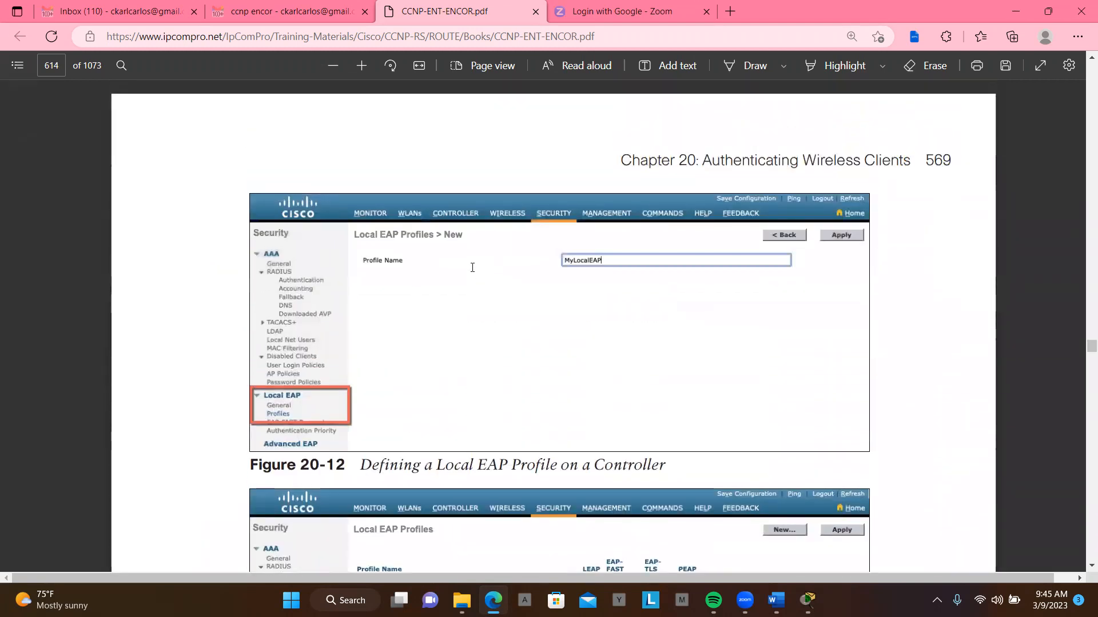
scroll(472, 267, "up", 6)
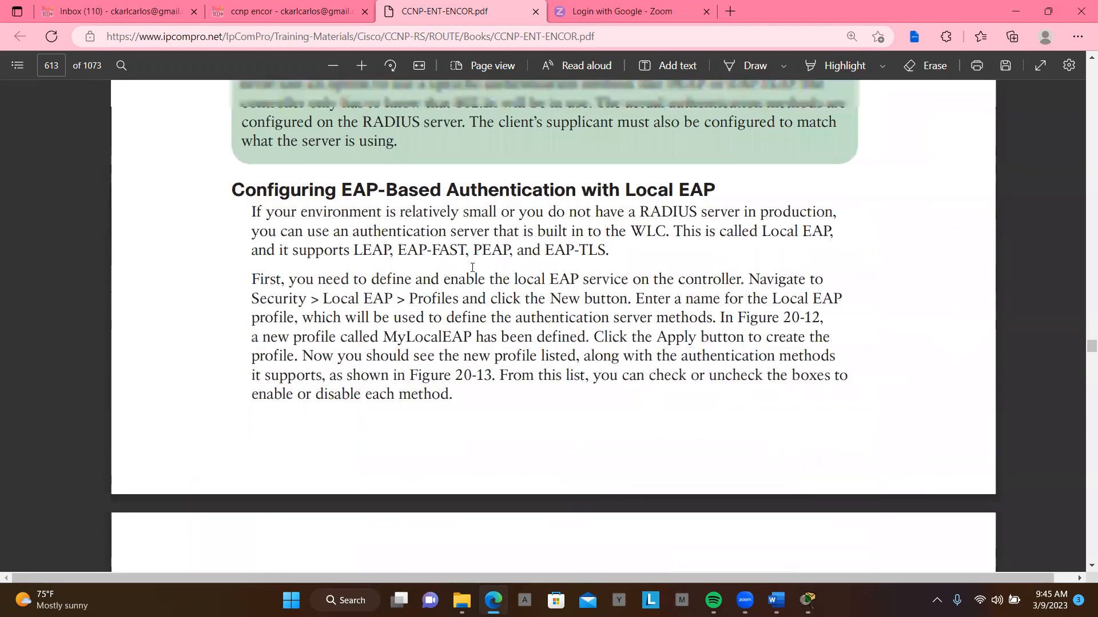